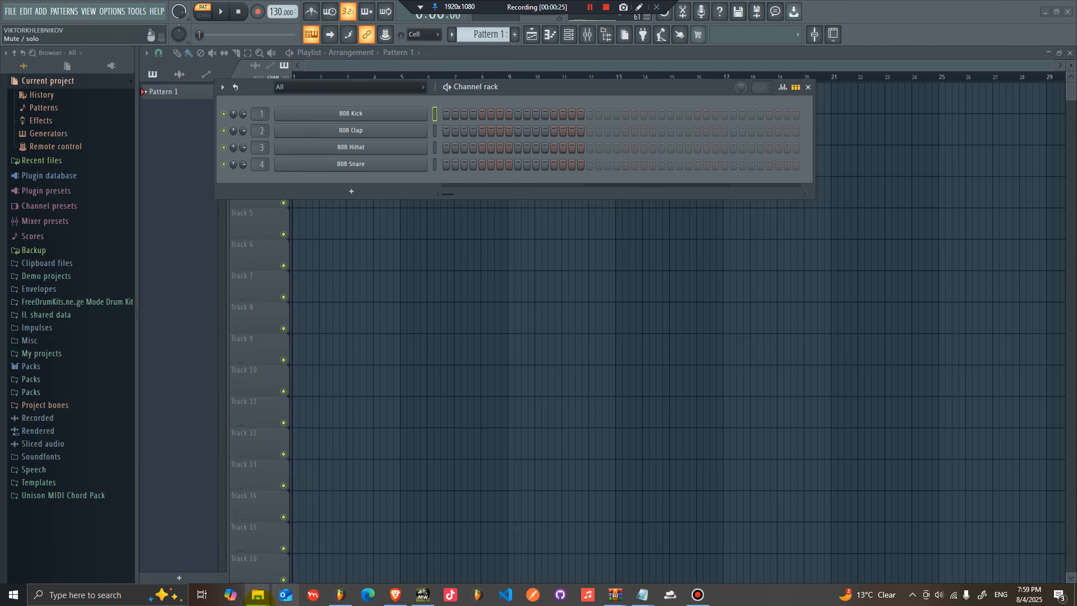
Step: Open the RIP Chord folder inside Downloads in File Explorer
mouse_move(259, 595)
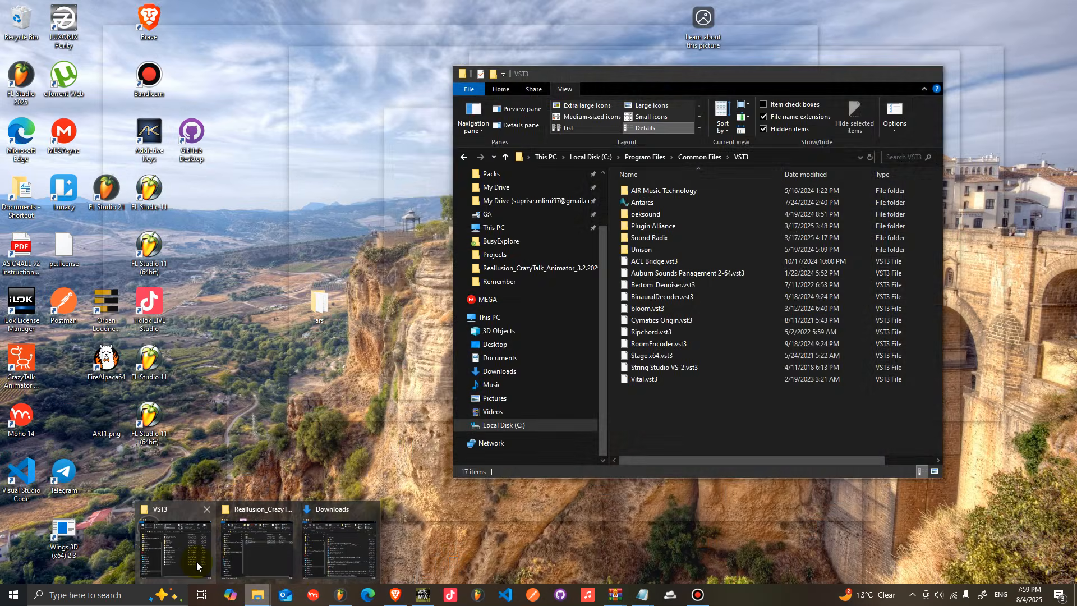
mouse_move(270, 558)
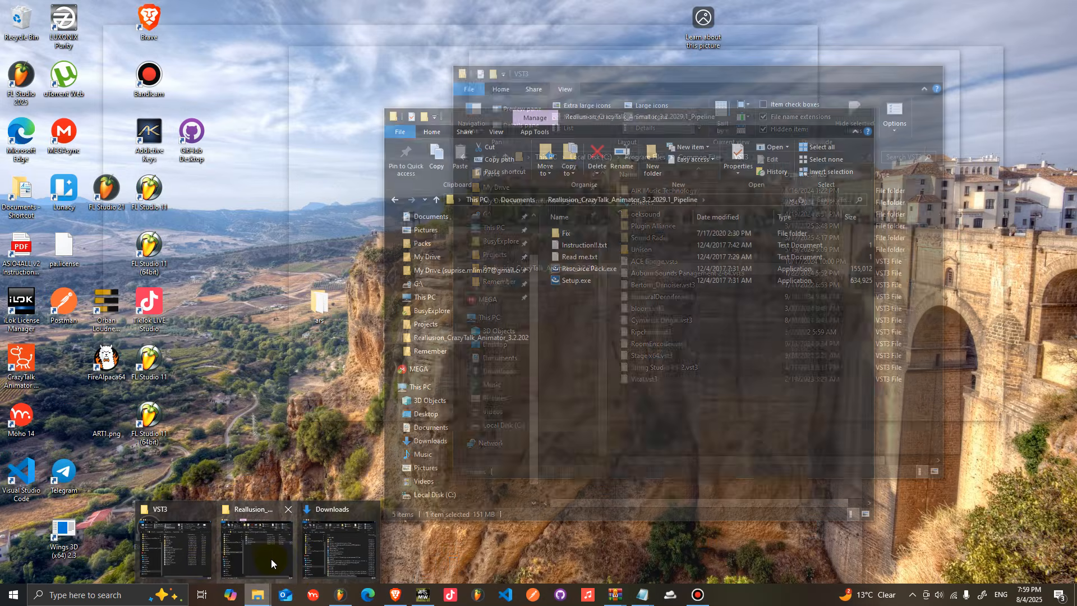
left_click(337, 555)
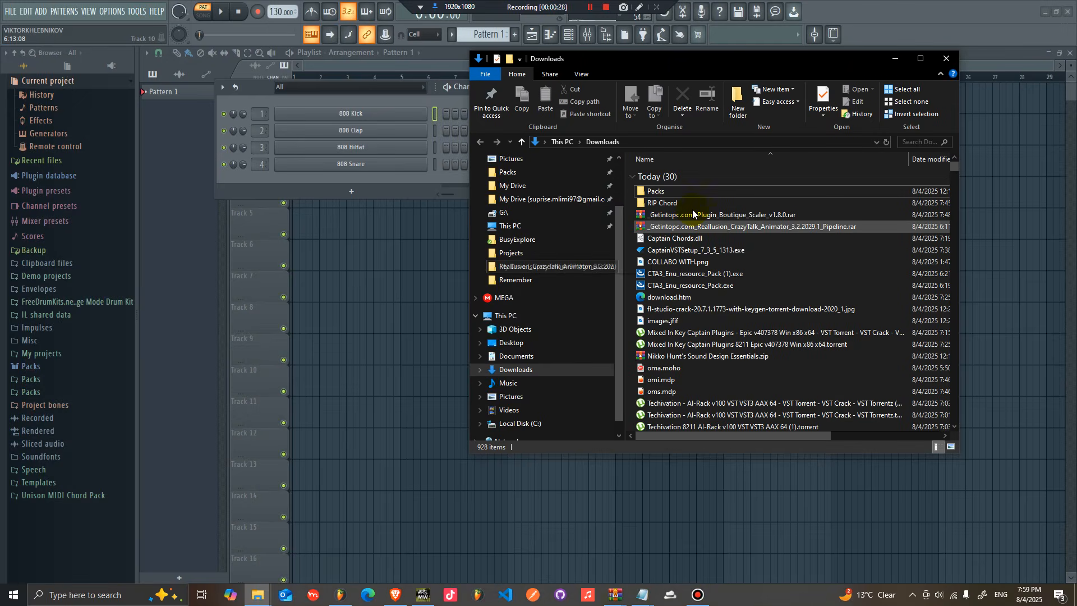
double_click(666, 205)
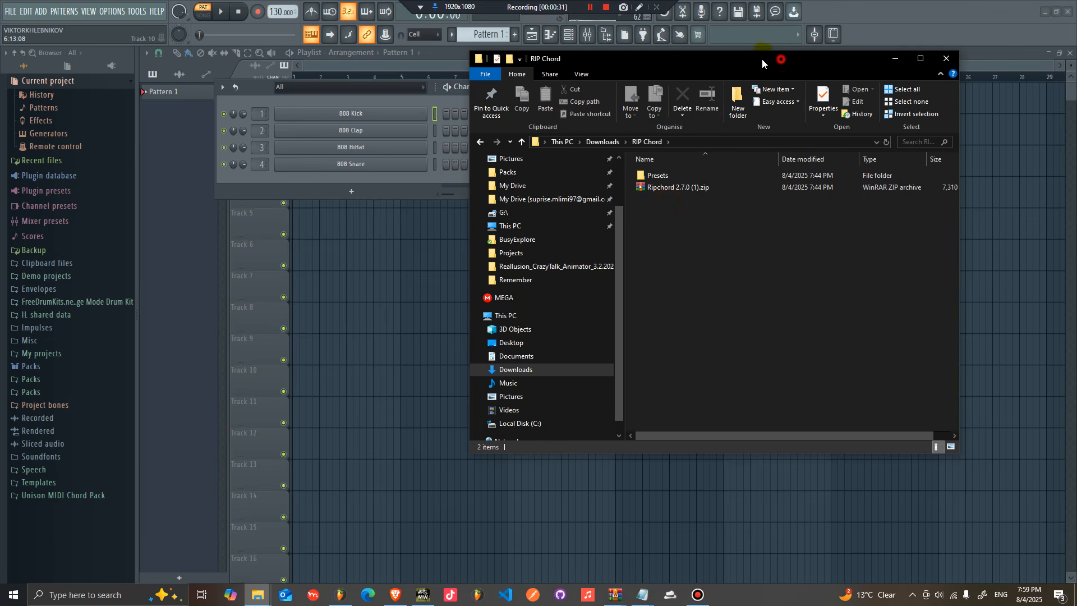
Step: Open the Presets folder and return to the RIP Chord folder
left_click_drag(761, 58, 697, 59)
left_click_drag(584, 238, 610, 165)
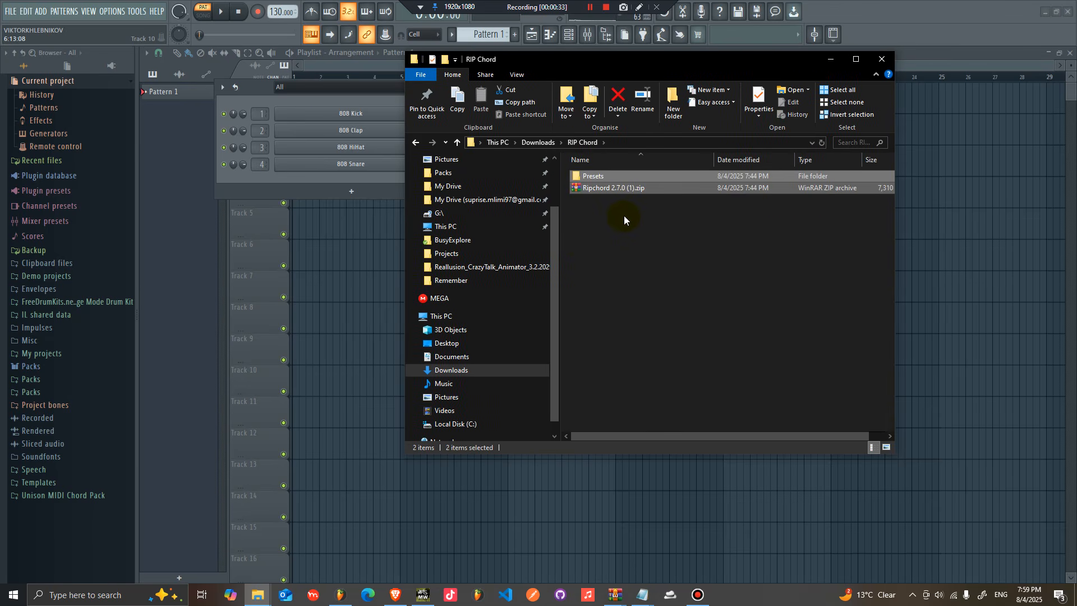
left_click(620, 207)
left_click(607, 178)
double_click(607, 178)
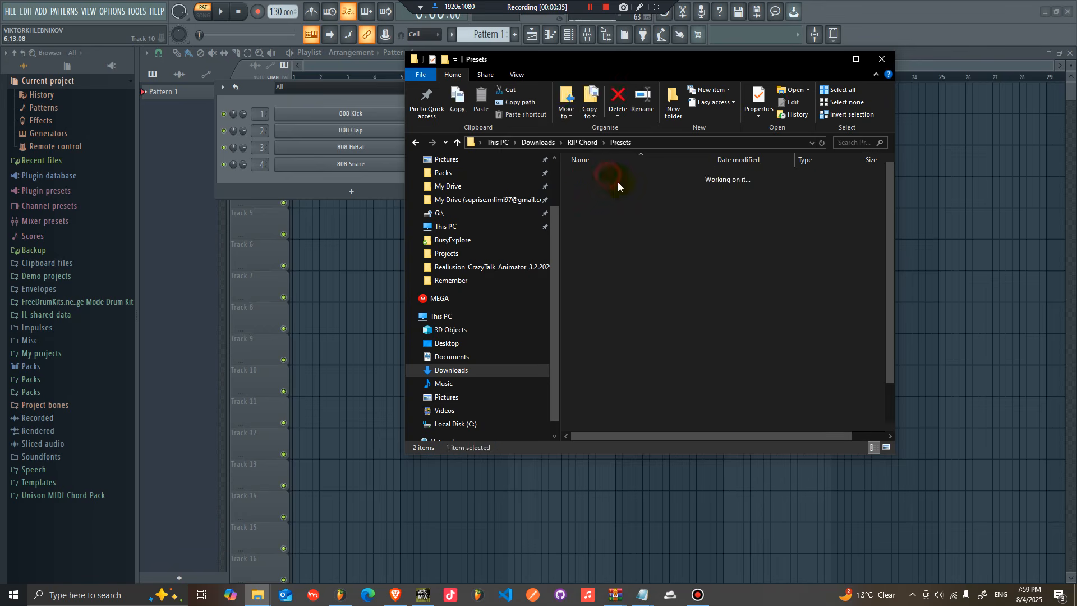
left_click(413, 144)
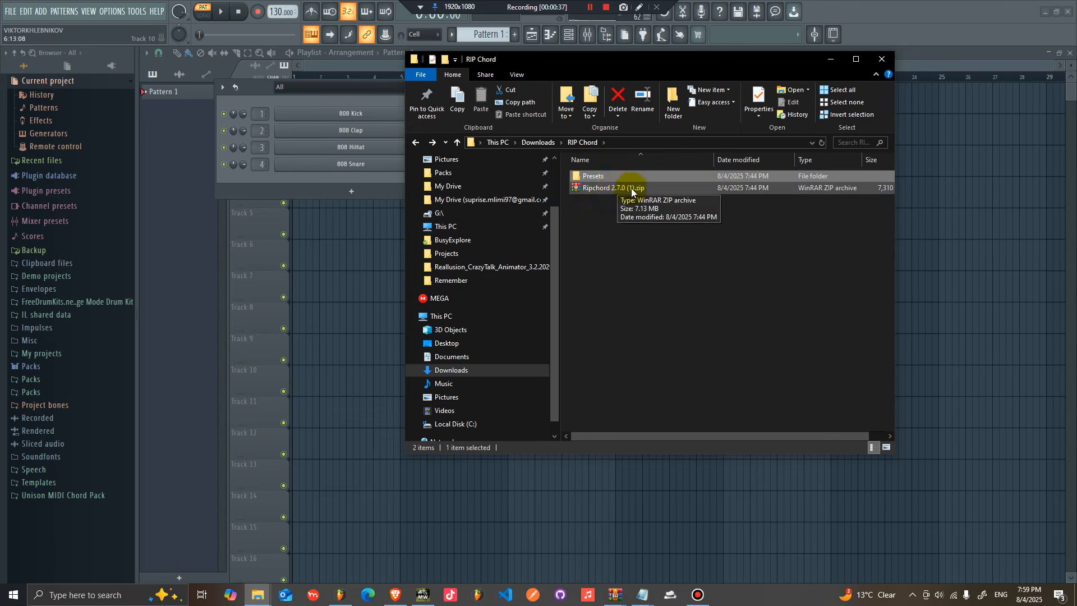
Step: Open the Ripchord 2.7.0 (1).zip archive in WinRAR and dismiss its evaluation dialog
left_click(631, 187)
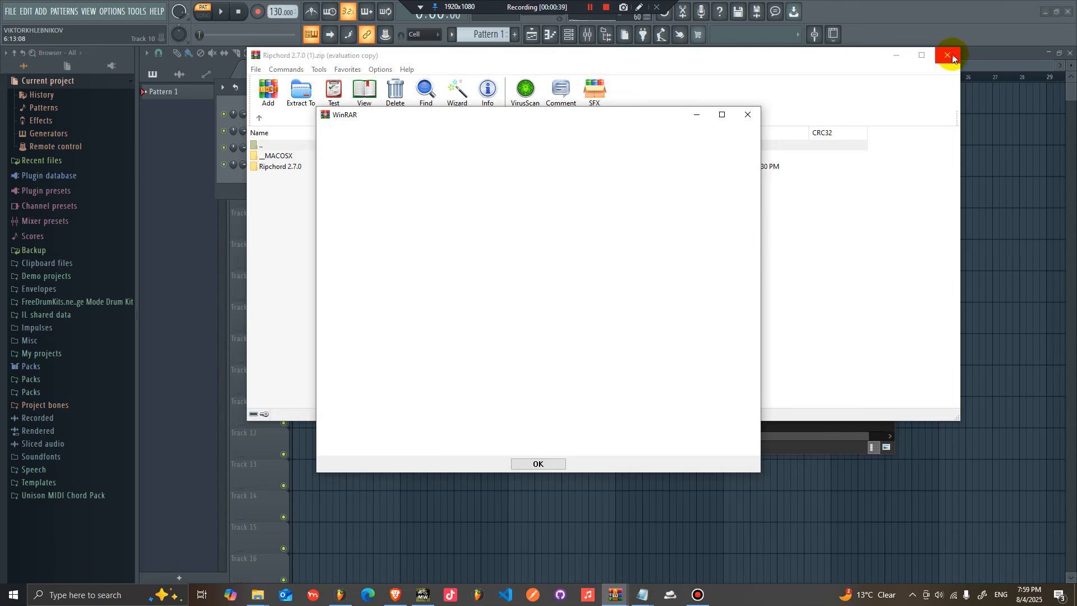
left_click(952, 56)
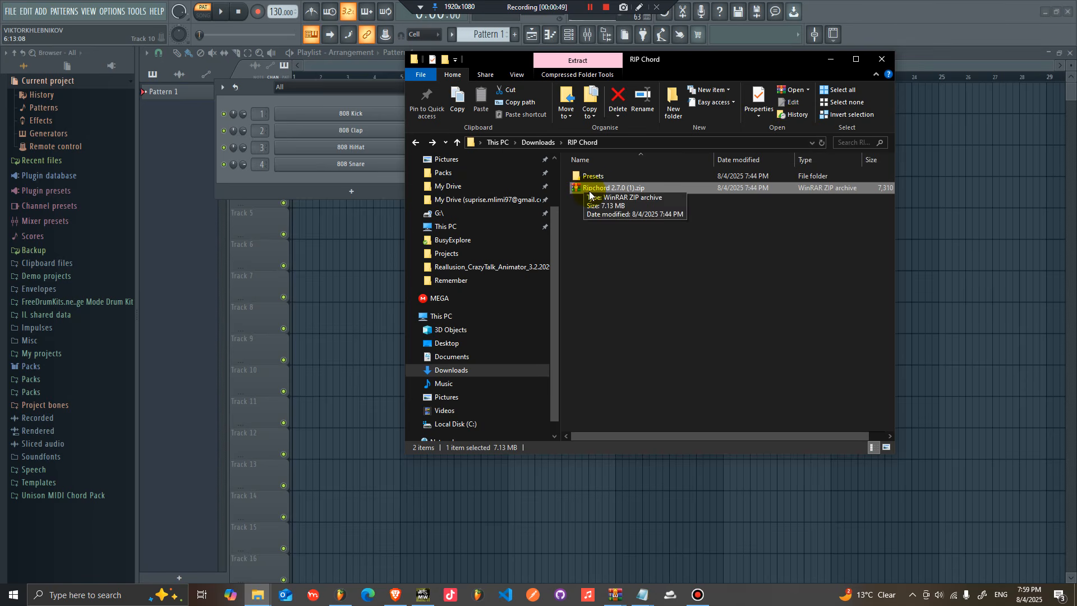
left_click(626, 230)
double_click(627, 188)
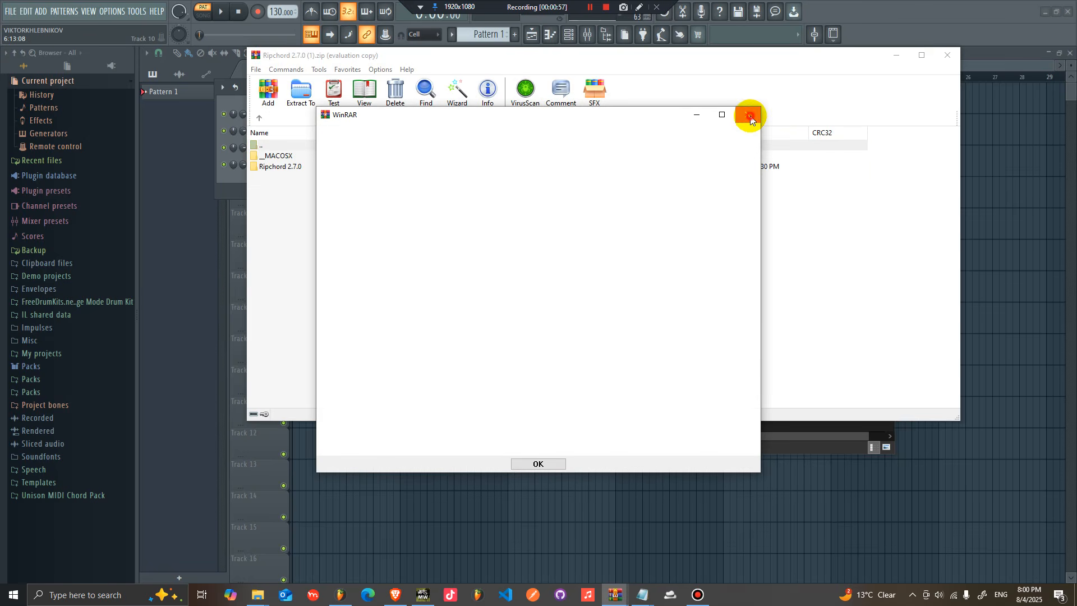
left_click(750, 118)
Step: Browse into the archive's Ripchord 2.7.0 folder, check the Mac folder, then open the Windows folder
double_click(329, 161)
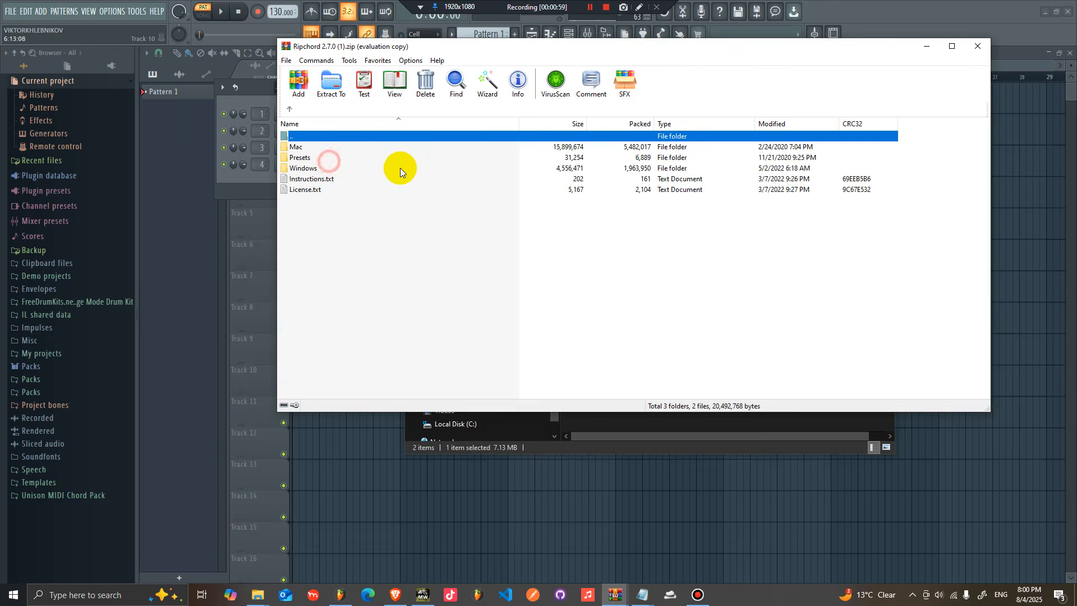
double_click(297, 147)
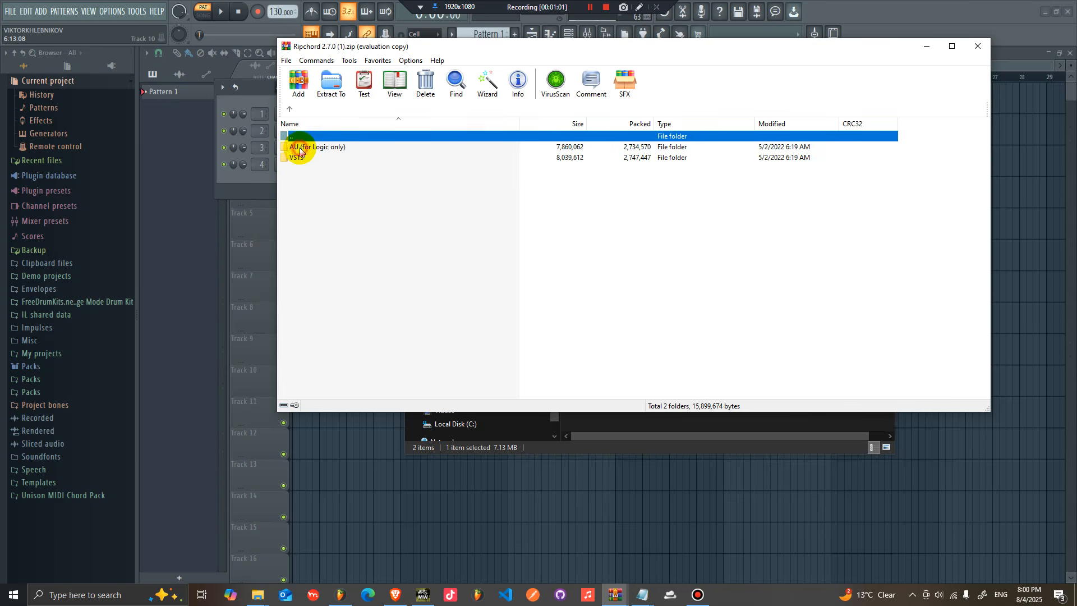
left_click(289, 109)
double_click(303, 168)
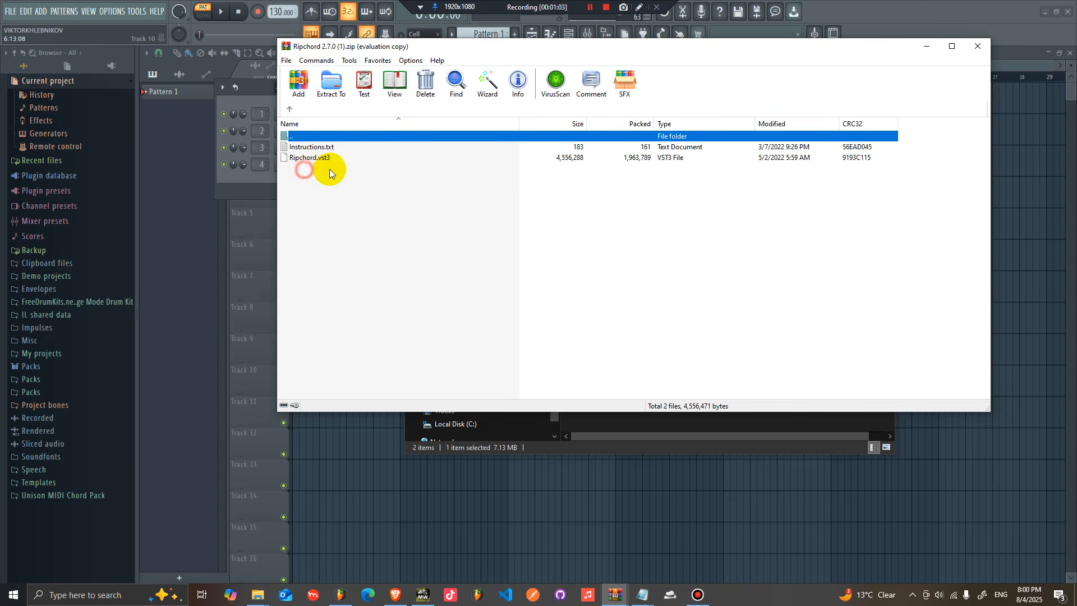
Step: Open Instructions.txt and read the install path for the Ripchord.vst3 file
double_click(311, 147)
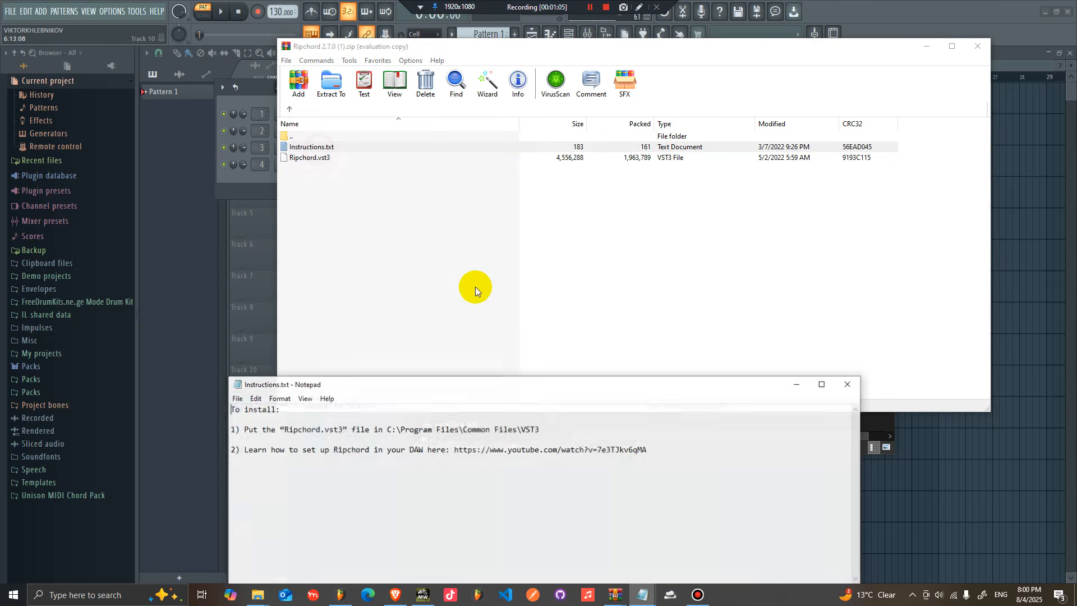
left_click_drag(443, 393, 473, 286)
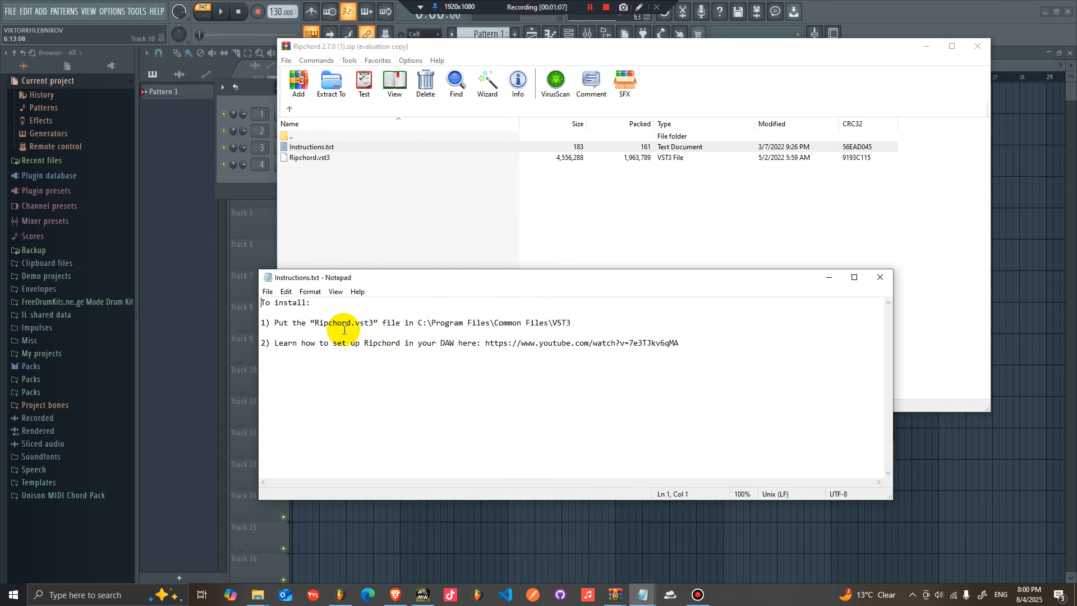
left_click_drag(416, 323, 425, 324)
left_click(396, 324)
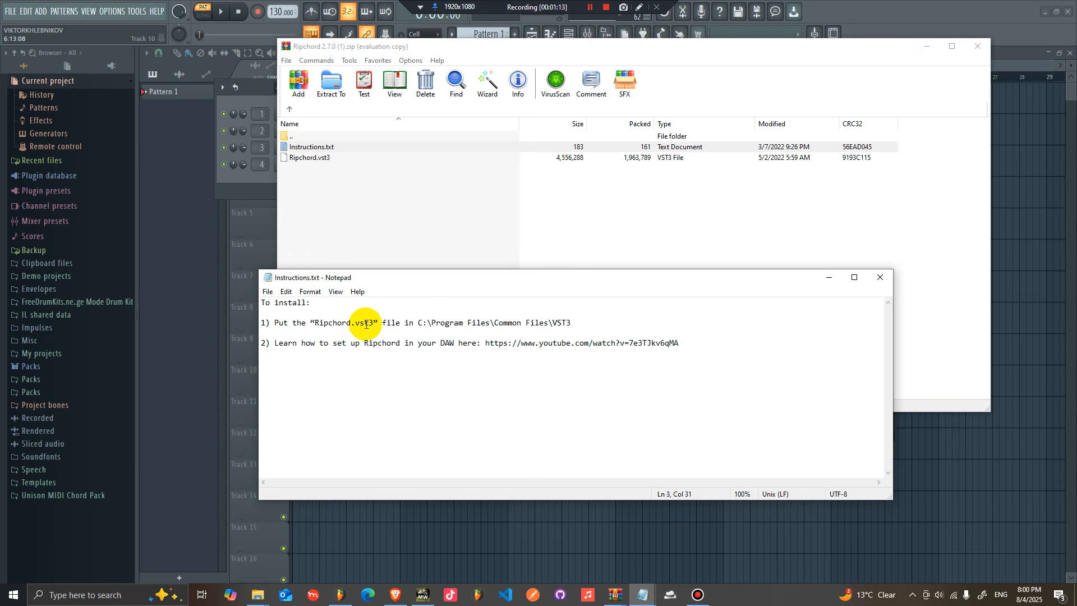
left_click_drag(419, 321, 550, 325)
left_click(494, 324)
left_click_drag(552, 324, 583, 324)
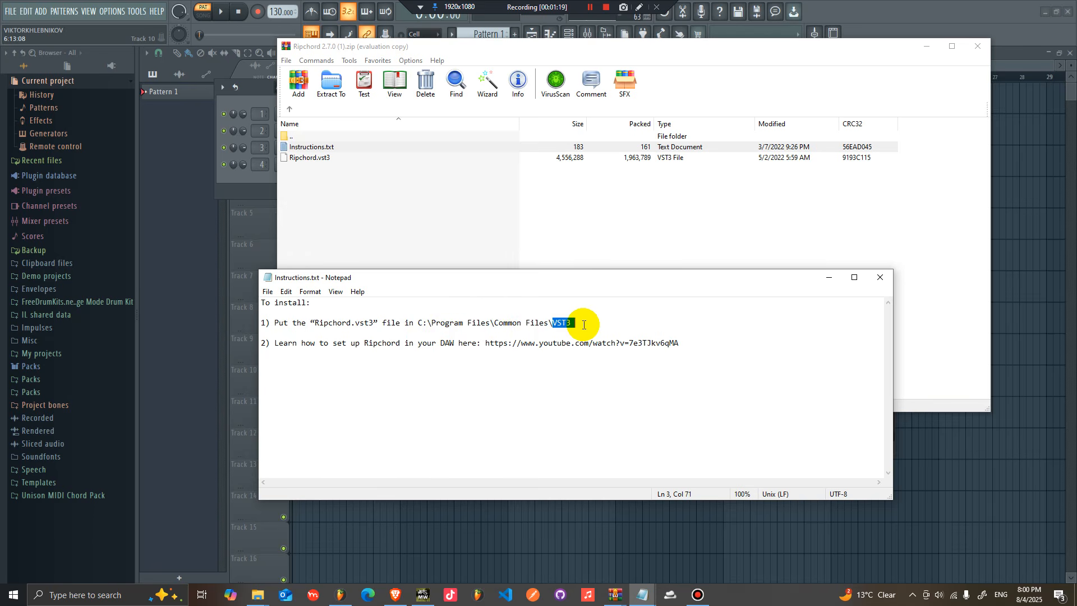
Step: Select Ripchord.vst3 in the archive and open a new File Explorer window at Local Disk (C:) > Program Files
left_click(317, 200)
left_click_drag(312, 180, 311, 162)
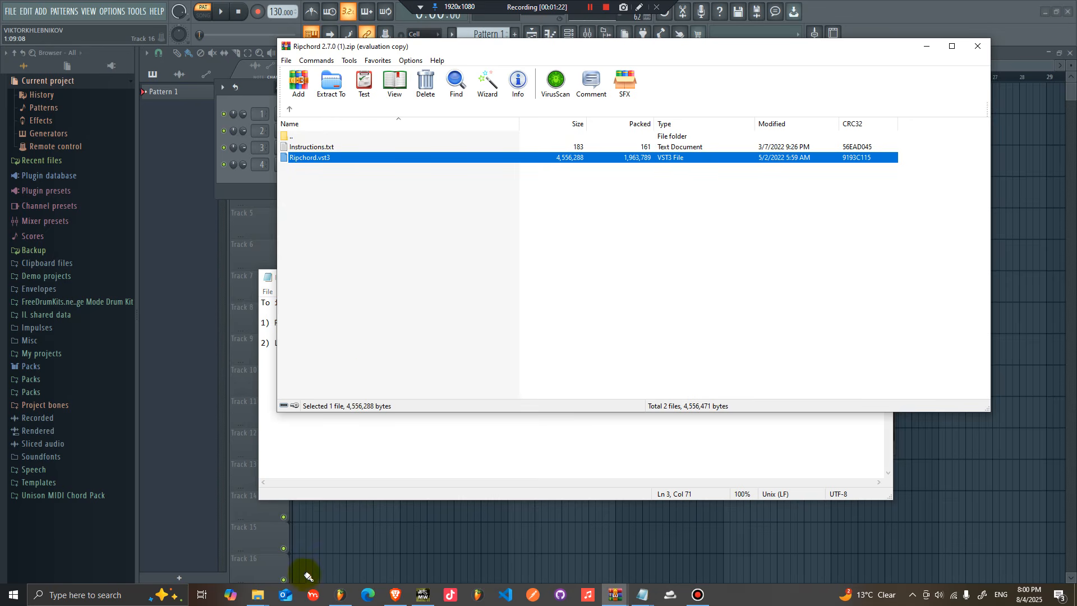
right_click(258, 595)
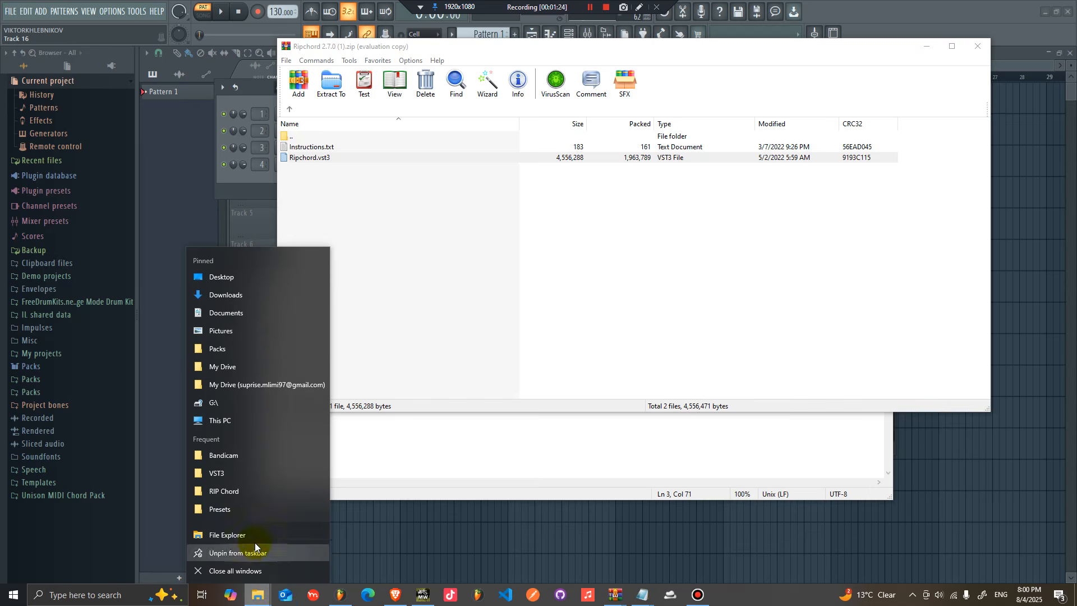
left_click(231, 533)
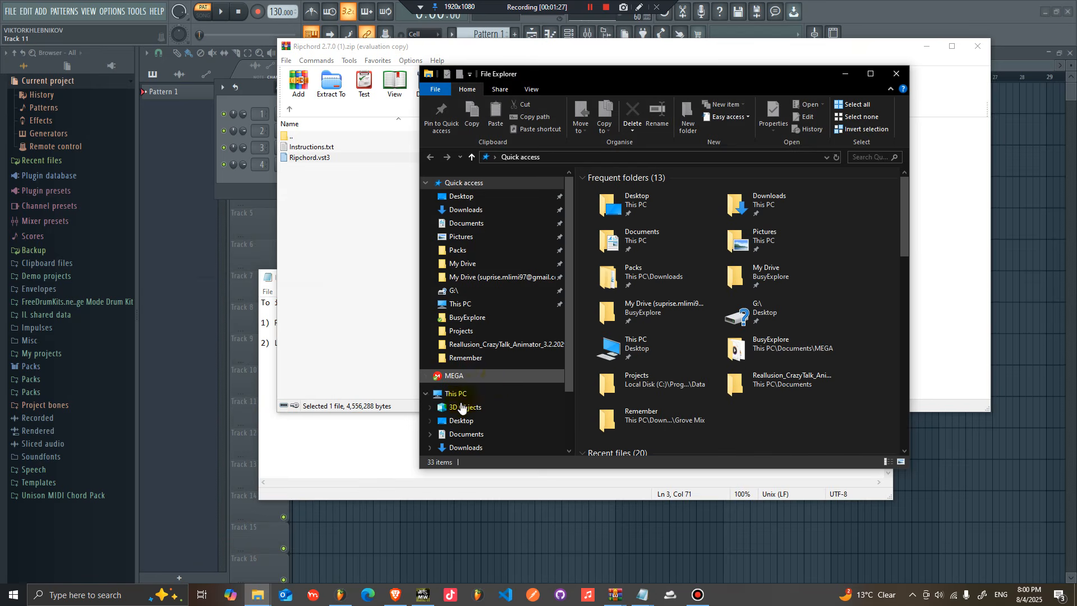
left_click(469, 398)
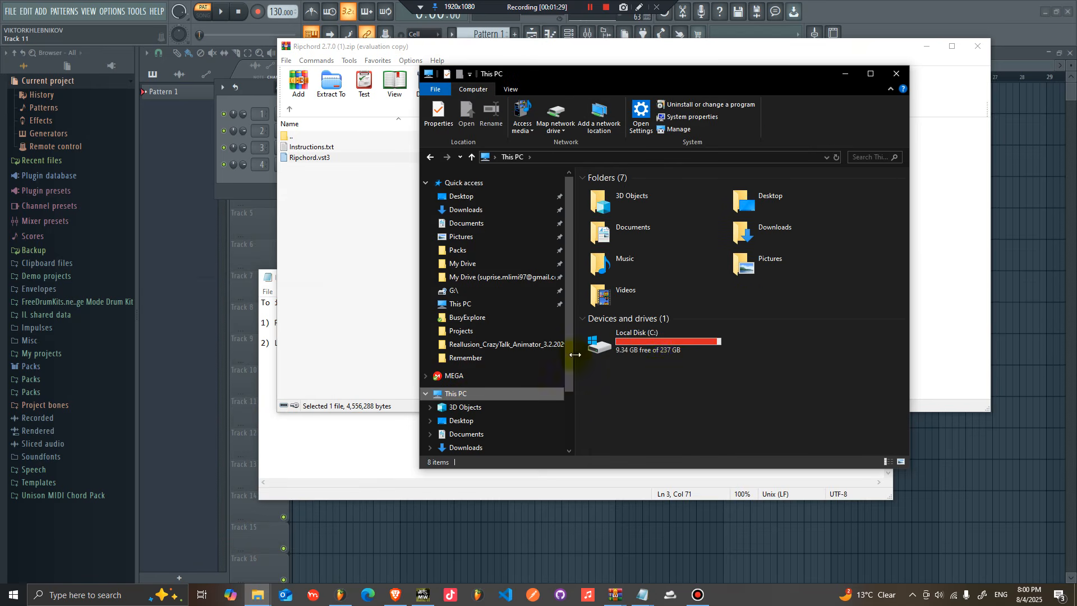
double_click(661, 342)
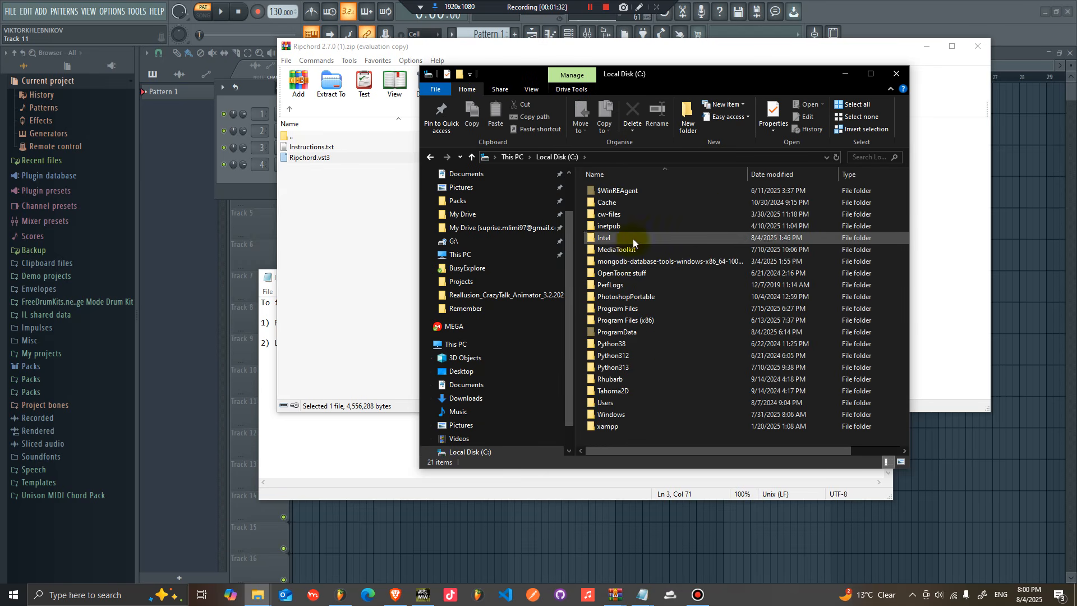
double_click(631, 308)
Step: Open the Common Files\VST3 folder inside Program Files
left_click(381, 446)
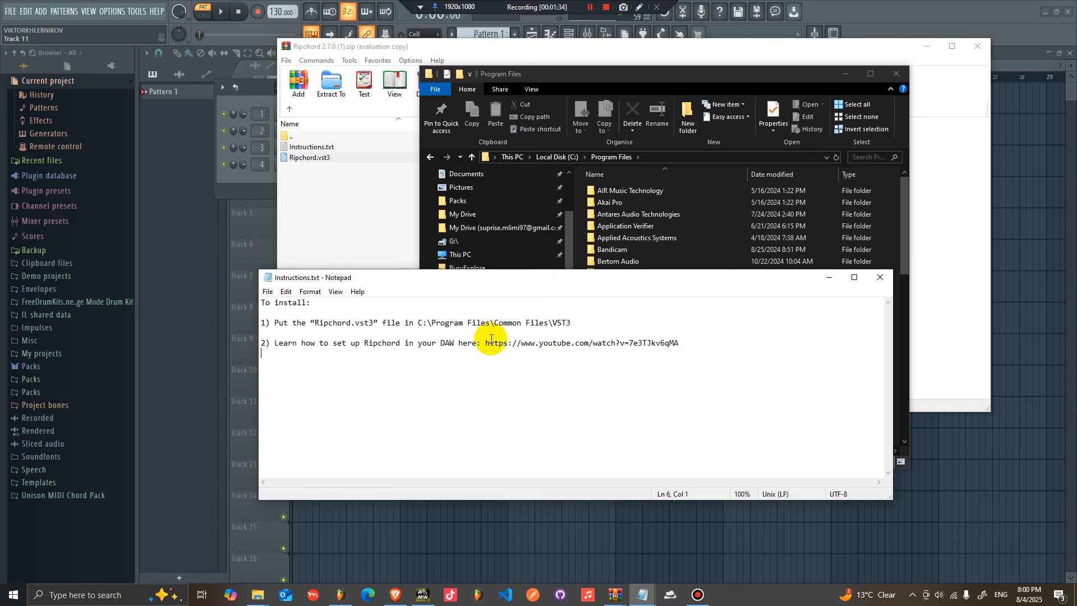
mouse_move(749, 78)
left_mouse_down()
mouse_move(705, 89)
mouse_move(738, 79)
left_mouse_up()
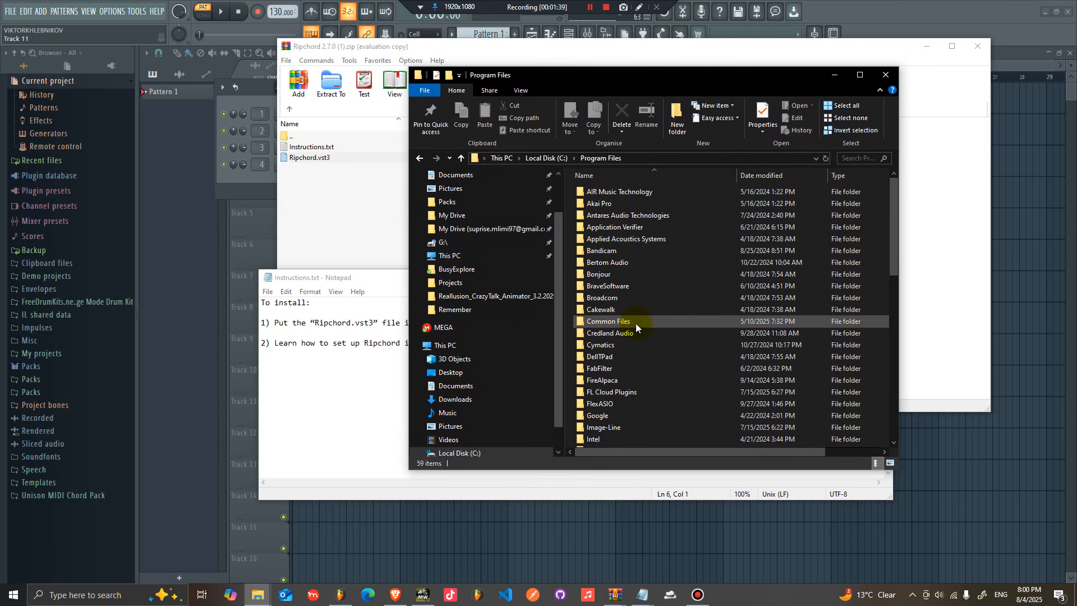
left_click(348, 365)
left_click_drag(766, 79, 768, 67)
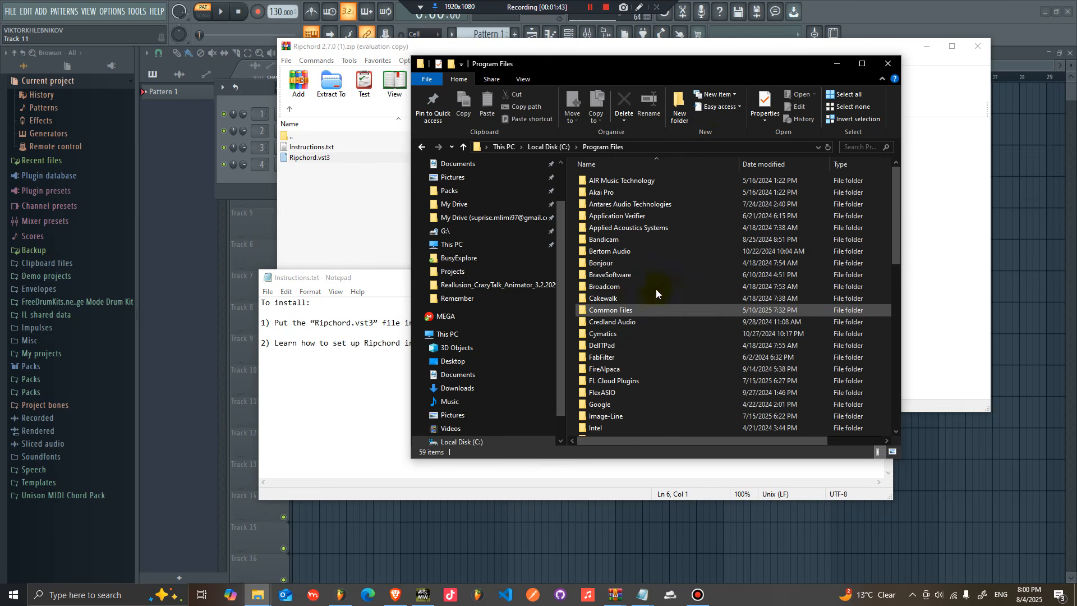
left_click(616, 310)
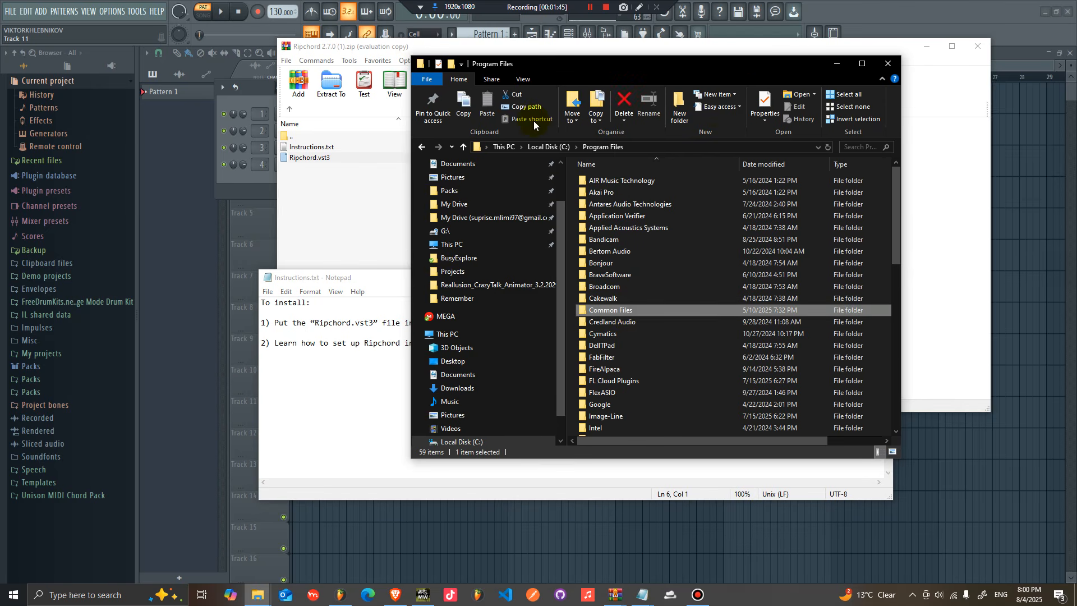
left_click(523, 80)
left_click(721, 119)
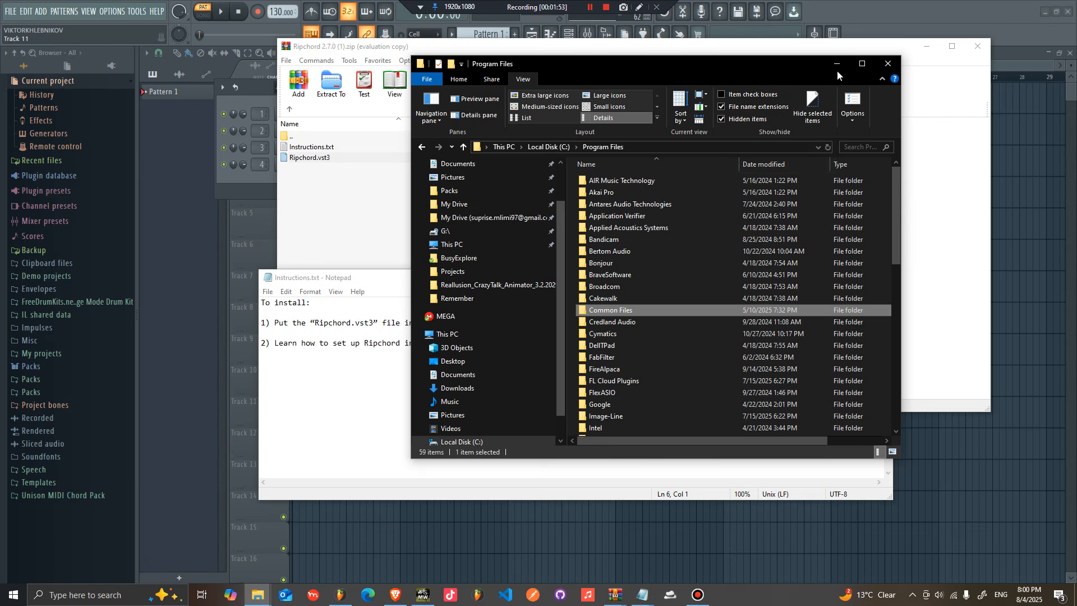
double_click(633, 310)
left_click(606, 275)
double_click(606, 275)
Step: Drag Ripchord.vst3 from the archive into the Common Files\VST3 folder
left_click(343, 380)
left_click_drag(466, 279, 496, 410)
left_click_drag(294, 158, 684, 368)
left_click_drag(873, 54, 760, 315)
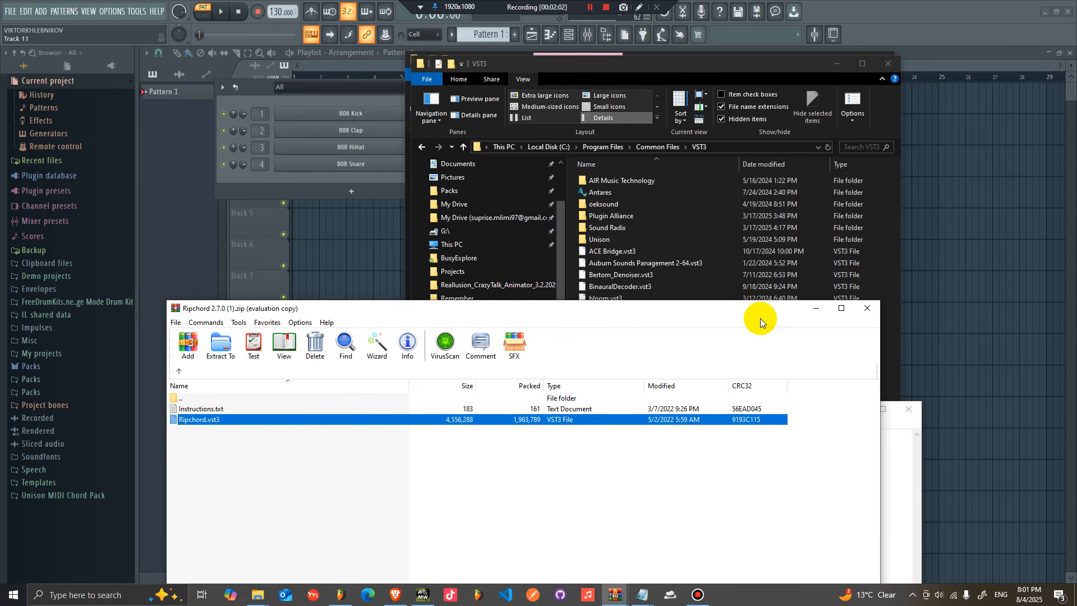
left_click_drag(517, 308, 536, 406)
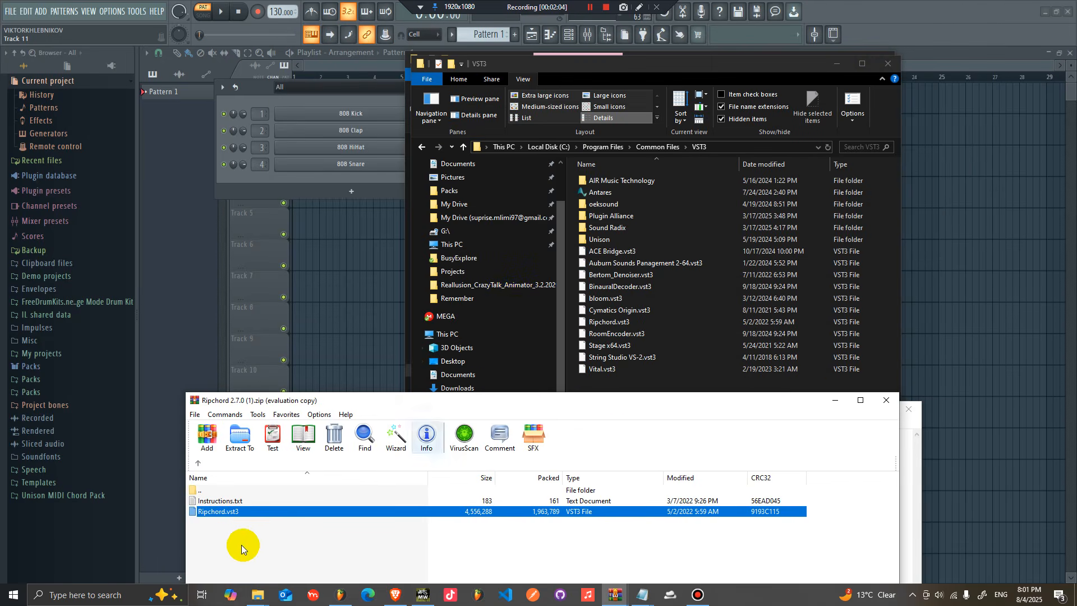
left_click_drag(227, 513, 618, 465)
Step: Close the VST3 and RIP Chord File Explorer windows
left_click(662, 369)
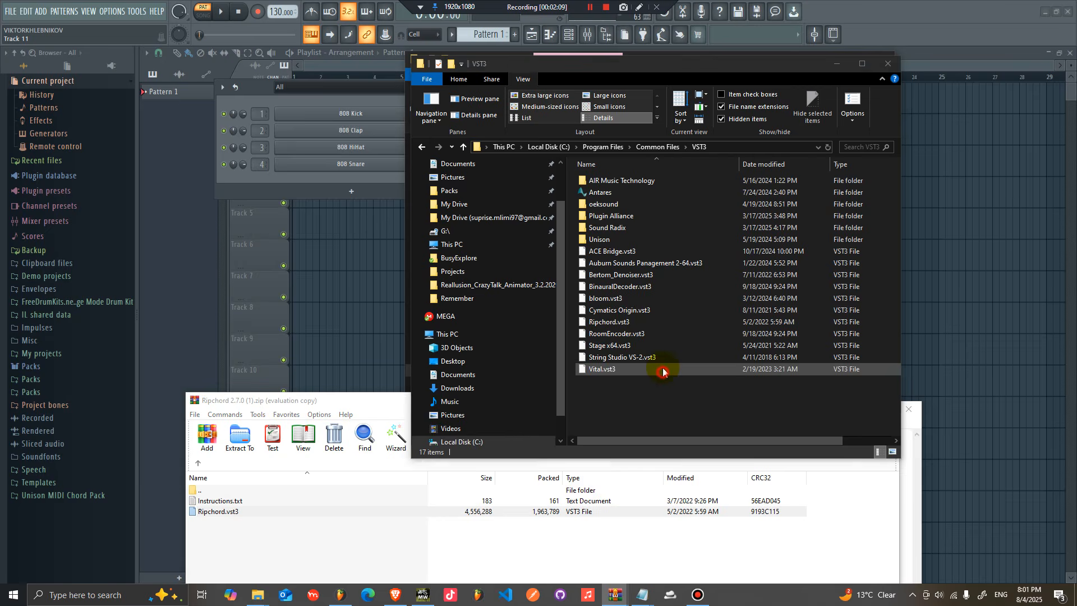
left_click(609, 311)
left_click(895, 59)
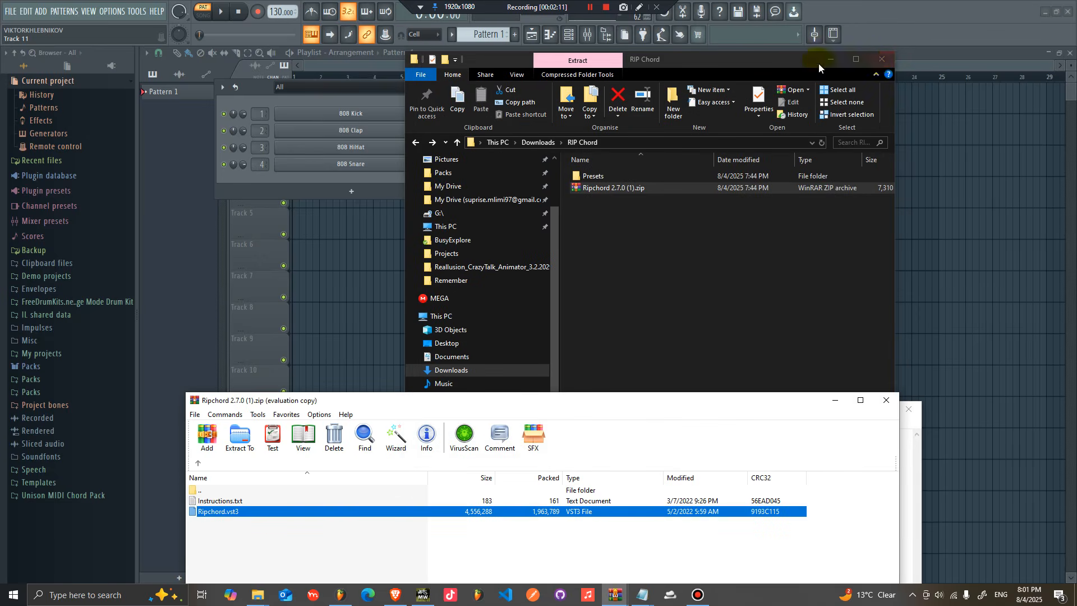
left_click(880, 59)
Step: Open the Plugin Manager in FL Studio
right_click(422, 111)
mouse_move(519, 203)
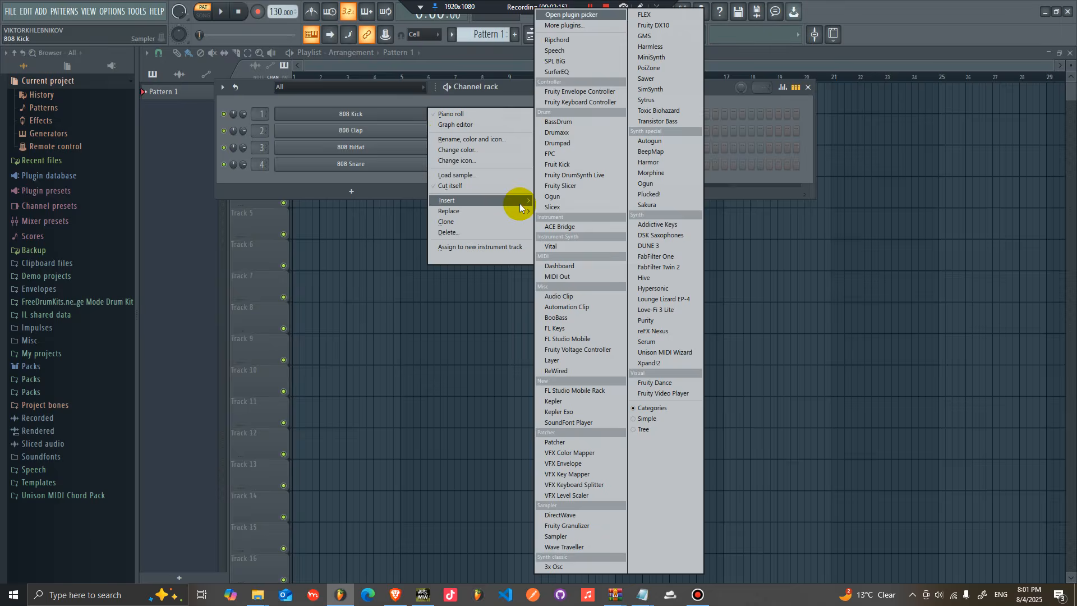
left_click(136, 11)
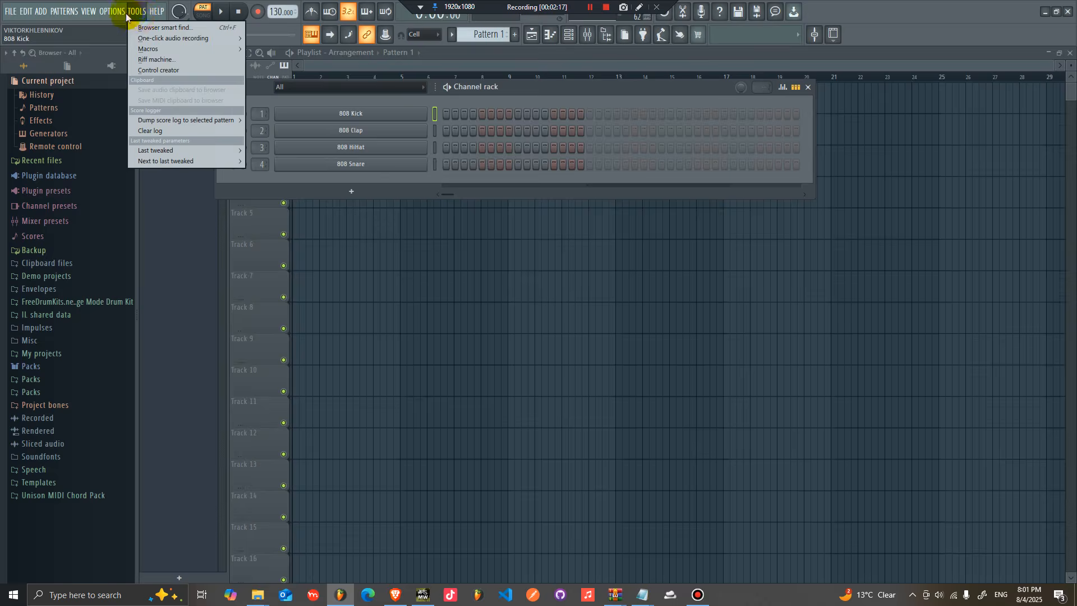
mouse_move(120, 19)
left_click(133, 79)
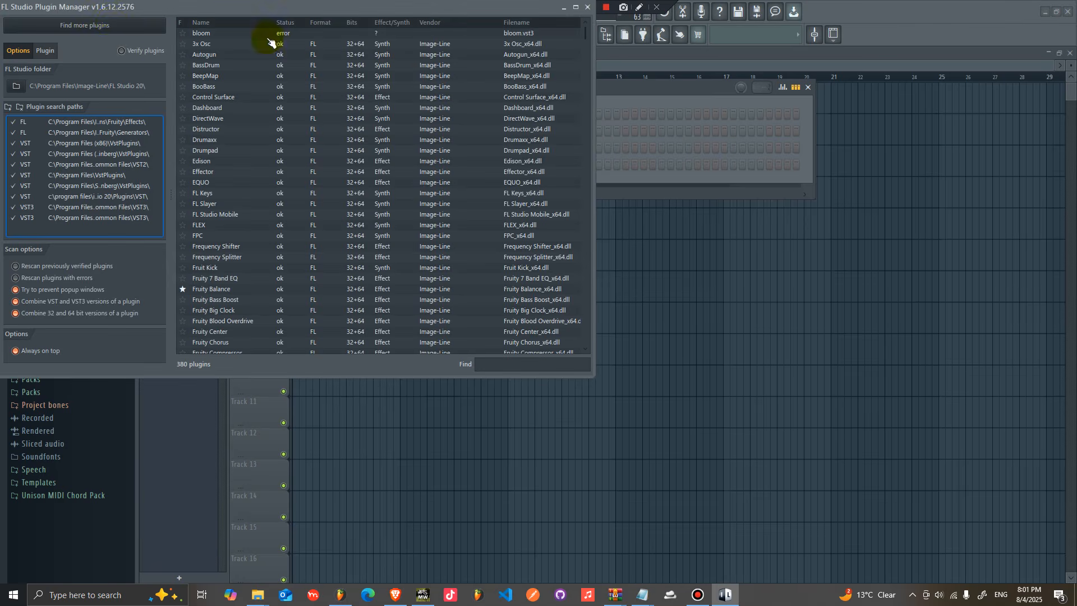
Step: Search the Plugin Manager's plugin list for rip
left_click_drag(144, 12, 359, 30)
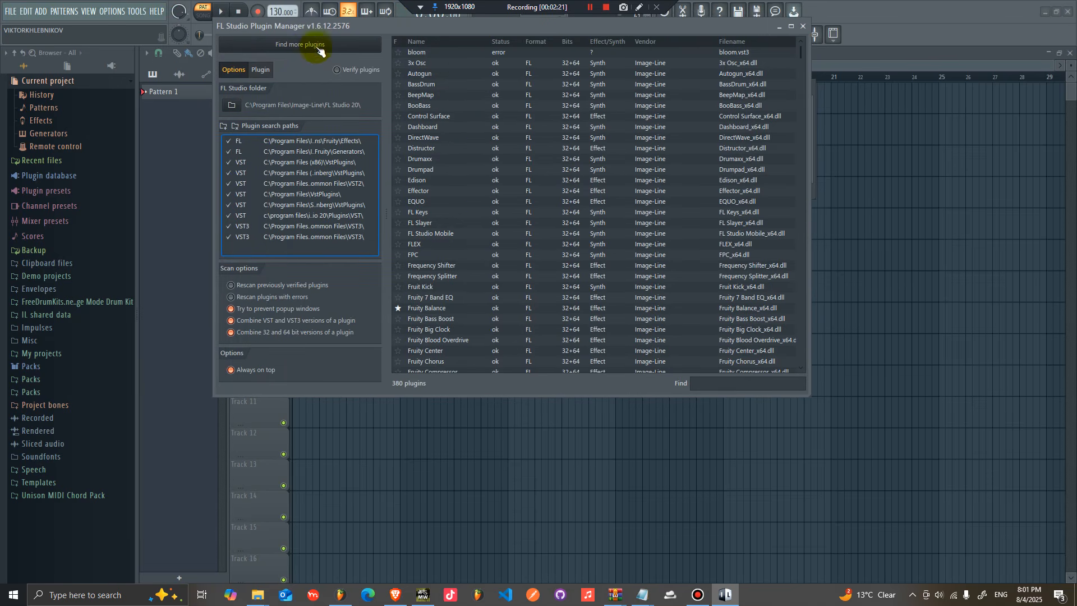
left_click(729, 383)
type("rip")
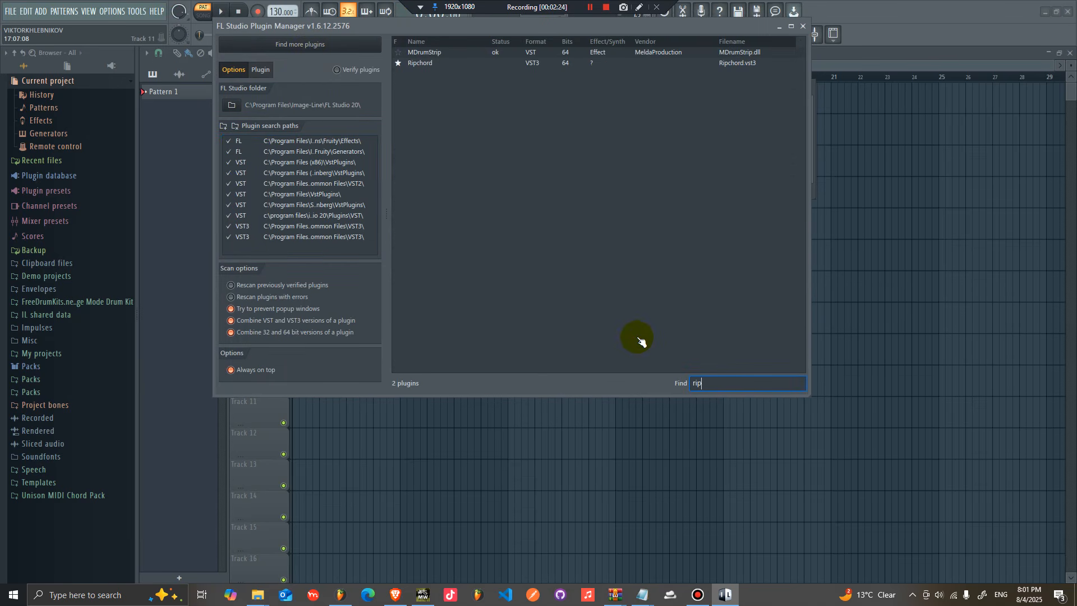
Step: Mark Ripchord as a favourite in the Plugin Manager list and close the Plugin Manager
left_click(399, 64)
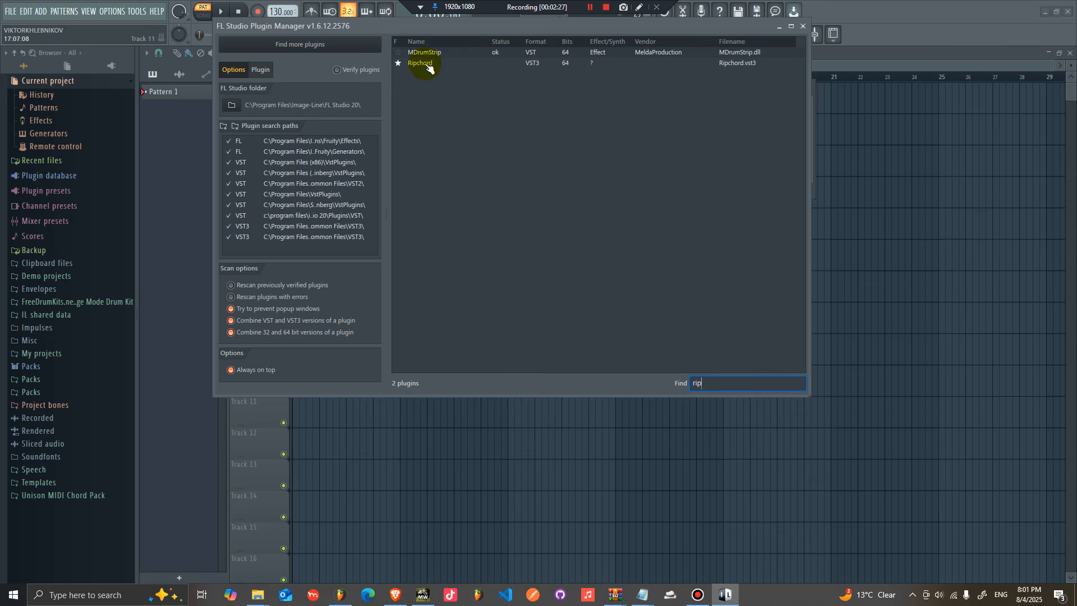
left_click(532, 67)
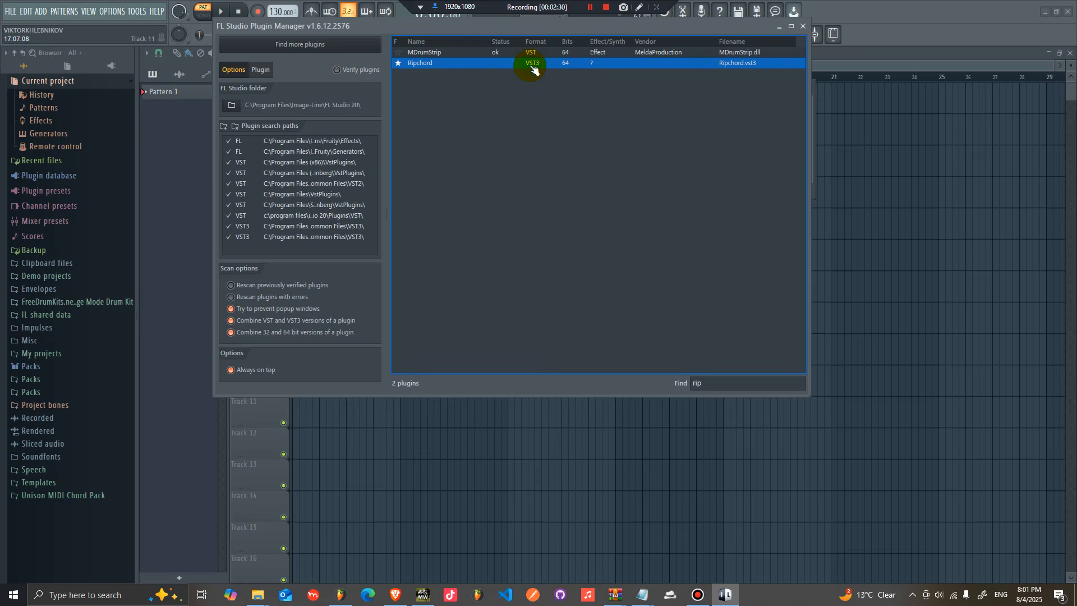
left_click(803, 26)
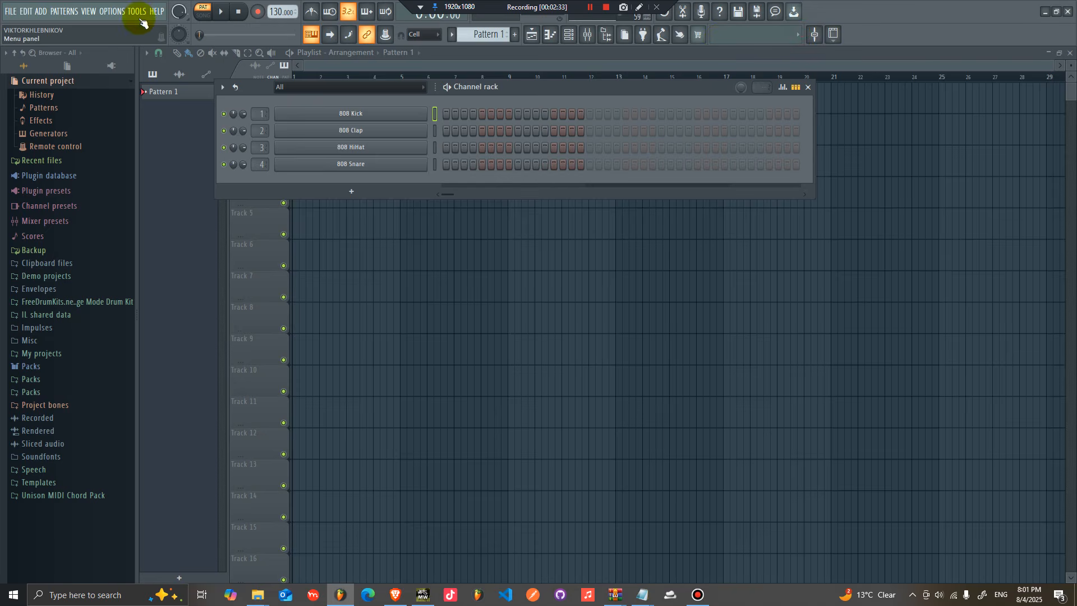
Step: Reopen the Plugin Manager, search its list for rip, and close it again
left_click(112, 11)
left_click(132, 81)
left_click(491, 370)
type("rip")
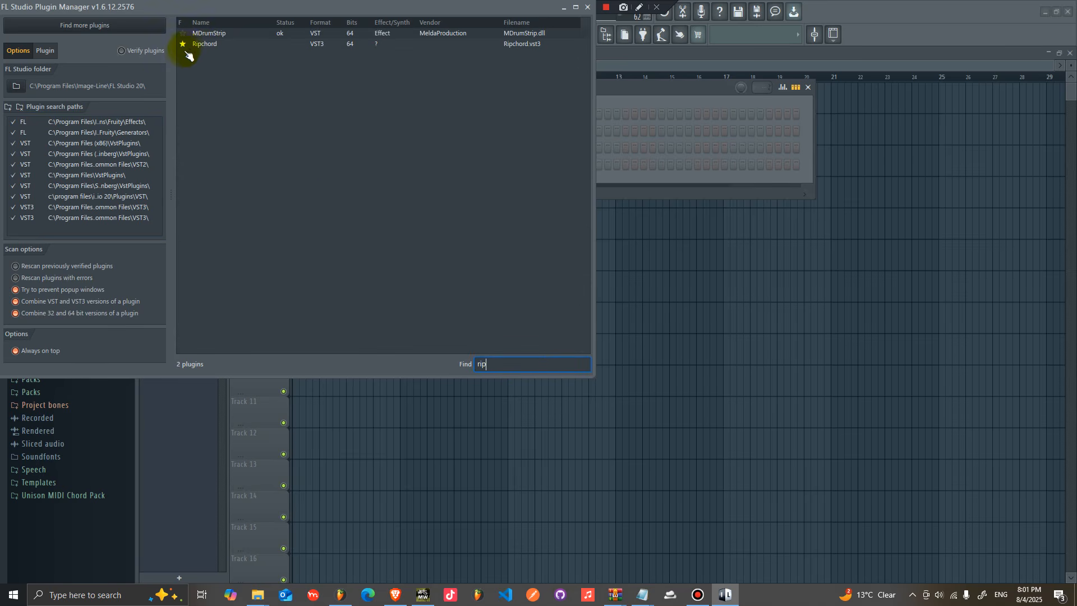
left_click(587, 6)
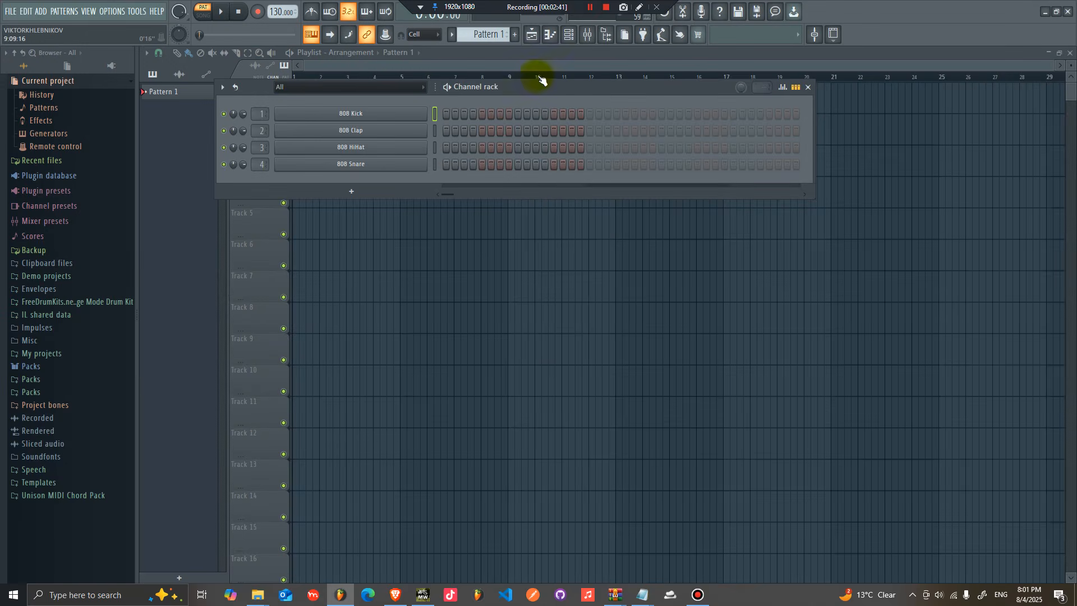
Step: Insert Ripchord as a new instrument channel in the Channel rack and play a few test notes
left_click_drag(540, 88, 568, 95)
right_click(454, 121)
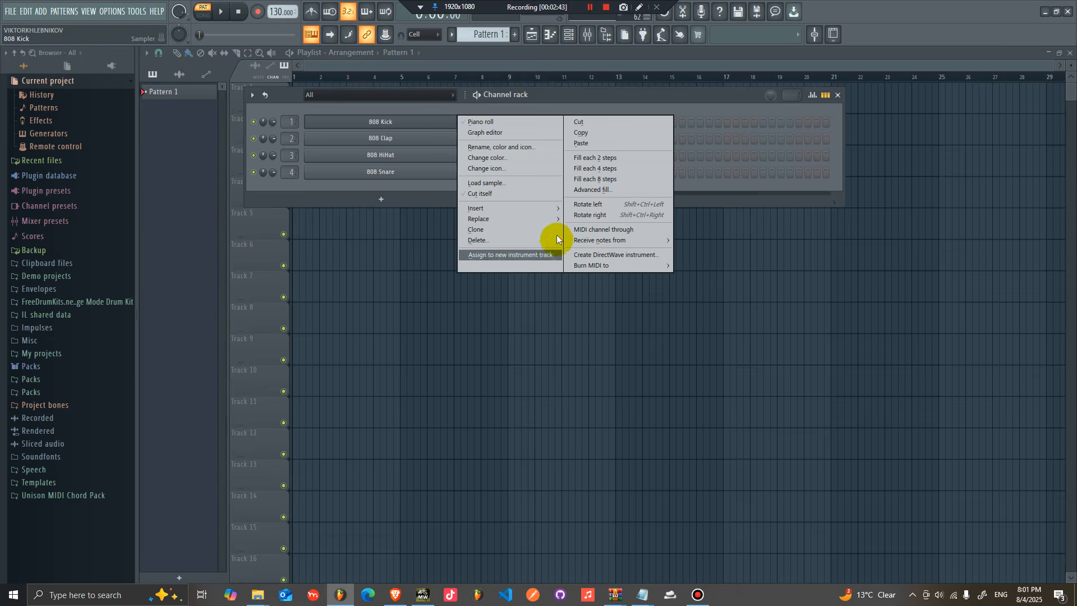
mouse_move(553, 208)
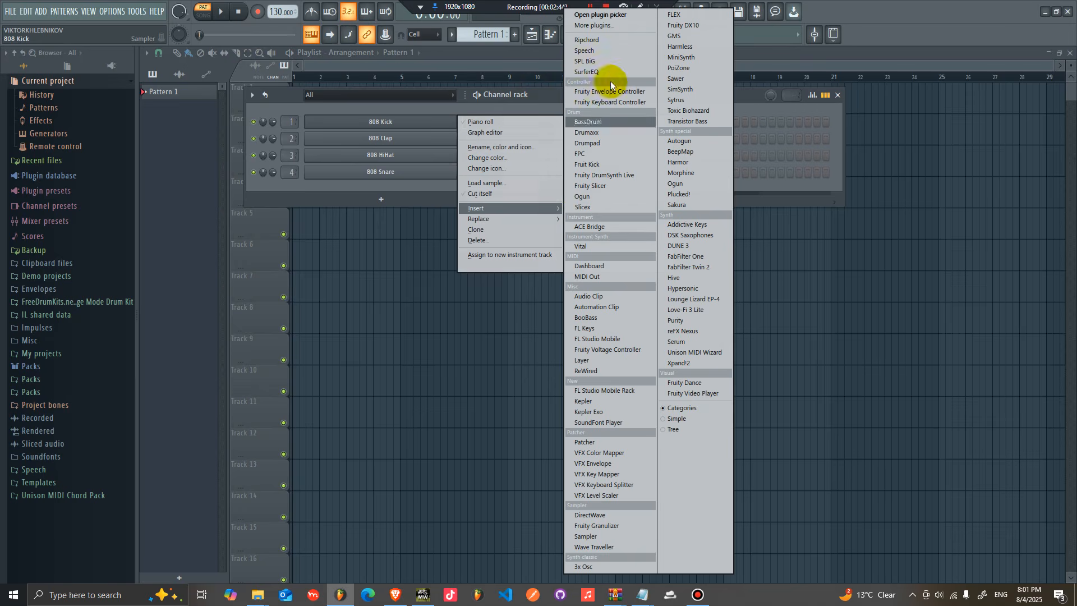
left_click(598, 40)
left_click_drag(453, 167, 538, 149)
key("j")
key("b")
key("j")
key("j")
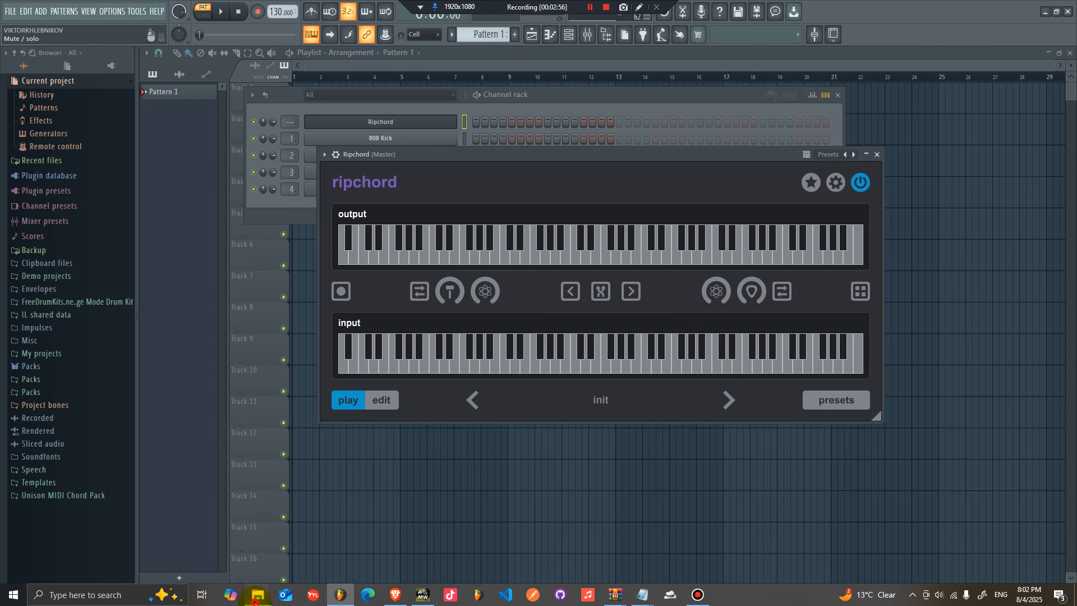
Step: Switch to File Explorer and open the RIP Chord folder in Downloads
mouse_move(257, 593)
mouse_move(247, 547)
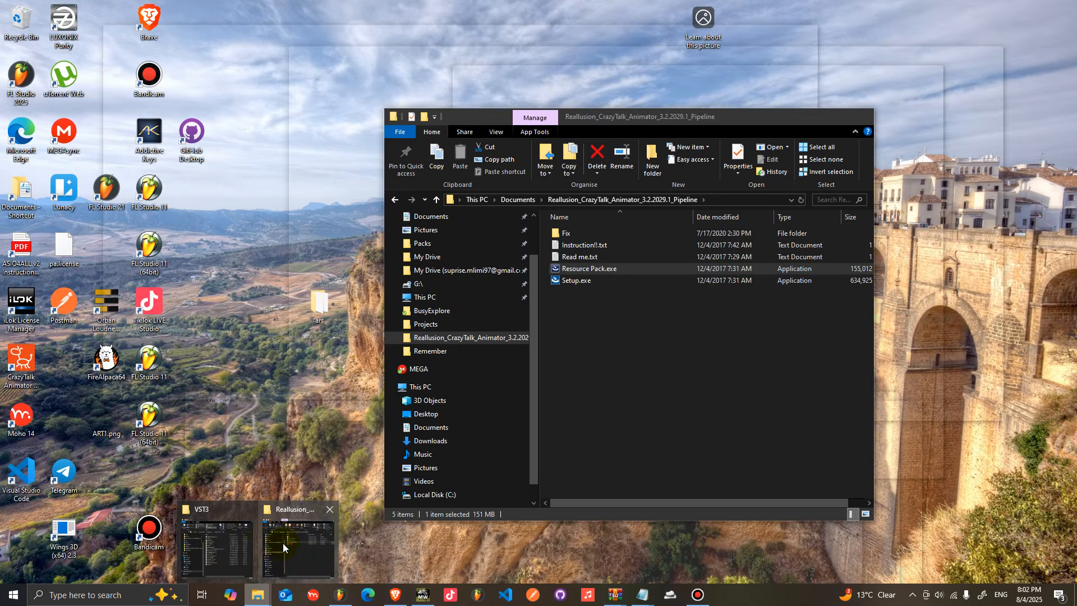
left_click(283, 542)
left_click(443, 440)
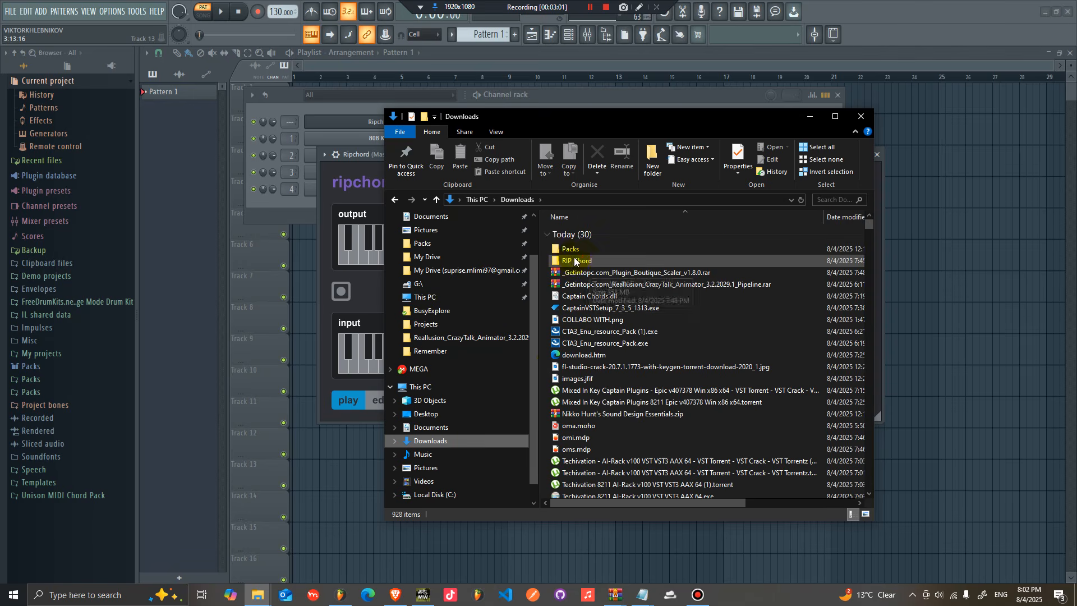
double_click(566, 257)
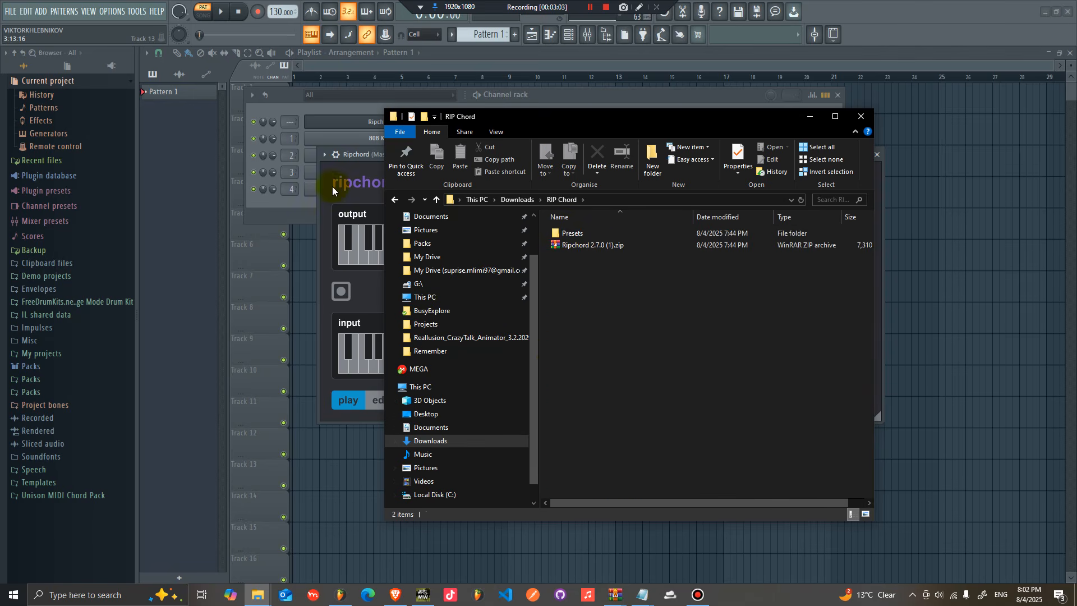
Step: Bring the Ripchord plugin window forward and browse its built-in presets list
left_click(344, 193)
left_click_drag(429, 165, 428, 136)
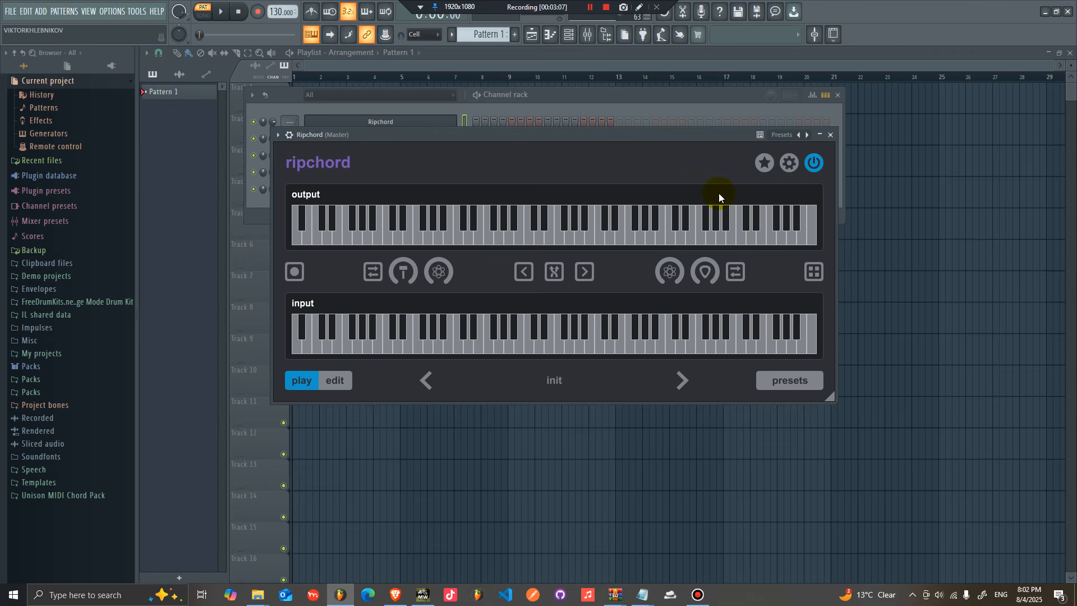
left_click(788, 380)
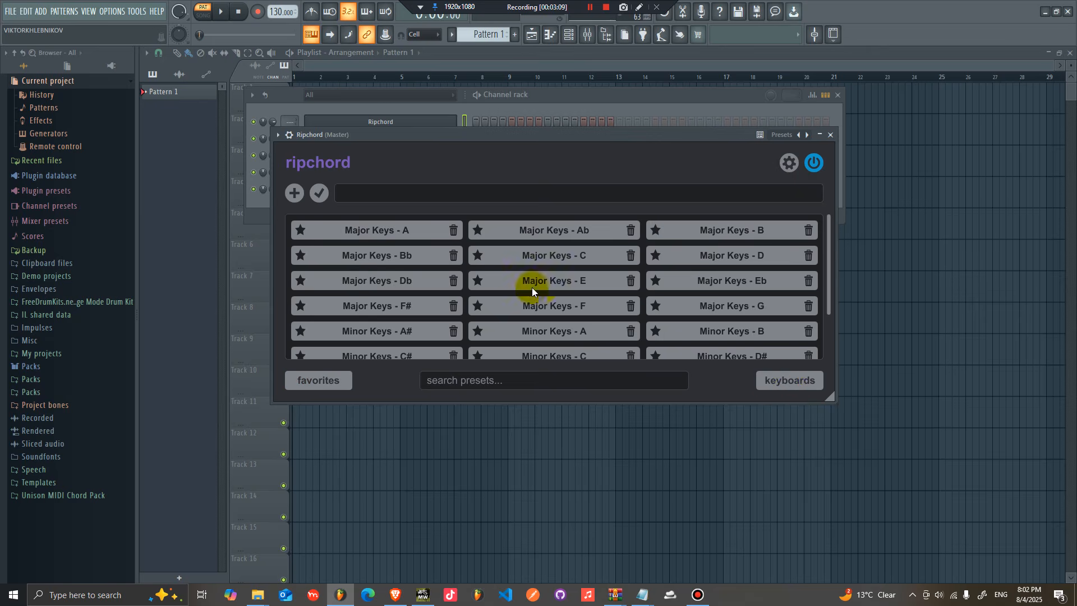
scroll(555, 300, "down", 2)
scroll(572, 319, "up", 2)
scroll(617, 308, "down", 3)
scroll(561, 305, "up", 3)
left_click(790, 380)
Step: Open Ripchord's settings and choose to import a preset file
left_click(787, 163)
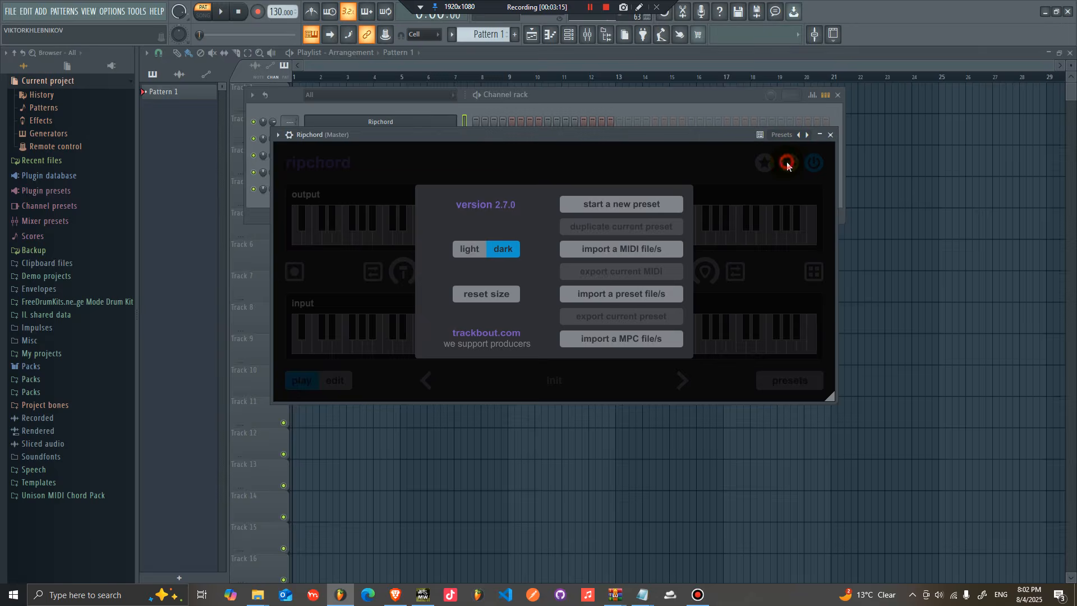
left_click(788, 163)
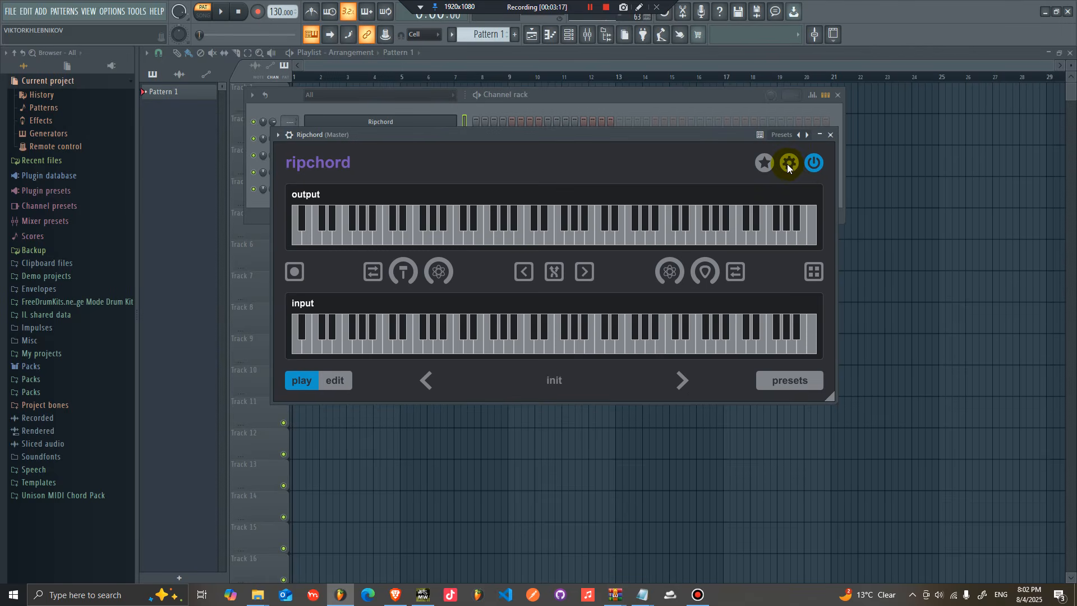
left_click(787, 163)
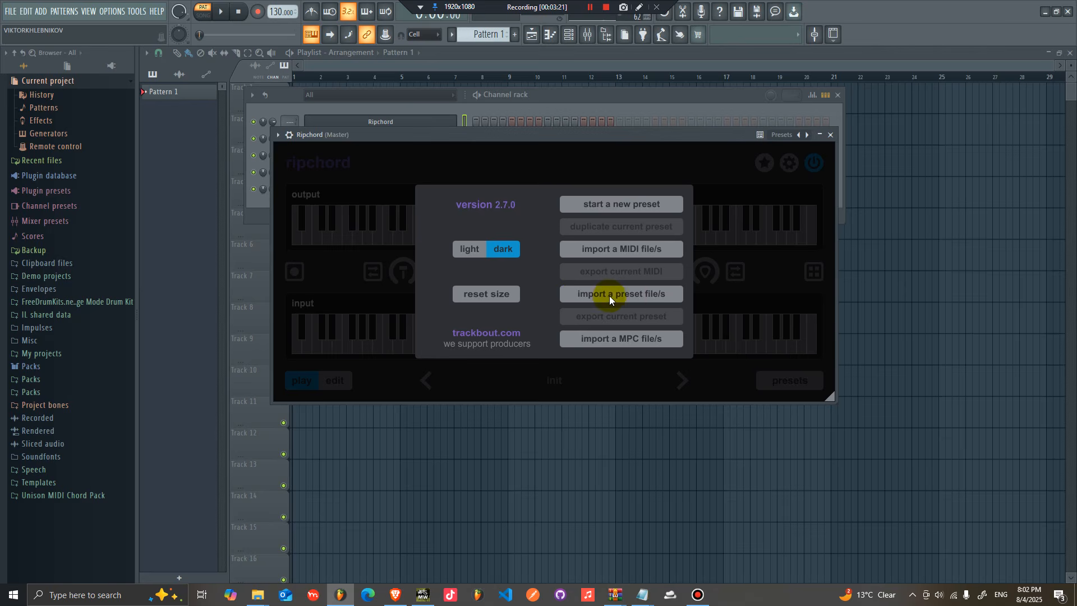
left_click(630, 297)
Step: Browse the subfolders of Downloads\RIP Chord\Presets in the import dialog
left_click(45, 335)
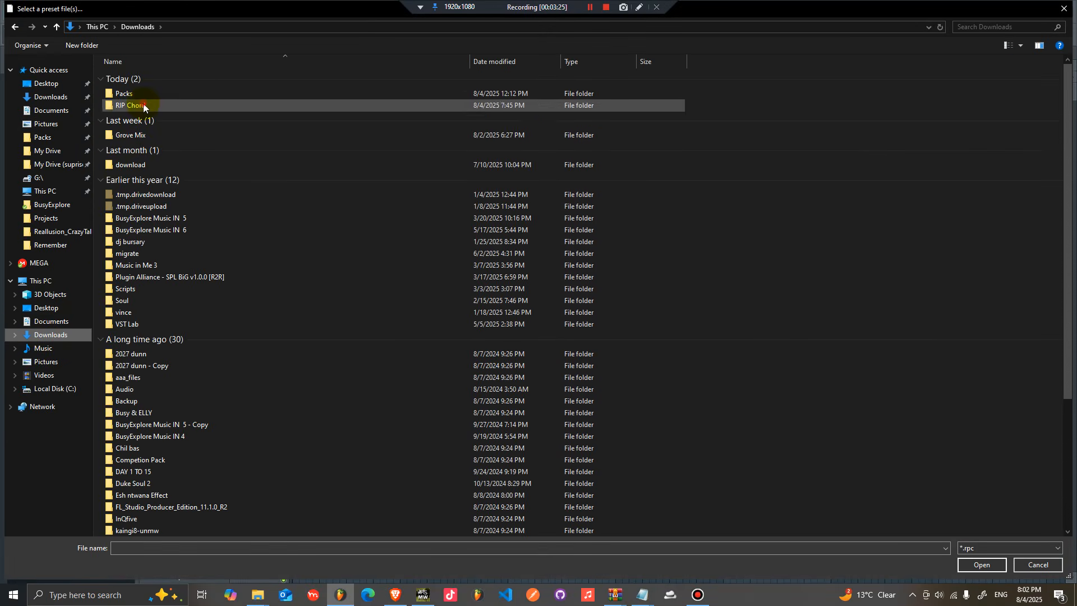
double_click(142, 103)
left_click(137, 87)
double_click(138, 86)
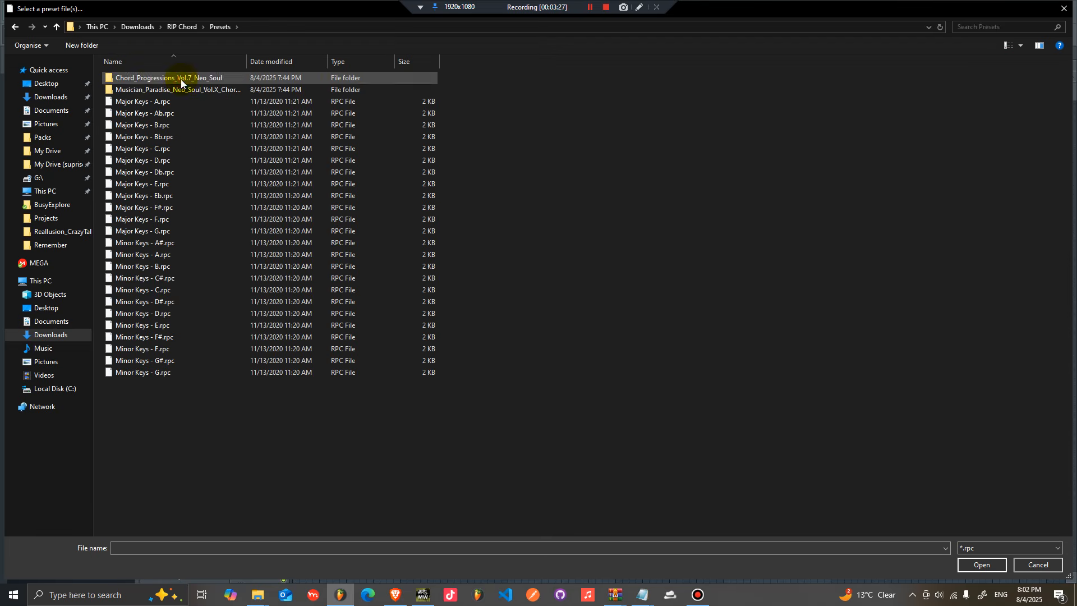
double_click(171, 81)
double_click(164, 79)
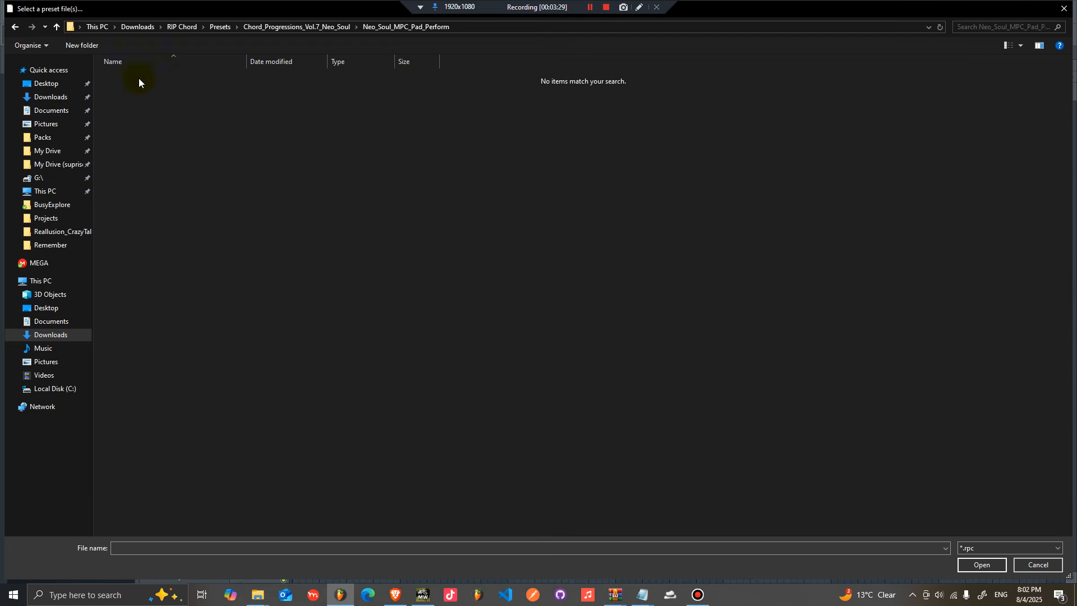
left_click(221, 27)
double_click(149, 89)
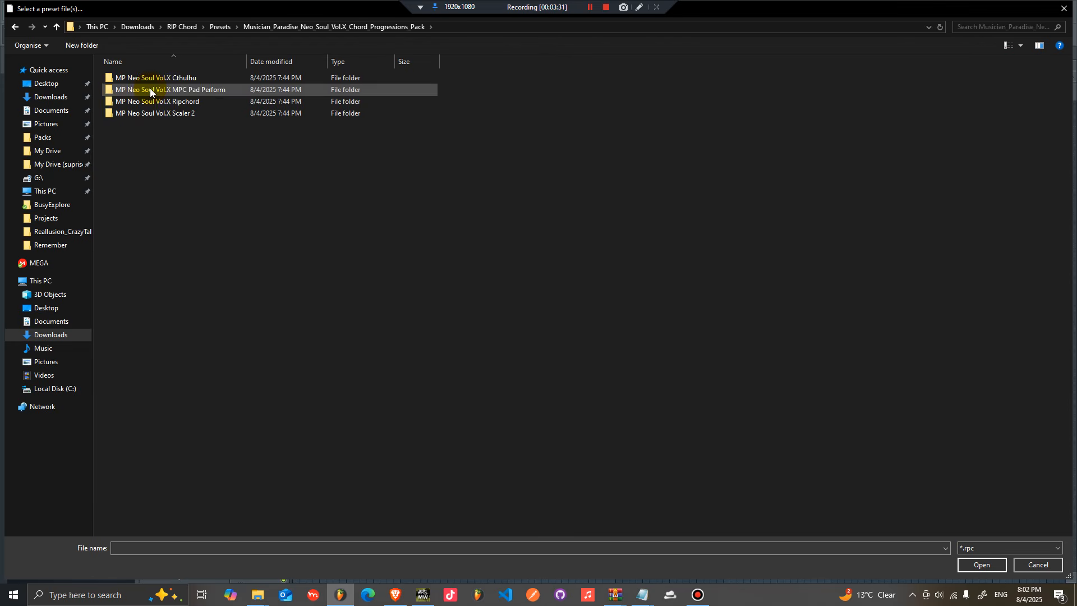
double_click(160, 79)
left_click(301, 27)
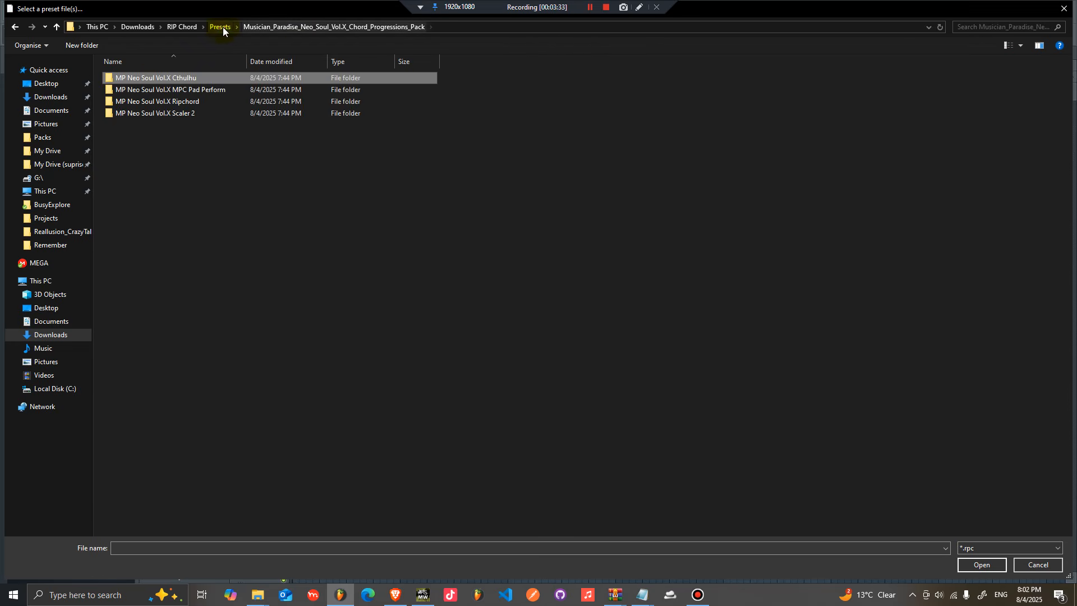
left_click(221, 27)
left_click(179, 83)
double_click(179, 78)
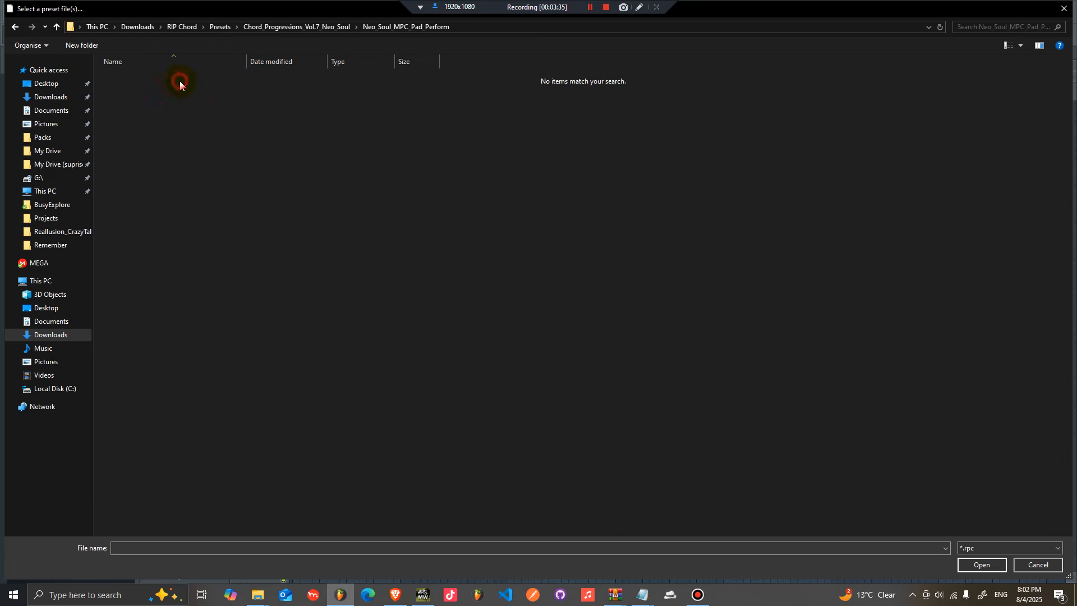
Step: Import Neo_Soul_V7_0.rpc from the Chord_Progressions_Vol.7_Neo_Soul\Neo_Soul_MPC_Ripchord folder
left_click(284, 28)
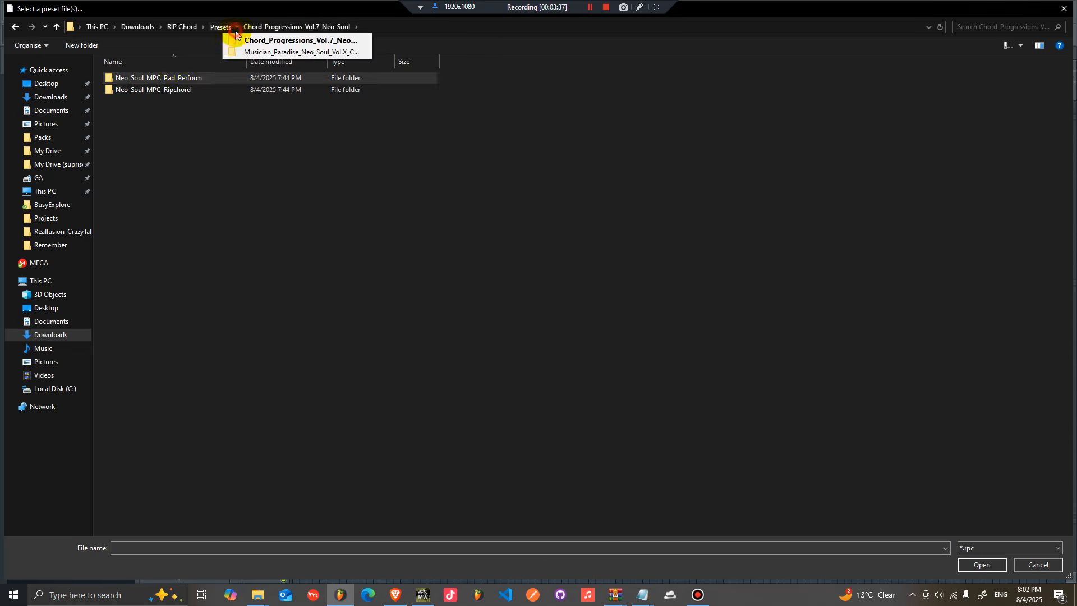
double_click(180, 89)
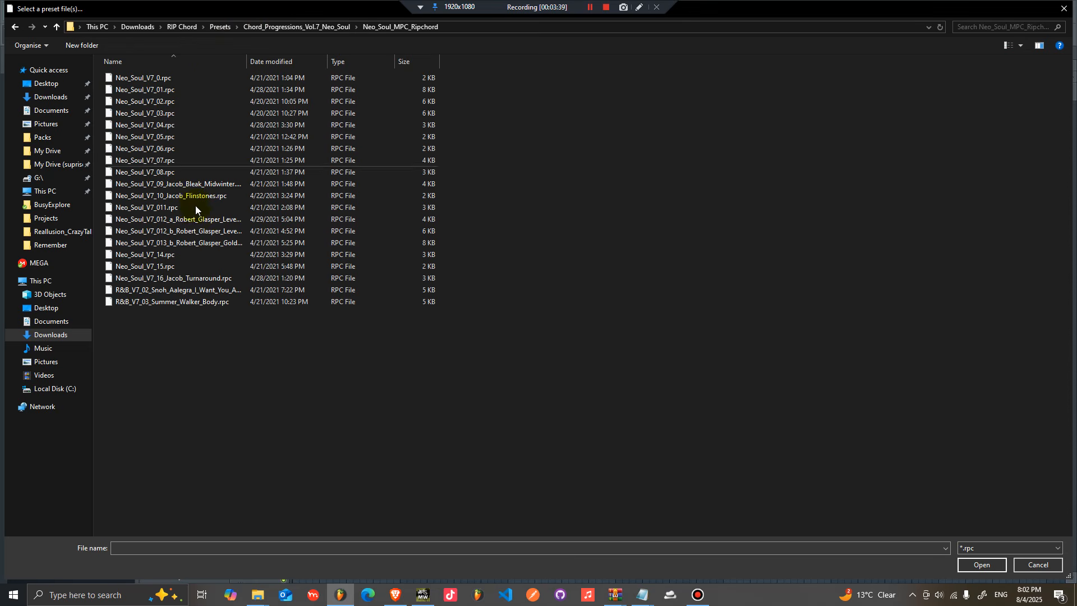
left_click(330, 27)
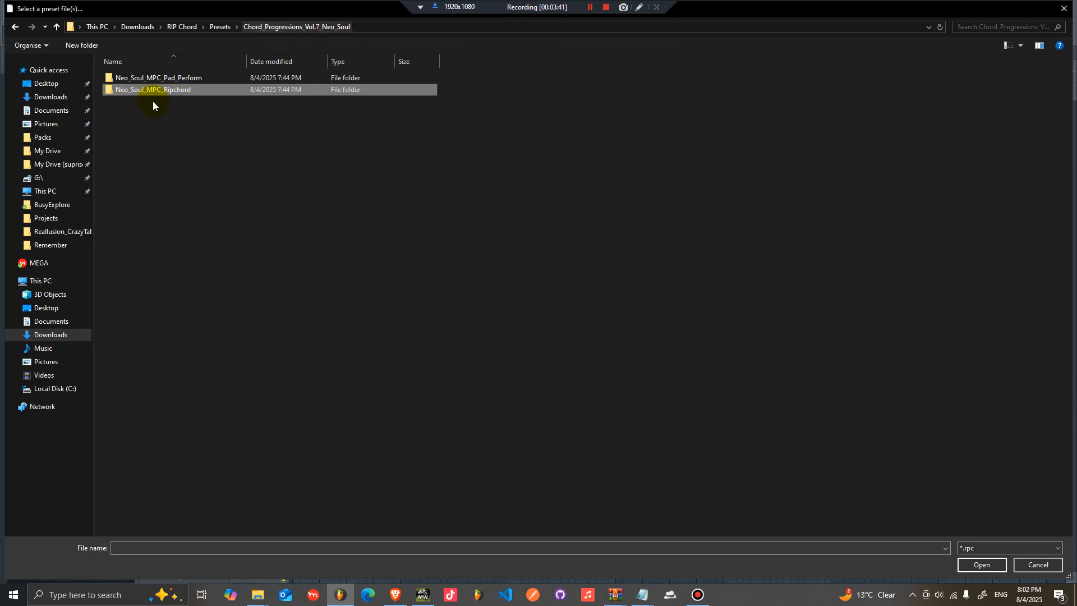
double_click(178, 94)
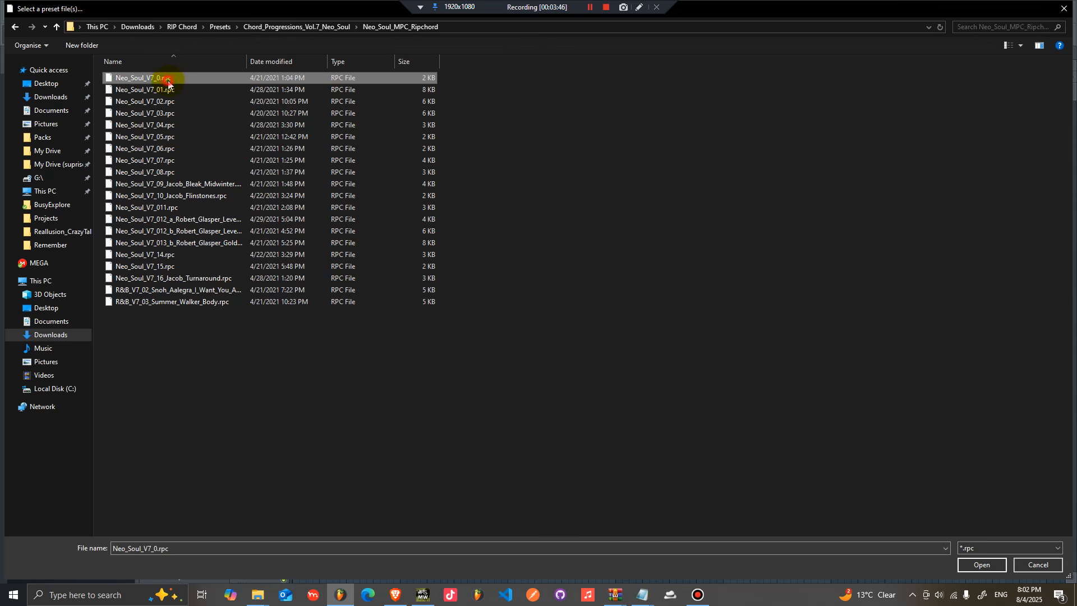
double_click(169, 80)
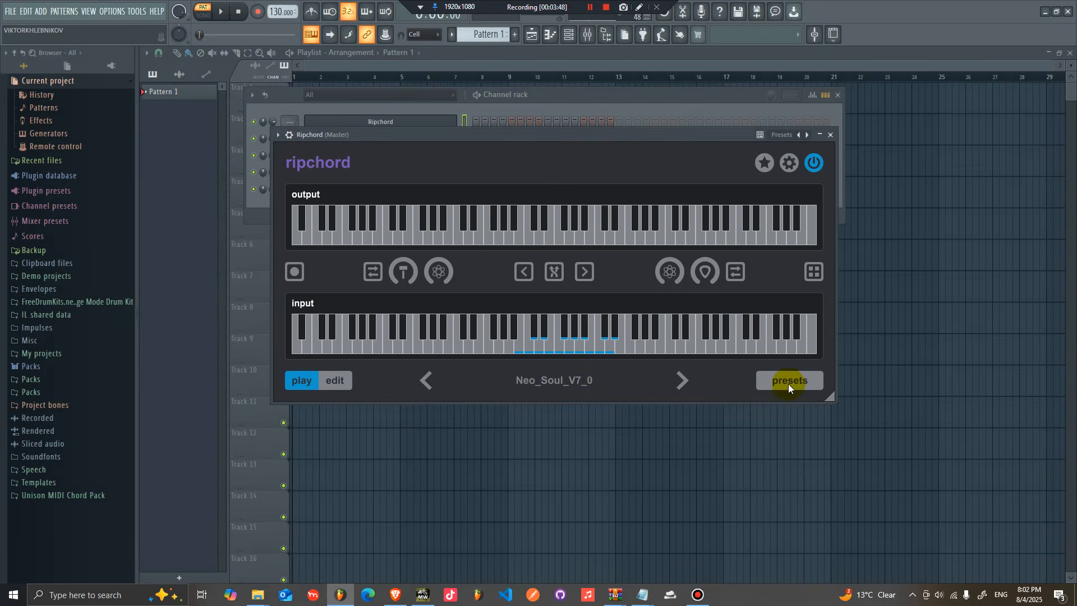
Step: Open Ripchord's presets list and select the imported Neo_Soul_V7_0 preset
left_click(788, 383)
scroll(675, 279, "down", 5)
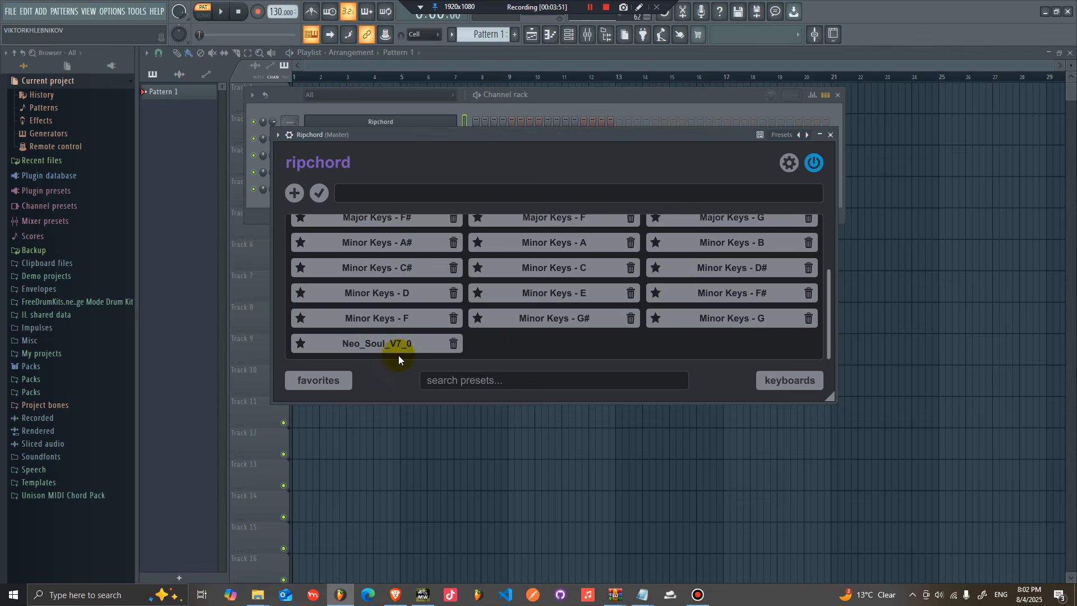
left_click(380, 345)
left_click(807, 382)
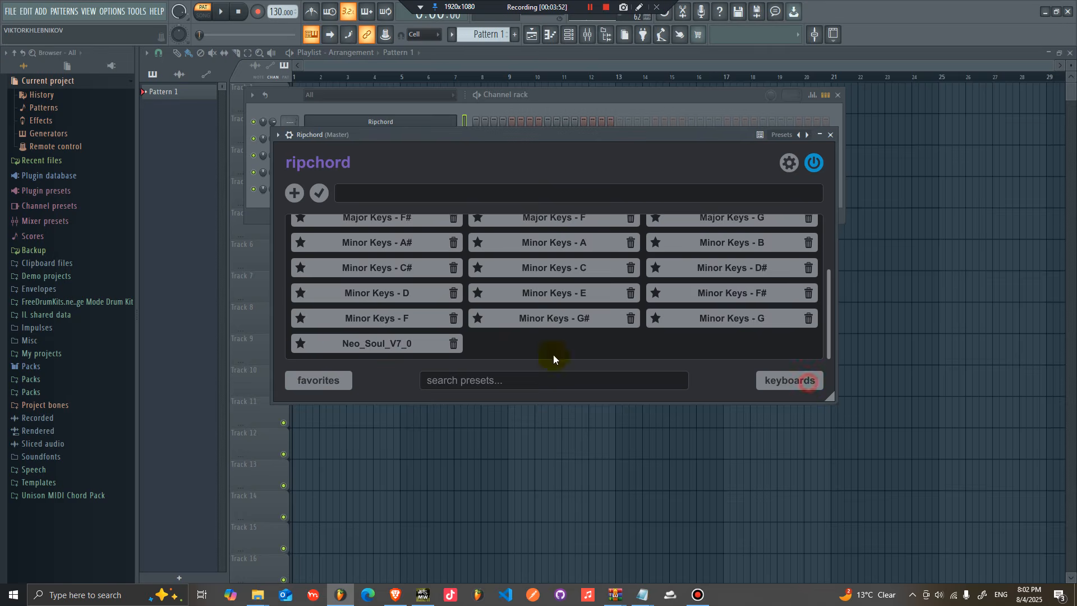
left_click(378, 345)
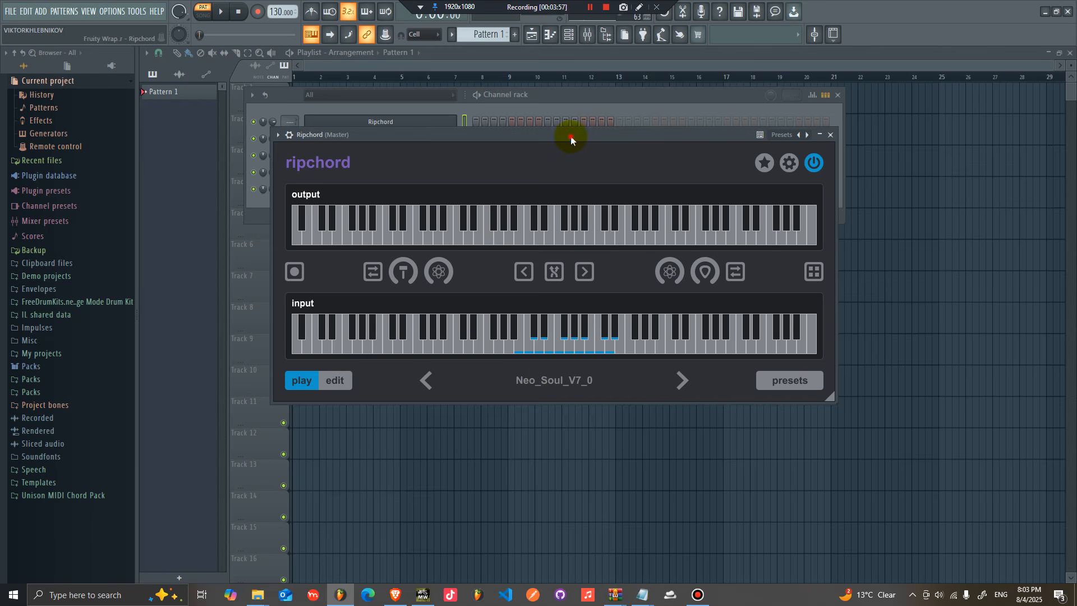
Step: Open the piano roll for the Ripchord channel
left_click_drag(570, 136, 640, 142)
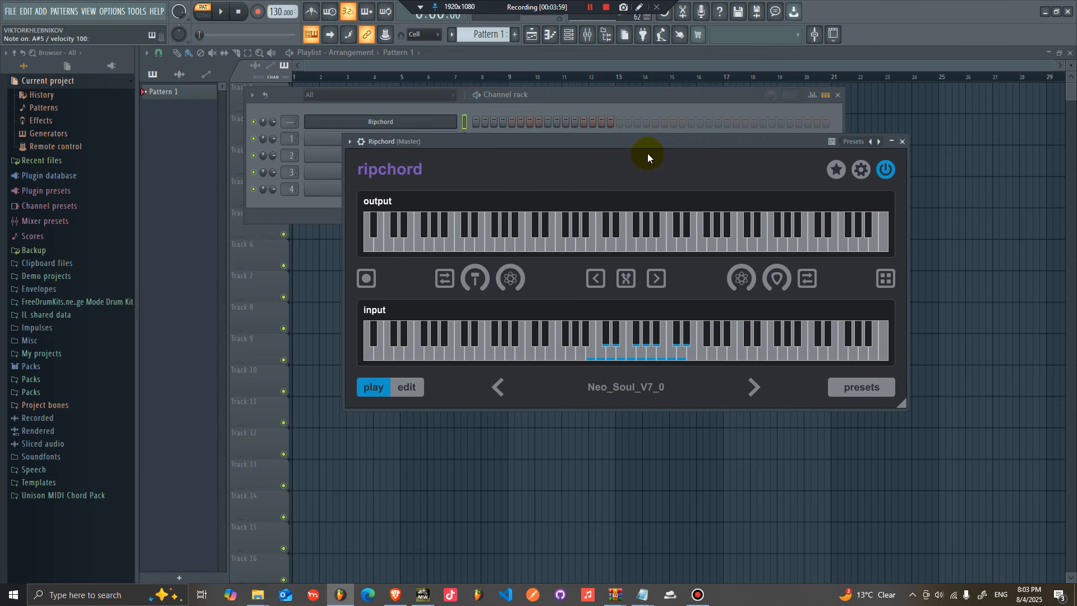
right_click(440, 120)
left_click(465, 123)
scroll(217, 217, "up", 4)
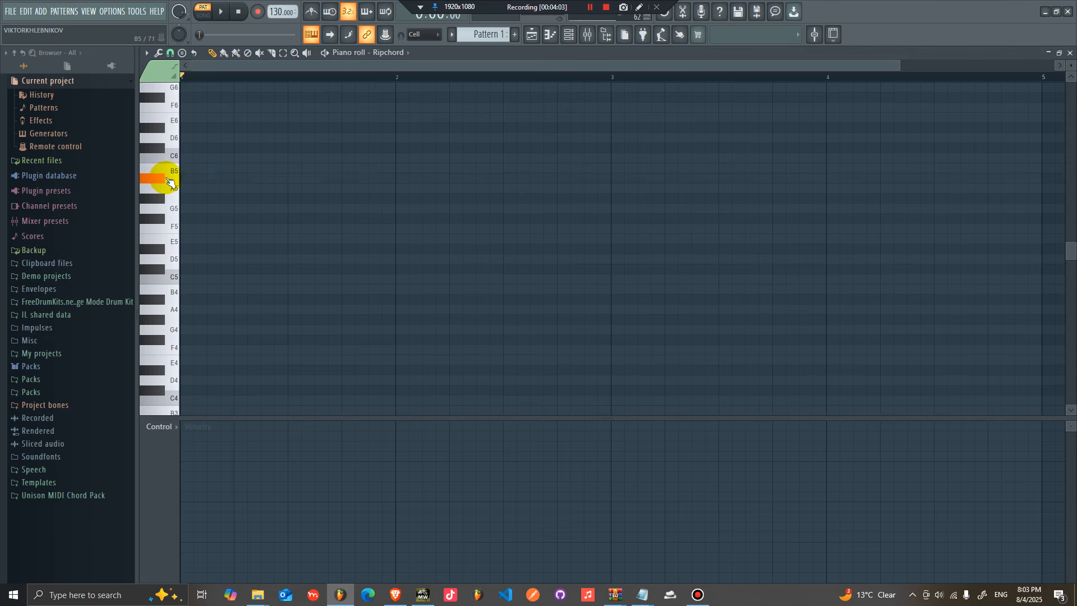
Step: Show the Channel rack and reopen the Ripchord plugin window
left_click(570, 34)
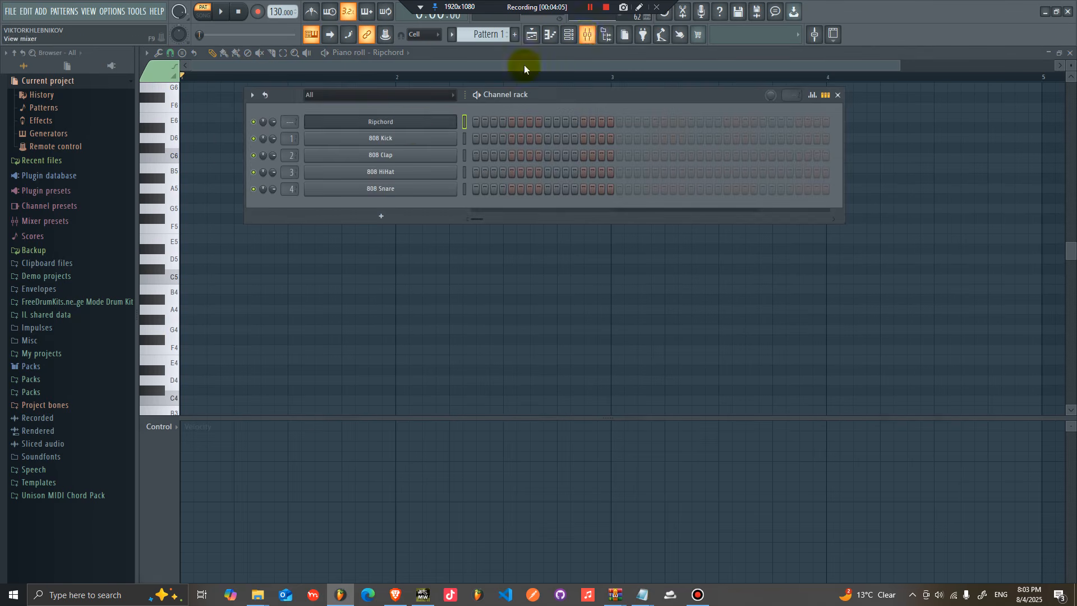
left_click(416, 129)
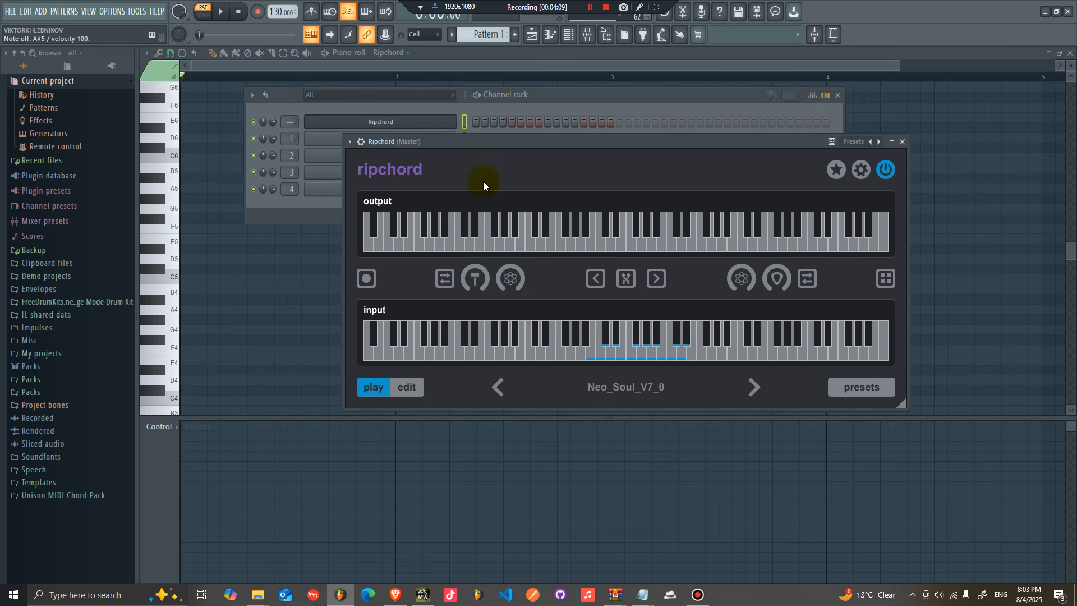
Step: Insert a Lounge Lizard EP-4 instrument channel into the Channel rack
right_click(446, 123)
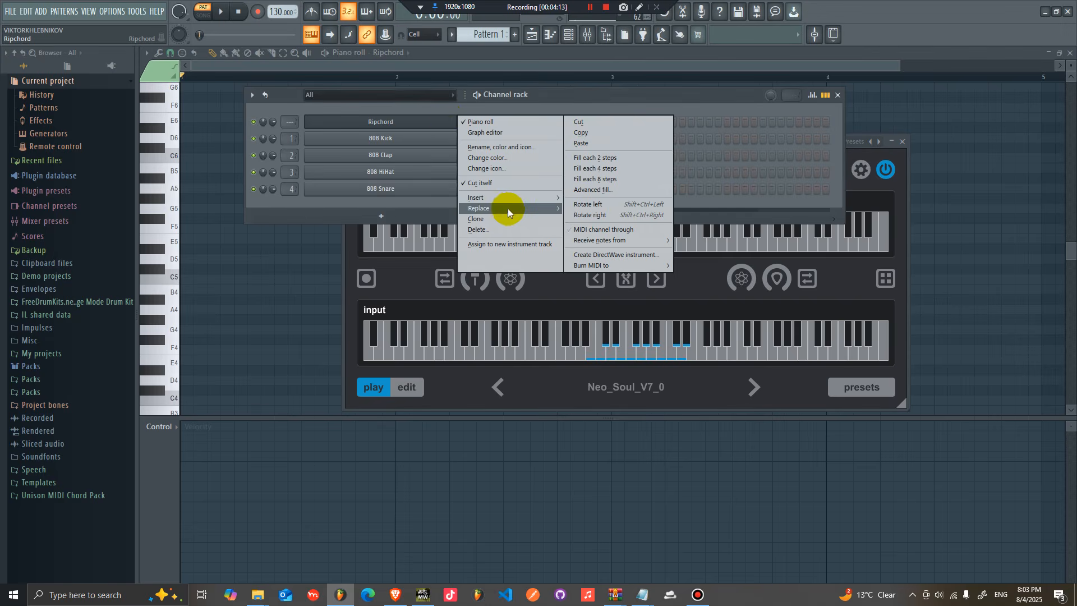
mouse_move(511, 197)
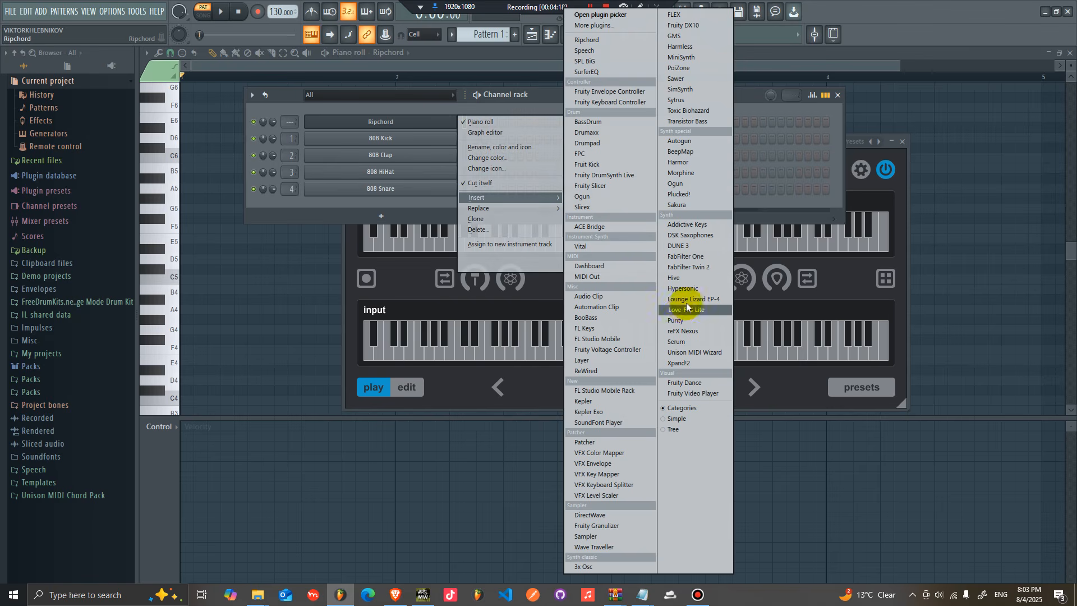
left_click(689, 299)
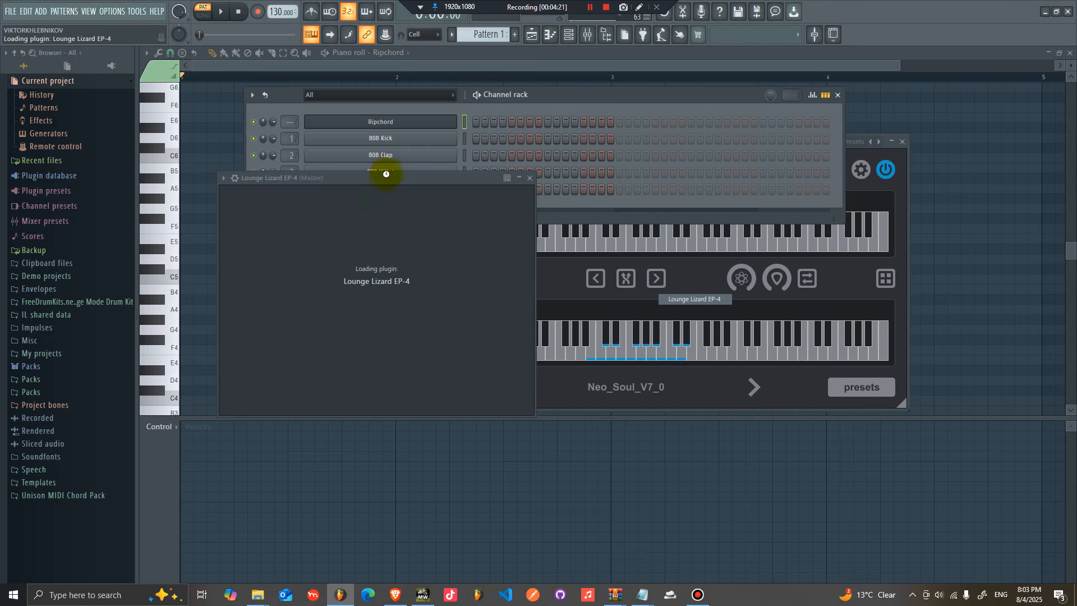
left_click_drag(393, 179, 456, 179)
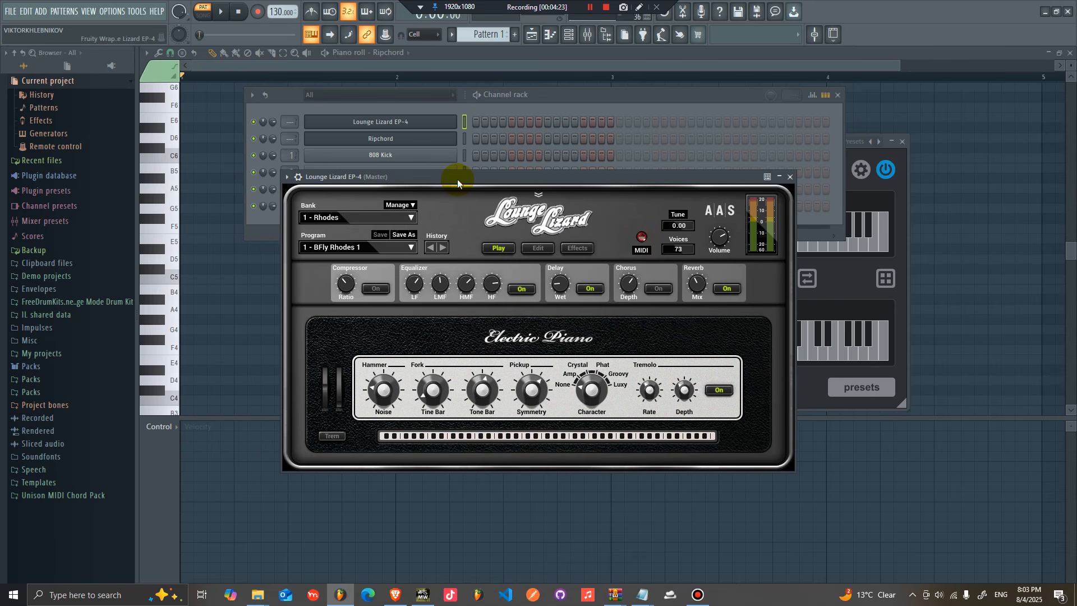
Step: Open Lounge Lizard EP-4's plugin settings to check its MIDI input port
left_click(287, 177)
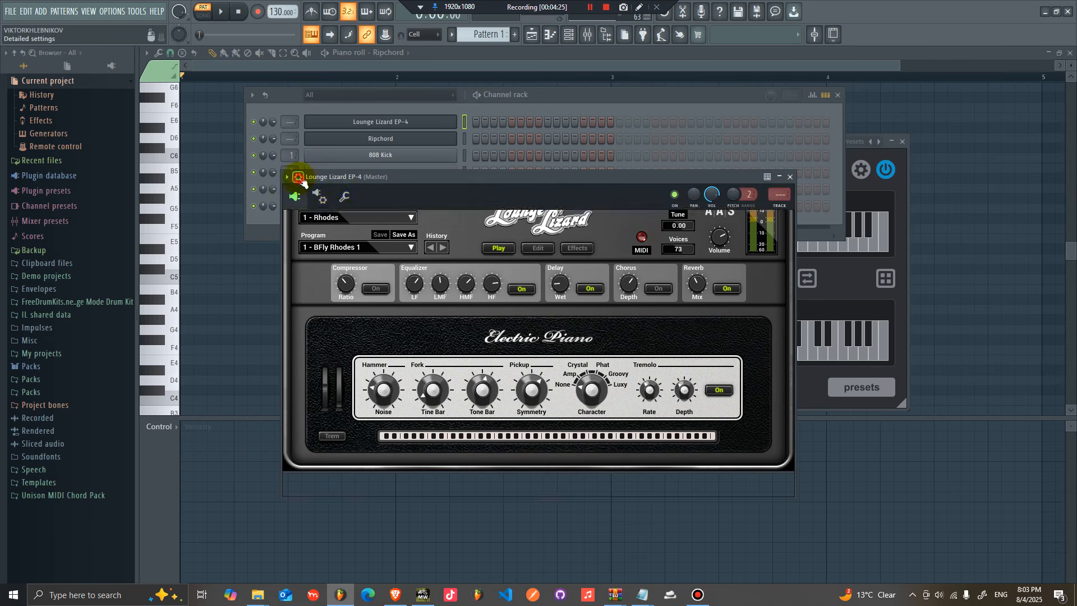
left_click(340, 199)
left_click_drag(370, 180, 551, 162)
left_click(476, 178)
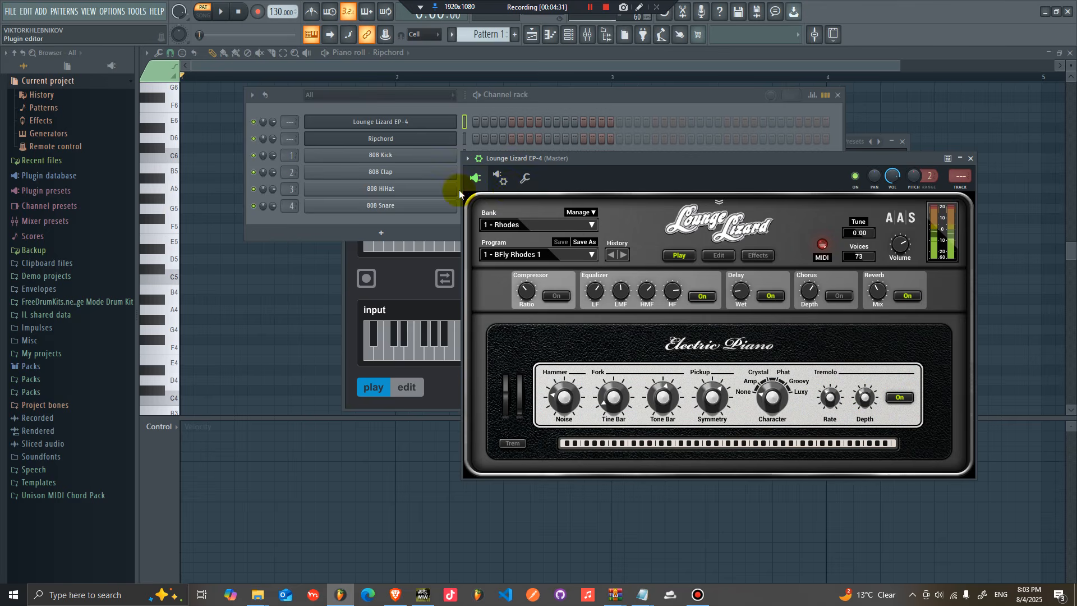
left_click(501, 178)
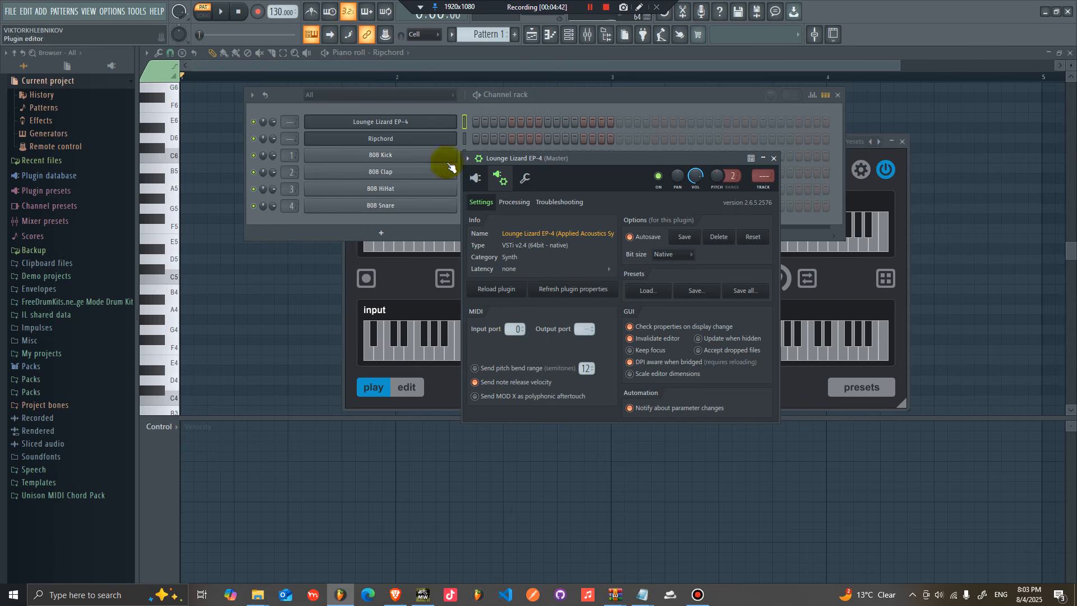
Step: Open Ripchord's plugin settings, set its MIDI output port to 0, and return to the plugin view
left_click(408, 140)
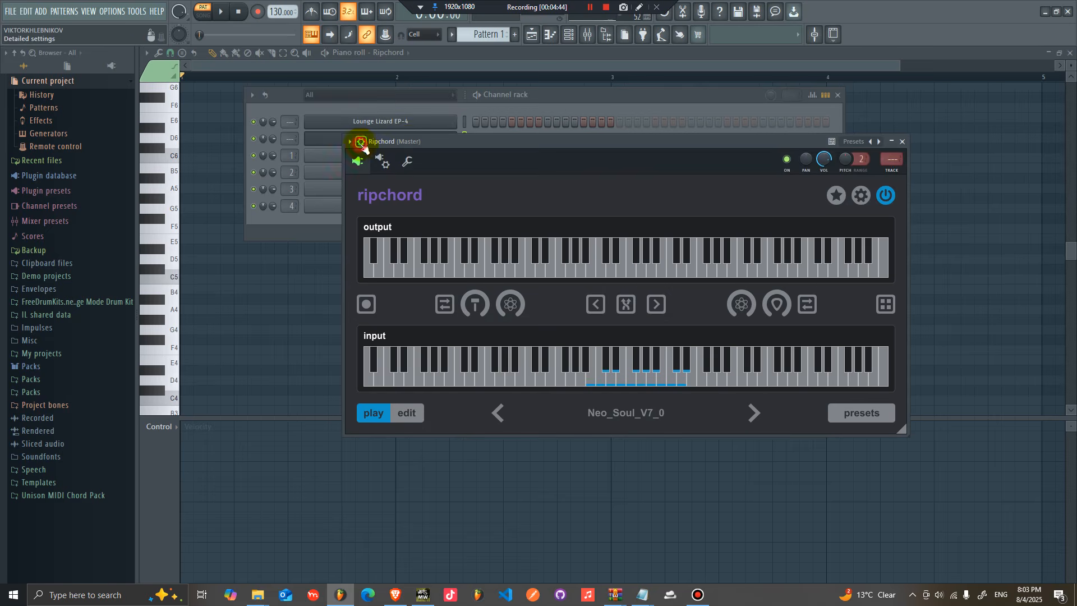
left_click(383, 163)
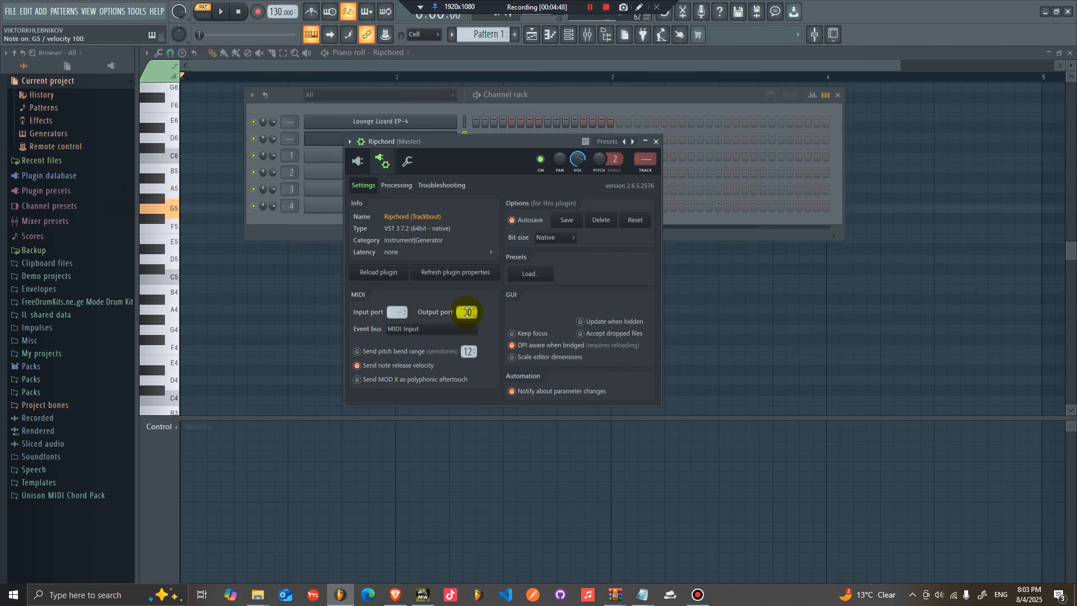
left_click_drag(509, 147, 644, 144)
left_click(508, 161)
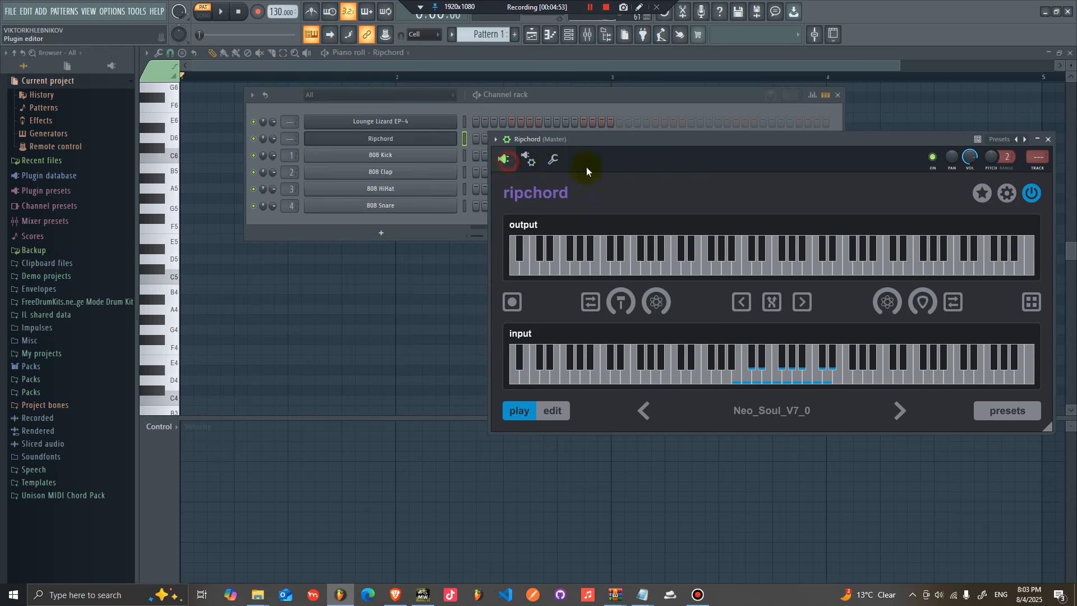
Step: Play test chords through Ripchord using the computer keyboard
key("b")
key("j")
key("comma")
key("b")
key("j")
key("comma")
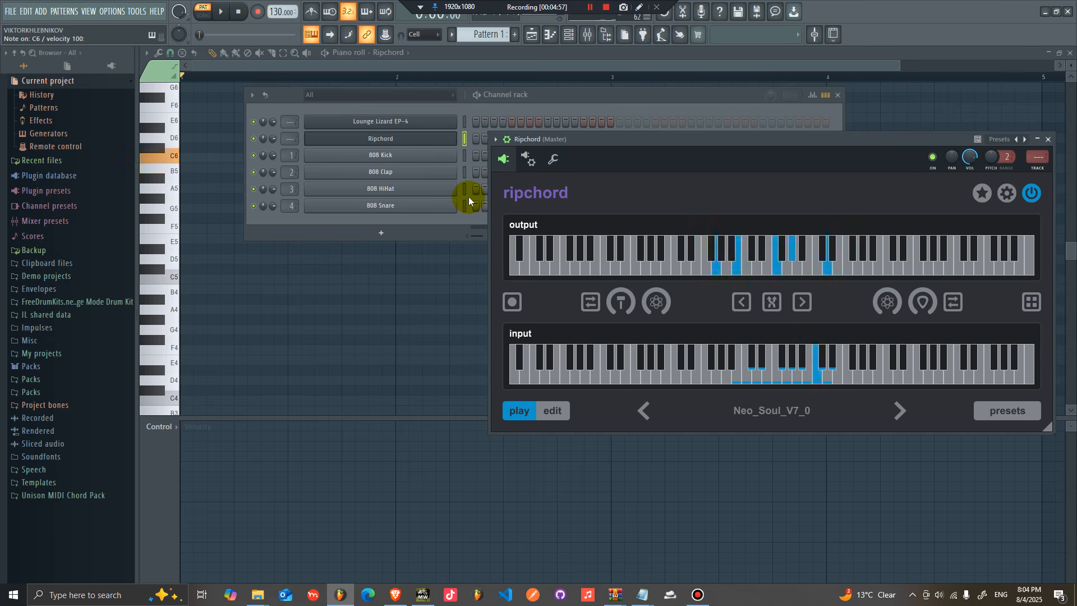
Step: Open the Lounge Lizard EP-4 window and nudge its Tone Bar knob slightly
left_click(396, 121)
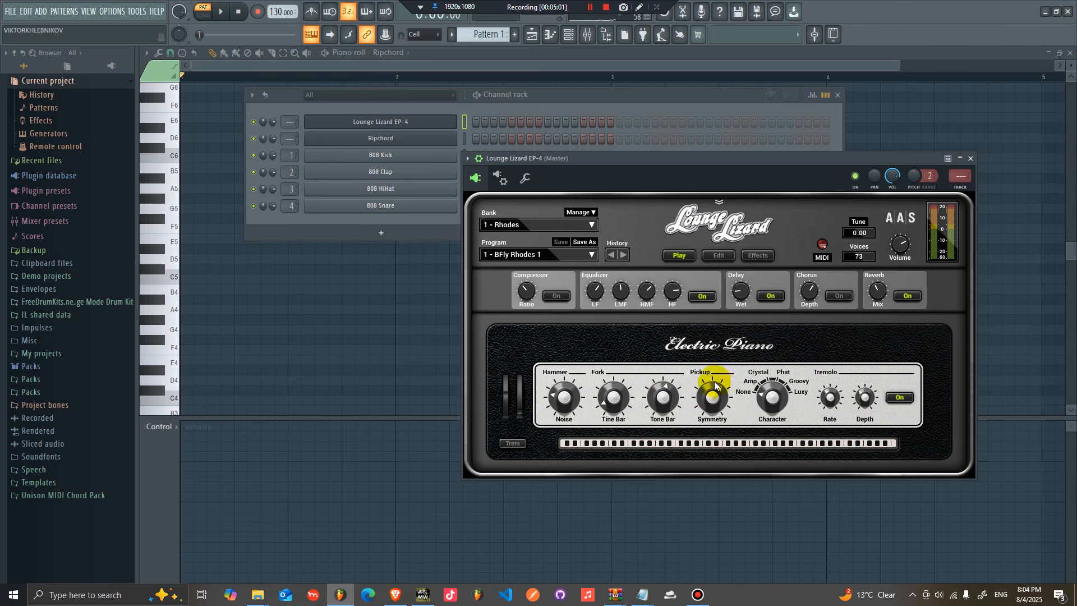
left_click_drag(662, 397, 663, 405)
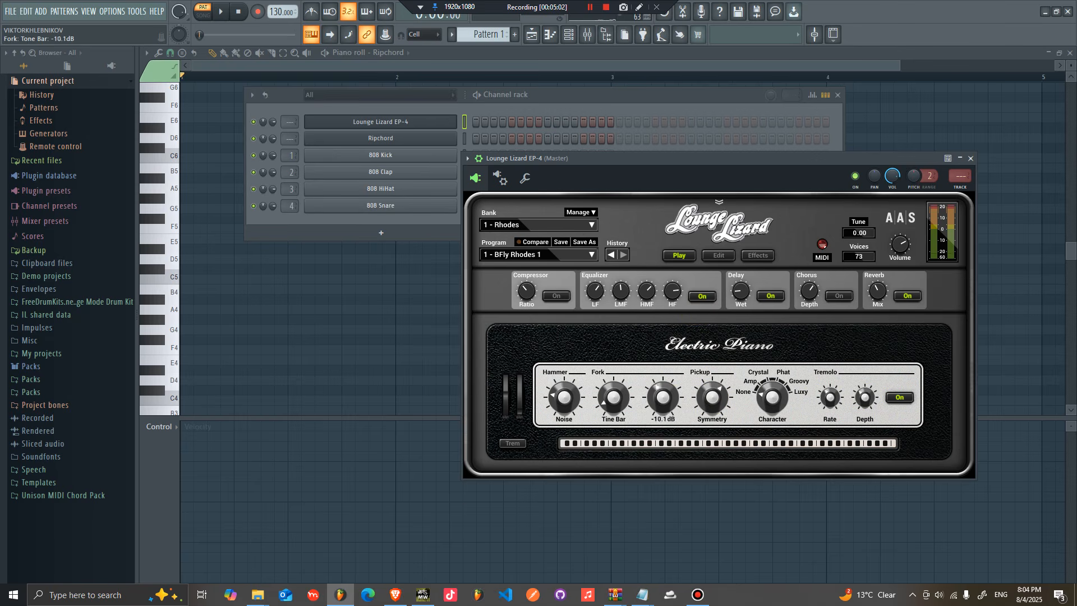
left_click(586, 111)
Step: Toggle the Ripchord window and play more test notes from the computer keyboard
left_click(437, 140)
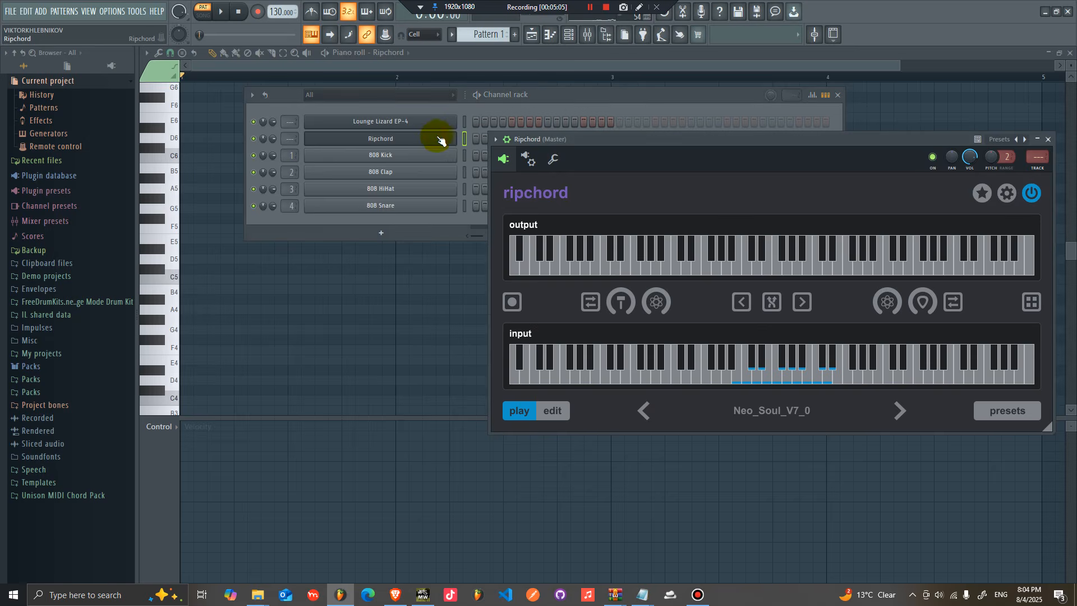
left_click(436, 140)
key("j")
key("b")
key("v")
key("d")
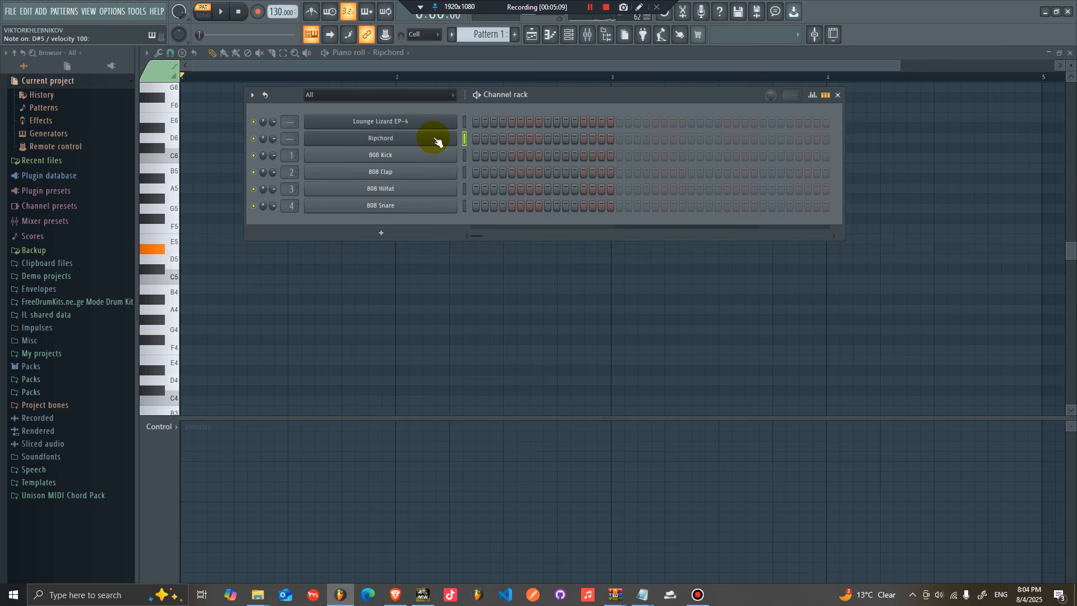
key("d")
key("z")
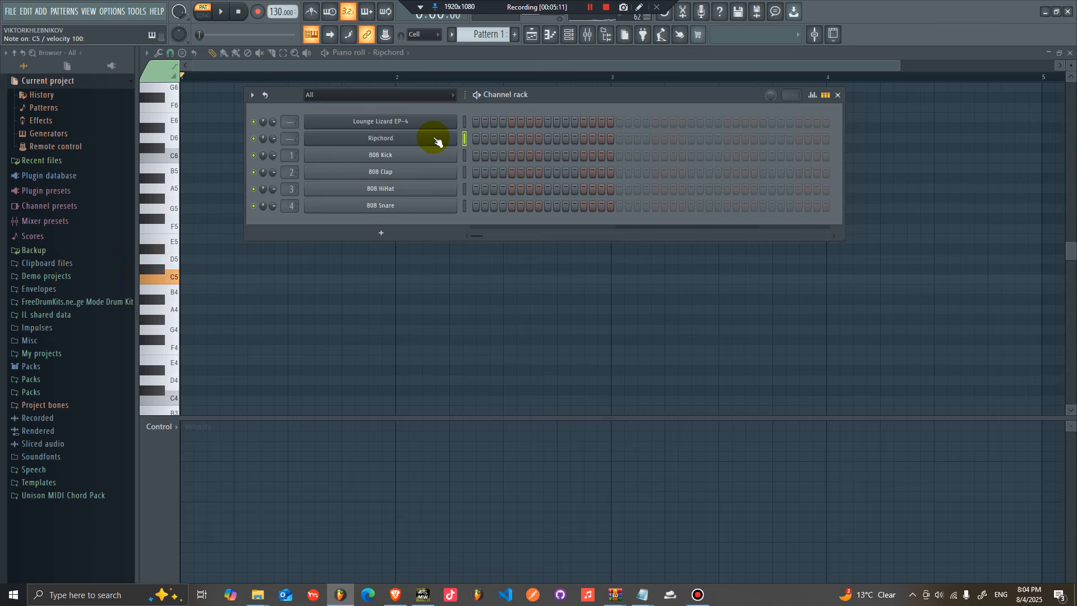
key("z")
key("d")
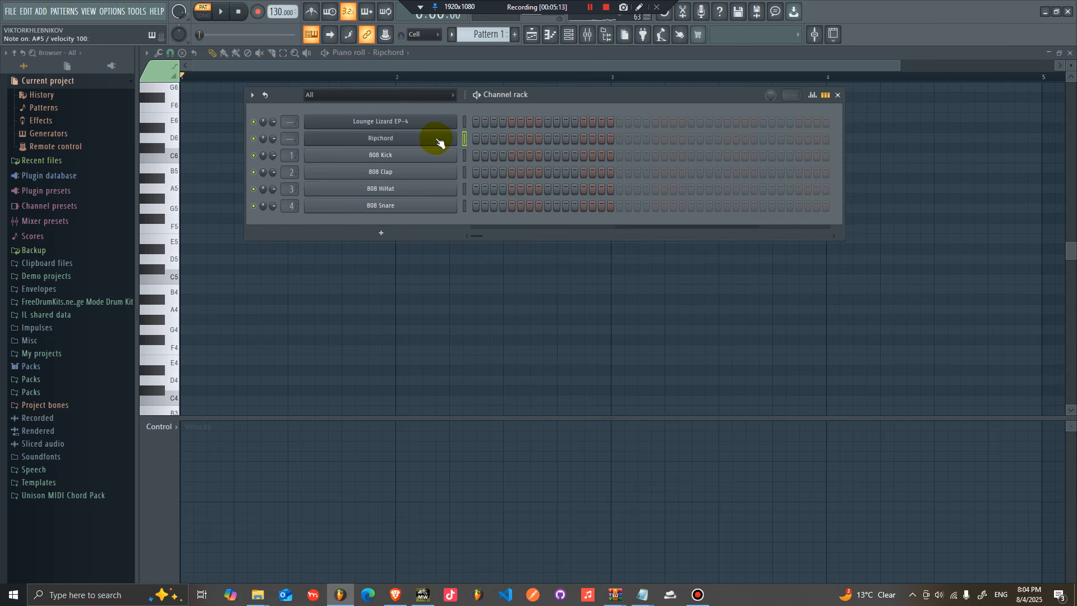
Step: Import all .rpc presets from Downloads\RIP Chord\Presets\Musician_Paradise_Neo_Soul_Vol.X_Chord_Progressions_Pack\MP Neo Soul Vol.X Ripchord into Ripchord
right_click(437, 139)
left_click(439, 140)
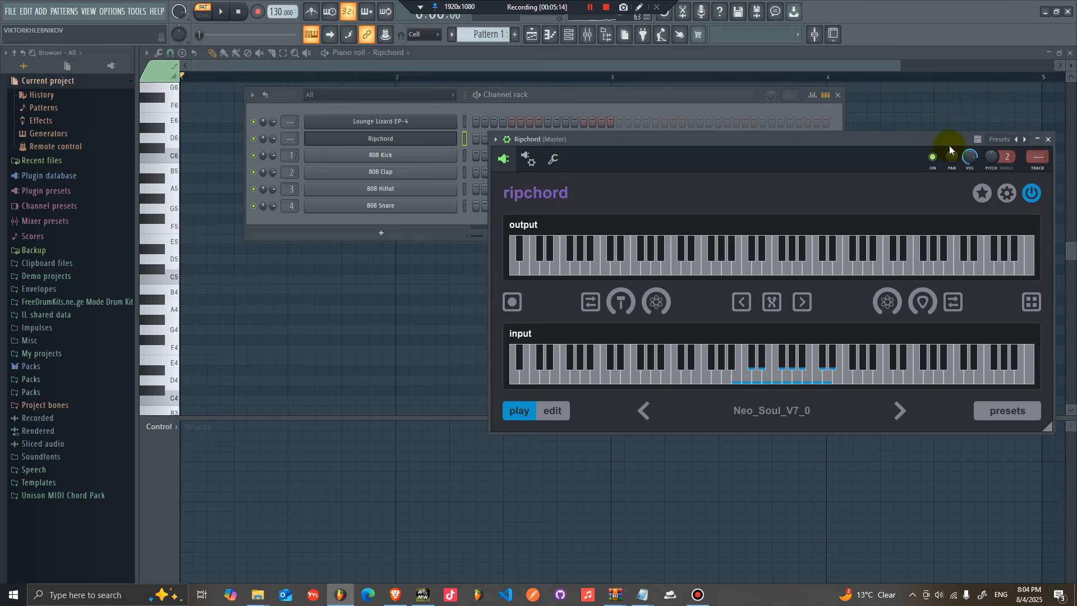
left_click(1007, 194)
left_click_drag(873, 154, 744, 110)
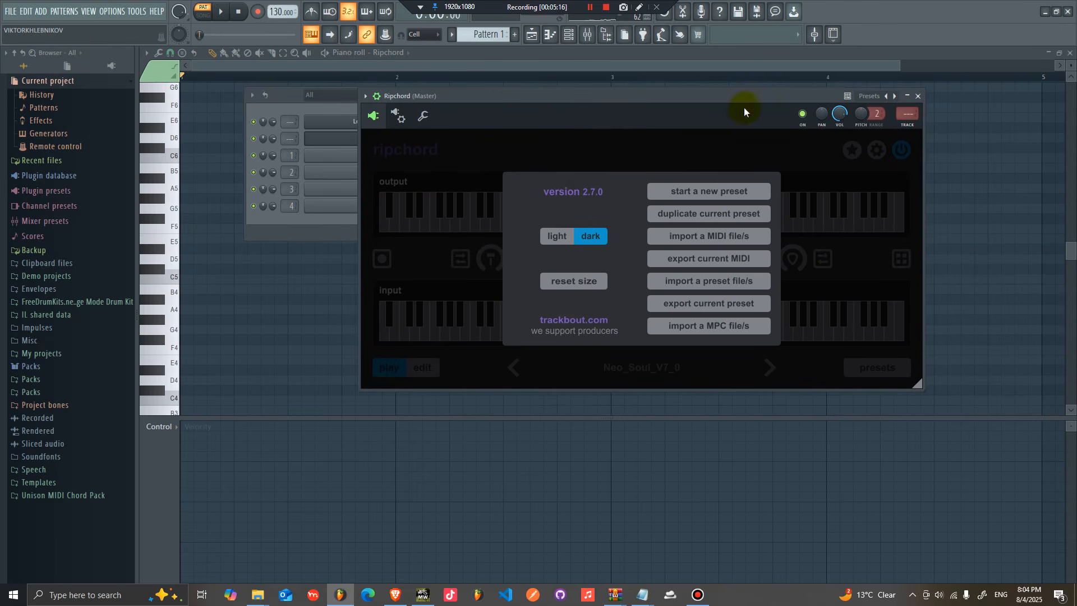
left_click(728, 278)
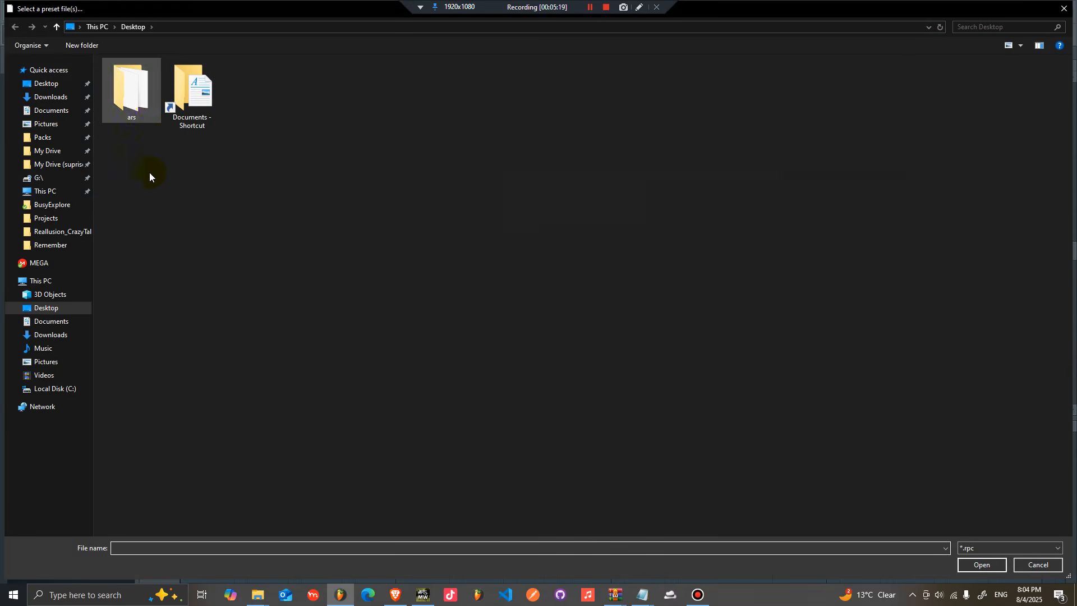
left_click(63, 324)
left_click(63, 335)
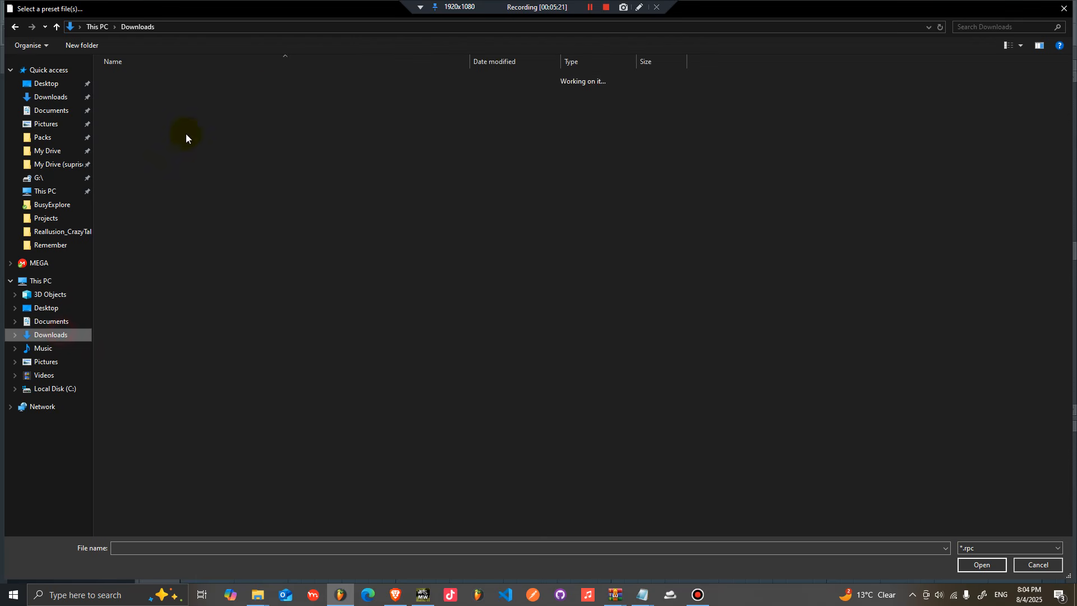
left_click(127, 106)
double_click(126, 107)
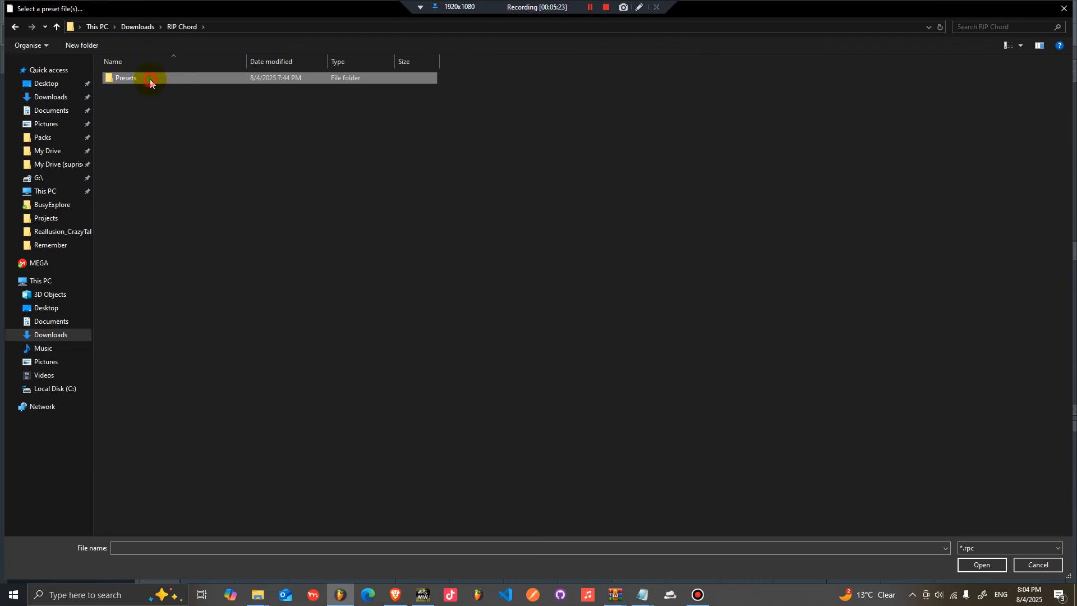
double_click(150, 78)
double_click(143, 92)
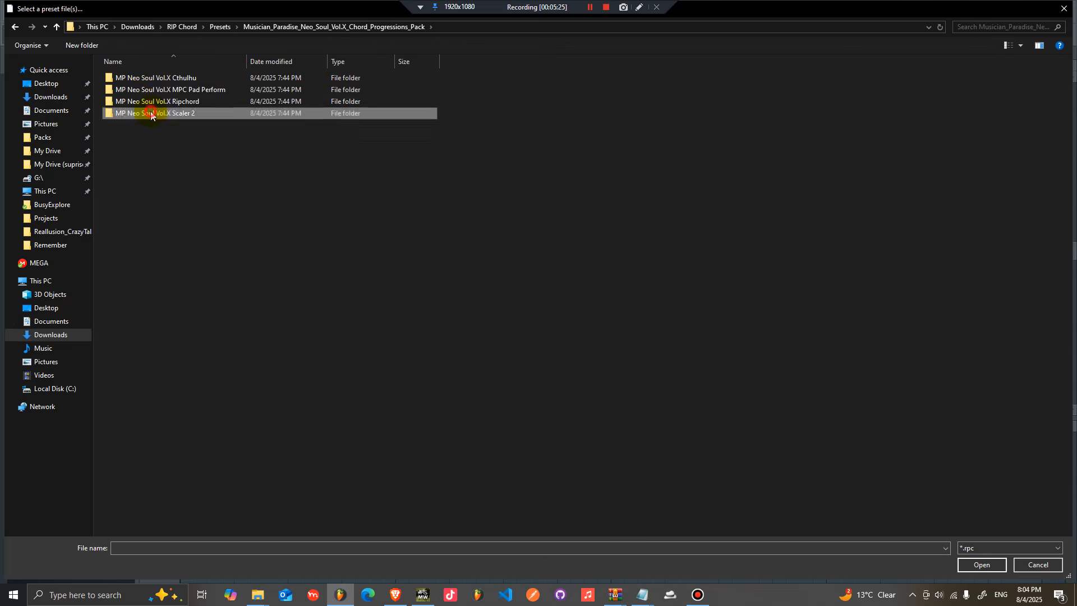
double_click(147, 112)
left_click(286, 27)
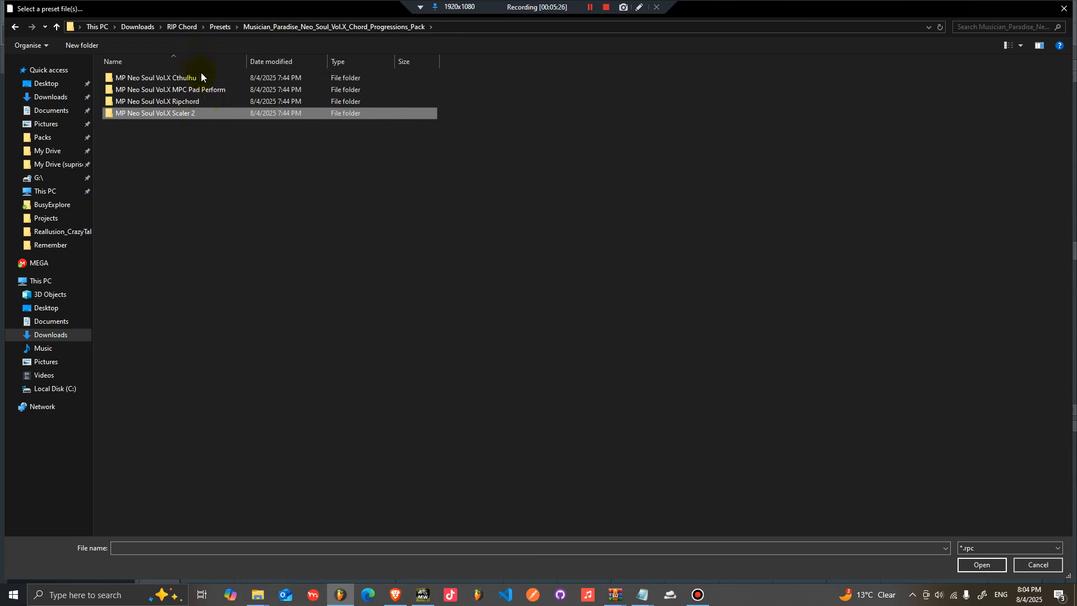
double_click(193, 102)
left_click(393, 27)
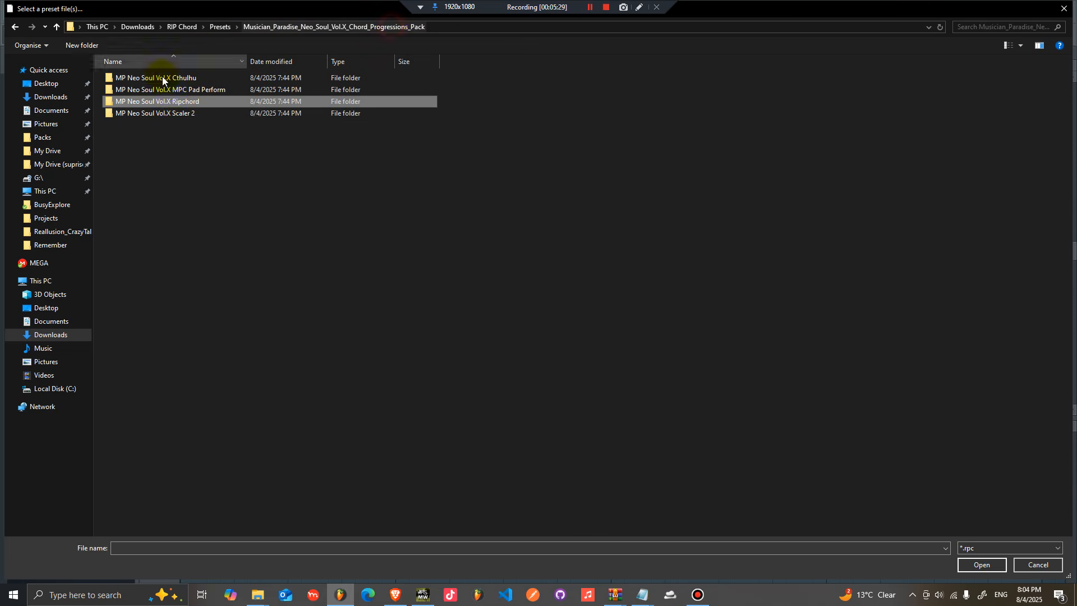
double_click(196, 102)
left_click_drag(196, 483, 166, 52)
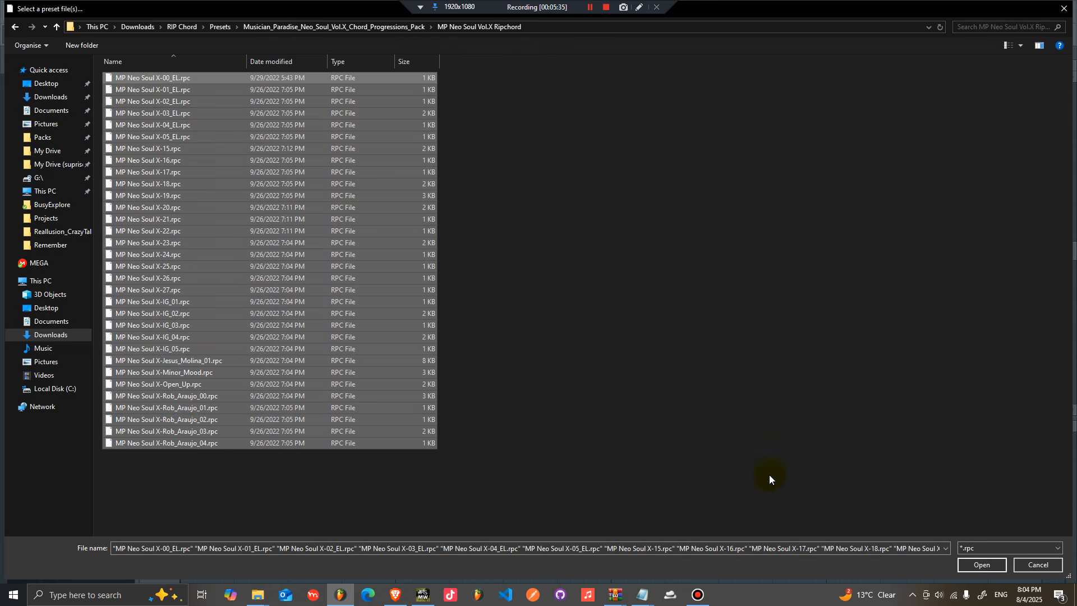
left_click(981, 565)
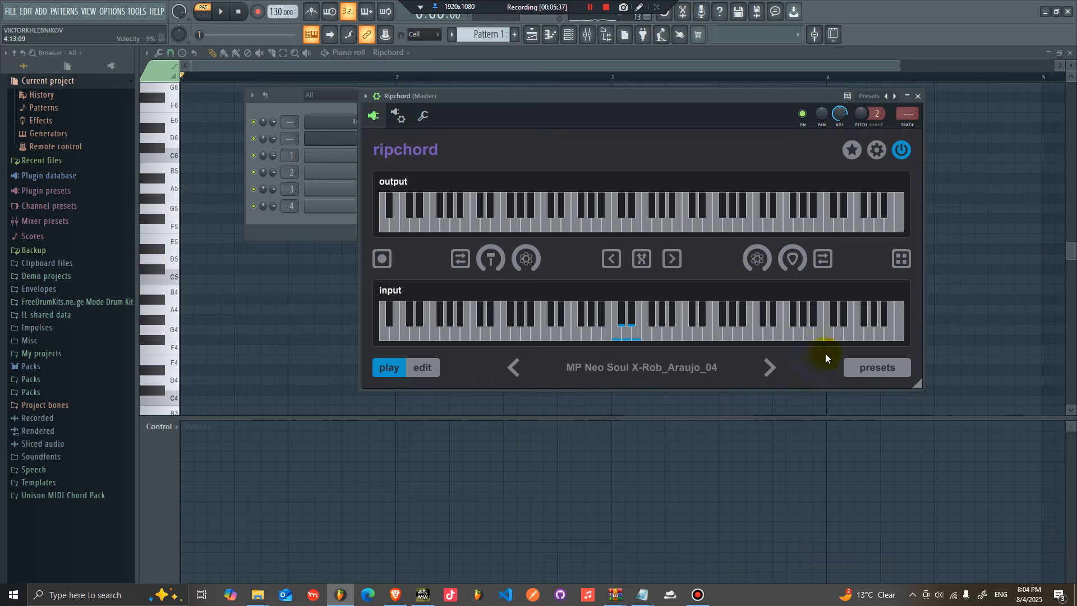
Step: Open Ripchord's presets list and select the MP Neo Soul X-27 preset
left_click(873, 370)
scroll(590, 342, "down", 10)
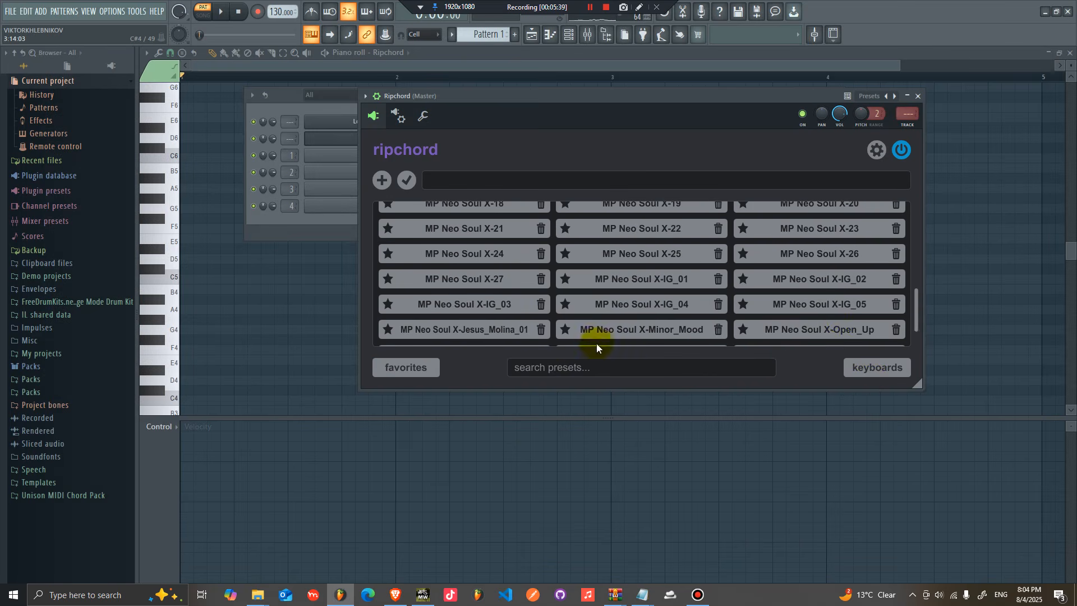
left_click(634, 287)
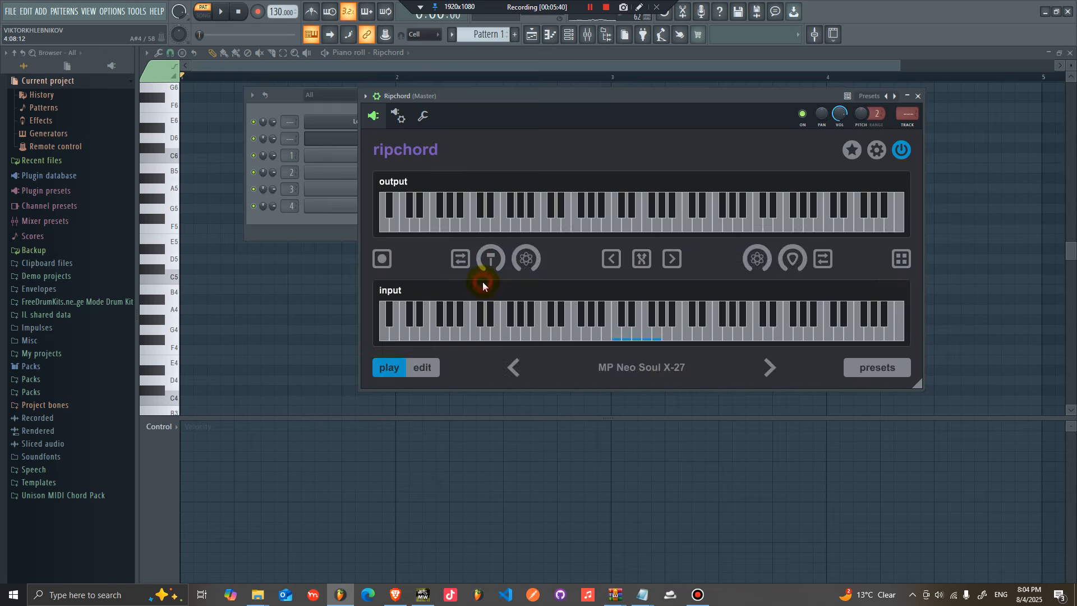
Step: Bring the piano roll forward and audition the chords with the computer keyboard
left_click(309, 300)
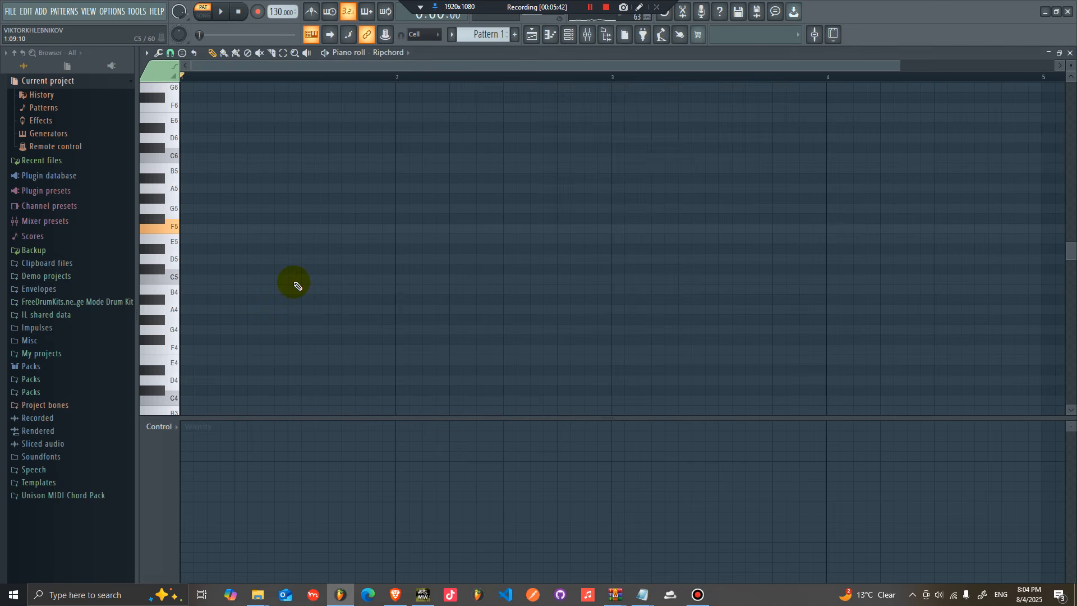
key("d")
key("b")
key("j")
key("comma")
key("semicolon")
key("z")
key("j")
key("q")
key("3")
key("r")
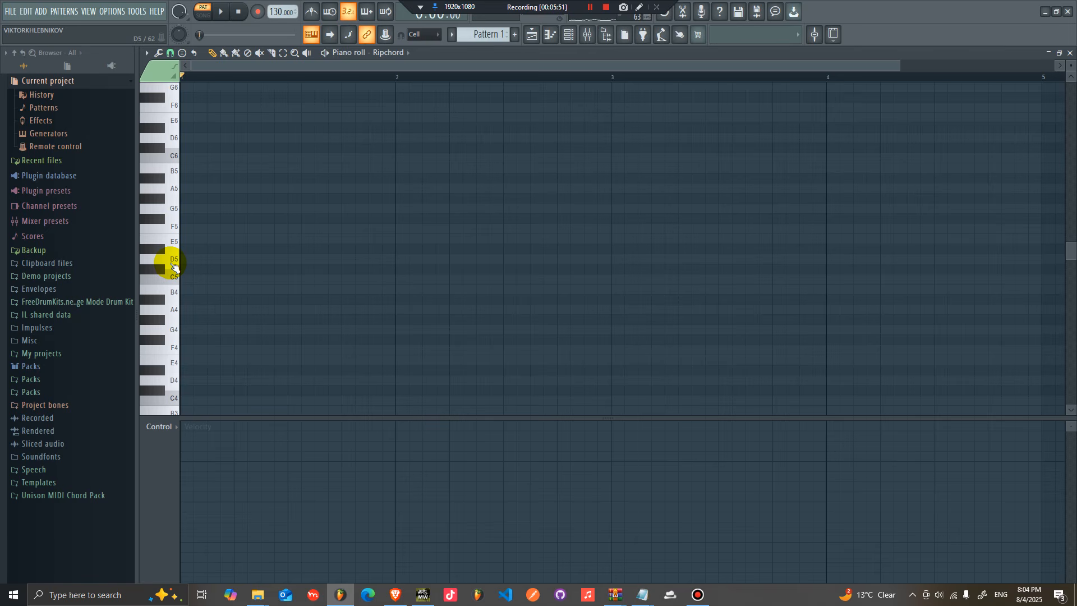
key("r")
key("t")
key("7")
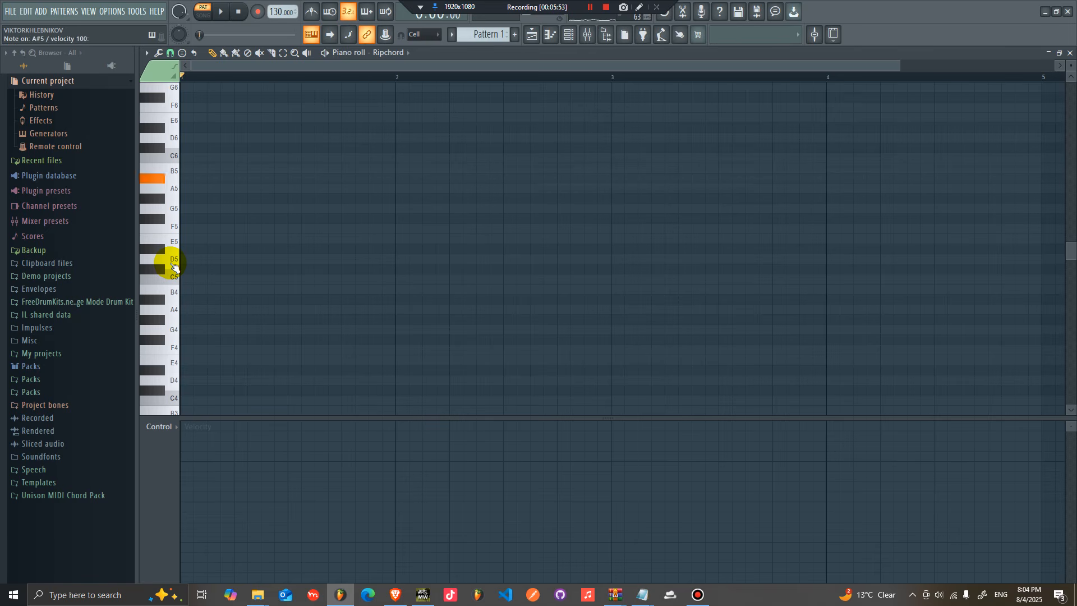
key("v")
key("r")
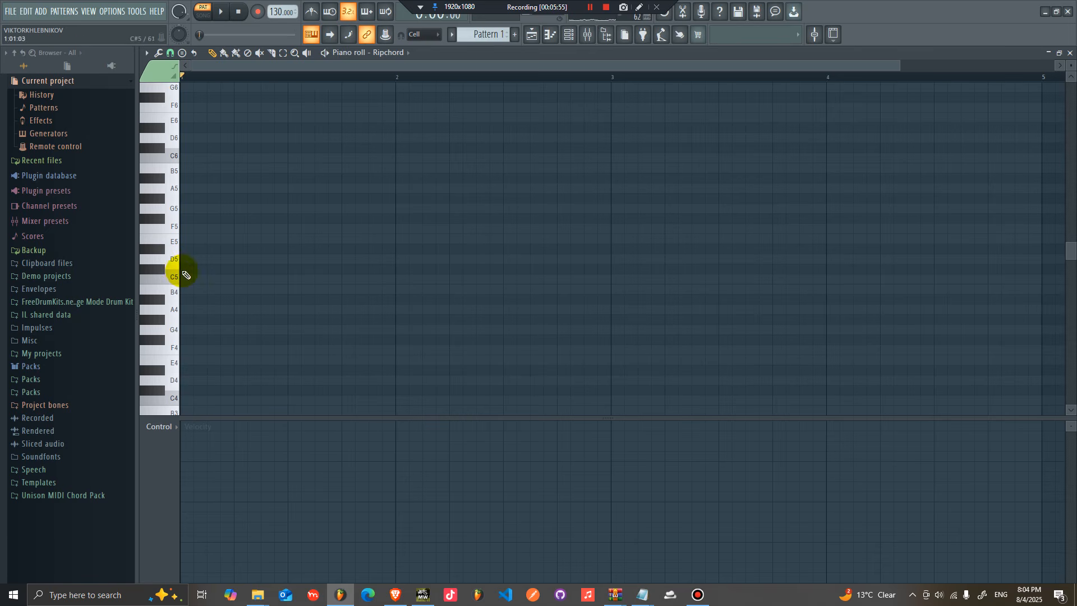
key("y")
key("t")
key("r")
Step: Show the Channel rack and open the Ripchord plugin window again
left_click_drag(166, 231, 171, 101)
left_click(578, 38)
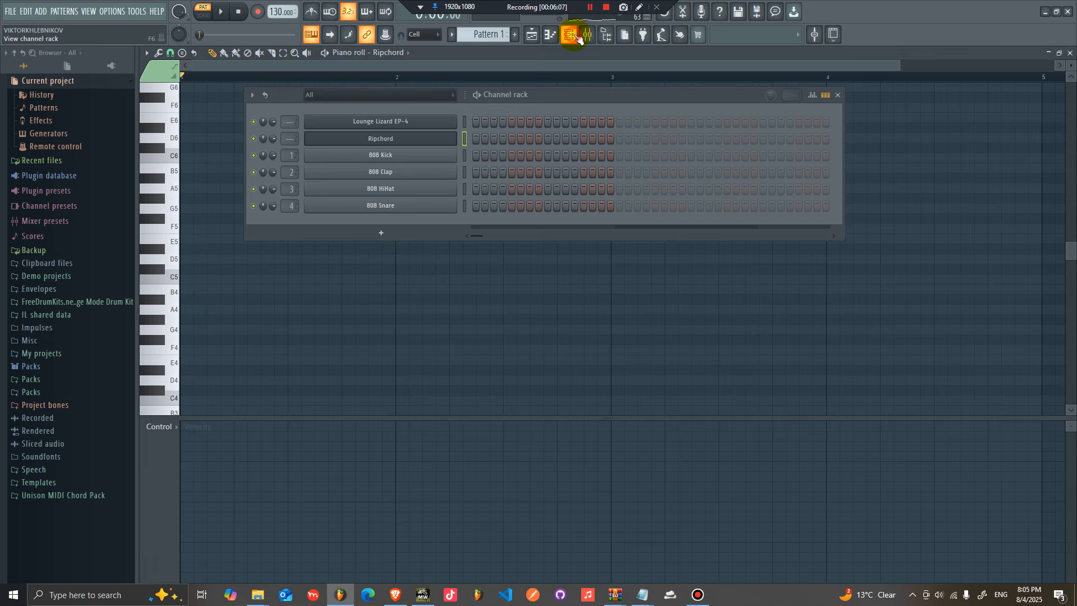
left_click(401, 138)
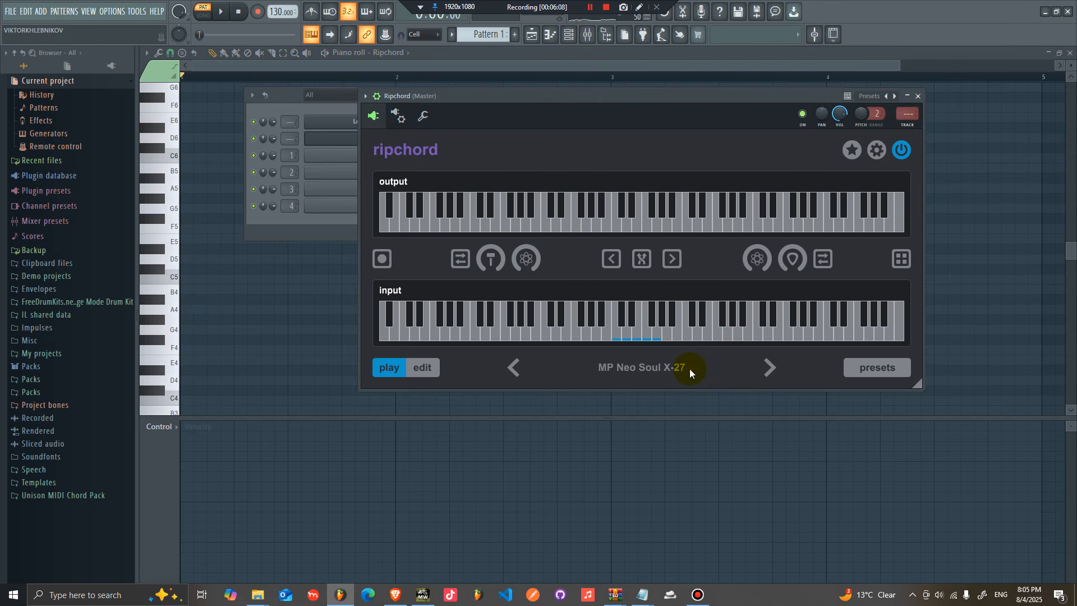
Step: Load the MP Neo Soul X-Jesus_Molina_01 chord preset from Ripchord's presets list and return to the piano roll
left_click(855, 369)
scroll(505, 331, "down", 10)
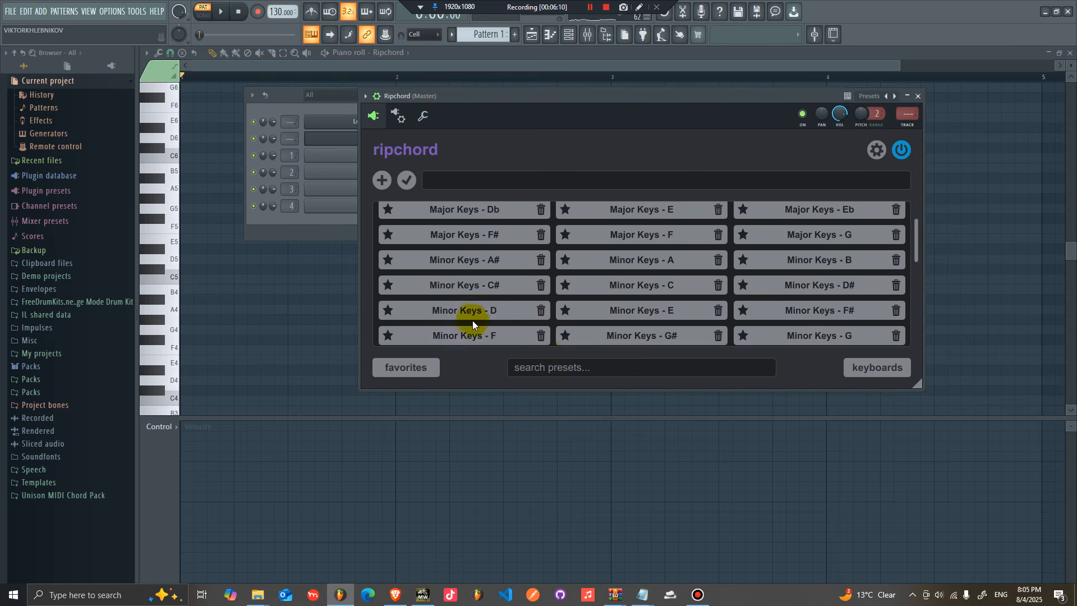
left_click(478, 331)
left_click(335, 295)
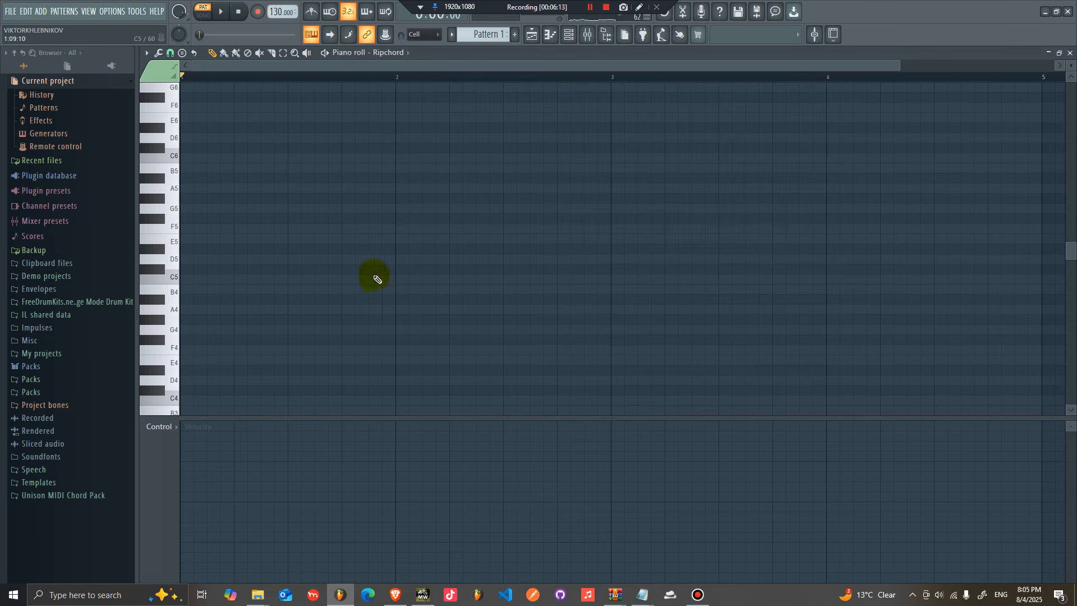
Step: Draw a B5 trigger note across bar 1 and a G#5 note across bar 2, and play them back
left_click(181, 217)
right_click(220, 220)
scroll(185, 196, "up", 1)
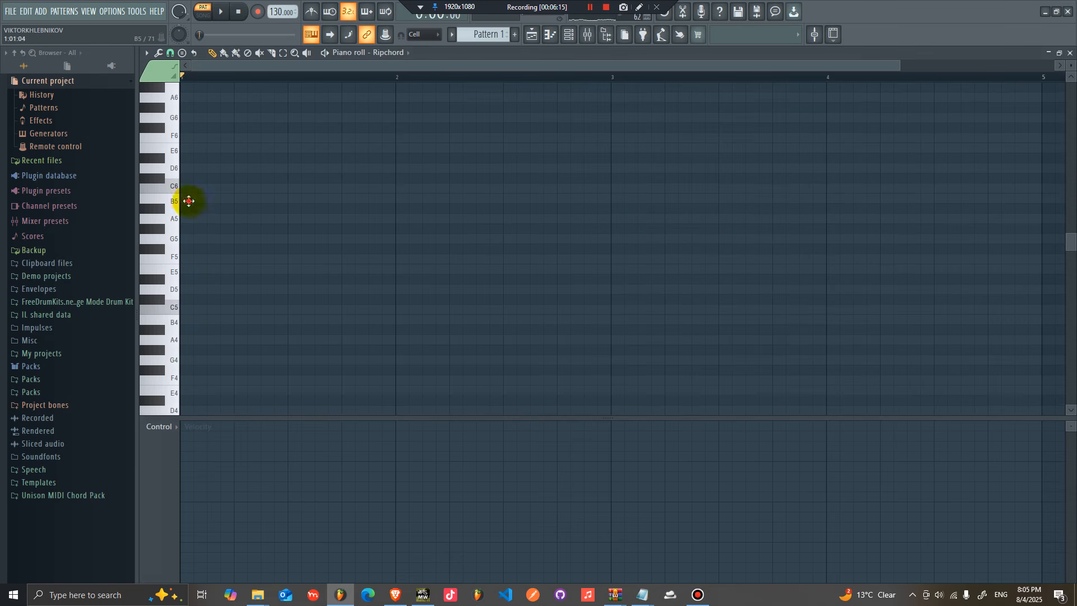
left_click(182, 197)
key("space")
mouse_move(421, 199)
left_mouse_down()
mouse_move(440, 201)
mouse_move(385, 196)
mouse_move(396, 200)
left_mouse_up()
left_click(399, 229)
left_click(369, 77)
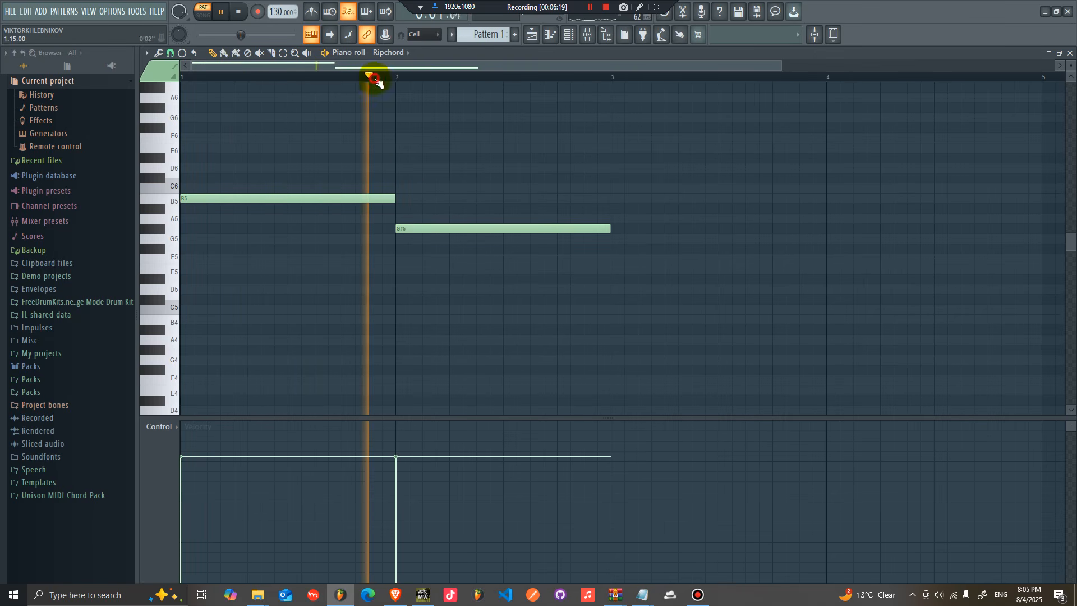
Step: Rearrange the trigger notes into F5 over bars 1–2, G#5 in bar 3 and A#5 in bar 4
left_click(616, 259)
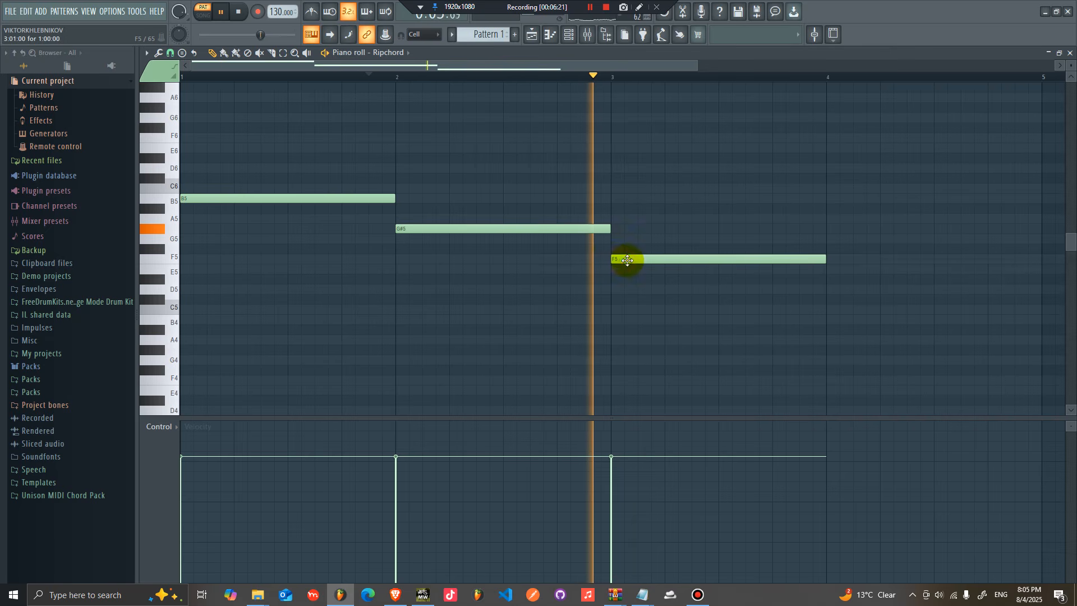
key("space")
mouse_move(825, 259)
left_mouse_down()
mouse_move(1021, 260)
mouse_move(1033, 270)
mouse_move(375, 260)
left_mouse_up()
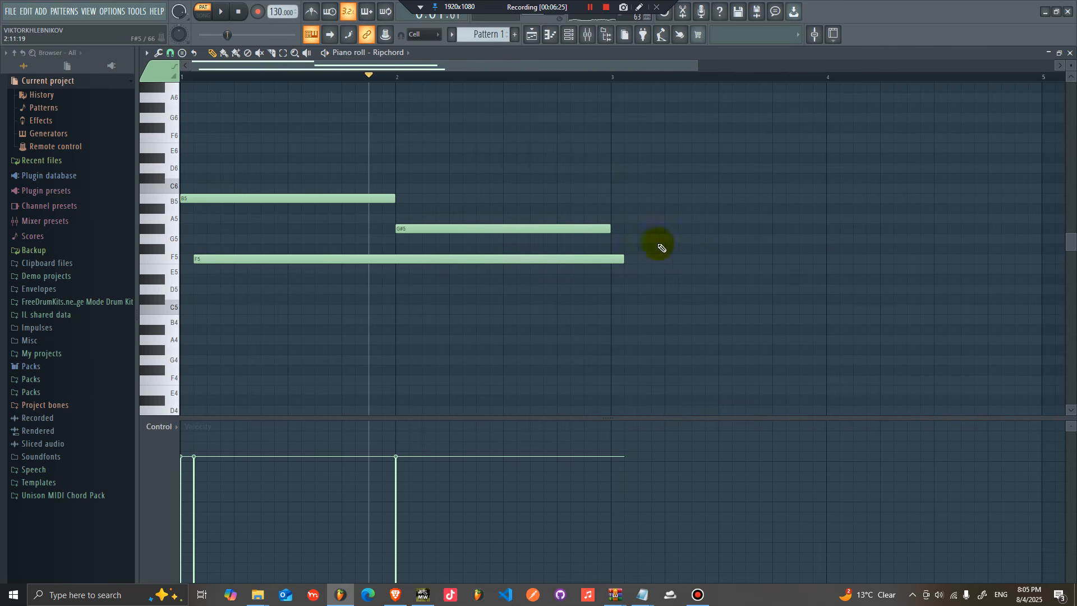
left_click_drag(561, 259, 534, 263)
left_click_drag(471, 229, 684, 223)
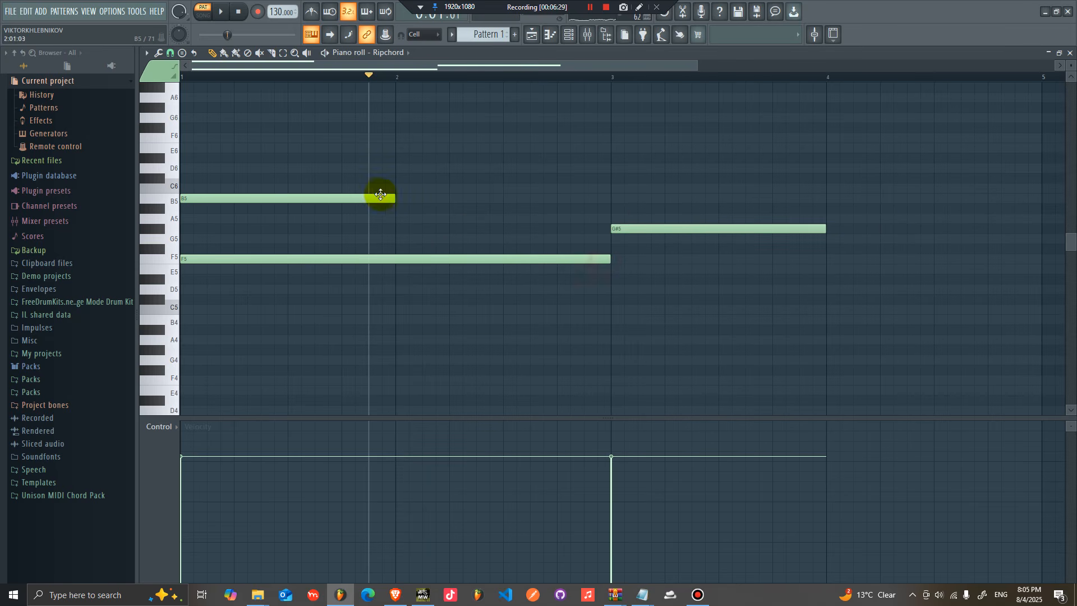
left_click_drag(376, 200, 1021, 219)
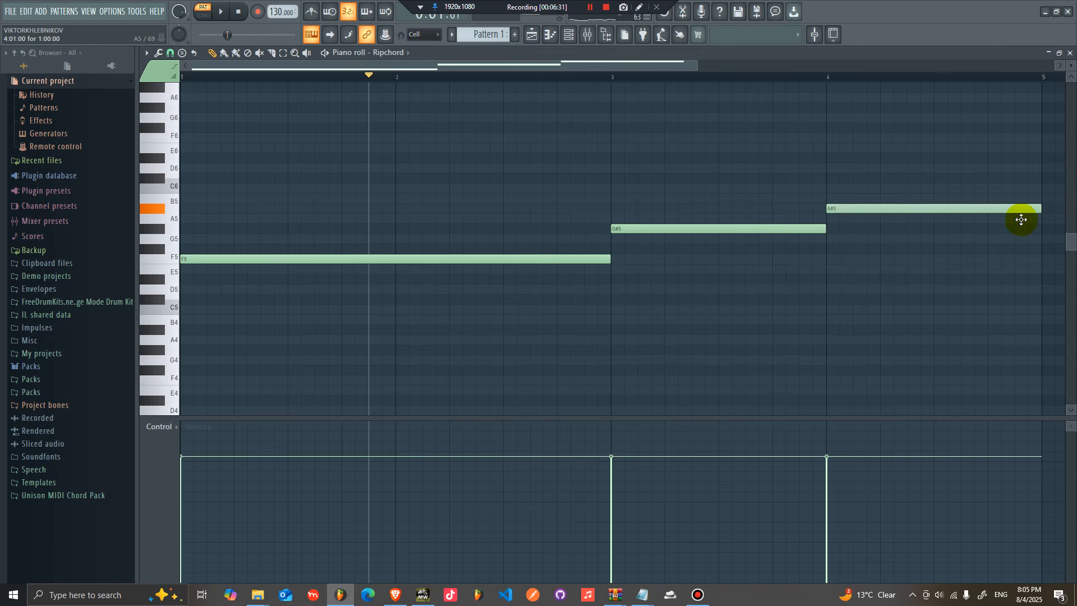
key("space")
left_click_drag(636, 66, 811, 67)
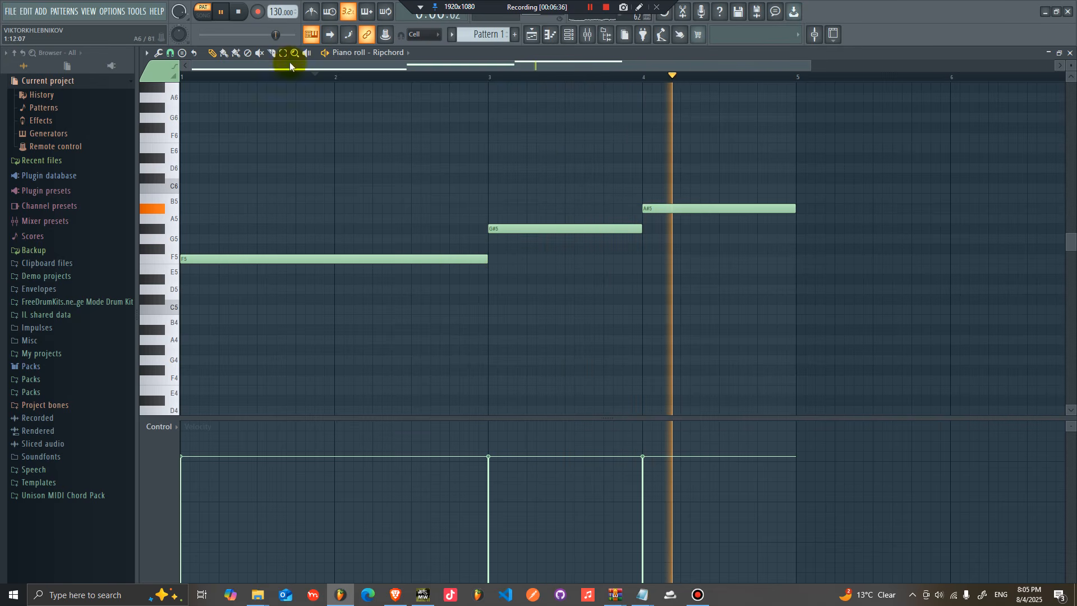
Step: Stop playback and set the project tempo to 116 BPM
key("space")
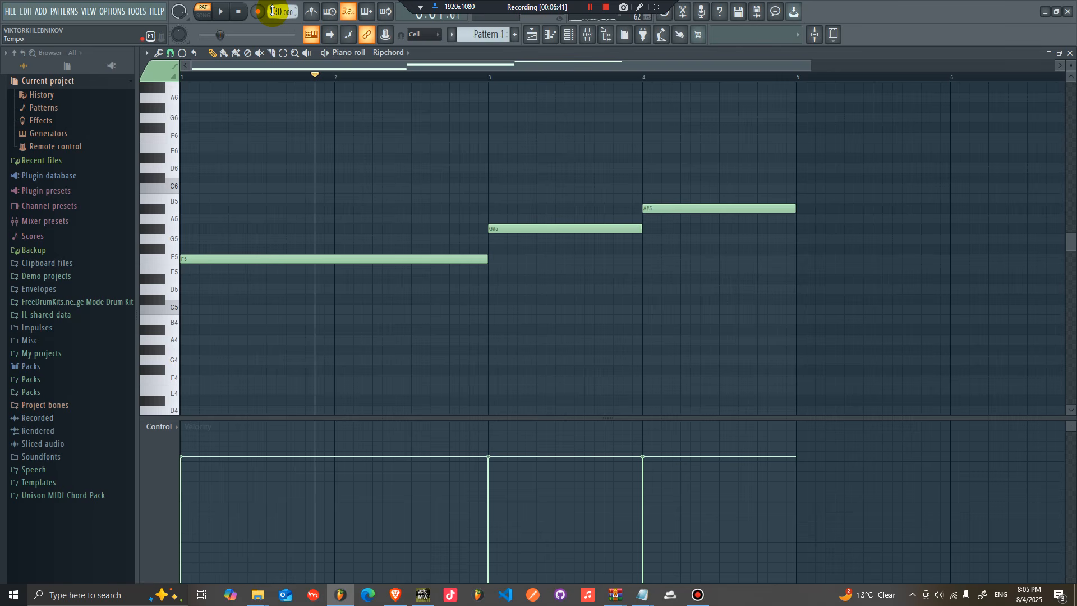
mouse_move(277, 14)
left_mouse_down()
mouse_move(269, 35)
mouse_move(277, 14)
left_mouse_up()
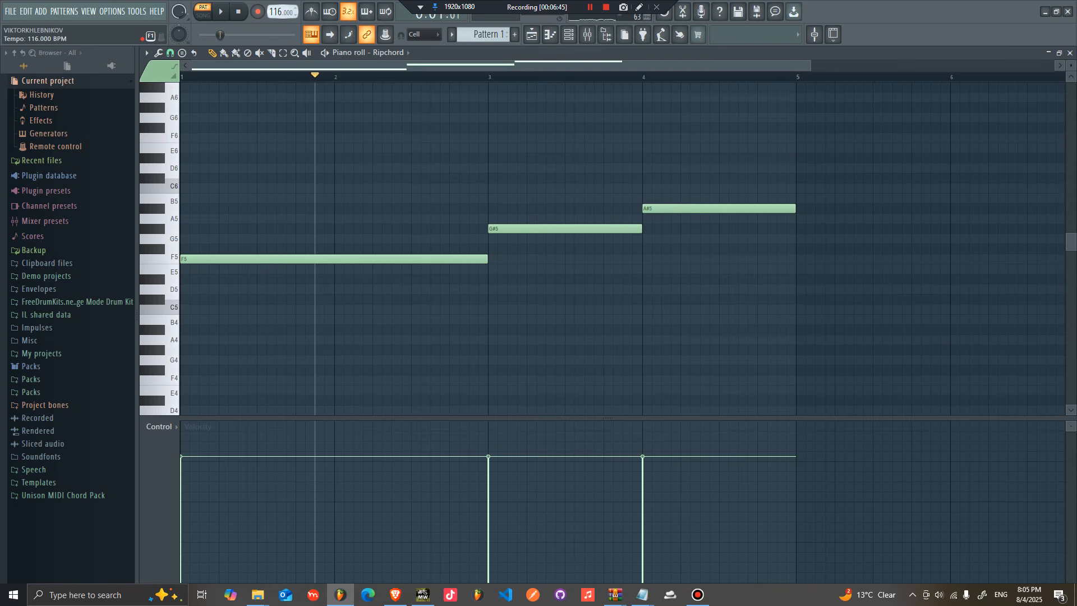
Step: Place Pattern 1 at the start of Track 1 in the playlist
left_click(531, 43)
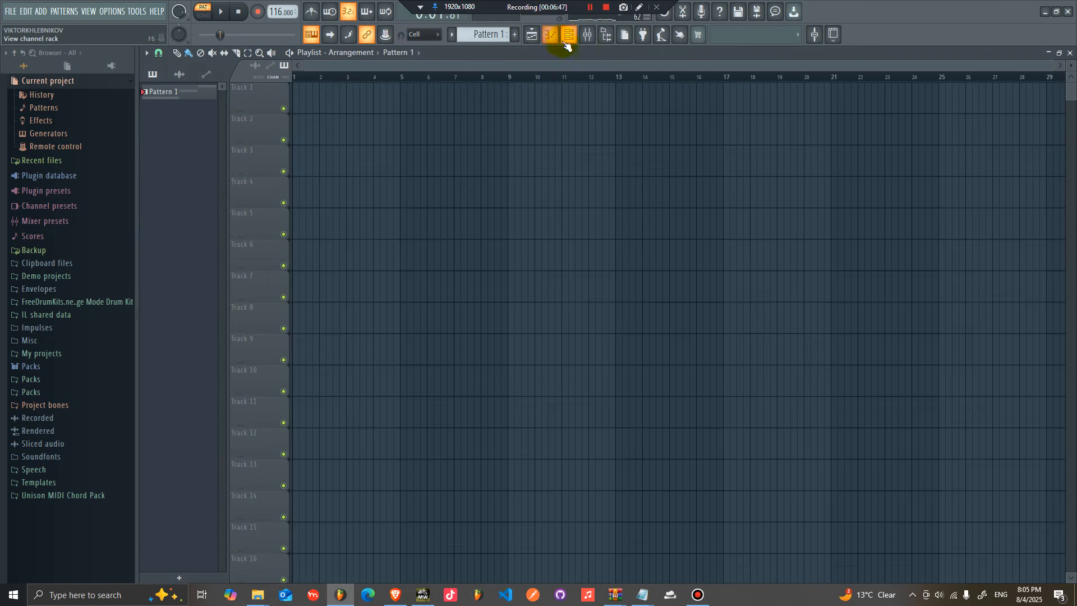
left_click(298, 100)
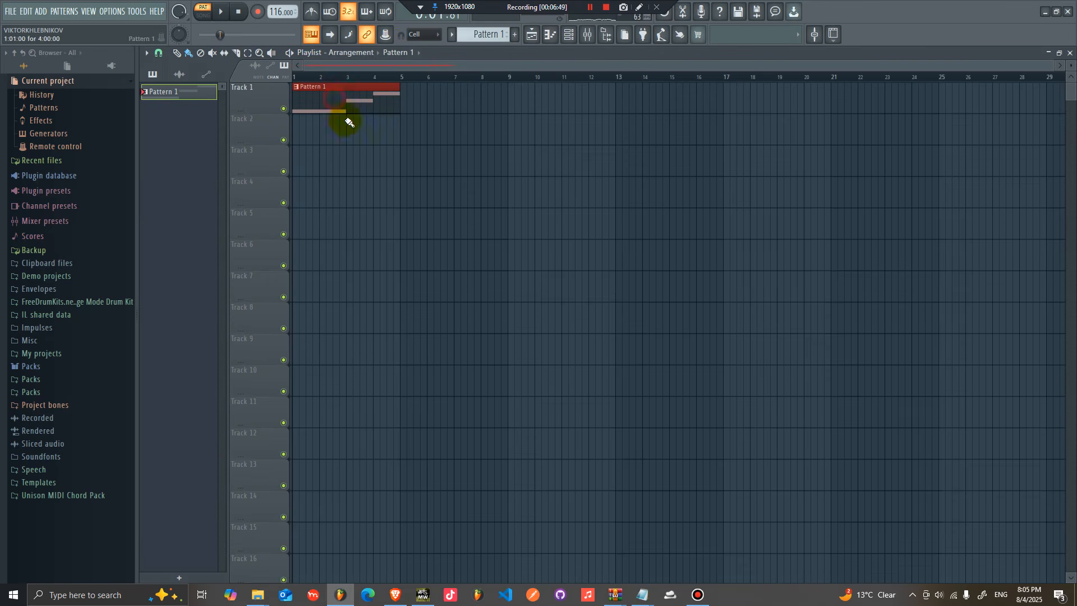
Step: Burn the Ripchord channel's MIDI output to a new pattern
left_click(569, 35)
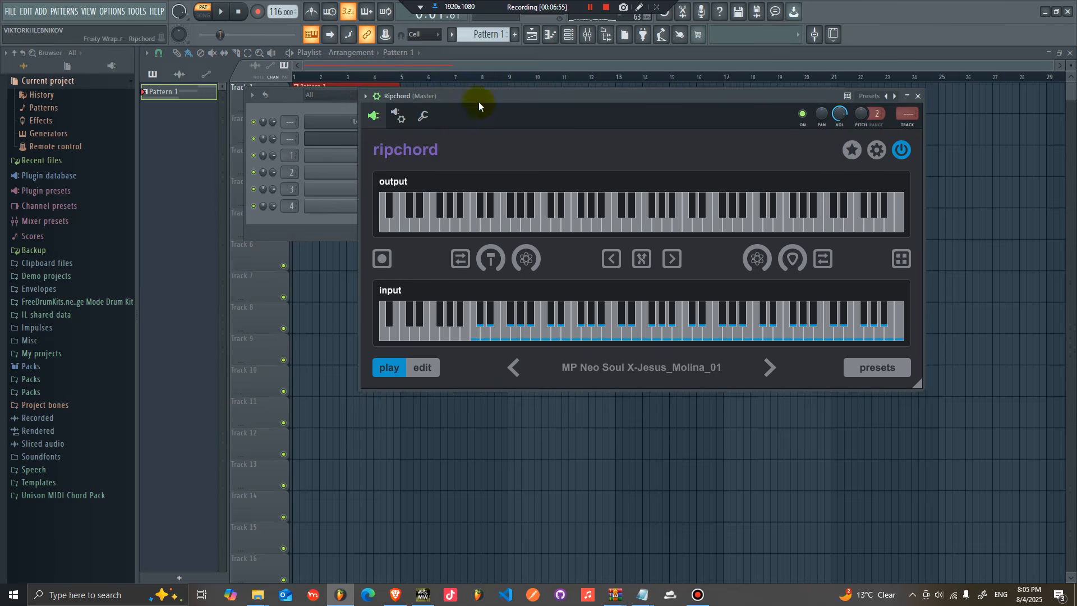
left_click_drag(478, 102, 527, 173)
left_click(530, 144)
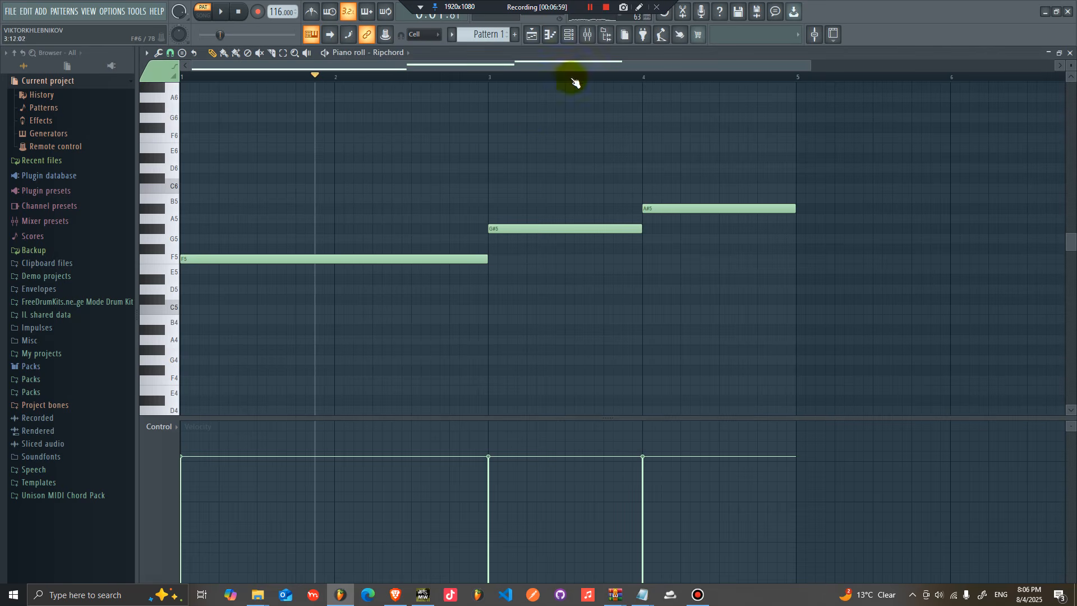
left_click(569, 37)
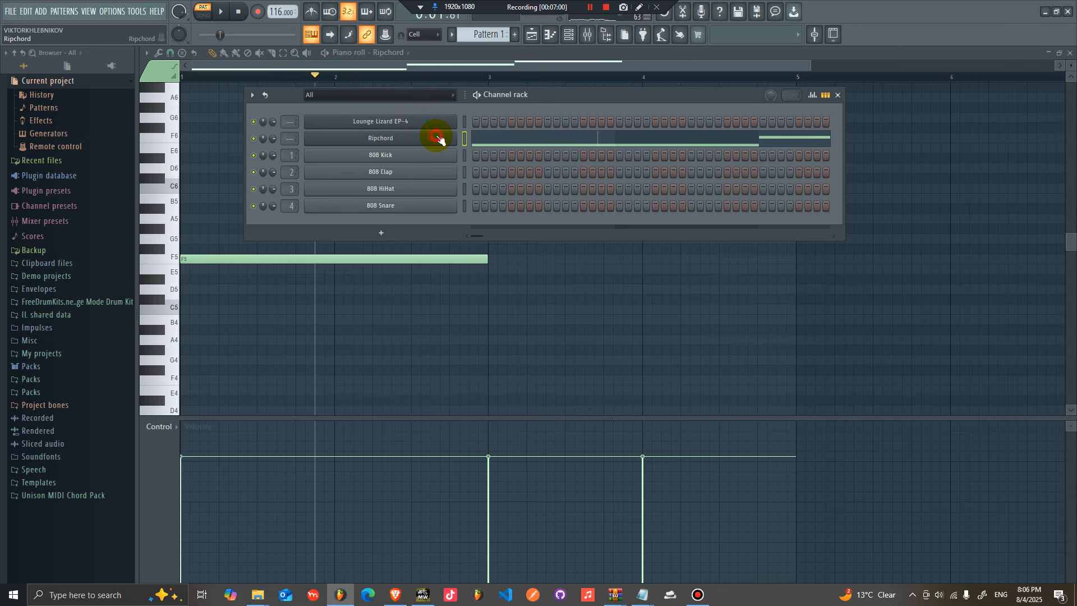
left_click(399, 143)
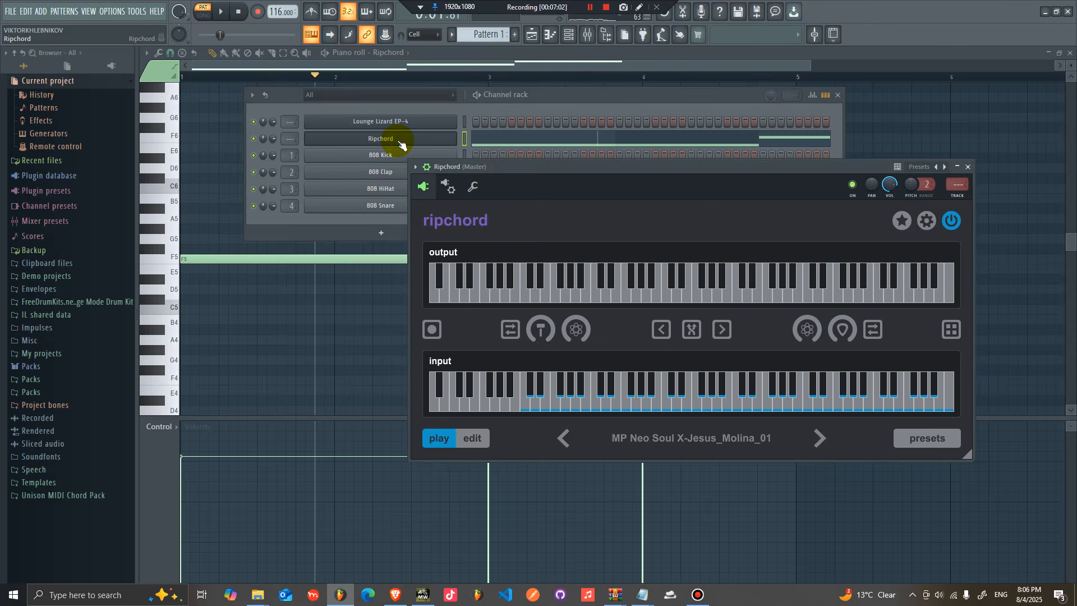
right_click(397, 139)
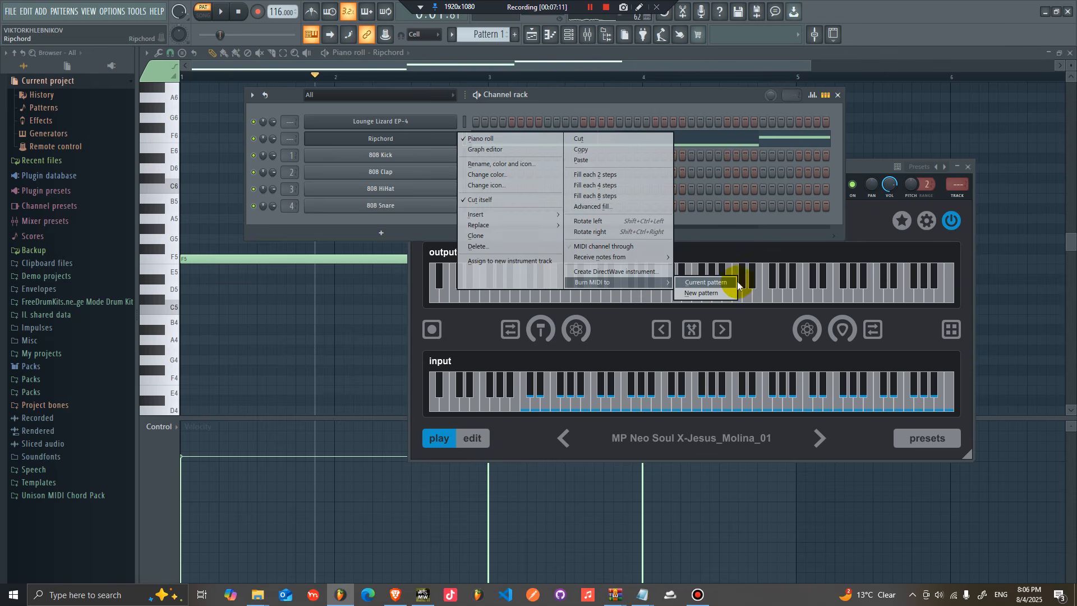
left_click(700, 296)
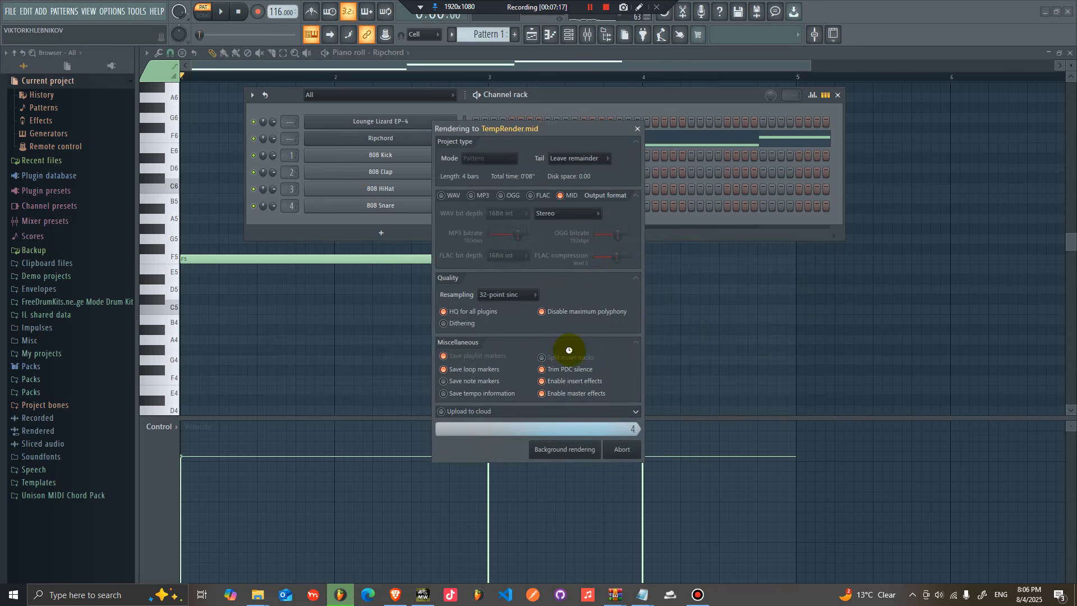
left_click(595, 348)
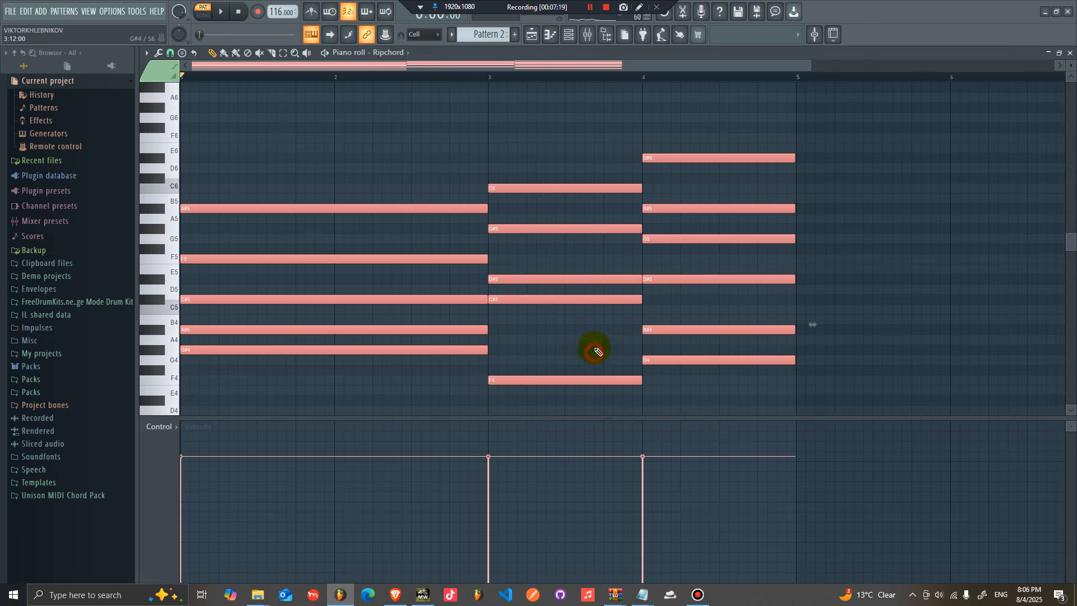
Step: Switch to Pattern 2 and move the burned chord notes from the Ripchord channel to Lounge Lizard EP-4
left_click(569, 36)
left_click(451, 35)
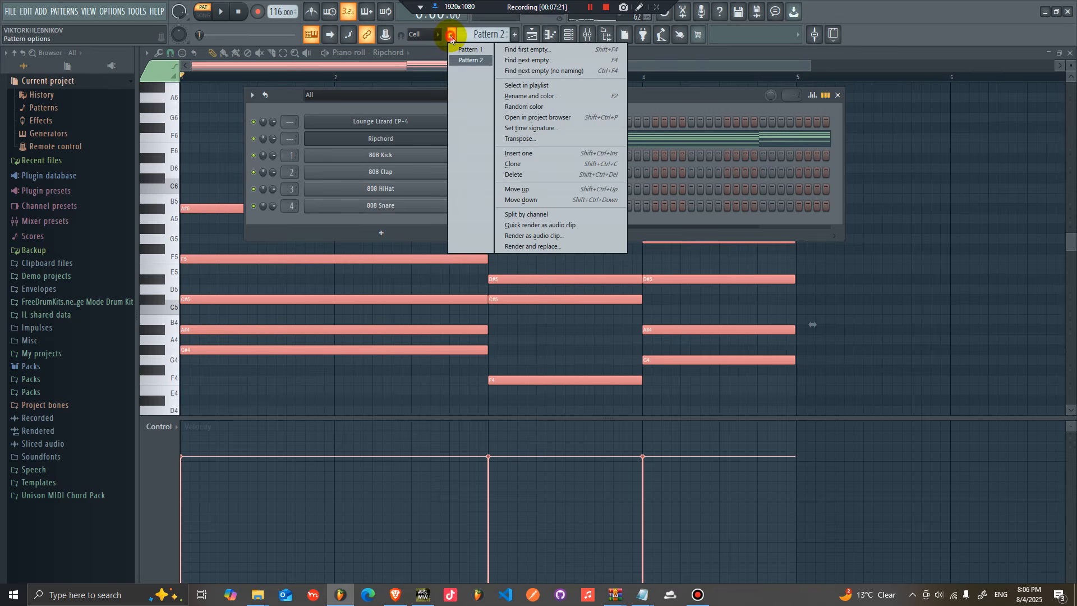
left_click(476, 61)
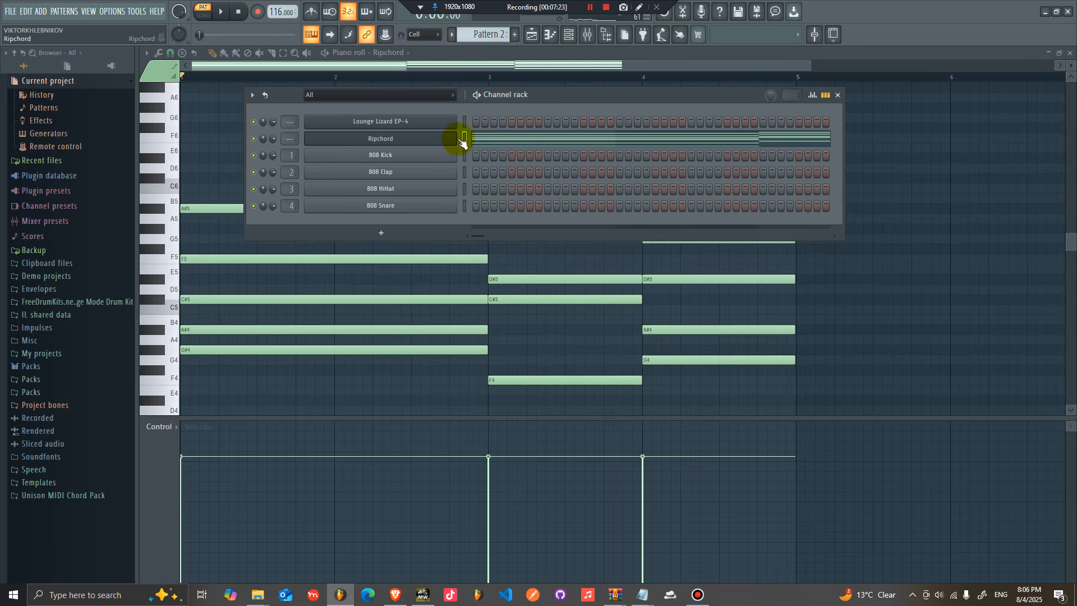
right_click(451, 141)
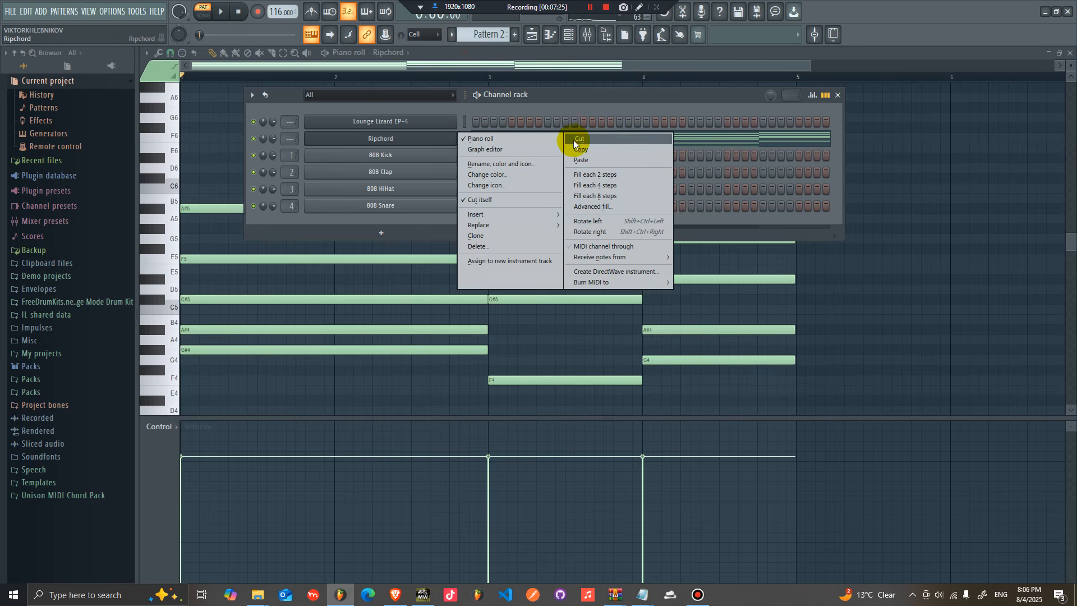
right_click(437, 122)
left_click(582, 143)
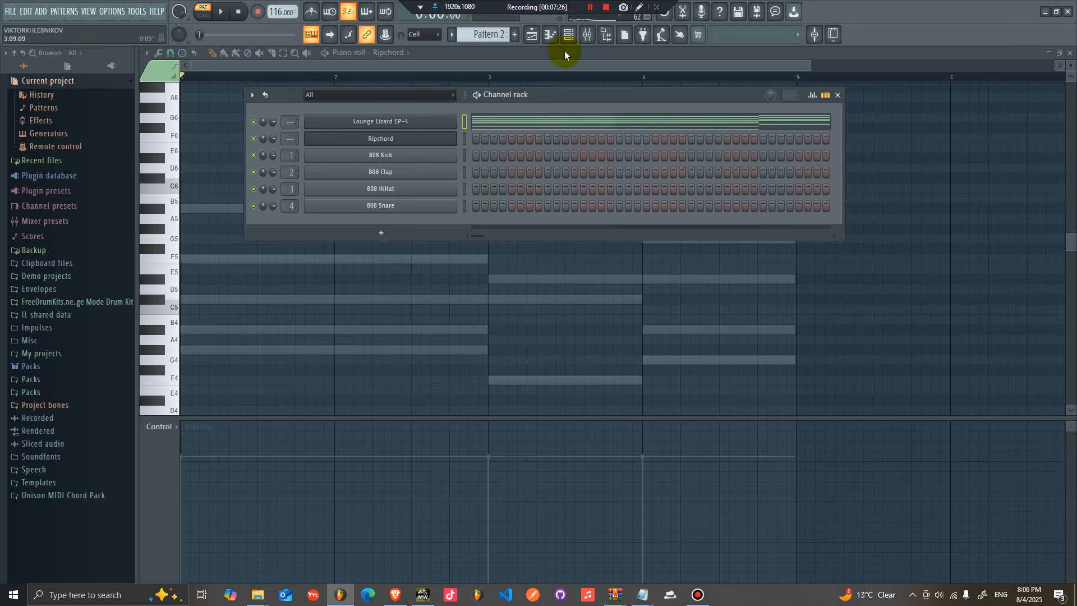
Step: Place Pattern 2 at the start of Track 2 in the playlist
left_click(532, 36)
left_click_drag(302, 139, 317, 124)
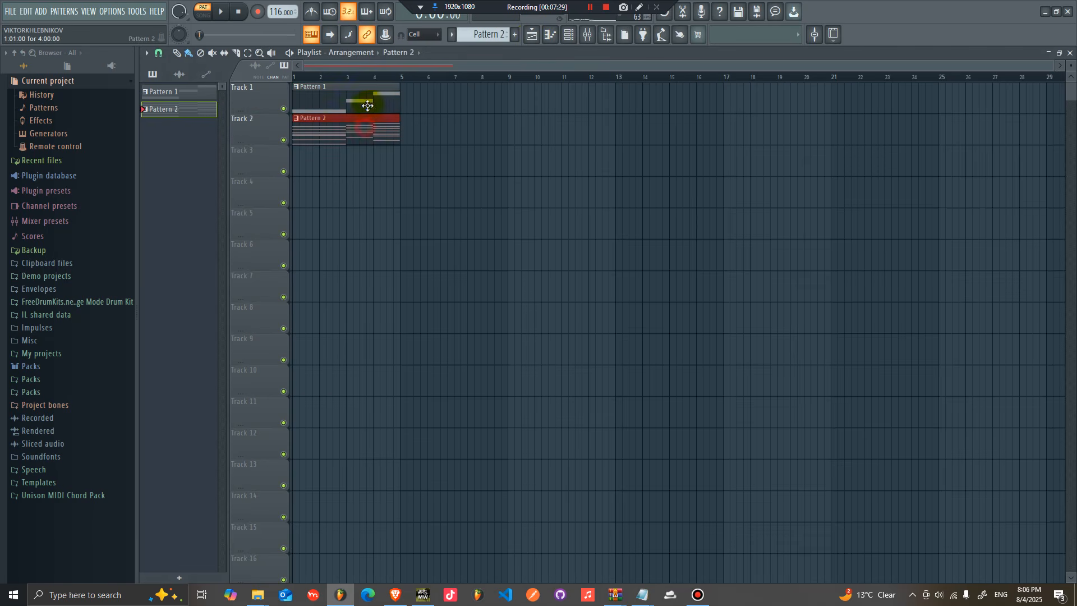
Step: Reopen the Channel rack and copy the Lounge Lizard EP-4 channel's notes
left_click(550, 40)
left_click(550, 40)
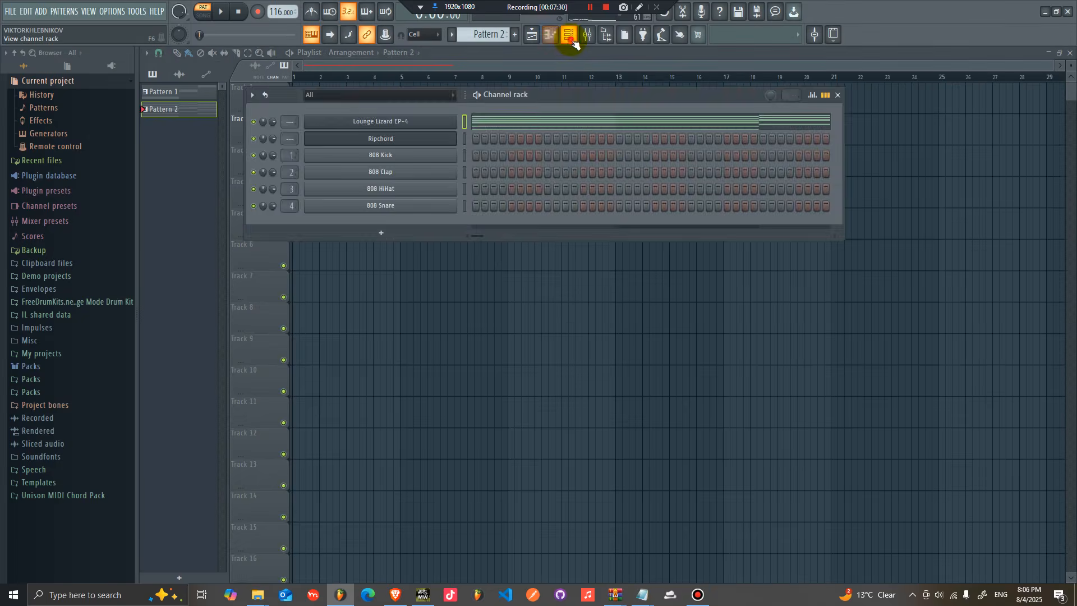
left_click(571, 43)
left_click(571, 43)
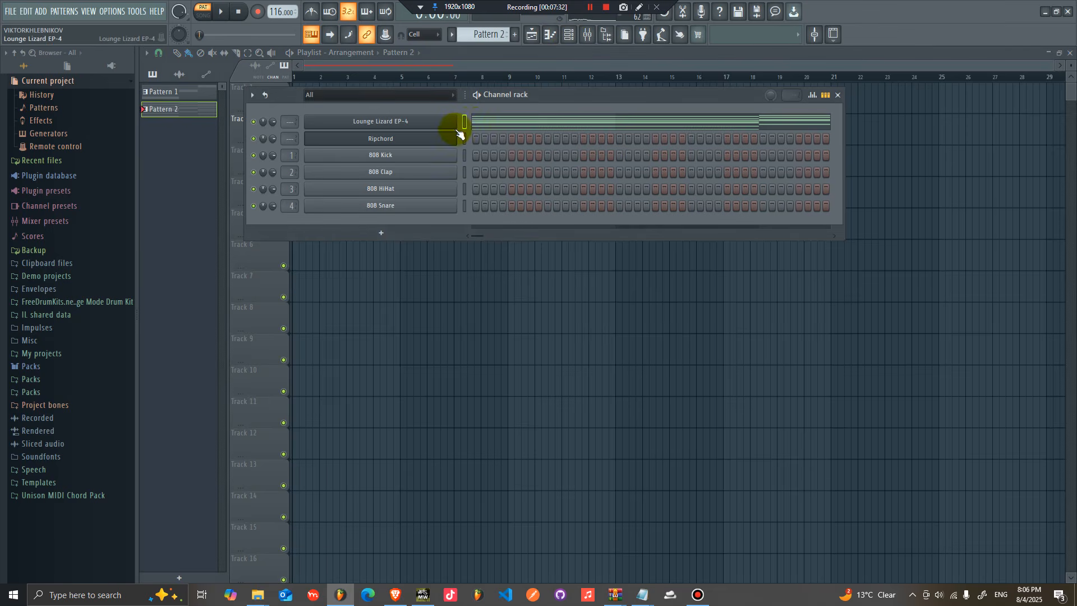
right_click(430, 121)
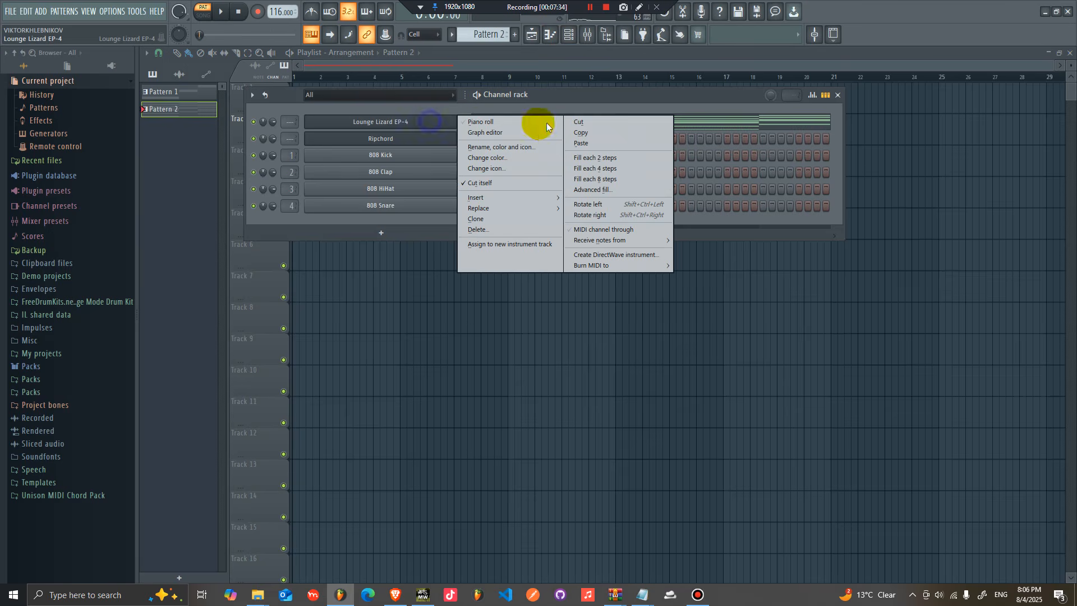
left_click(585, 135)
Step: Arrange Pattern 2 clips at bars 1 and 5 on Track 1 and play the arrangement
key("F6")
key("l")
key("space")
key("space")
left_click_drag(362, 128, 348, 81)
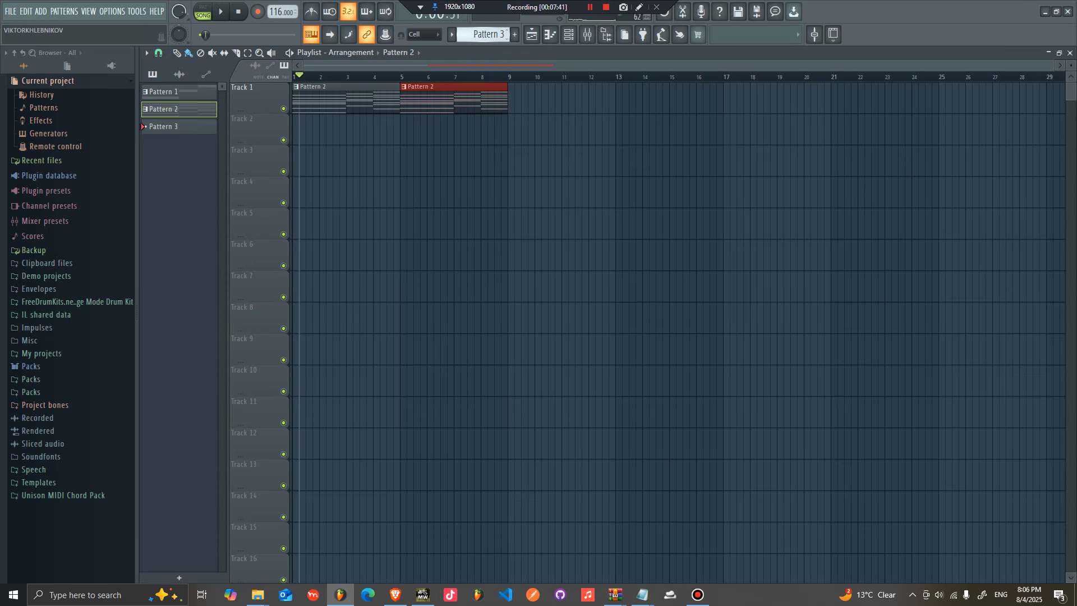
Step: Open Pattern 3 and fill the 808 Kick every four steps, adding a few extra kick hits
double_click(302, 135)
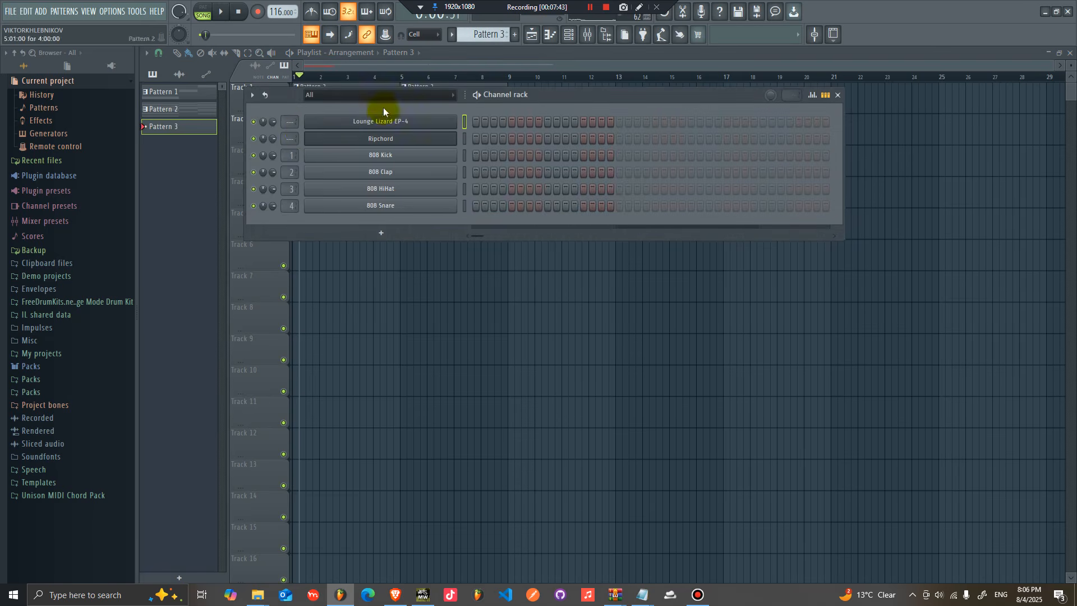
right_click(413, 156)
left_click(583, 194)
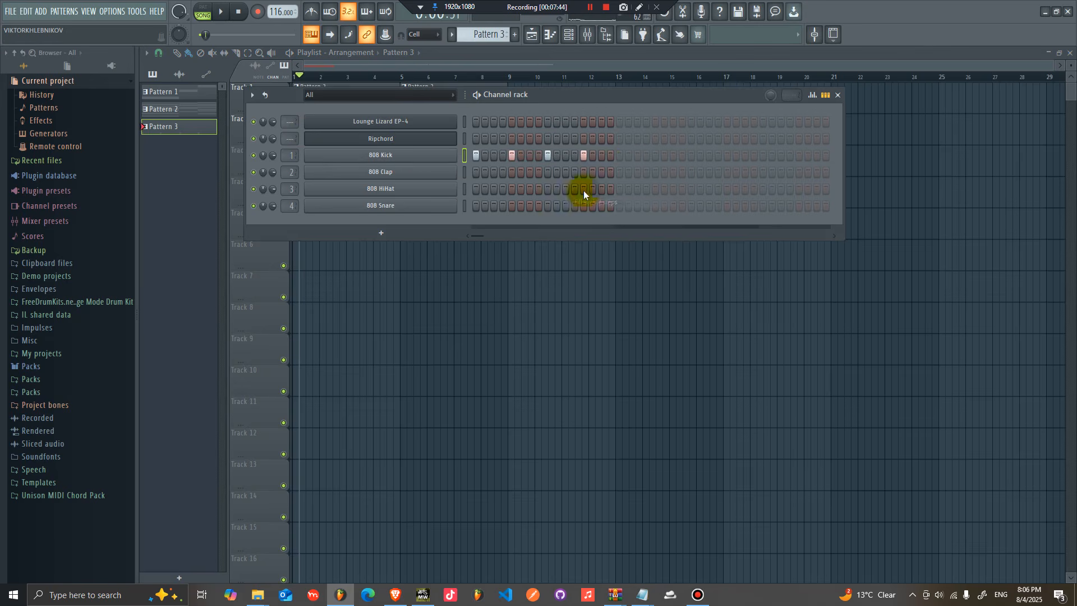
left_click(620, 156)
left_click(655, 156)
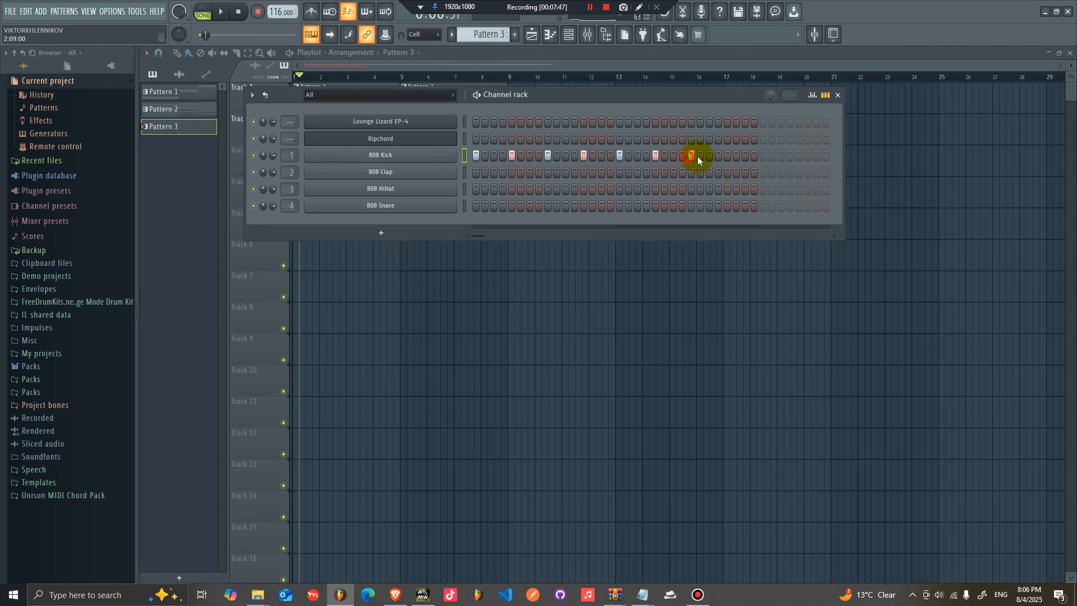
Step: Browse Packs > Drums (ModeAudio) > Kicks and preview the Attack Kick samples
left_click(24, 367)
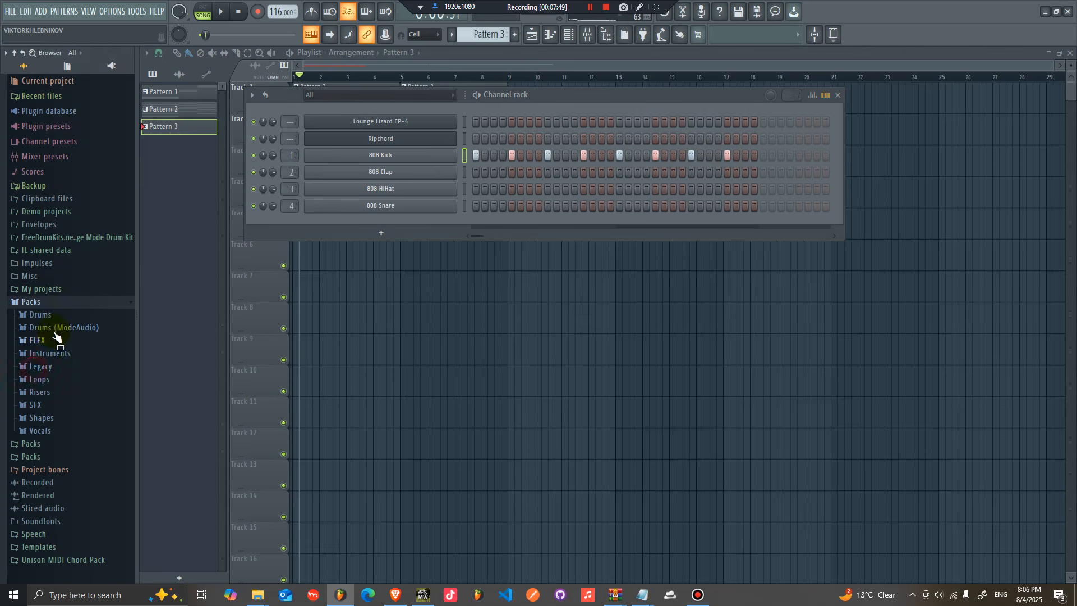
left_click(46, 327)
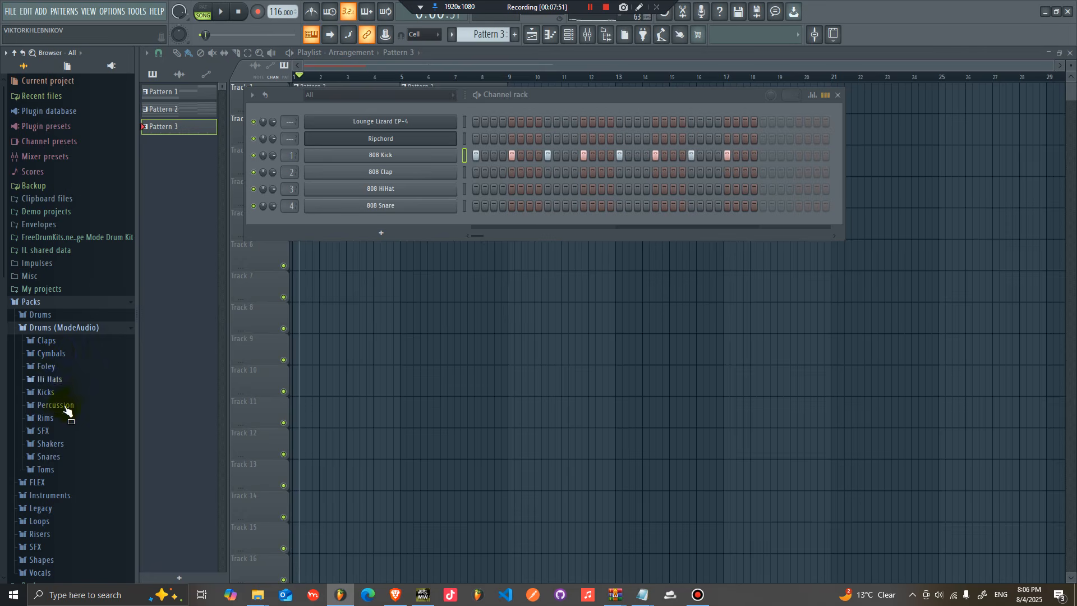
left_click(56, 394)
left_click(75, 421)
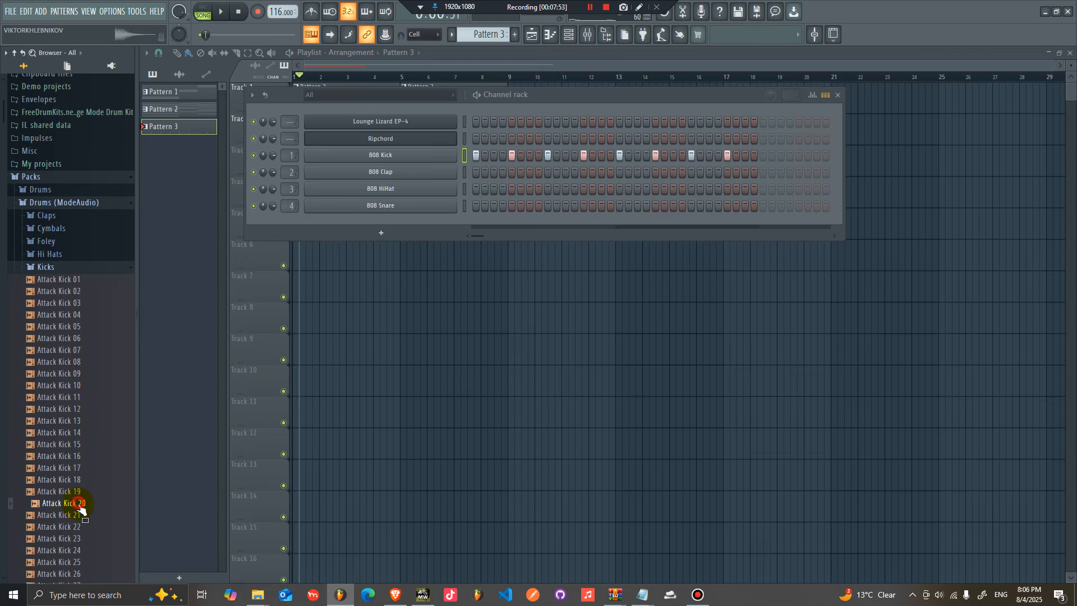
Step: Replace the 808 Kick channel's sample with Collider Down Kick 01 from the Kicks folder
scroll(70, 497, "down", 8)
scroll(76, 516, "down", 8)
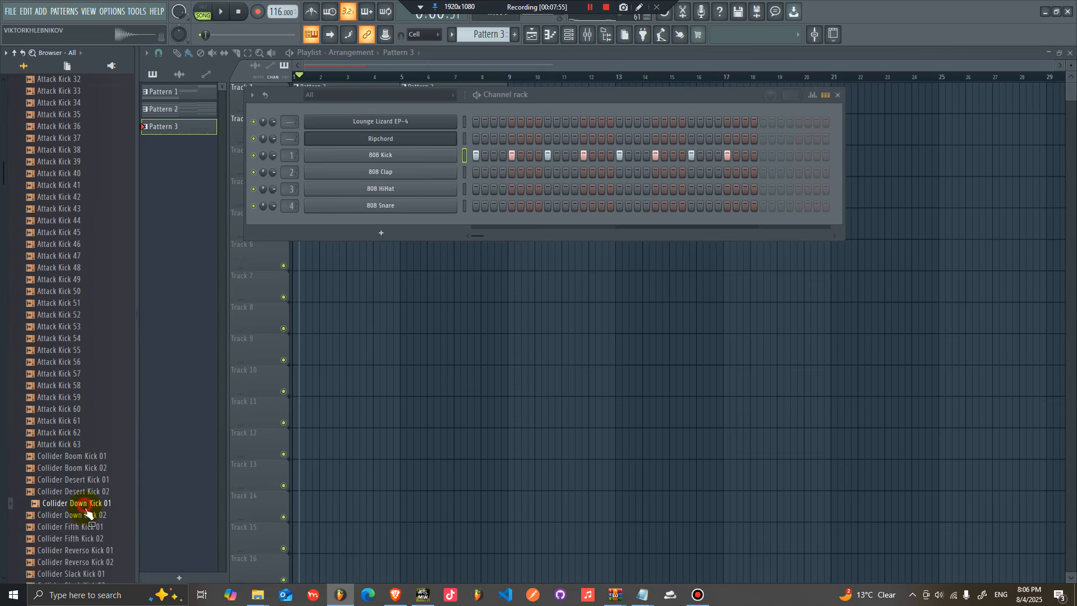
left_click_drag(436, 160, 437, 159)
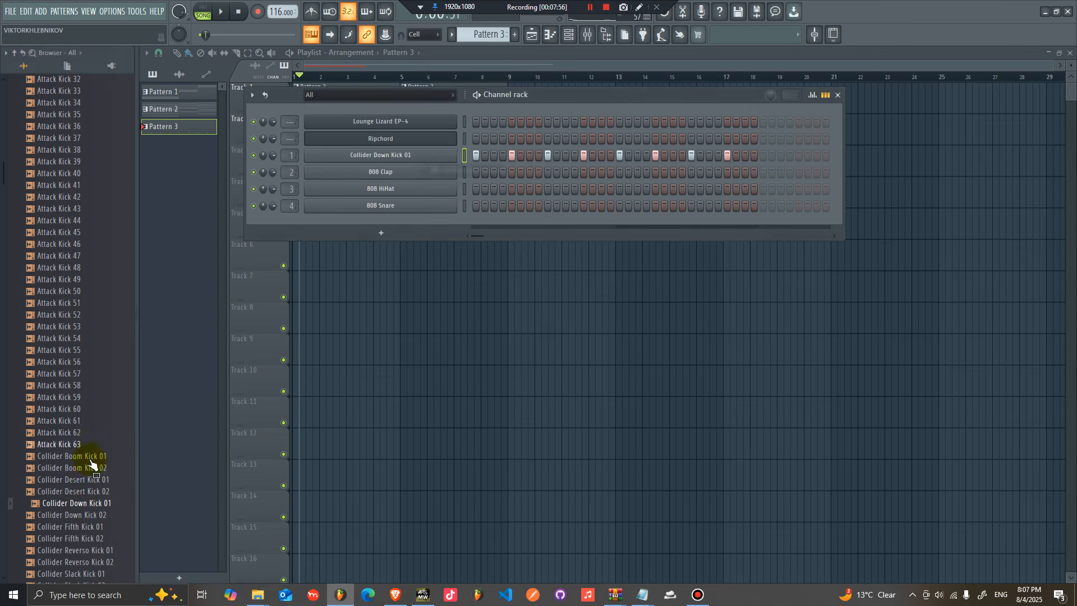
Step: Replace the 808 Clap channel with the Hyper HollywoodHills Rim sample from the Rims folder
scroll(84, 469, "down", 6)
left_click(84, 468)
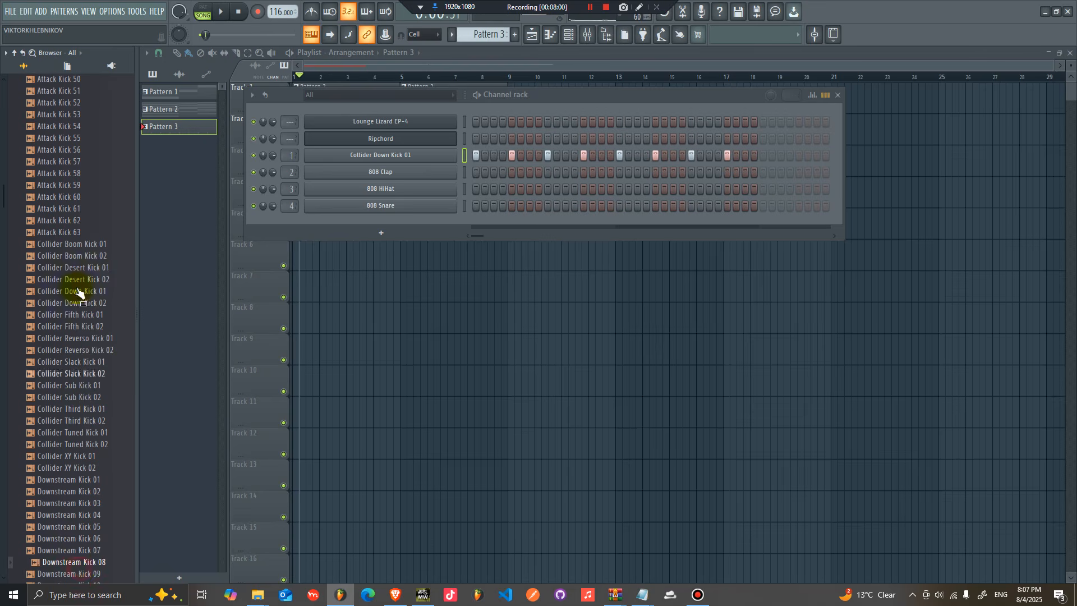
scroll(80, 327, "up", 20)
left_click(69, 197)
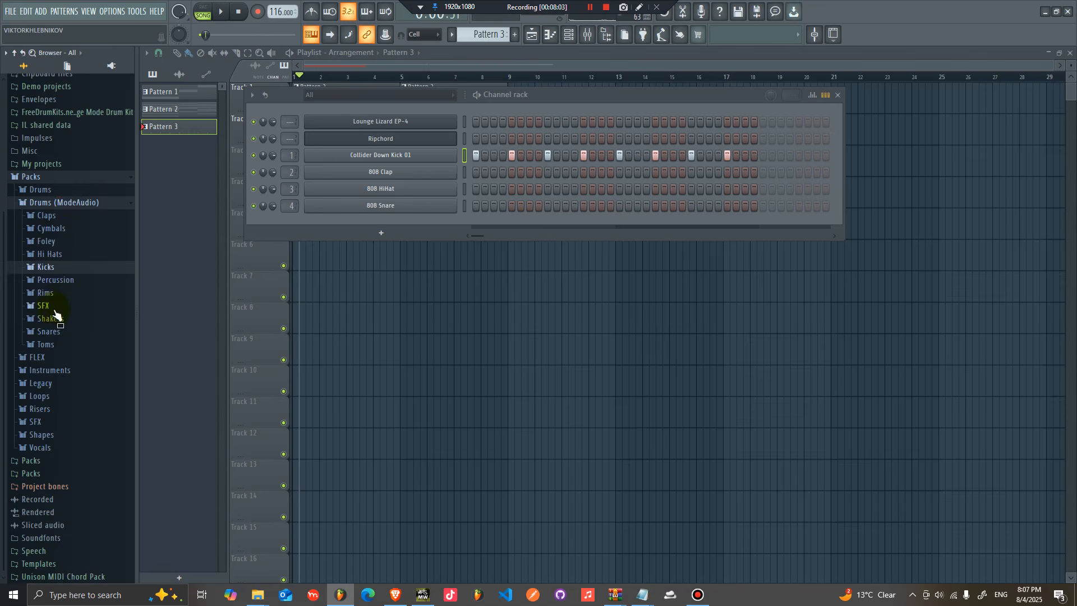
left_click(46, 293)
scroll(84, 336, "down", 8)
left_click_drag(354, 275, 448, 169)
Step: Place rim hits on several steps of the rim channel and play the pattern
left_click(512, 172)
left_click(583, 172)
left_click_drag(479, 241, 512, 202)
key("space")
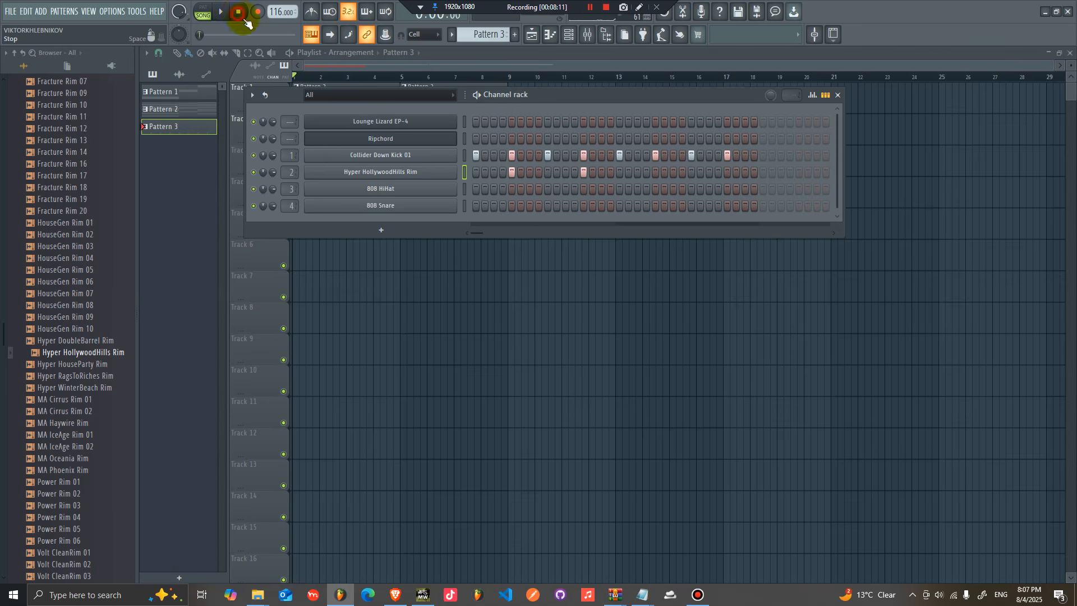
left_click(656, 172)
left_click(724, 172)
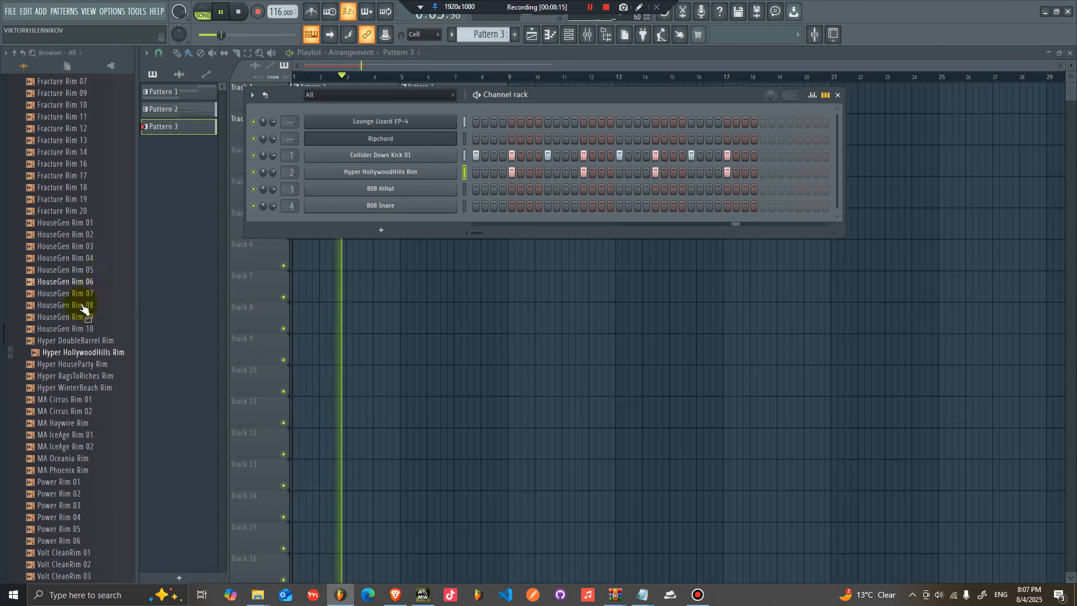
Step: Replace the 808 HiHat channel with the Attack Hat 09 sample from the Hi Hats folder
scroll(78, 322, "up", 3)
scroll(79, 322, "up", 4)
key("space")
left_click(59, 255)
left_click_drag(81, 313, 393, 189)
Step: Program hi-hat hits along the Attack Hat 09 row while playing the pattern
left_click(493, 189)
key("space")
left_click(529, 189)
left_click(566, 189)
left_click(601, 189)
left_click(637, 189)
left_click(673, 189)
left_click(709, 189)
left_click(717, 189)
left_click(744, 189)
left_click(718, 190)
key("space")
Step: Place Pattern 3 clips on Track 2 covering bars 1 to 8 and play the arrangement
key("F6")
left_click_drag(415, 141, 186, 136)
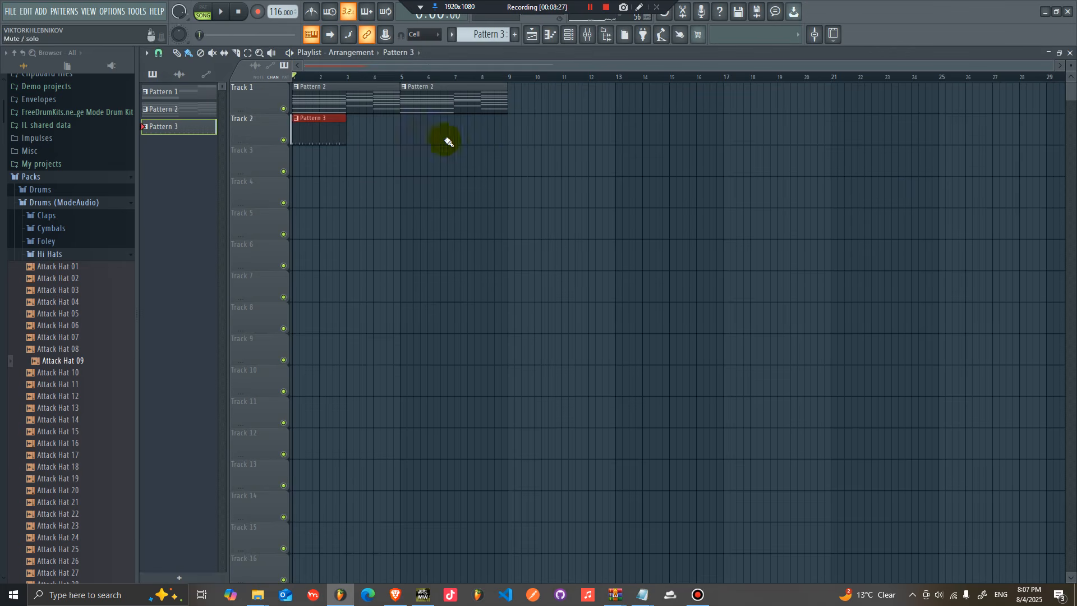
key("space")
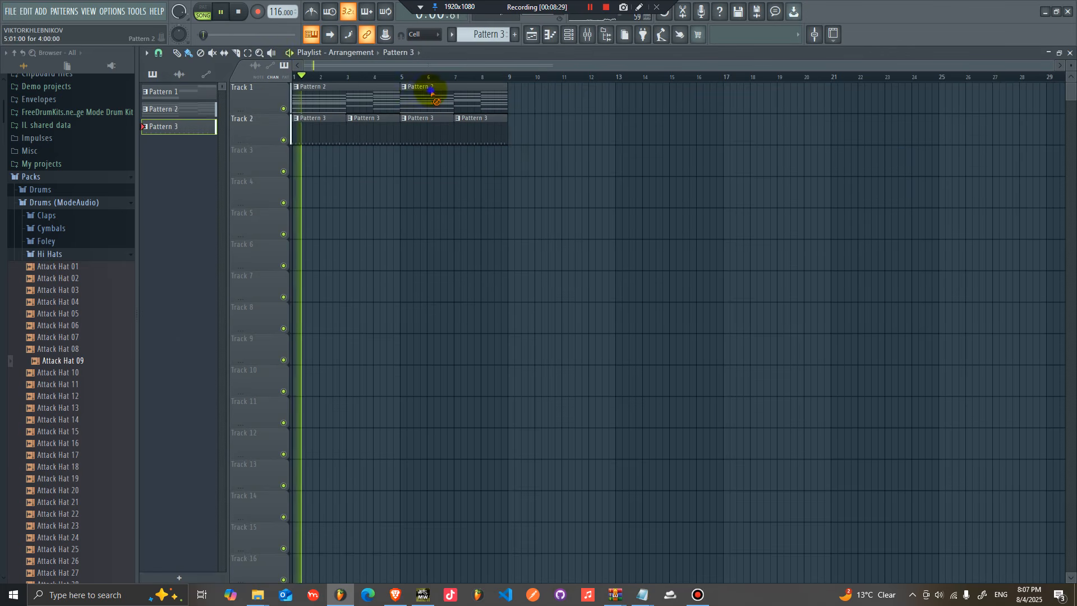
Step: Open the Lounge Lizard EP-4 piano roll and duplicate the chord progression into bars 5 to 8
left_click(385, 89)
left_click_drag(514, 64, 56, 86)
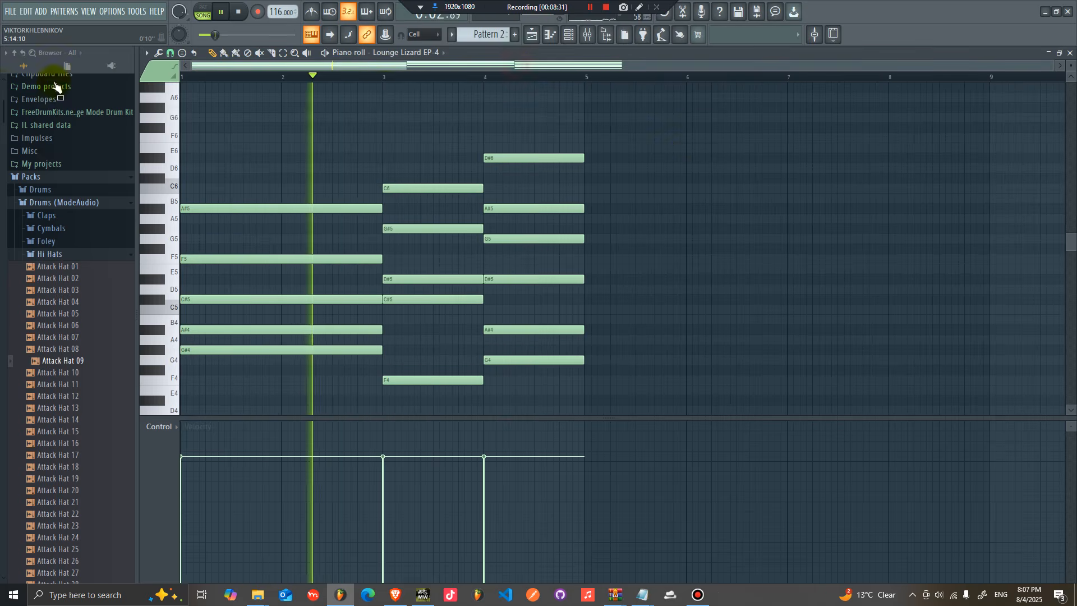
key("ctrl+b")
Step: Delete the top D#6 note from the final chord in bar 8
scroll(699, 170, "down", 3)
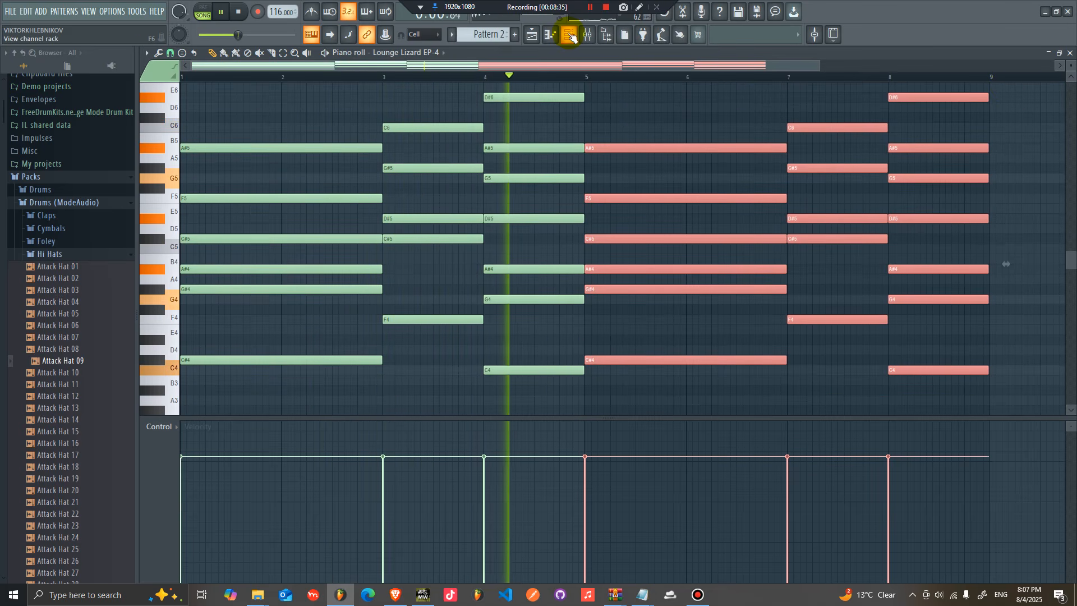
scroll(620, 125, "up", 1)
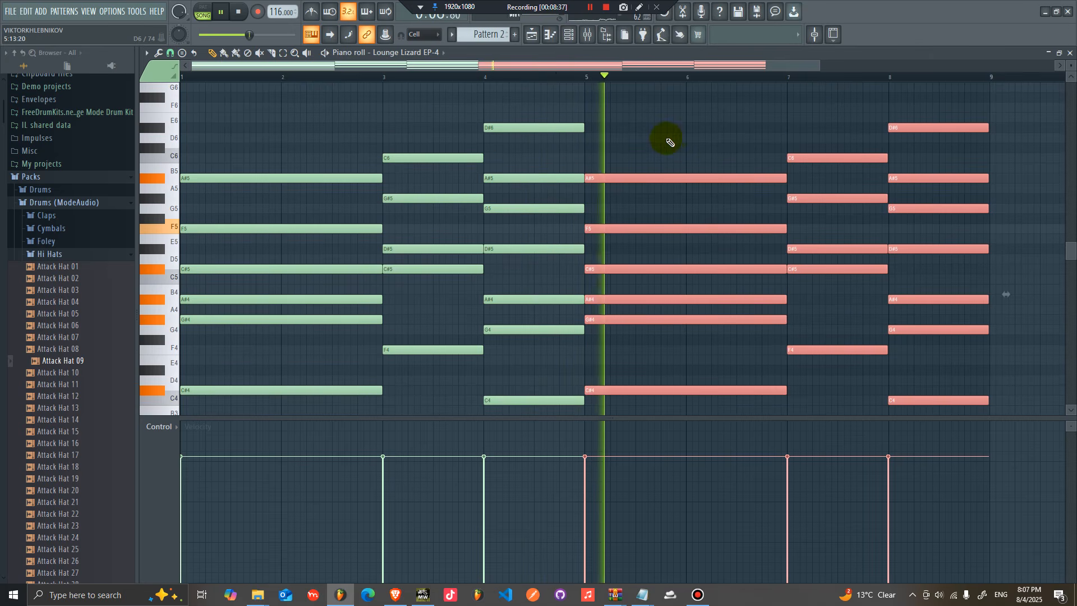
scroll(668, 132, "up", 1)
right_click(721, 134)
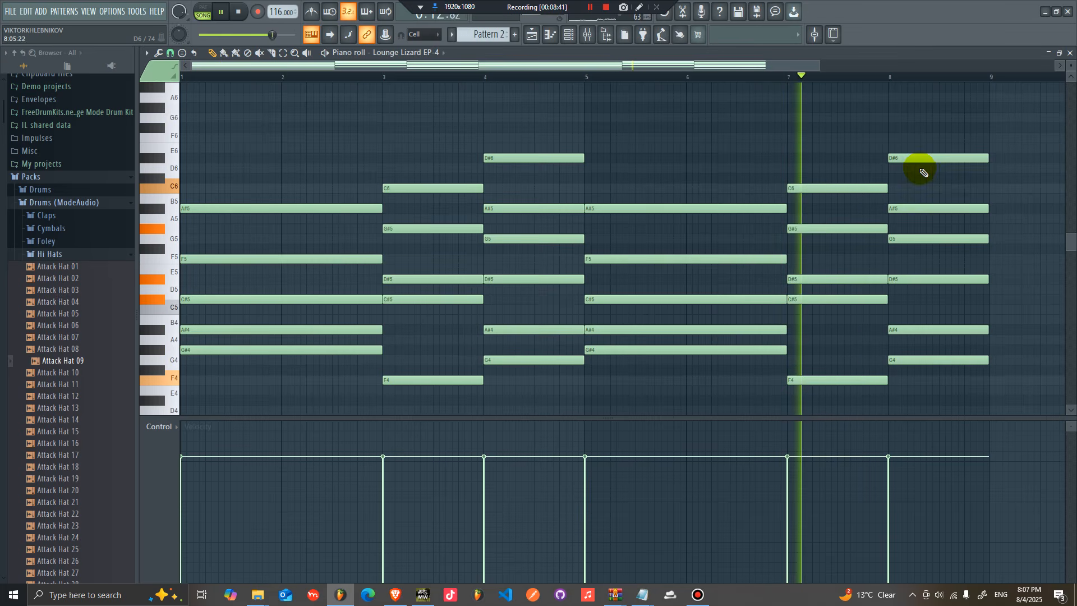
right_click(923, 159)
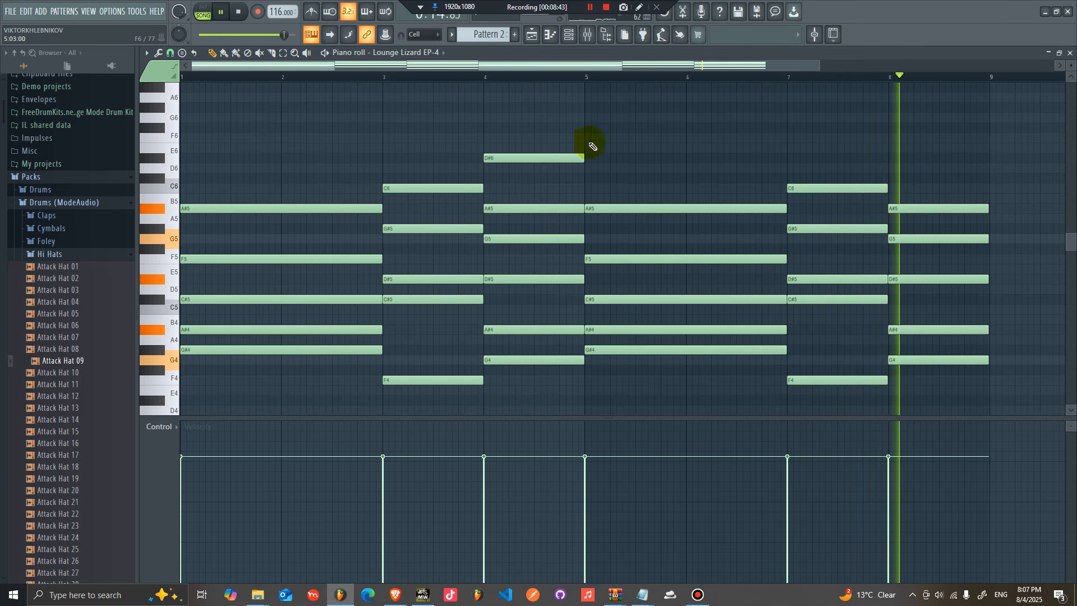
Step: Insert a Sytrus instrument channel and load its Orchestral 1 preset
left_click(587, 36)
left_click(569, 35)
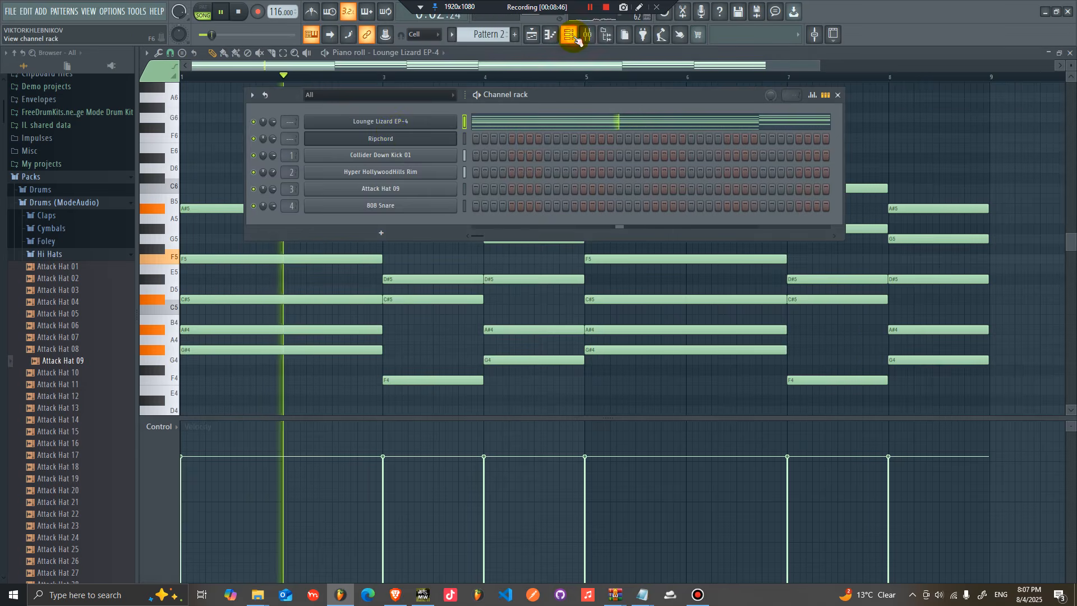
right_click(455, 121)
left_click(567, 131)
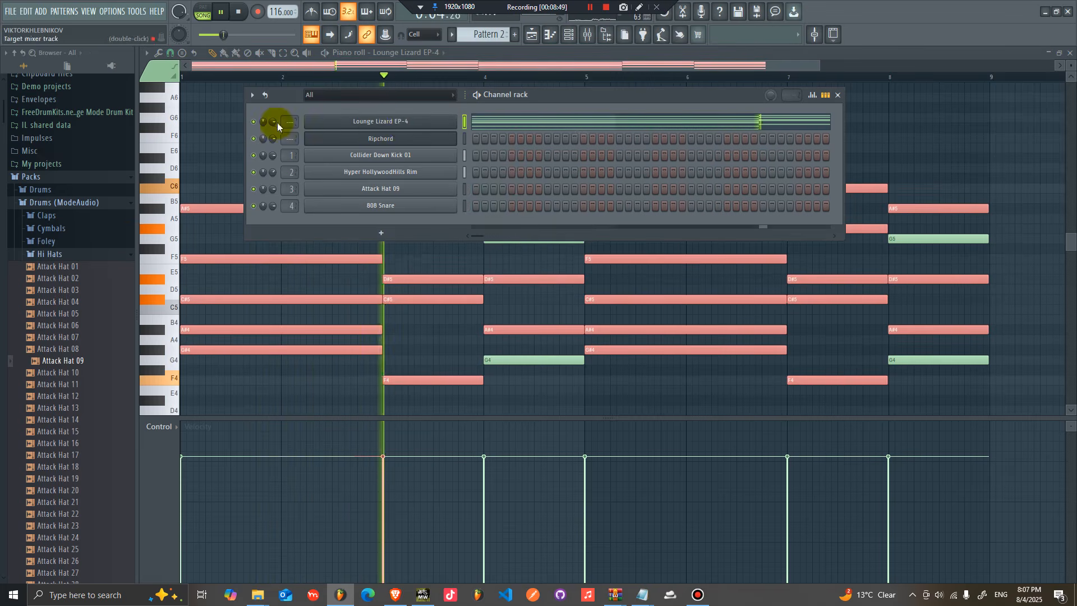
right_click(379, 132)
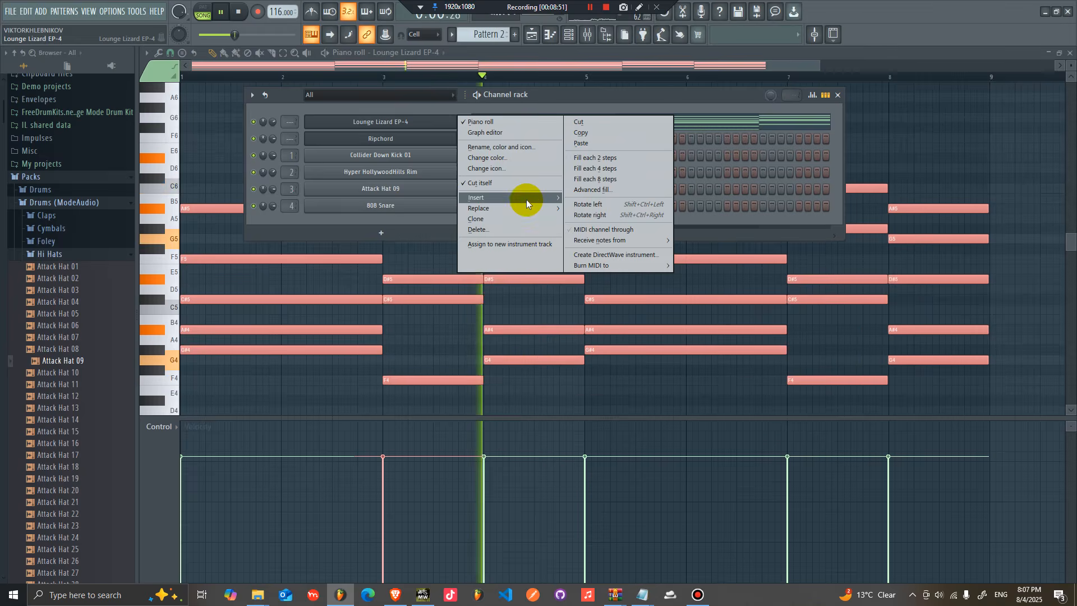
mouse_move(526, 199)
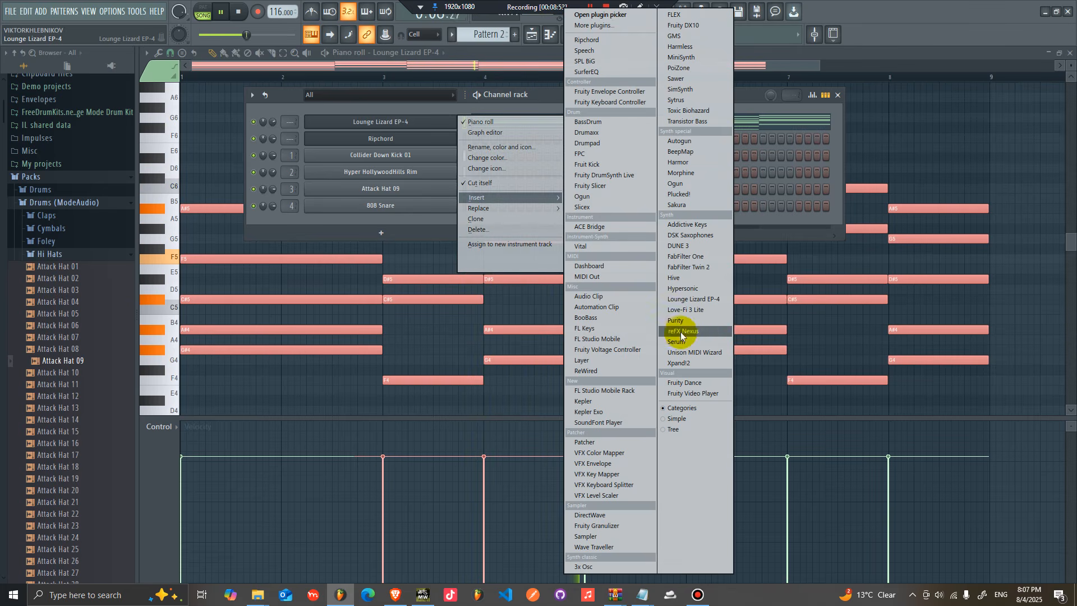
left_click(677, 104)
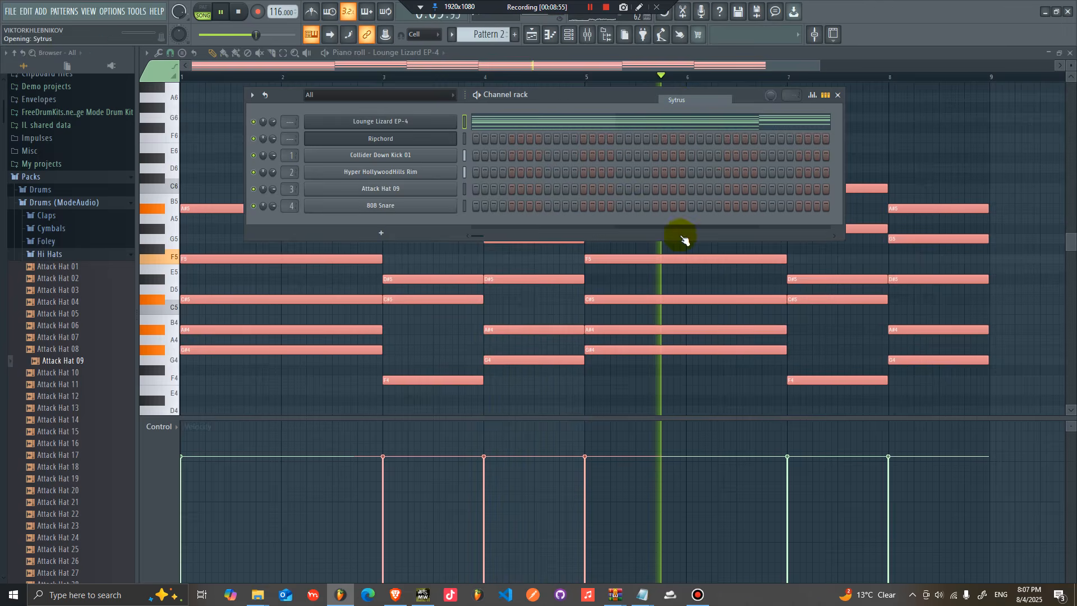
right_click(663, 175)
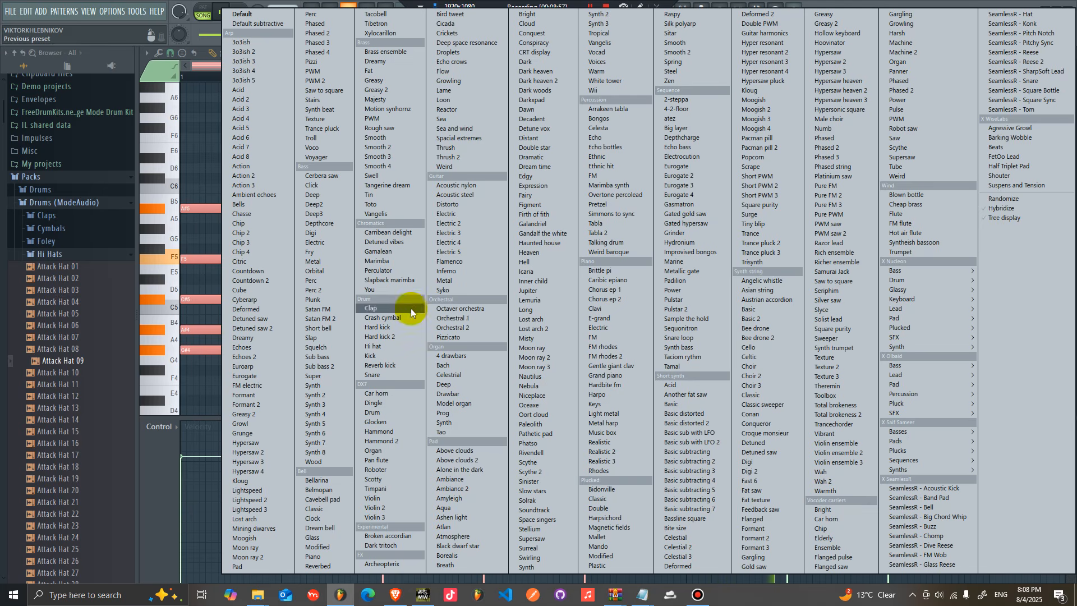
left_click(468, 318)
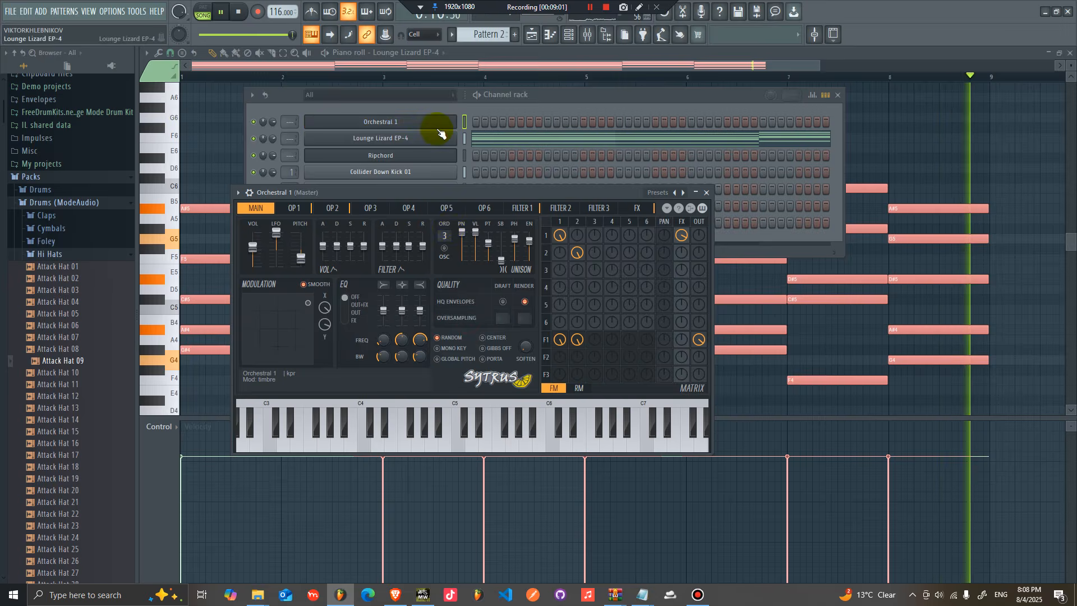
Step: Paste the chord notes into the Orchestral 1 channel and lower its volume
right_click(454, 123)
left_click(570, 148)
left_click_drag(275, 123, 275, 130)
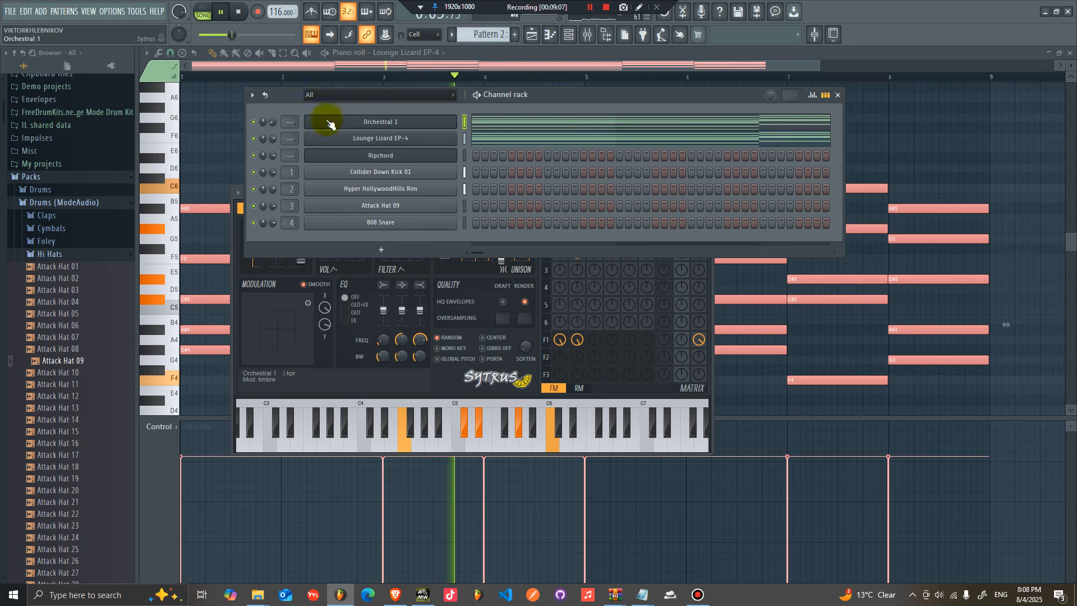
Step: Move the Sytrus window and adjust its X/Y modulation pad
left_click(245, 269)
left_click_drag(384, 197, 432, 199)
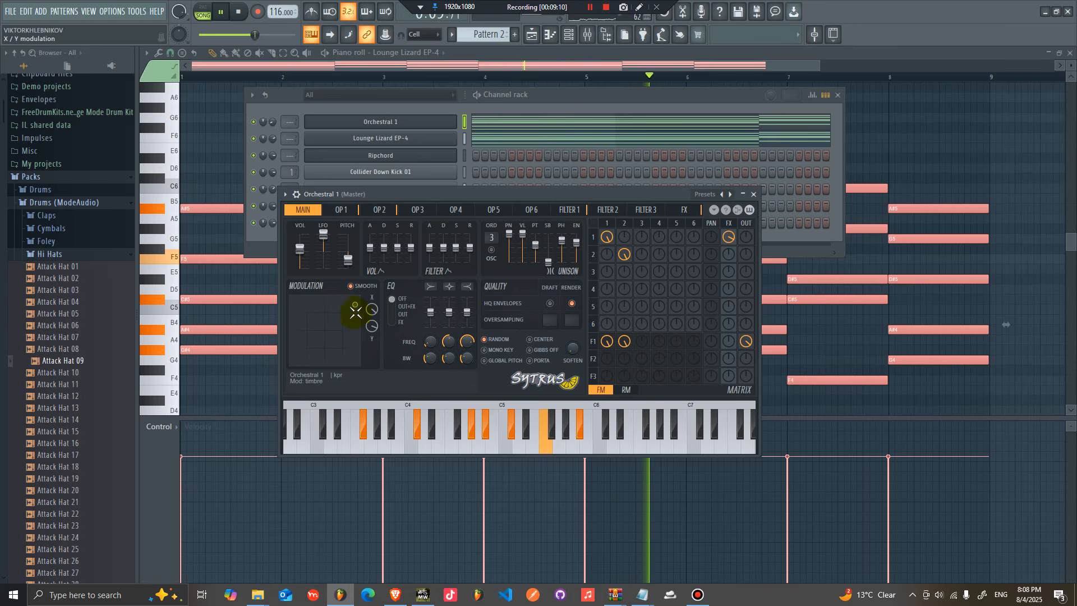
left_click_drag(330, 330, 331, 331)
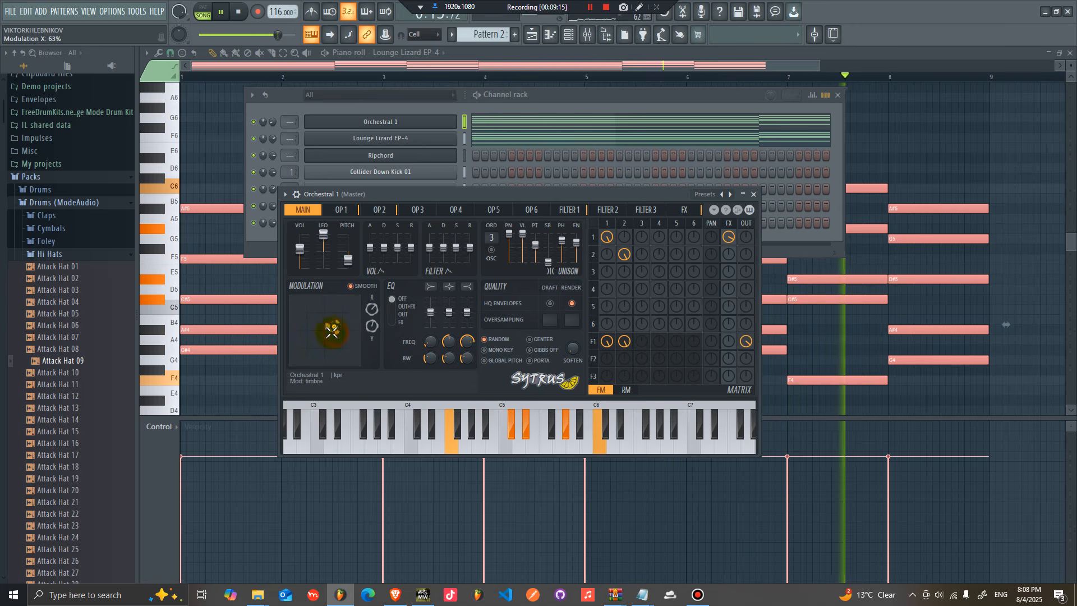
Step: Insert a FLEX channel and load the Close Grand preset from the Essential Pianos pack
right_click(455, 137)
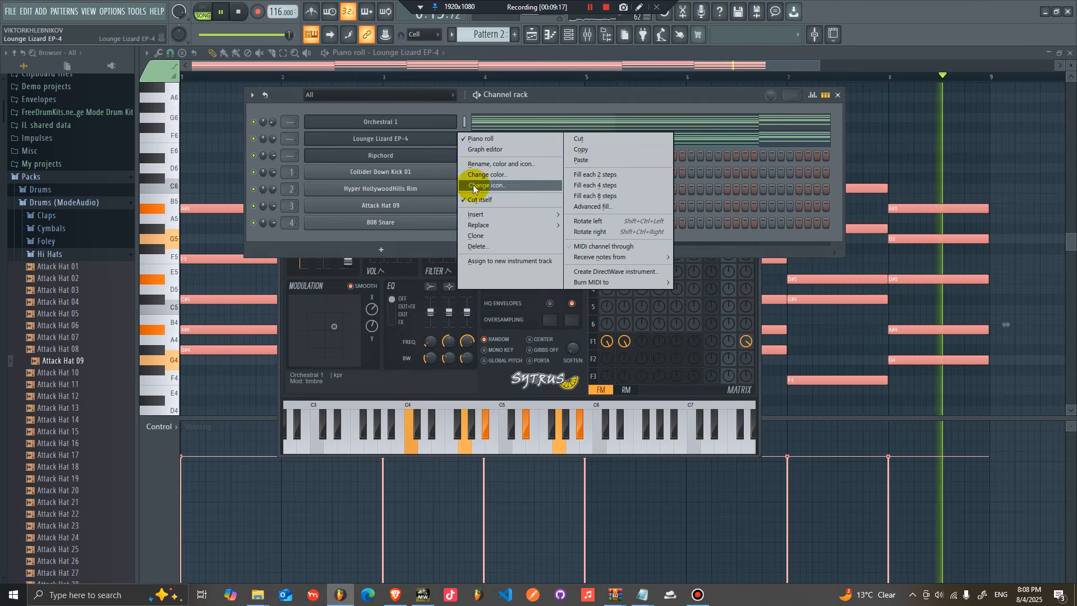
mouse_move(497, 213)
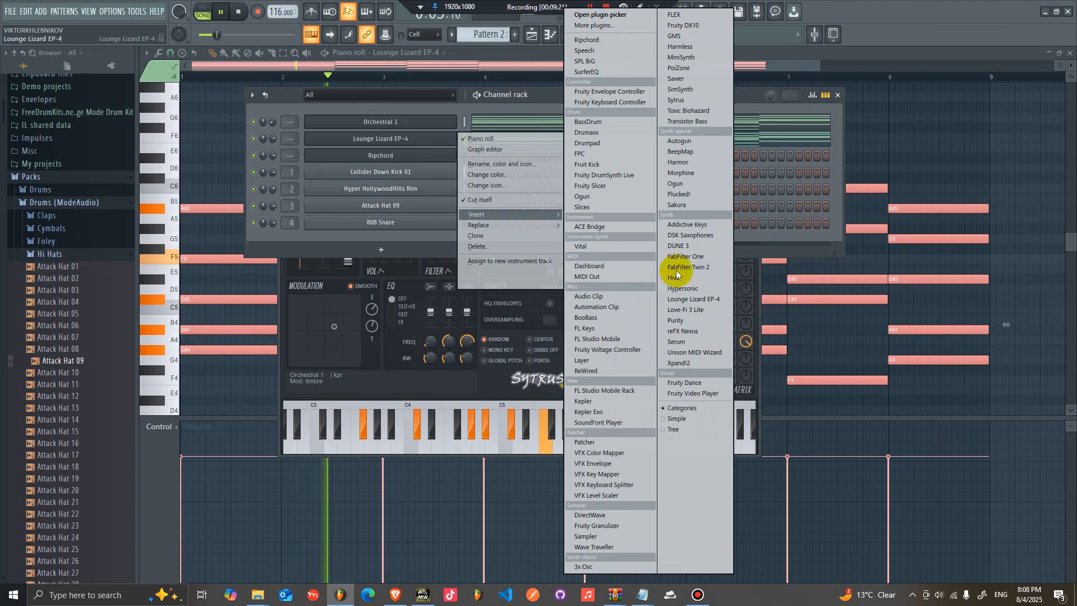
left_click(684, 14)
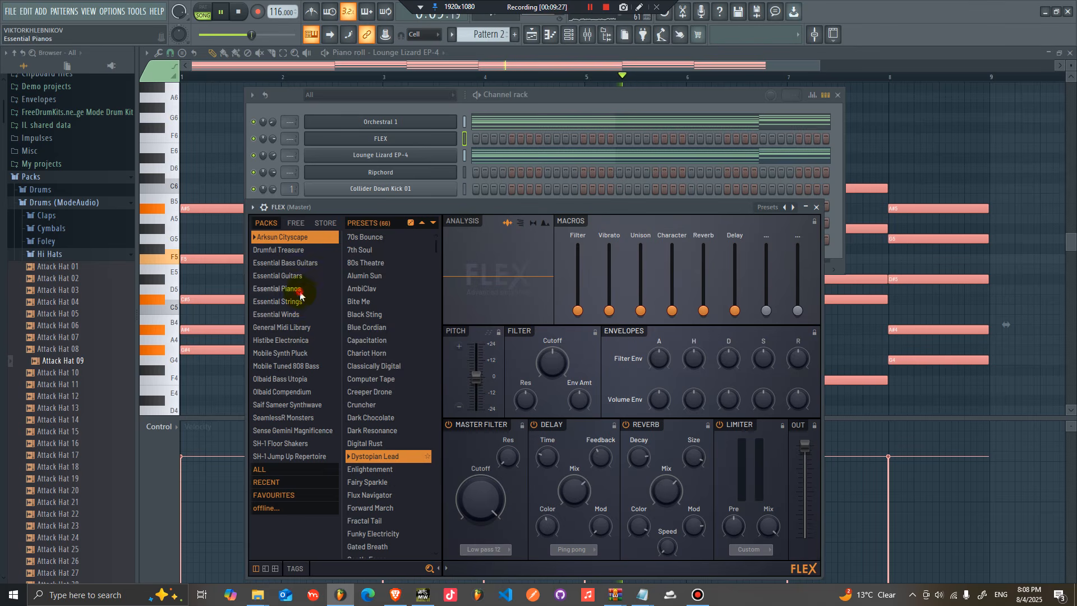
left_click(299, 290)
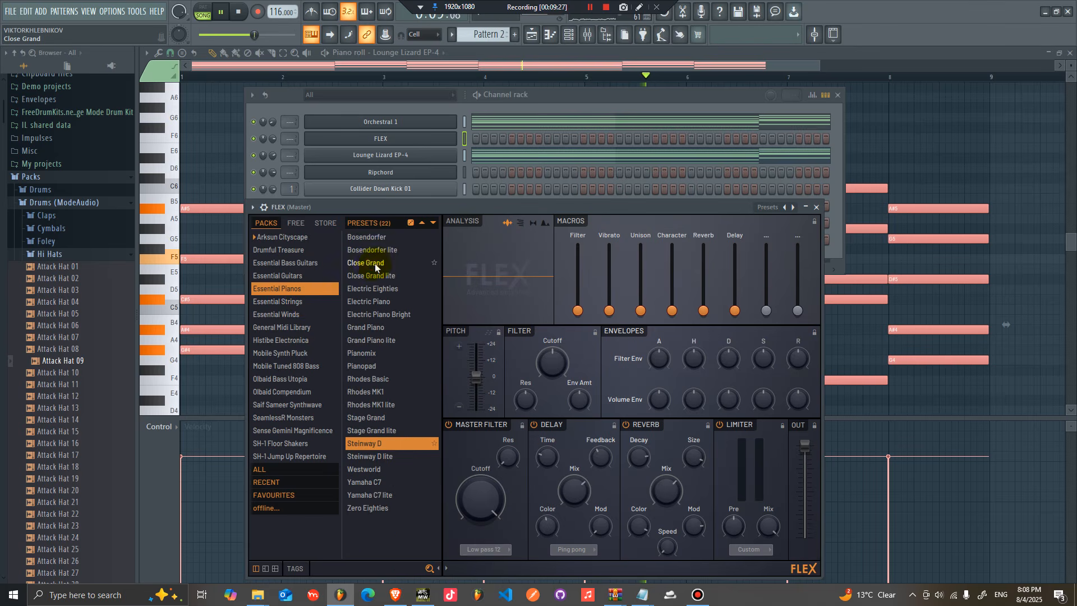
Step: Paste the chord notes into the Close Grand channel and lower its volume
right_click(432, 140)
left_click(568, 160)
left_click_drag(273, 139, 273, 151)
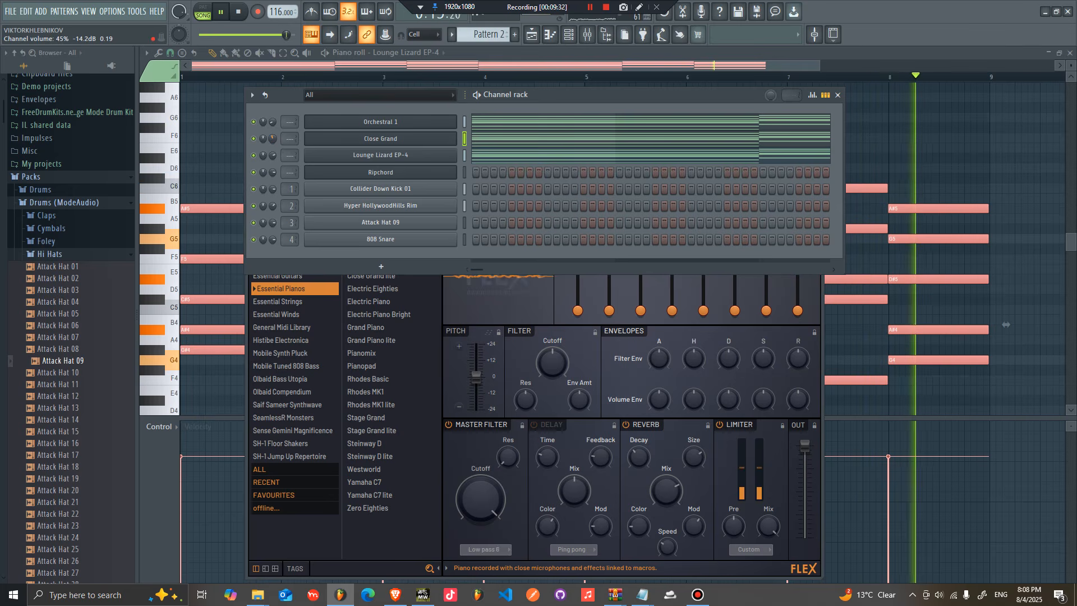
Step: Clone the Close Grand channel and switch the clone to the Grand Piano preset
right_click(367, 143)
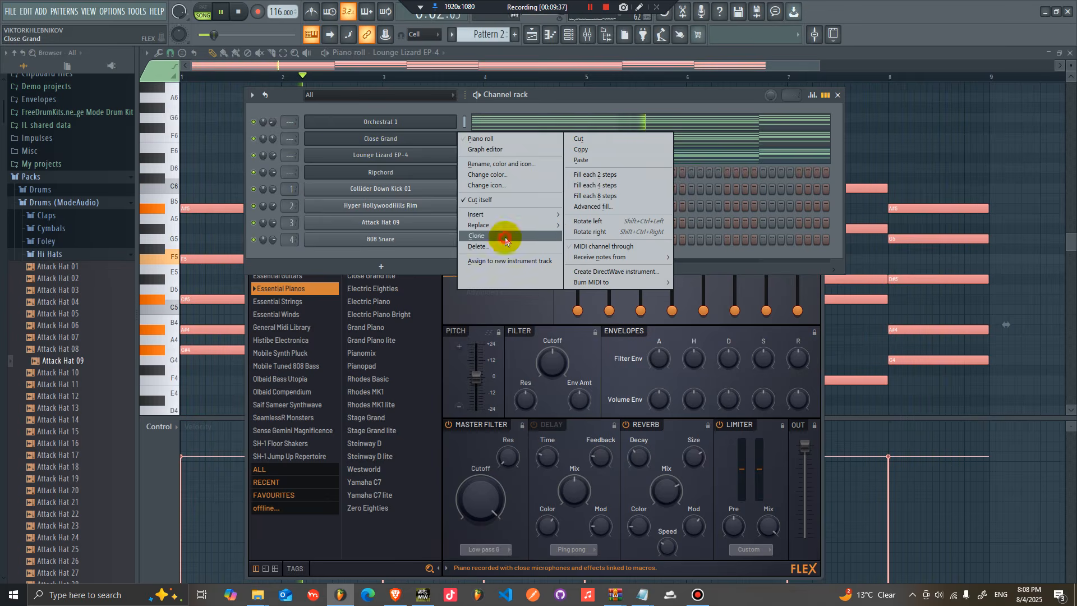
left_click(504, 240)
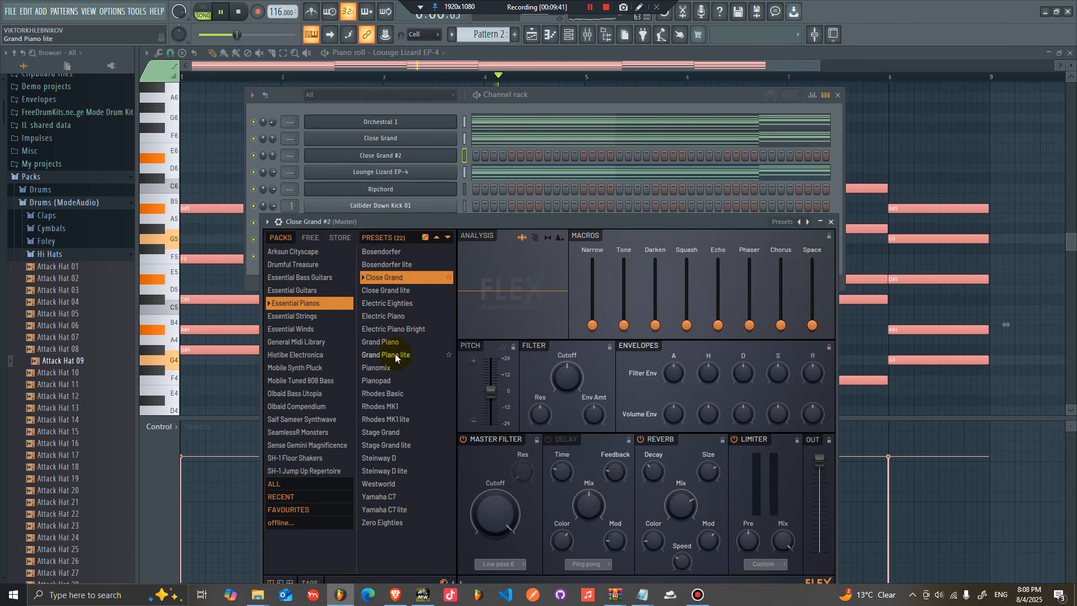
Step: Open the Grand Piano channel's piano roll and draw a short A#5 note at the start of bar 1
right_click(446, 156)
left_click(523, 157)
left_click(201, 209)
left_click_drag(279, 210, 216, 209)
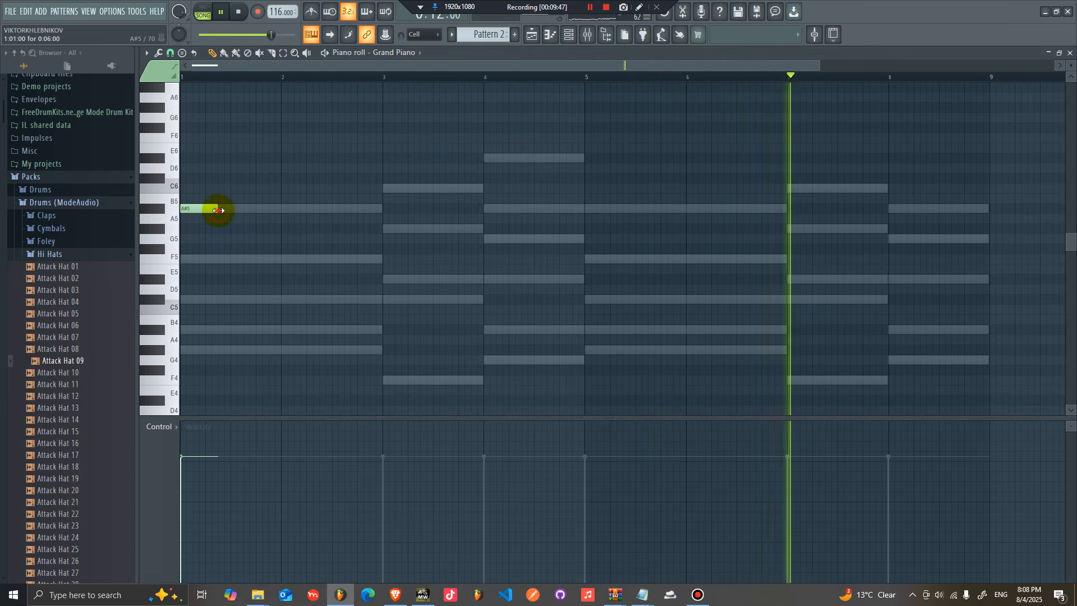
double_click(216, 209)
left_click(597, 361)
left_click_drag(217, 209, 207, 209)
Step: Build a repeating short A#5 note rhythm, duplicate it through bar 8, and add a C6 note in bar 7
left_click(208, 209)
left_click(246, 209)
left_click(272, 210)
key("ctrl+b")
key("ctrl+b")
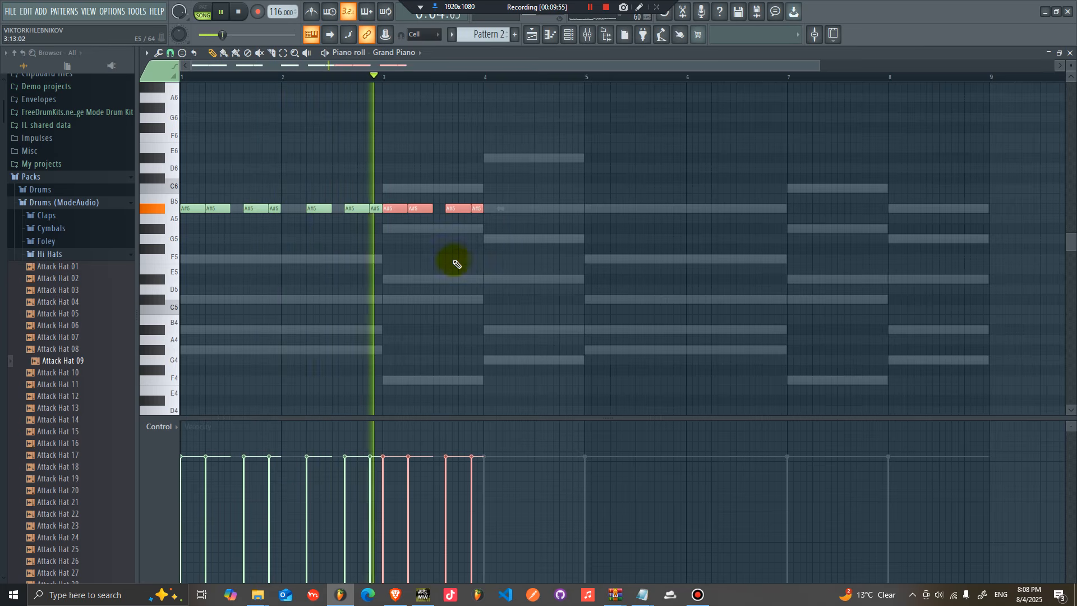
key("ctrl+b")
right_click(498, 209)
left_click(503, 257, "ctrl")
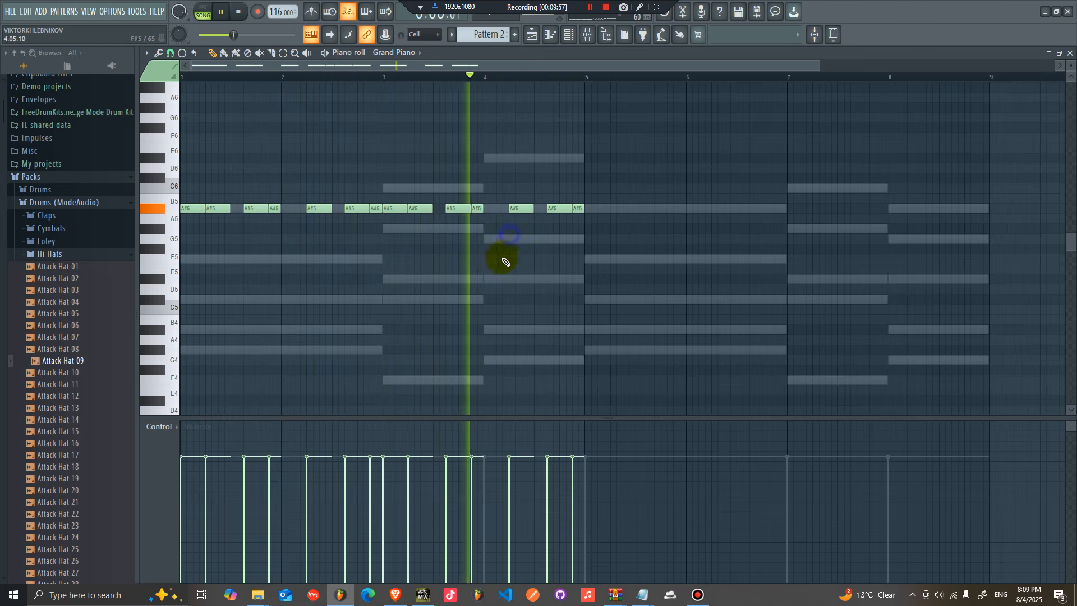
key("ctrl+b")
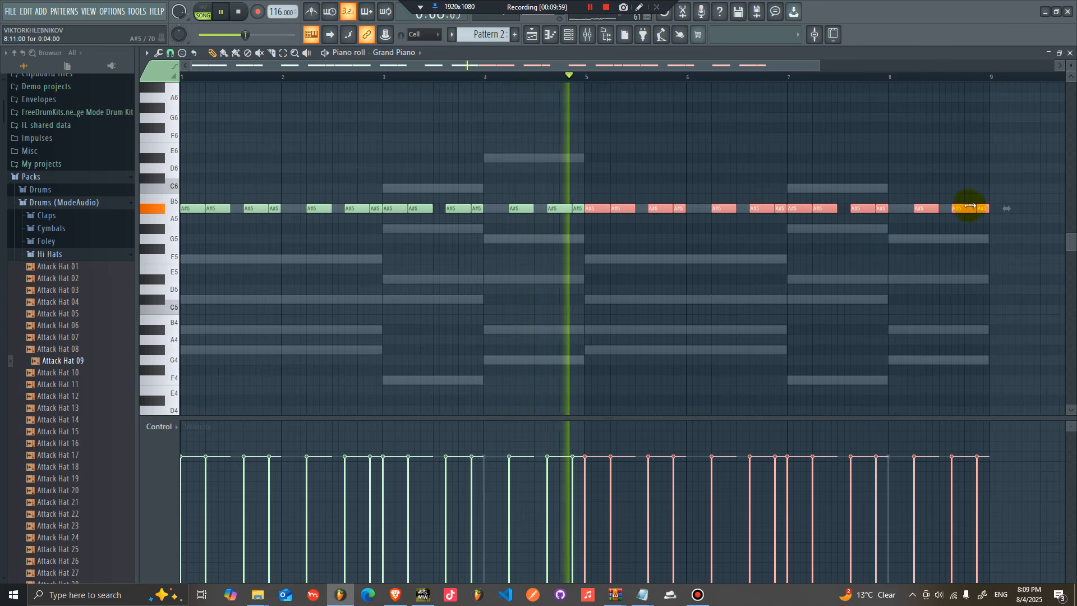
left_click(887, 233, "ctrl")
left_click(864, 191)
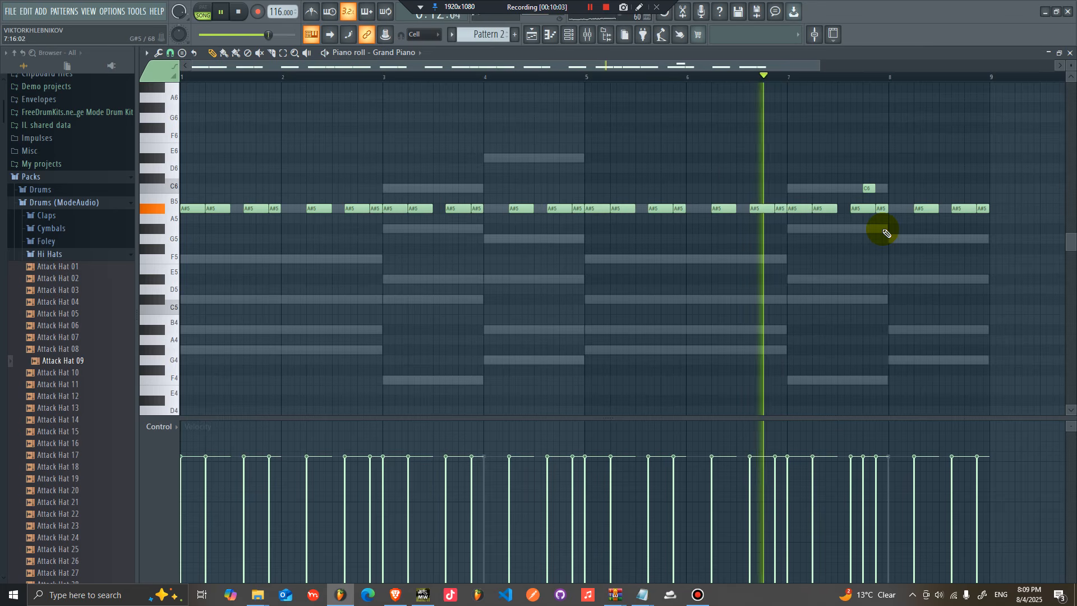
Step: Add a short G5 note near the end of bar 8 in the Grand Piano part
left_click(968, 238)
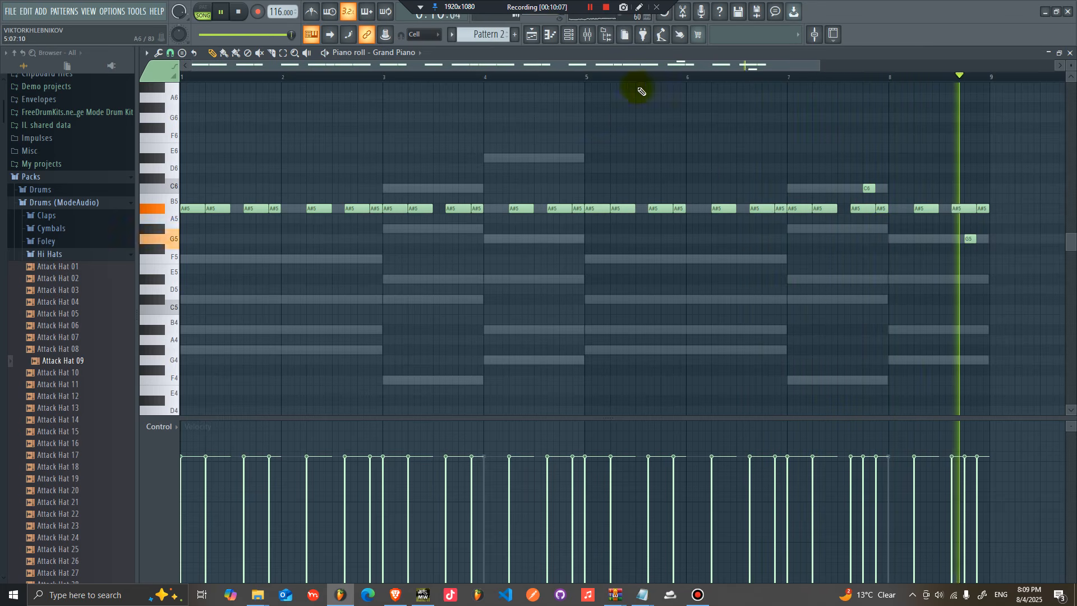
left_click(574, 35)
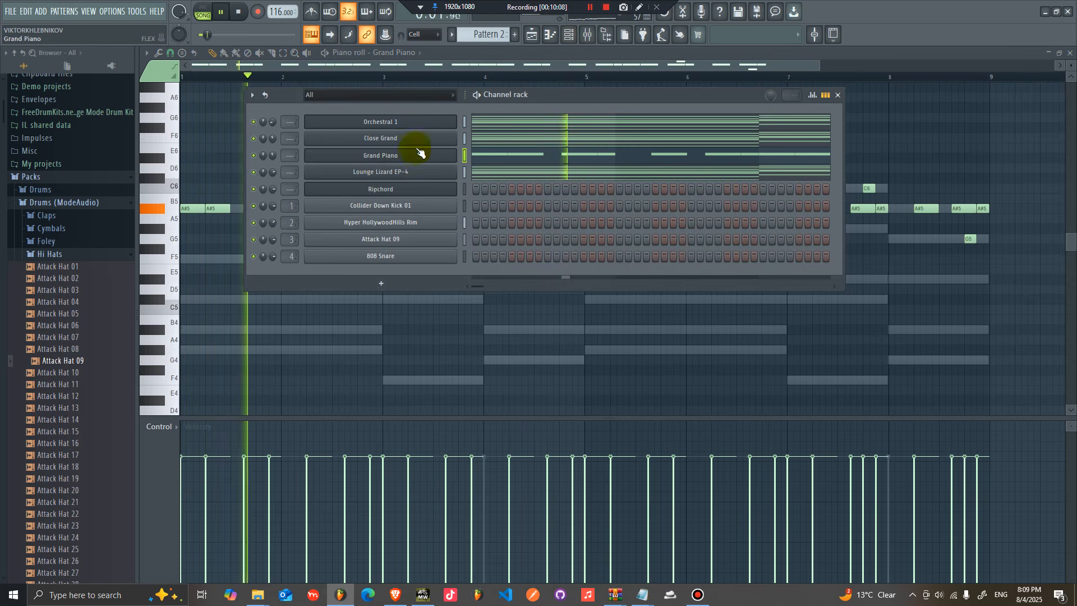
left_click(973, 242)
left_click(587, 34)
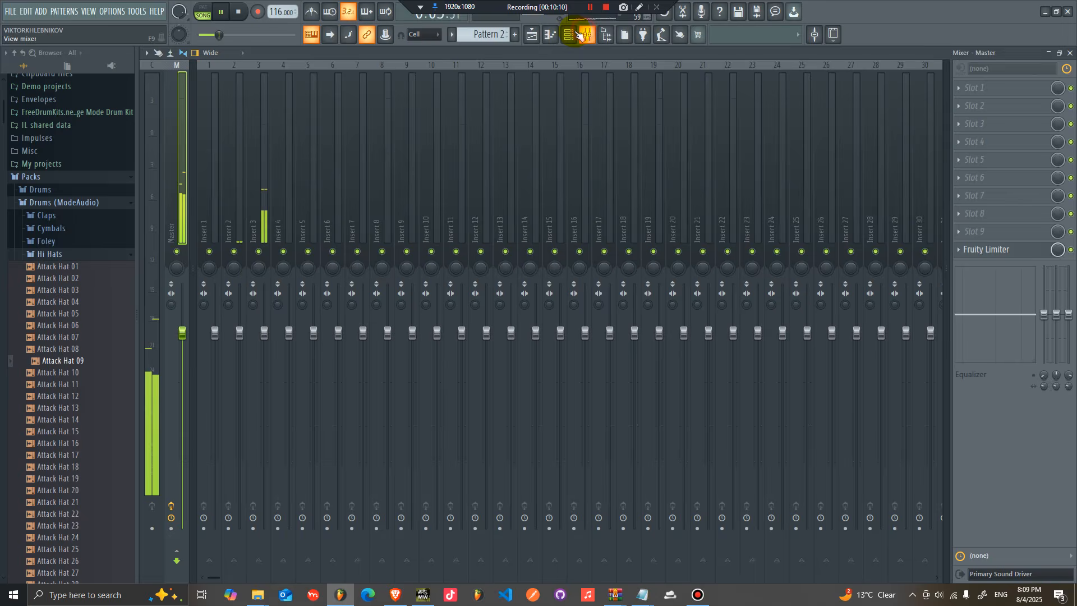
Step: Create a copy of the Orchestral 1 Sytrus channel and load the Orchestral 2 preset into it
left_click(570, 35)
right_click(414, 159)
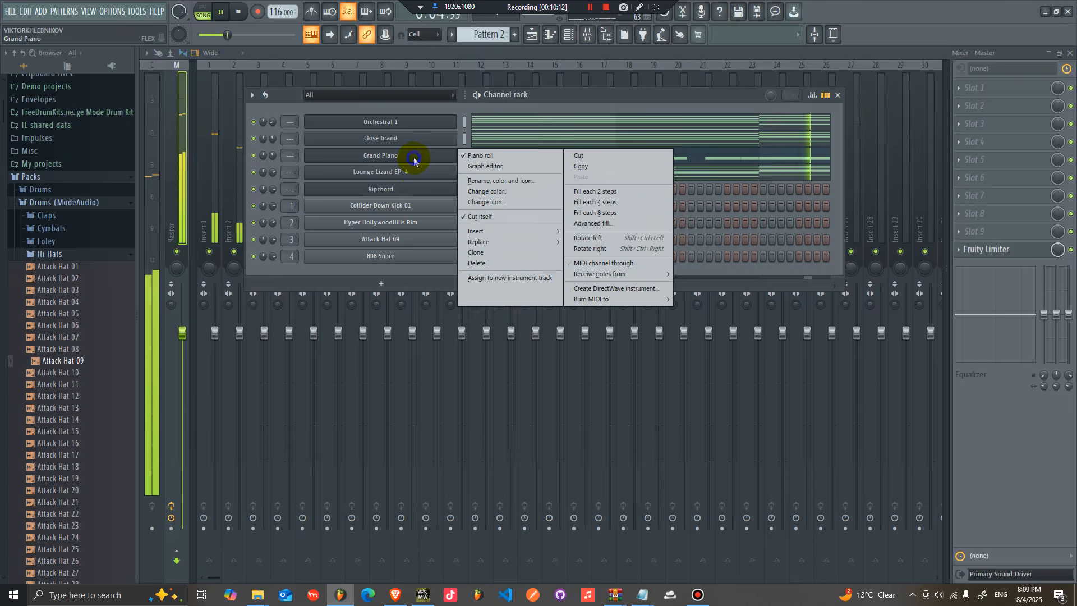
left_click(605, 171)
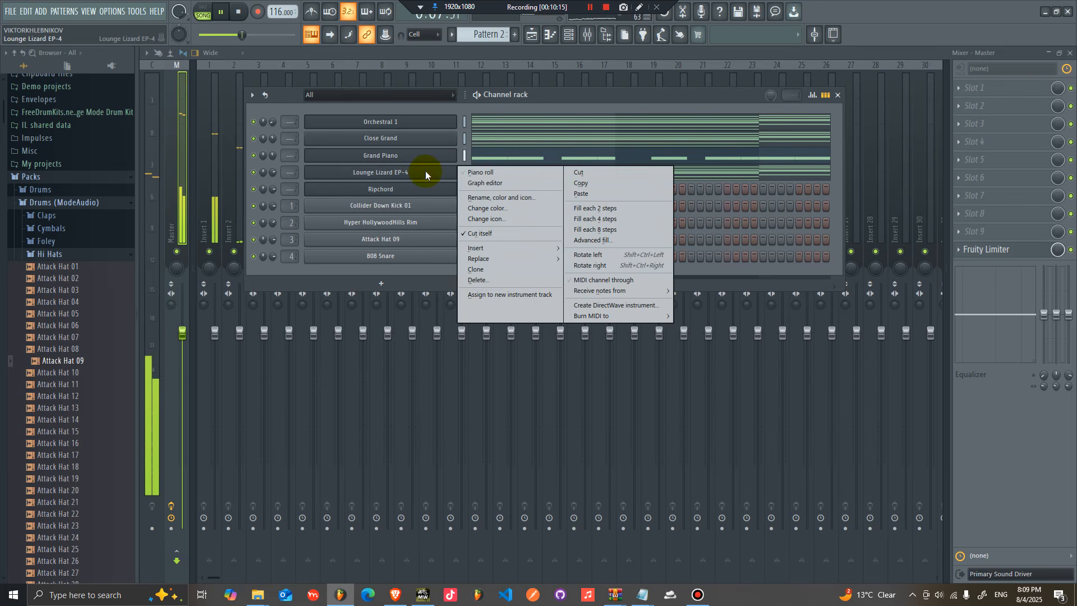
right_click(438, 139)
right_click(412, 130)
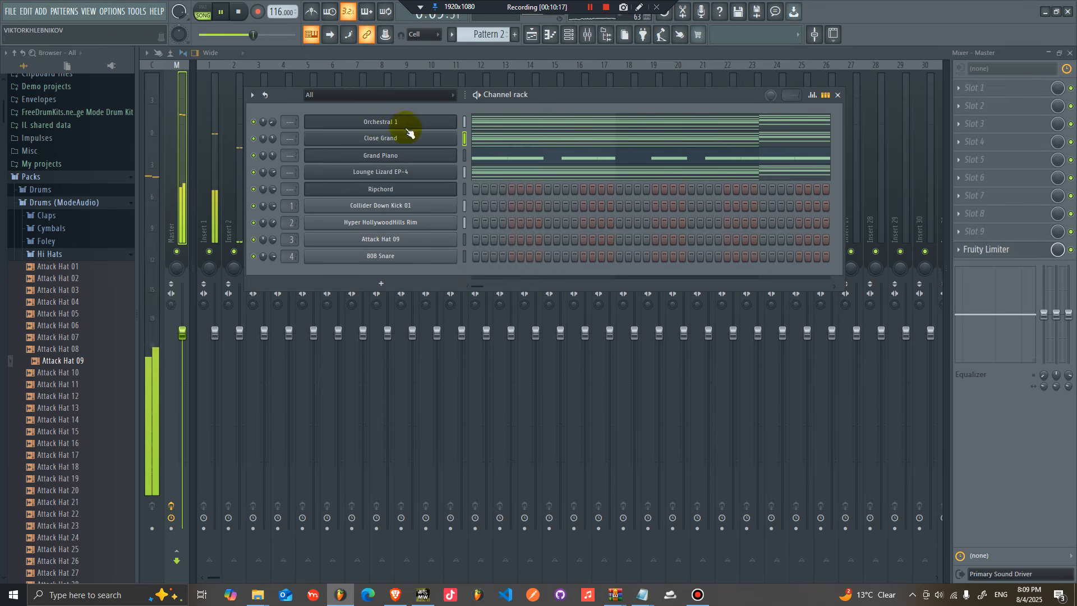
right_click(408, 123)
mouse_move(490, 212)
left_click(588, 205)
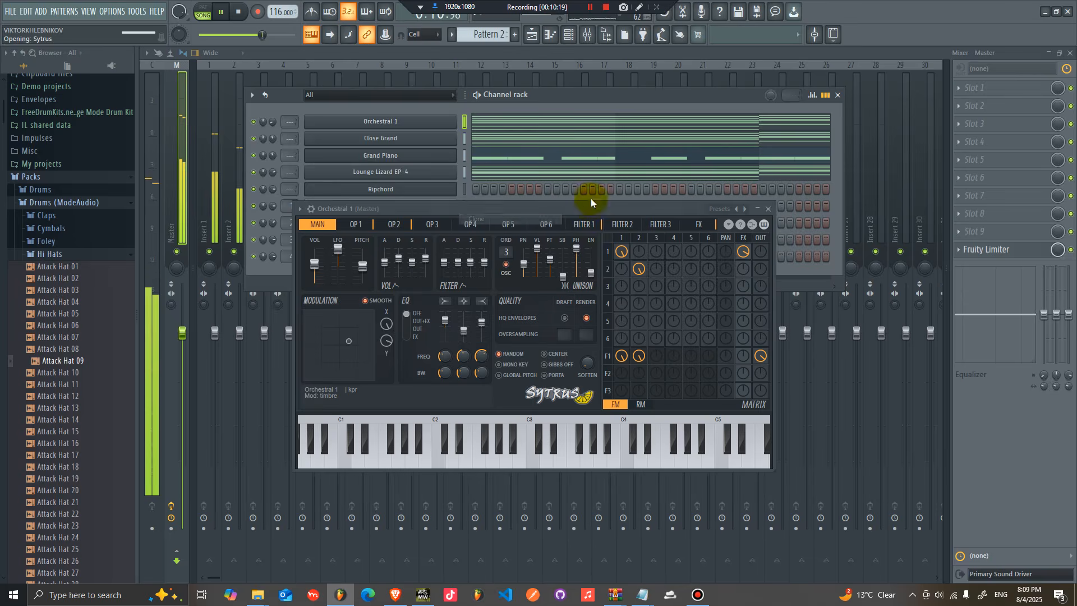
left_click(740, 214)
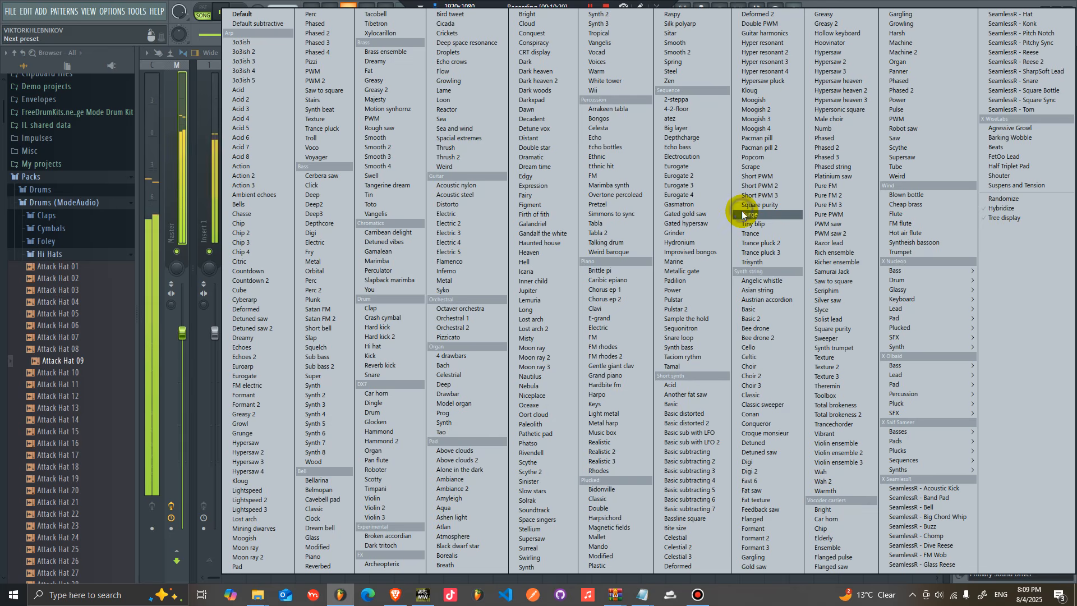
left_click(478, 331)
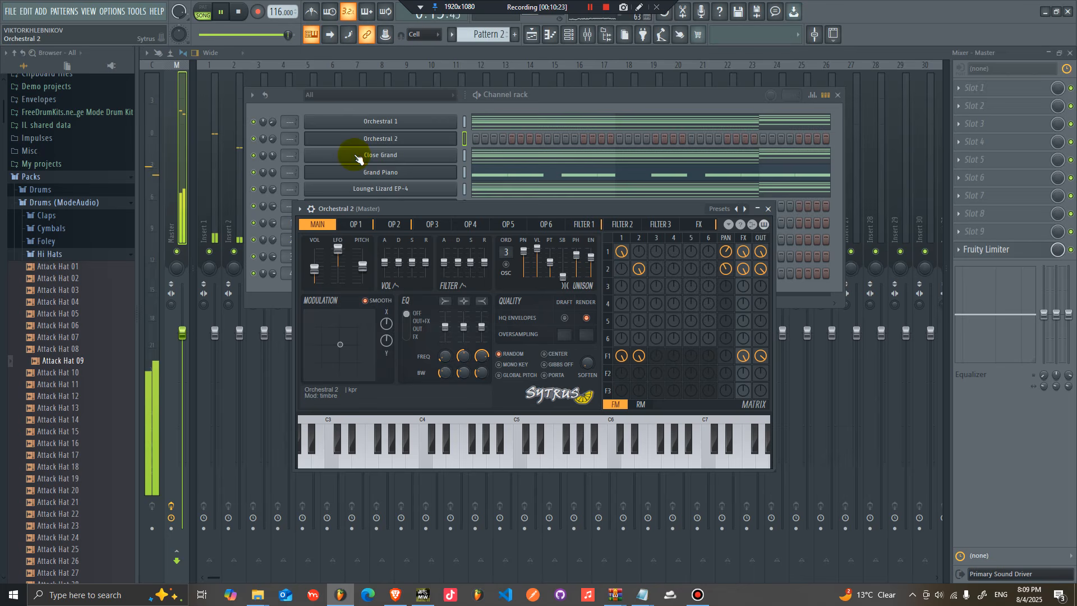
Step: Open the Orchestral 2 piano roll, draw a two-bar A#5 note, and repeat it through bar 8
right_click(441, 138)
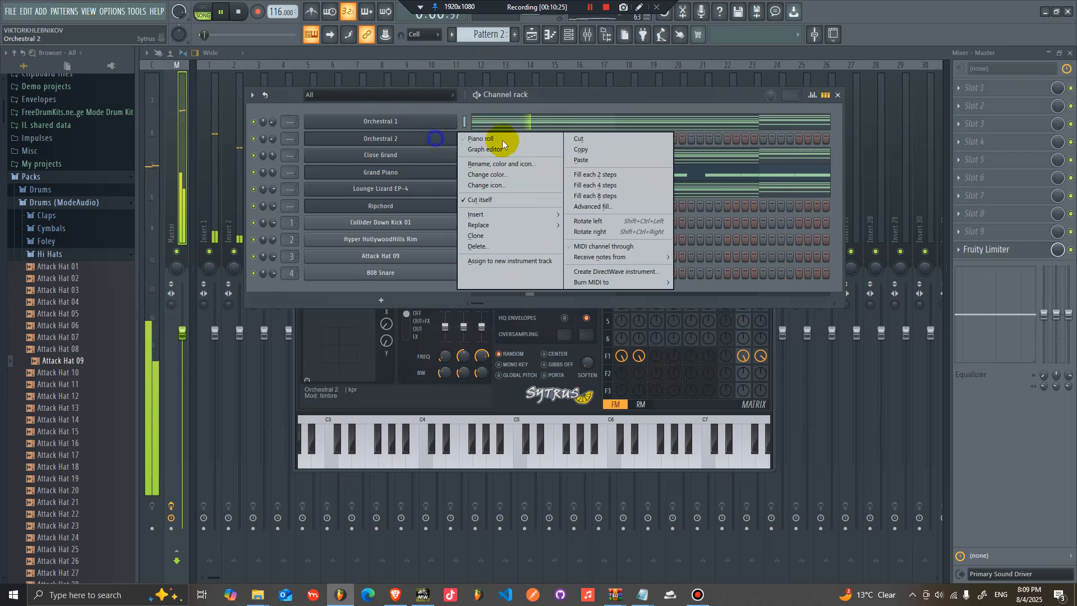
left_click(493, 140)
left_click_drag(193, 217, 379, 215)
key("ctrl+b")
key("ctrl+b")
key("ctrl+b")
key("ctrl+d")
key("ctrl+Down")
key("ctrl+Up")
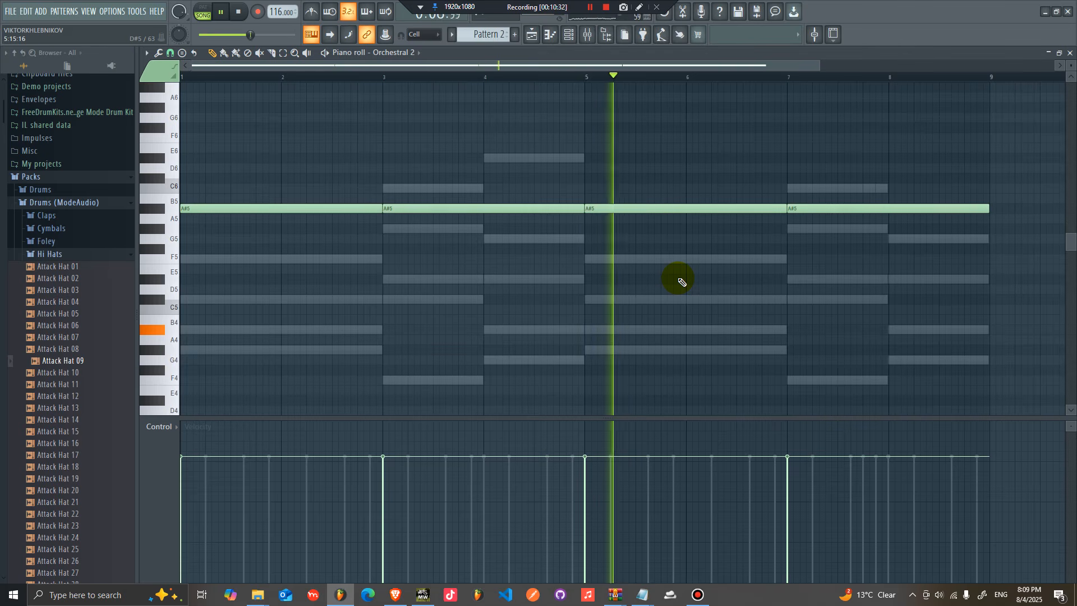
Step: Transpose the sustained Orchestral 2 notes up and down to try different pitches
left_click_drag(1008, 196, 351, 158)
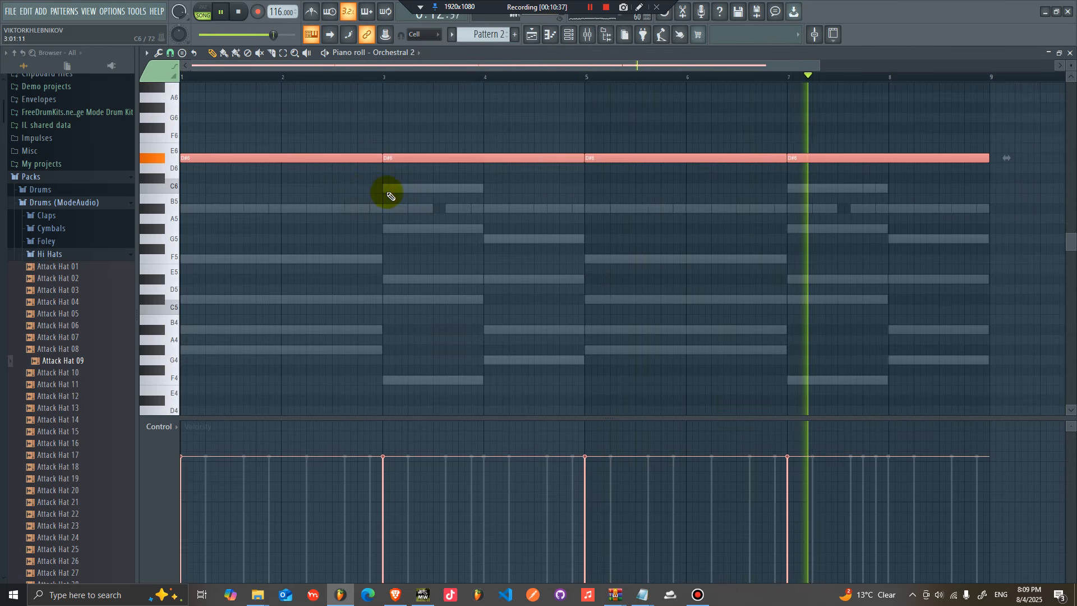
left_click_drag(360, 159, 361, 196)
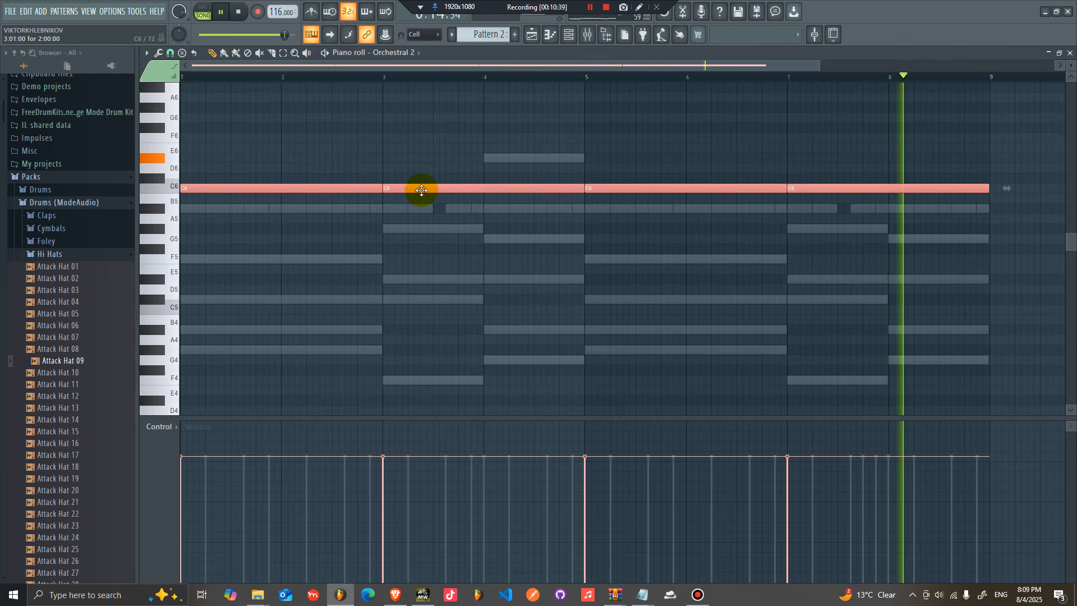
key("Delete")
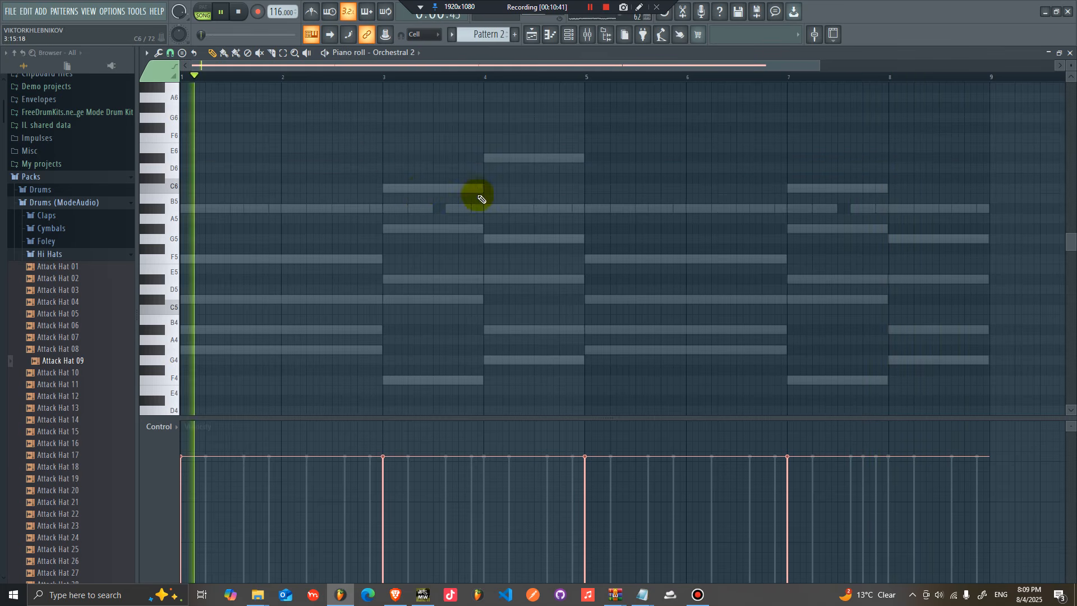
scroll(349, 200, "up", 3)
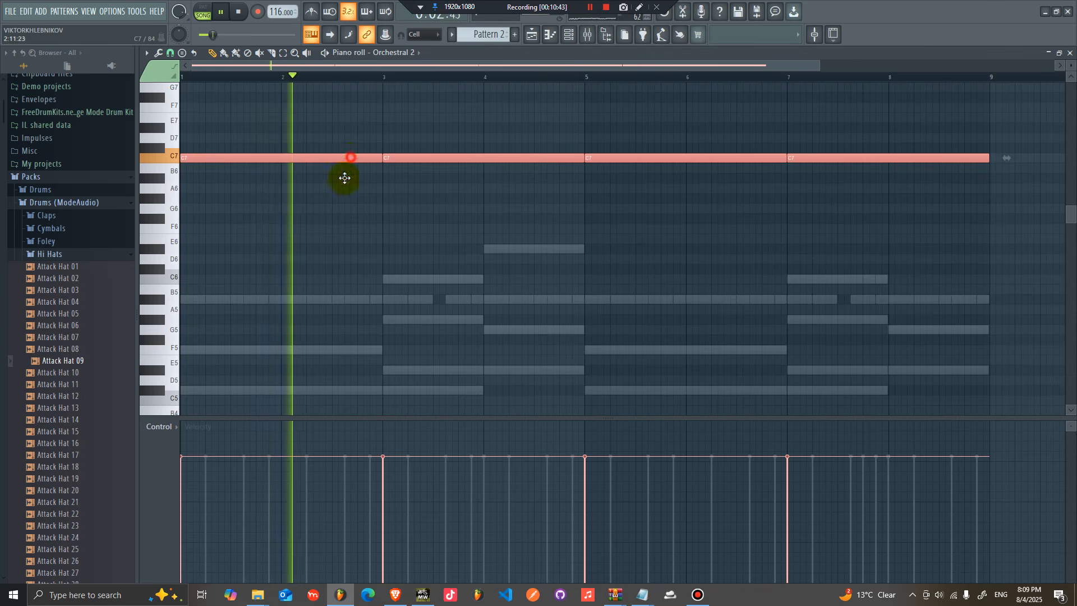
left_click_drag(350, 158, 331, 295)
key("ctrl+Up")
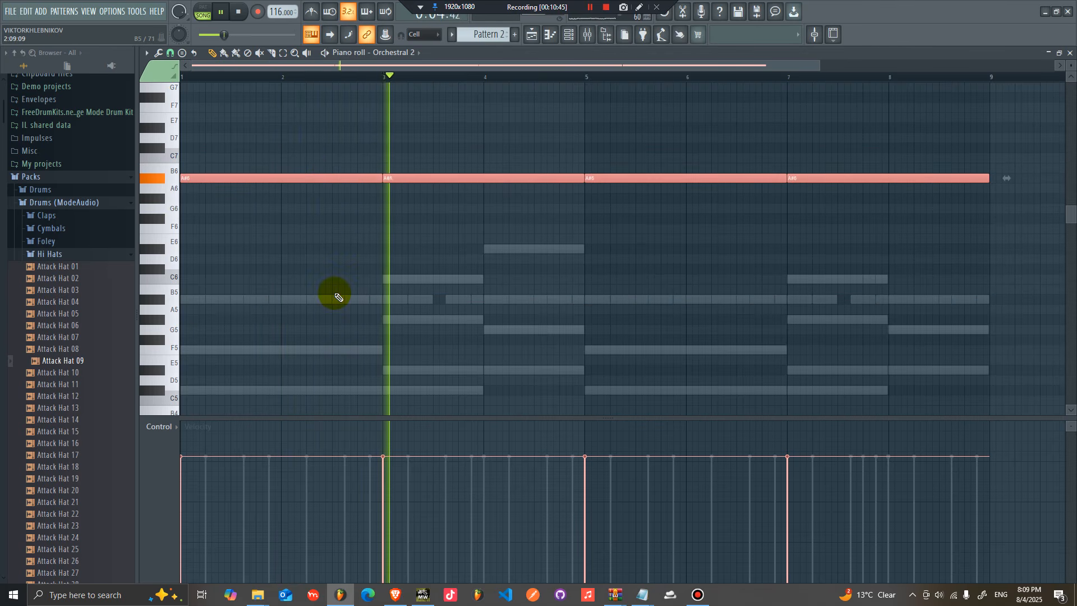
left_click_drag(277, 177, 308, 286)
Step: Audition the pattern while transposing the sustained Orchestral 2 notes to F6
key("space")
key("space")
key("space")
key("shift+Up")
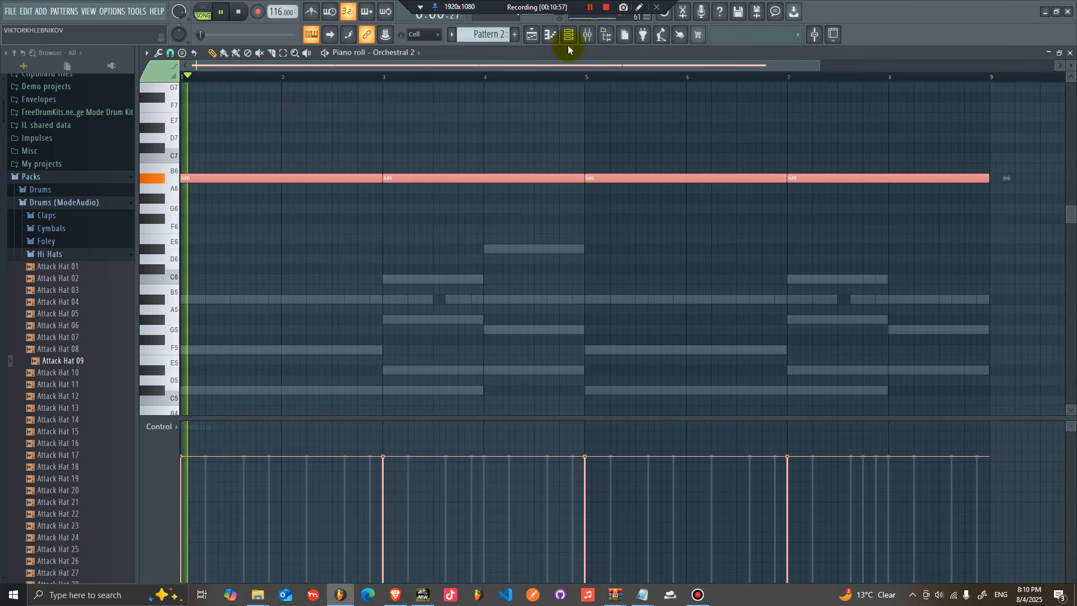
left_click_drag(409, 176, 374, 392)
key("space")
key("shift+Up")
key("shift+Up")
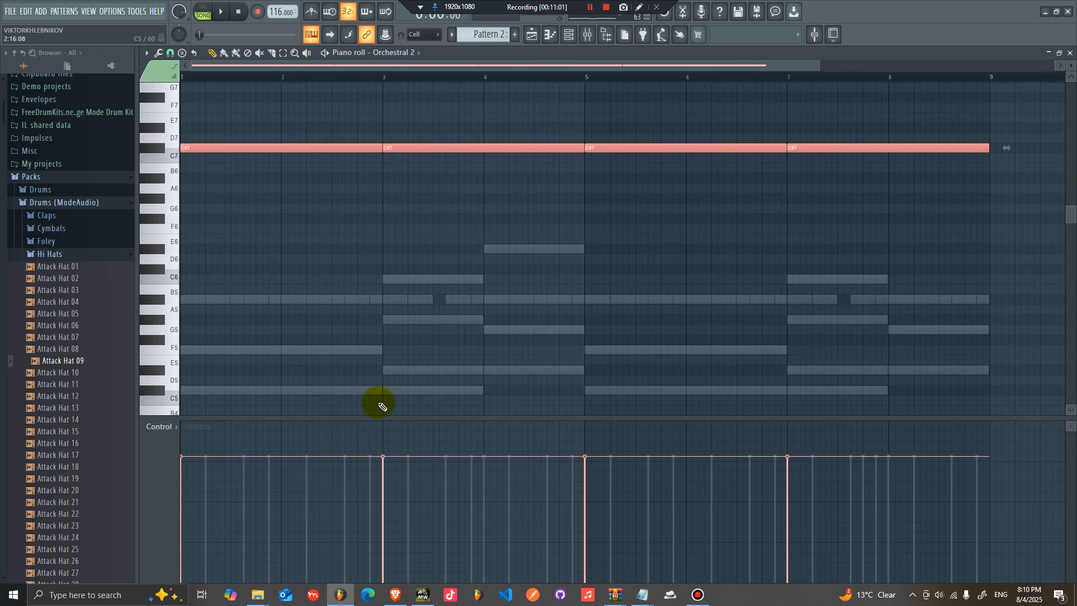
left_click_drag(346, 149, 330, 350)
key("shift+Up")
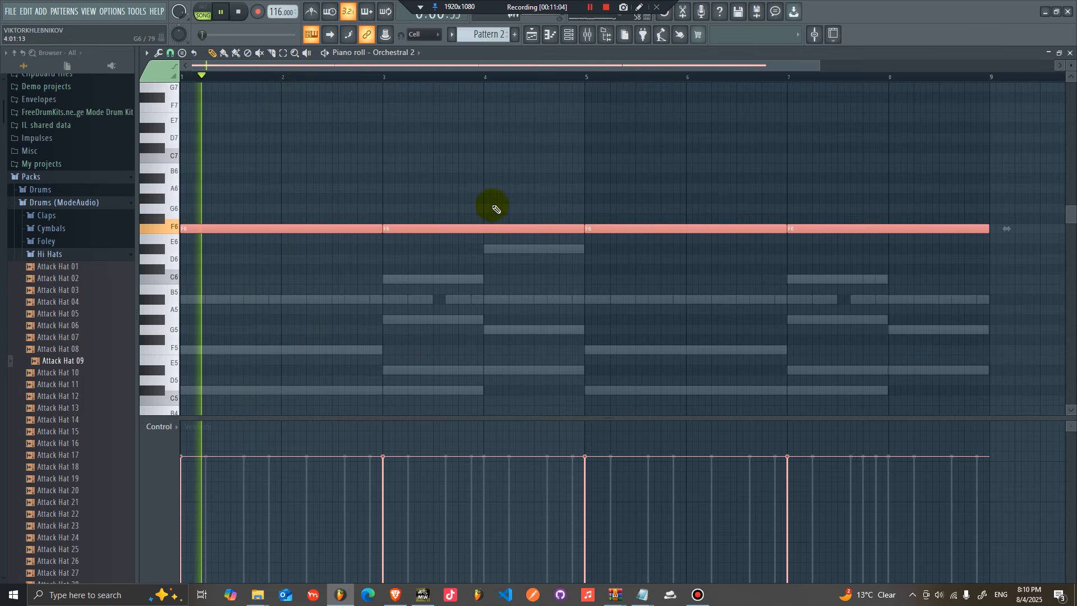
left_click(584, 150)
Step: Insert a 3x Osc channel and route it to a free mixer track
left_click(573, 38)
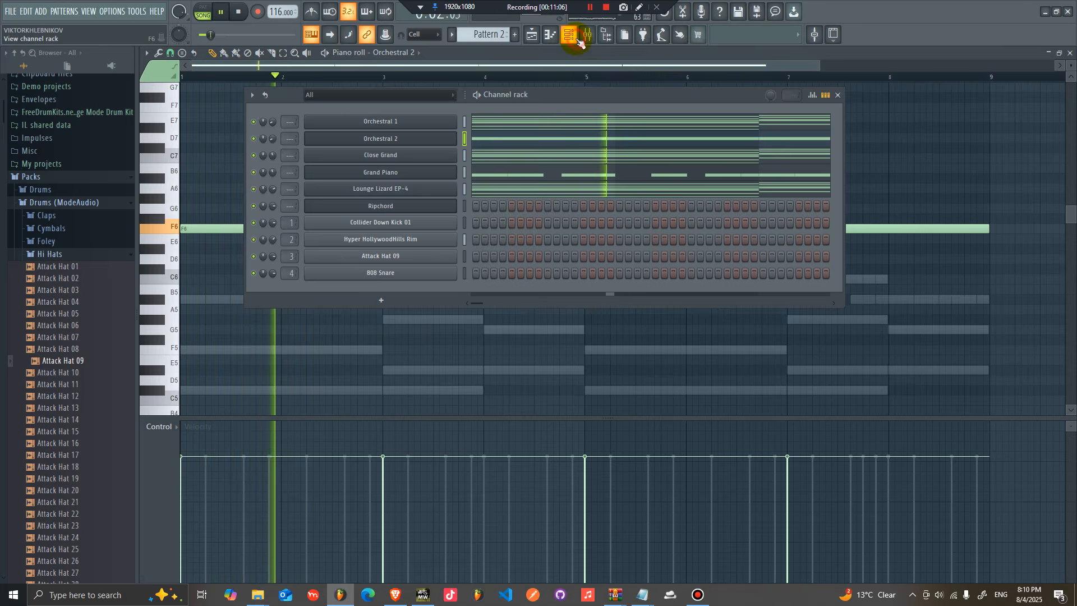
left_click(550, 83)
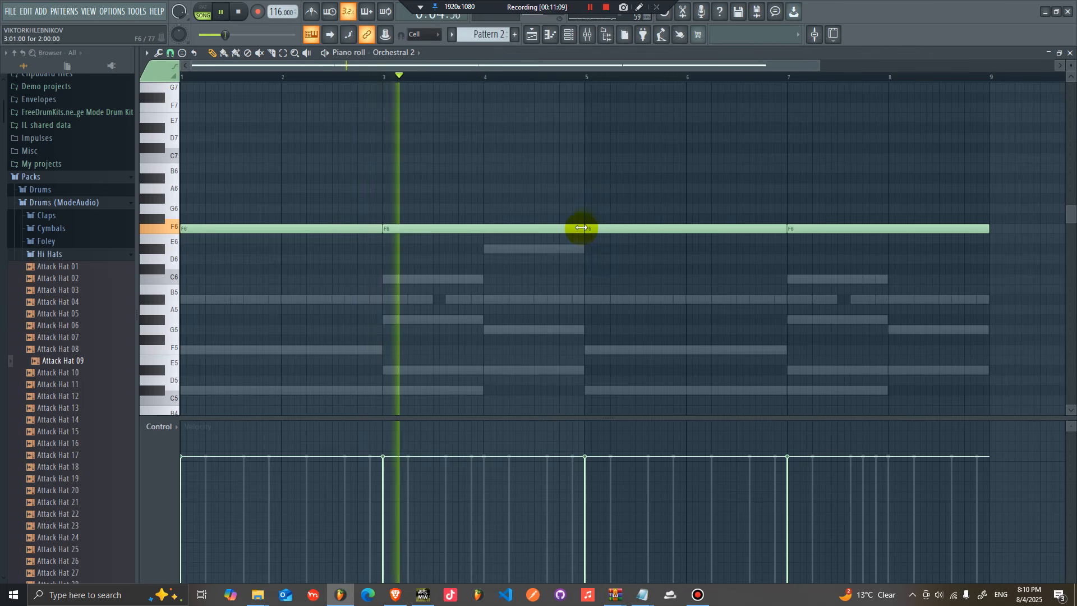
left_click(568, 35)
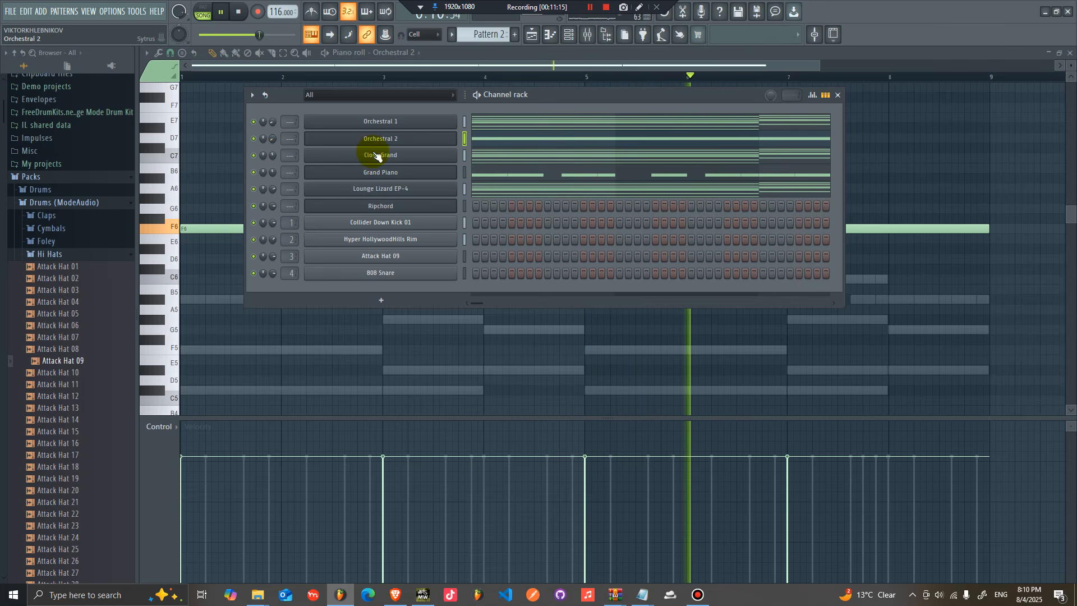
right_click(414, 126)
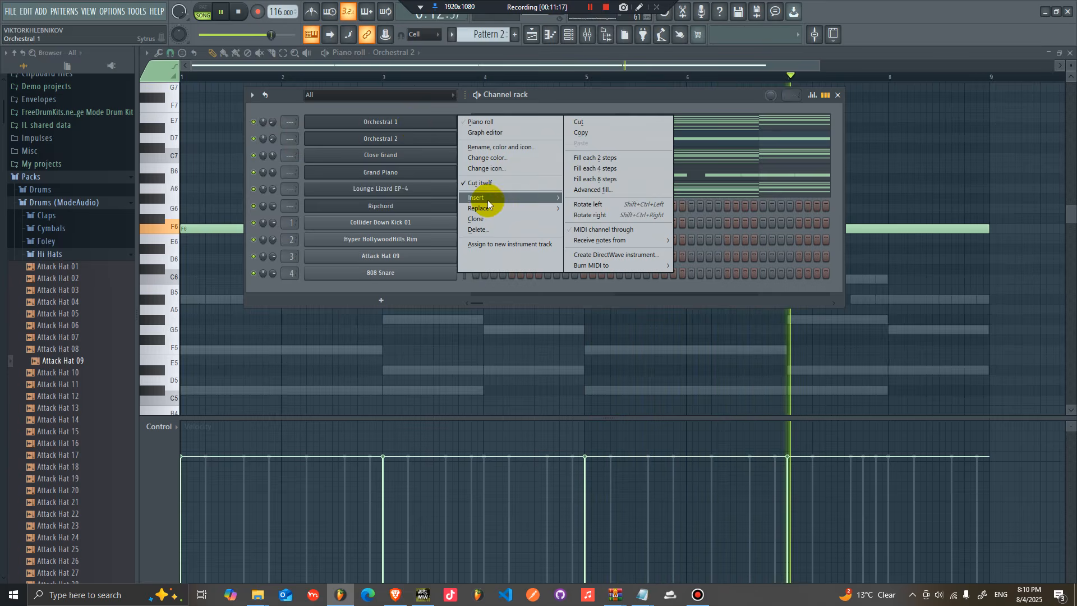
mouse_move(479, 198)
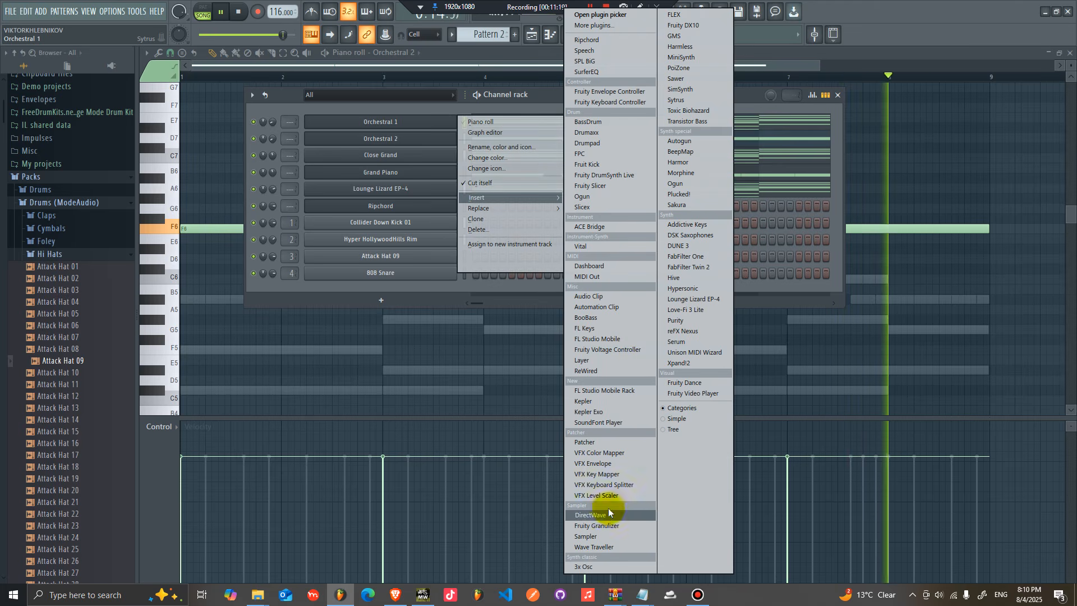
left_click(597, 565)
left_click_drag(363, 143, 620, 131)
scroll(624, 220, "down", 6)
left_click(441, 129)
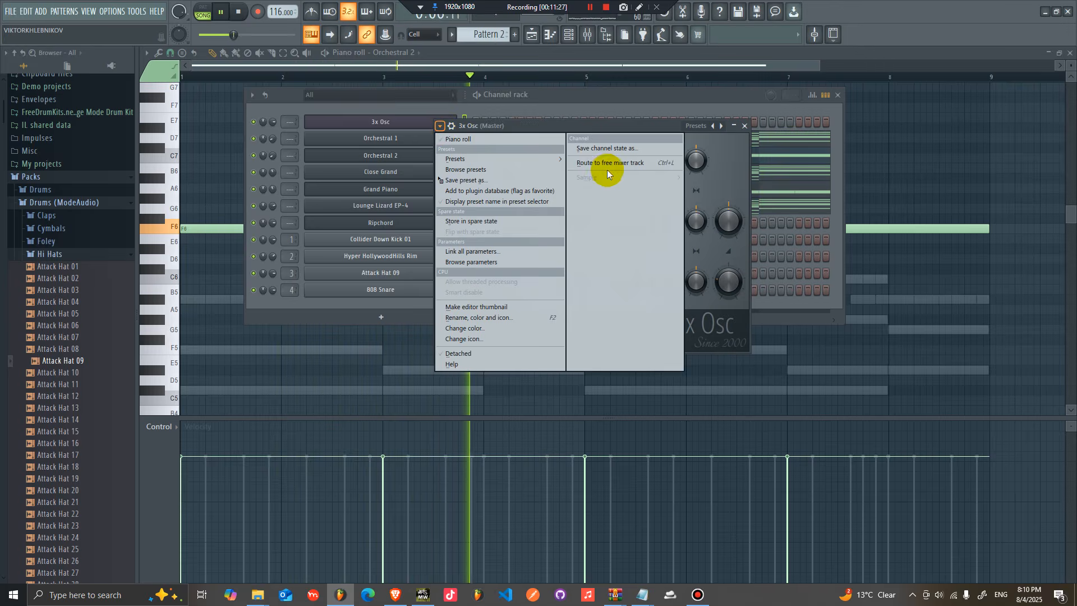
left_click(607, 170)
Step: Add Fruity Blood Overdrive to the 3x Osc mixer track and lower the track's fader
left_click(1002, 160)
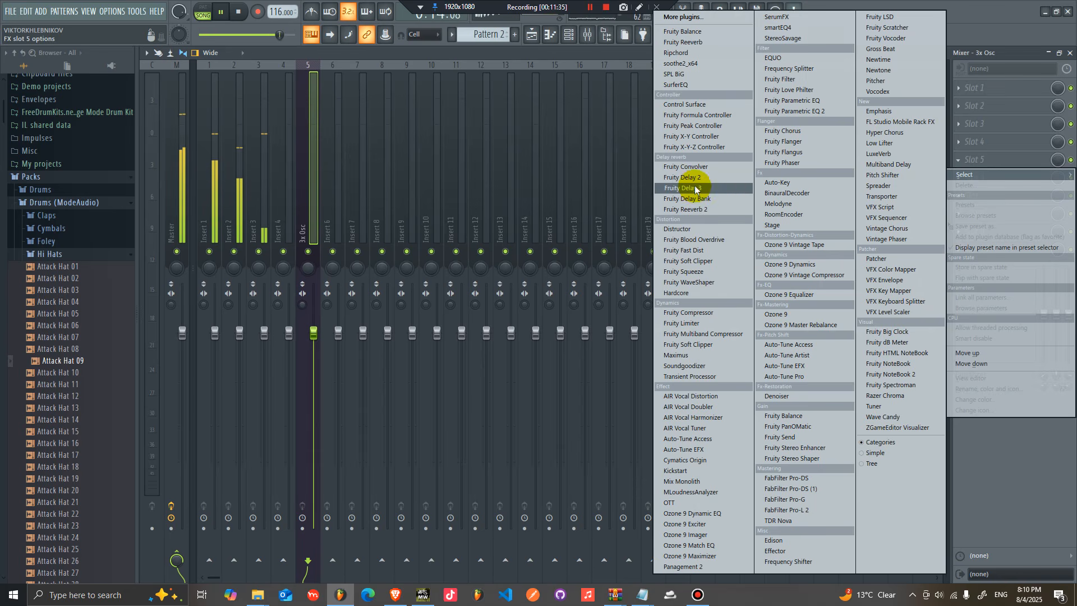
left_click(699, 240)
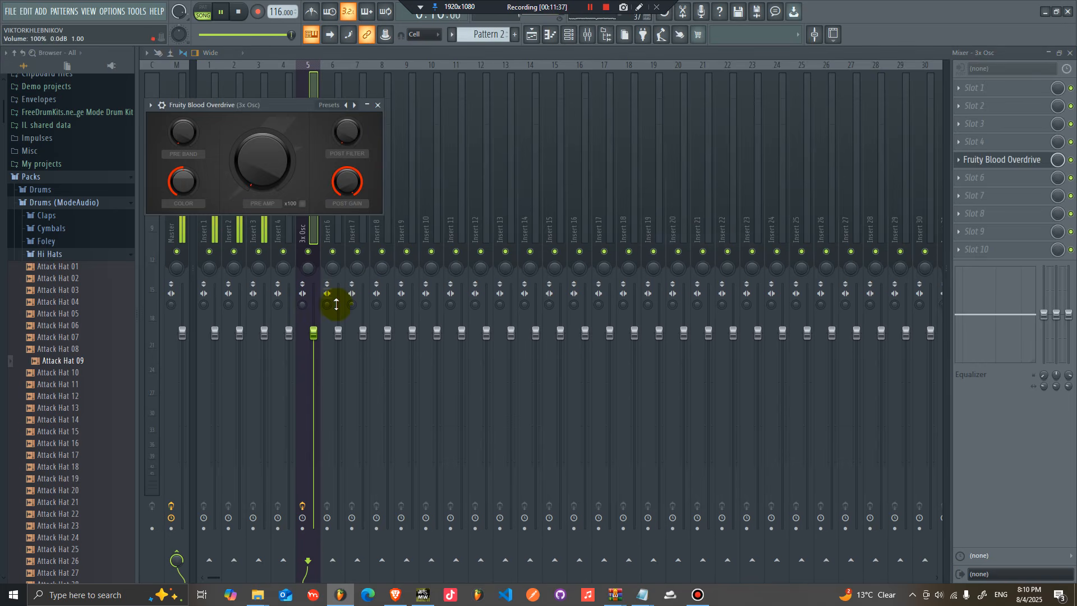
left_click_drag(284, 103, 577, 134)
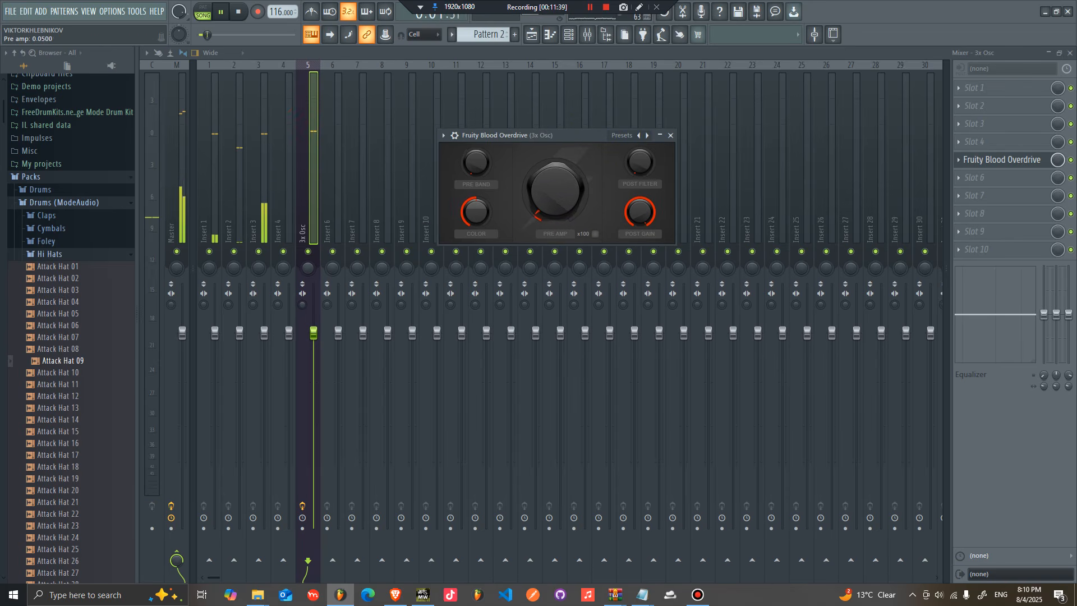
left_click_drag(315, 334, 314, 371)
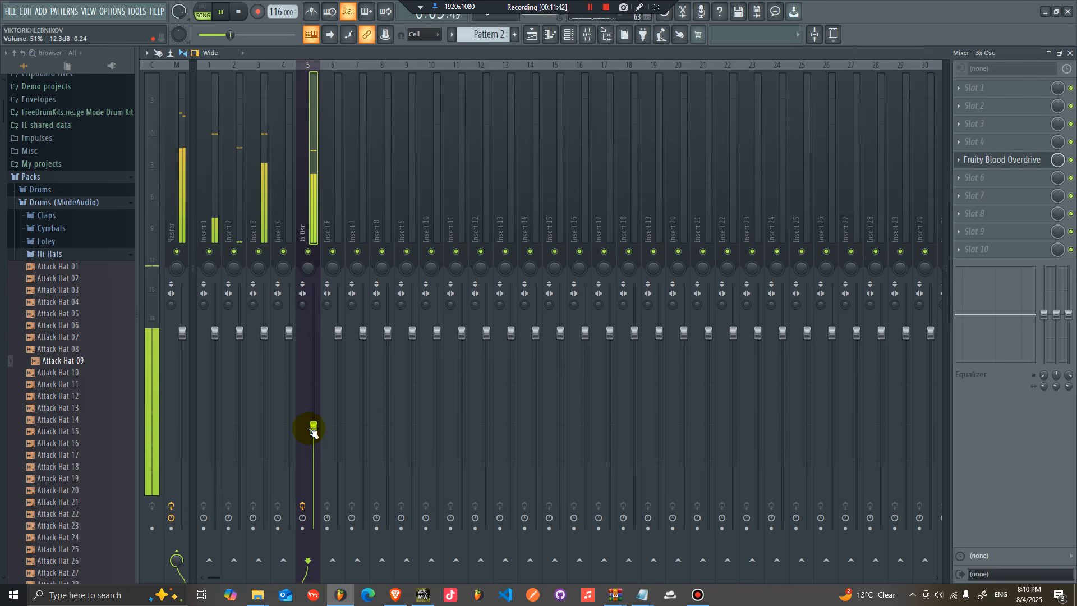
Step: In the 3x Osc piano roll, shorten the C4 note to end at bar 5 and duplicate the four-bar phrase
left_click(530, 38)
left_click(565, 38)
right_click(432, 126)
left_click(508, 124)
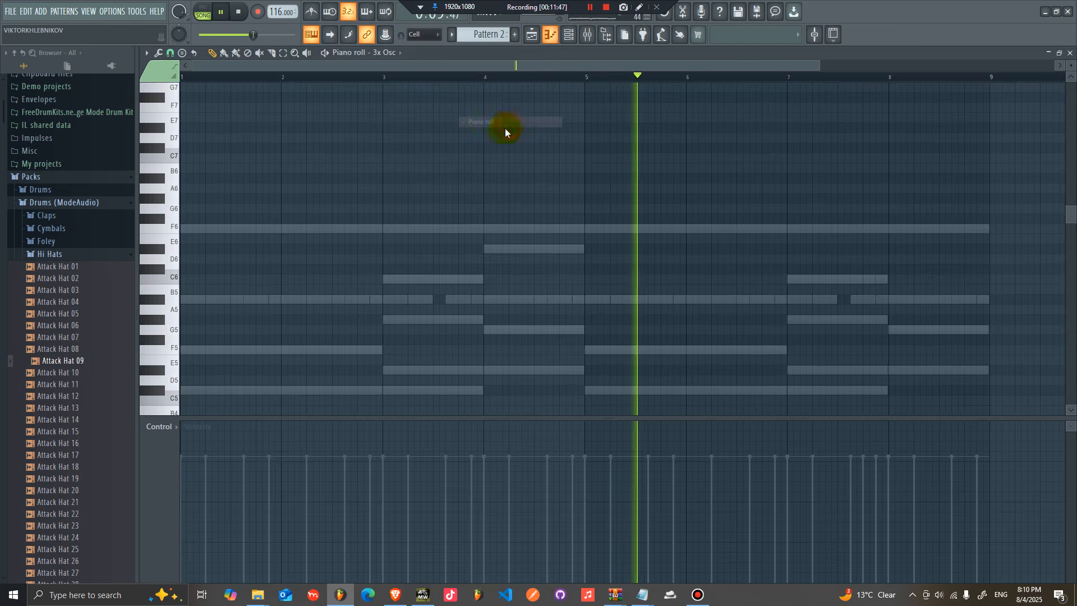
scroll(308, 231, "down", 10)
key("space")
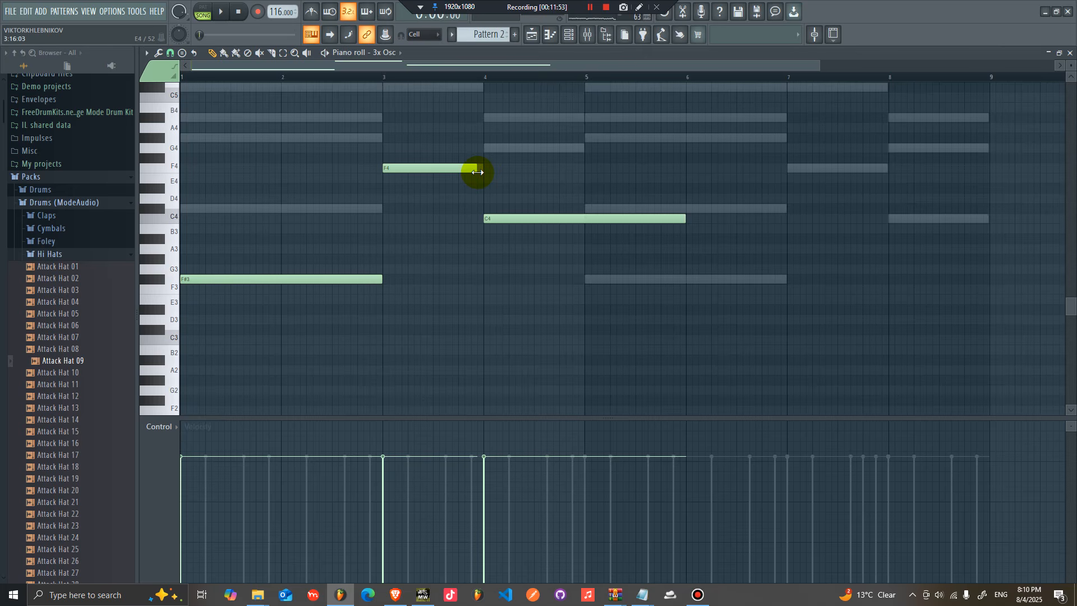
left_click_drag(683, 218, 580, 219)
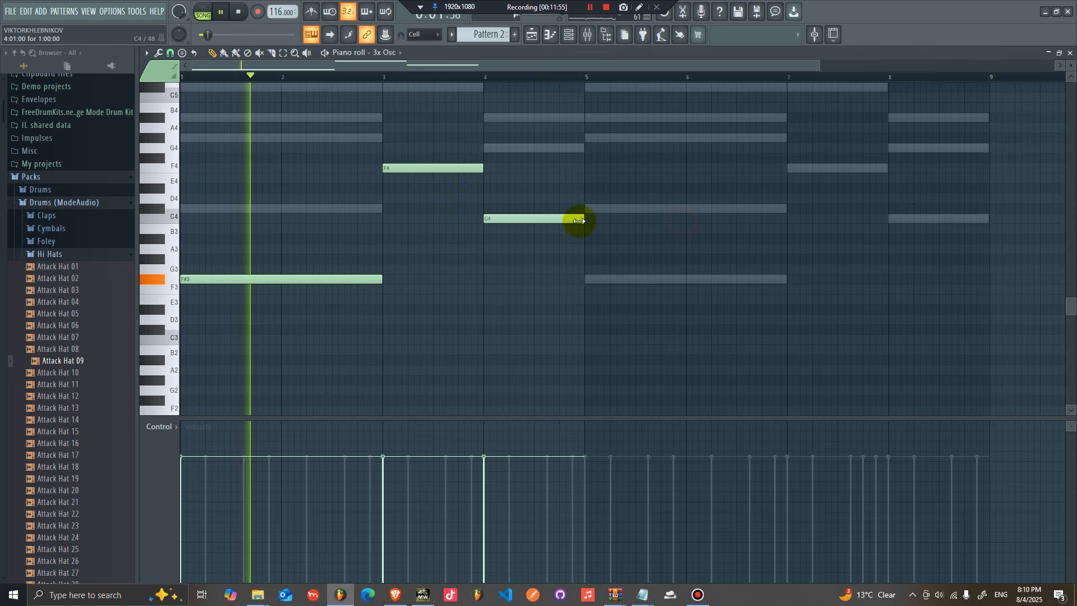
key("ctrl+b")
key("ctrl+d")
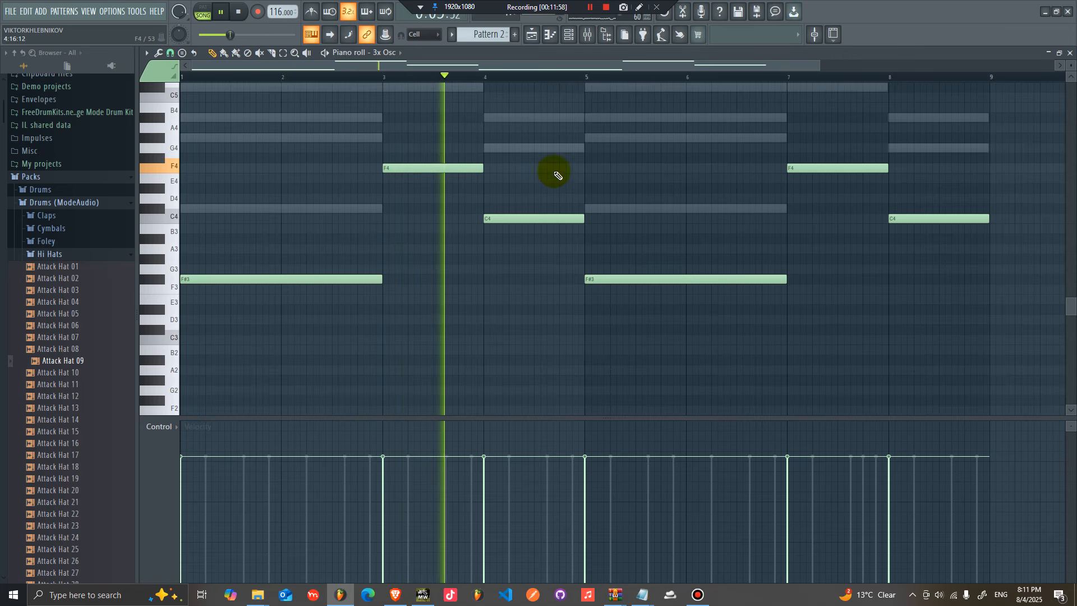
Step: Select both F4 notes and move them down an octave to F3
left_click_drag(909, 183, 428, 168)
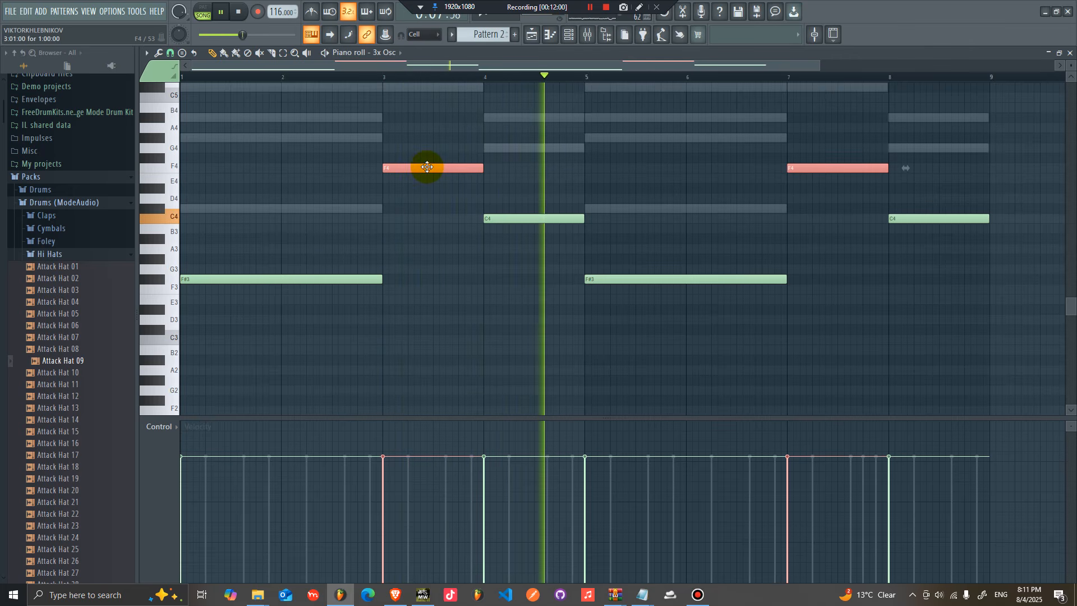
key("ctrl+Down")
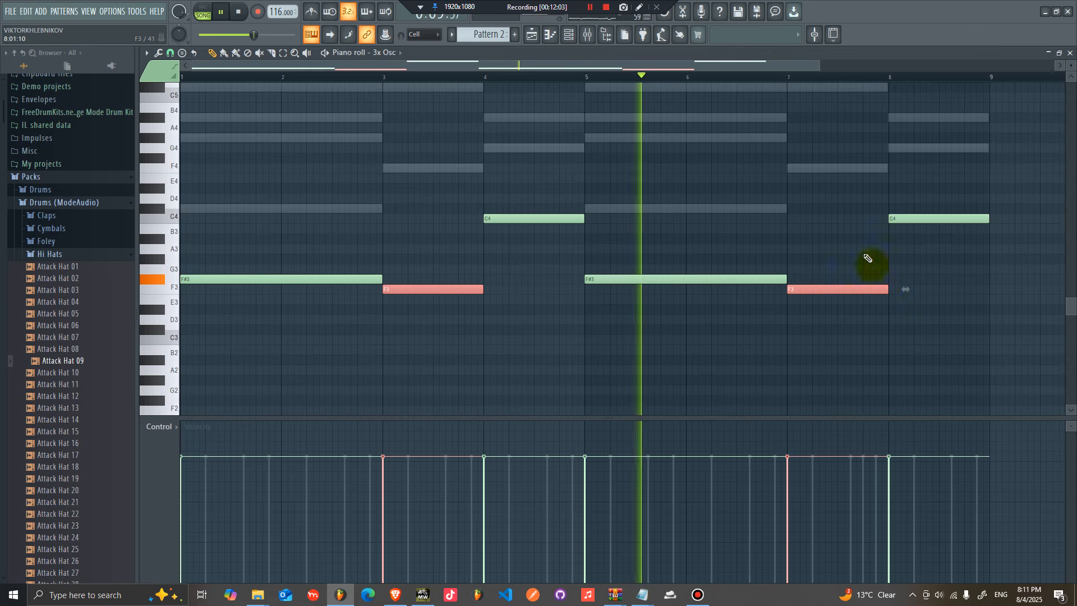
Step: Shorten the second F3 note to end partway through bar 7 and add a short E4 note filling the rest of that bar
left_click_drag(888, 289, 849, 290)
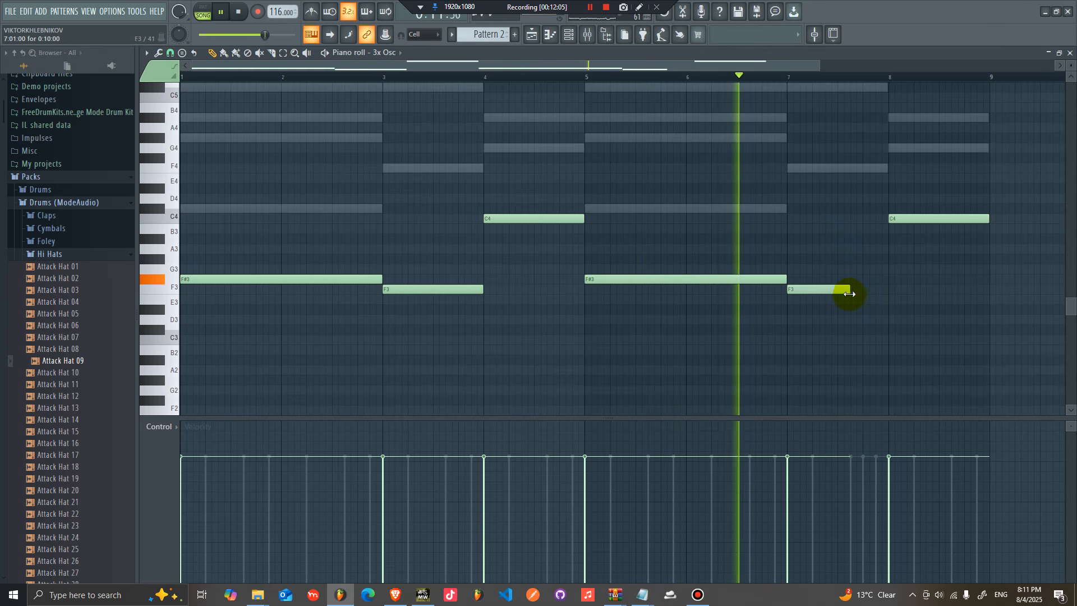
left_click(862, 168)
left_click_drag(912, 168, 885, 168)
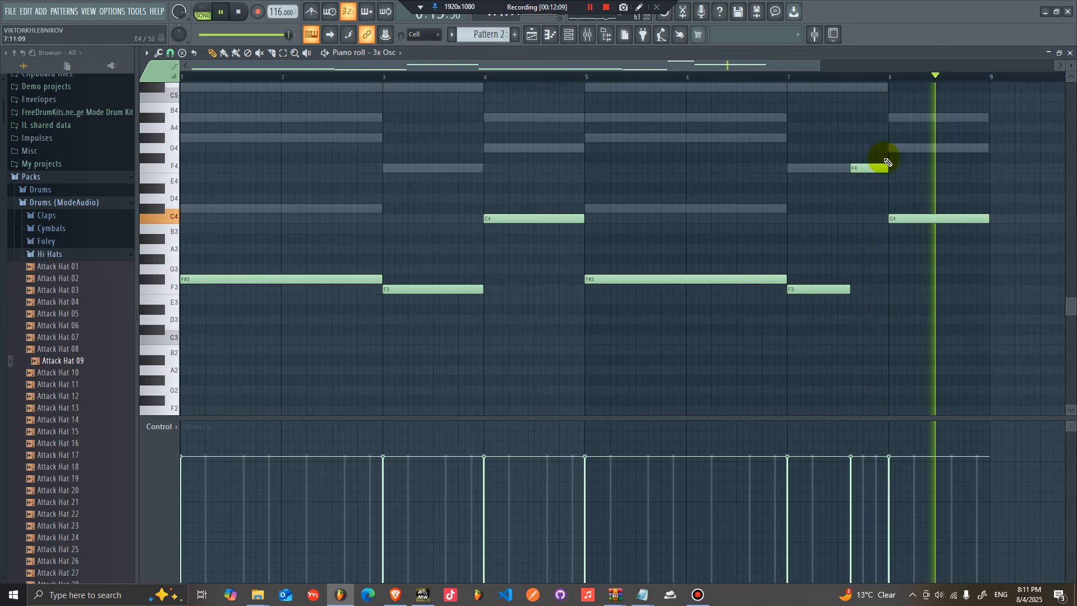
Step: Save the project as ep1.flp in a new folder named cwmpipo under Downloads > Grove Mix
left_click(568, 34)
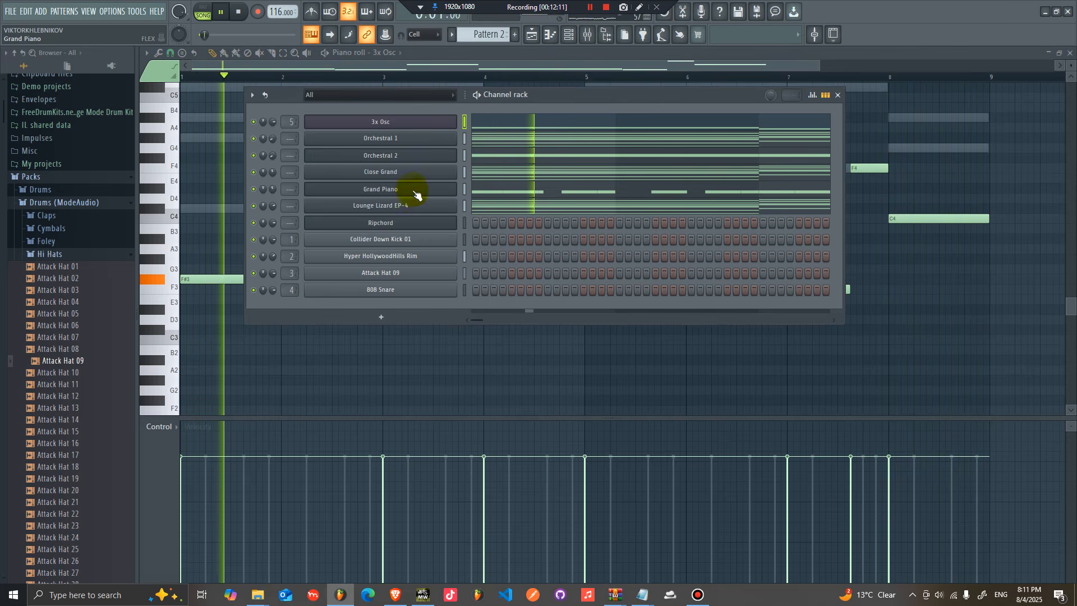
right_click(416, 130)
left_click(577, 134)
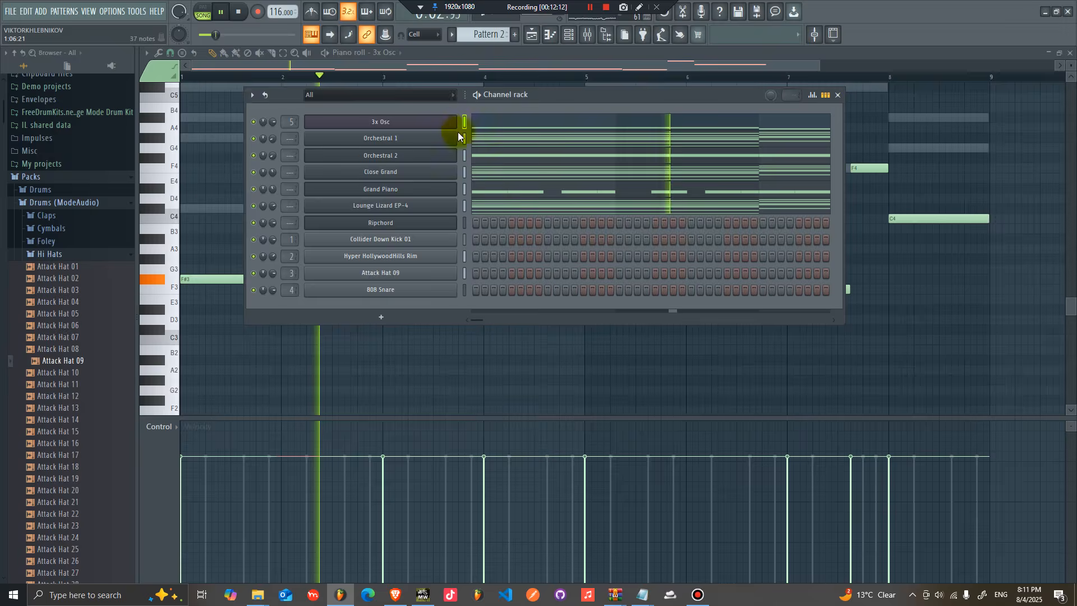
key("ctrl+a")
key("ctrl+s")
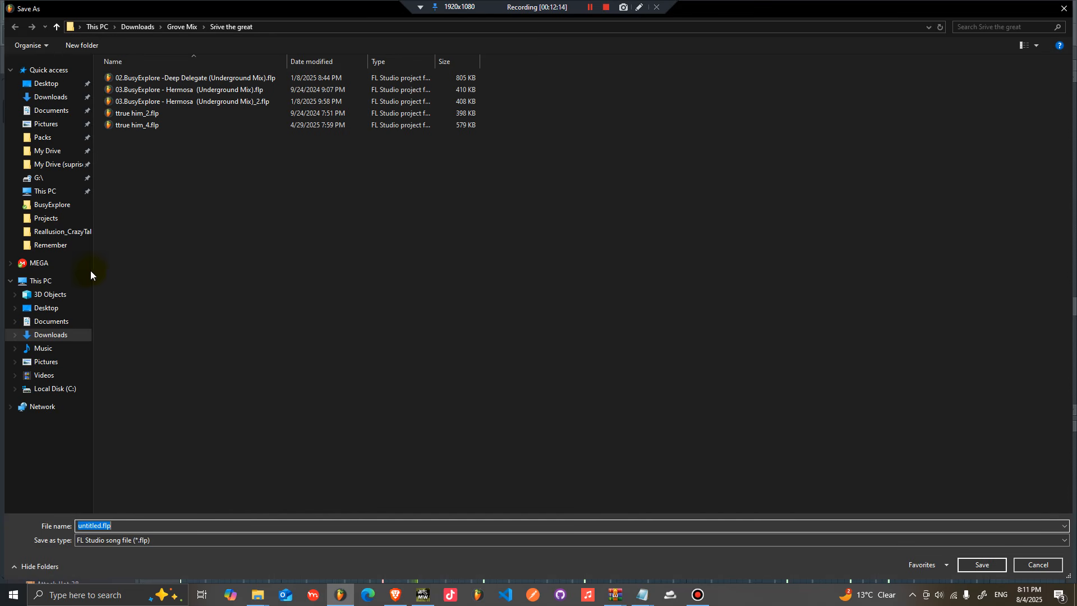
left_click(183, 28)
right_click(762, 264)
mouse_move(825, 406)
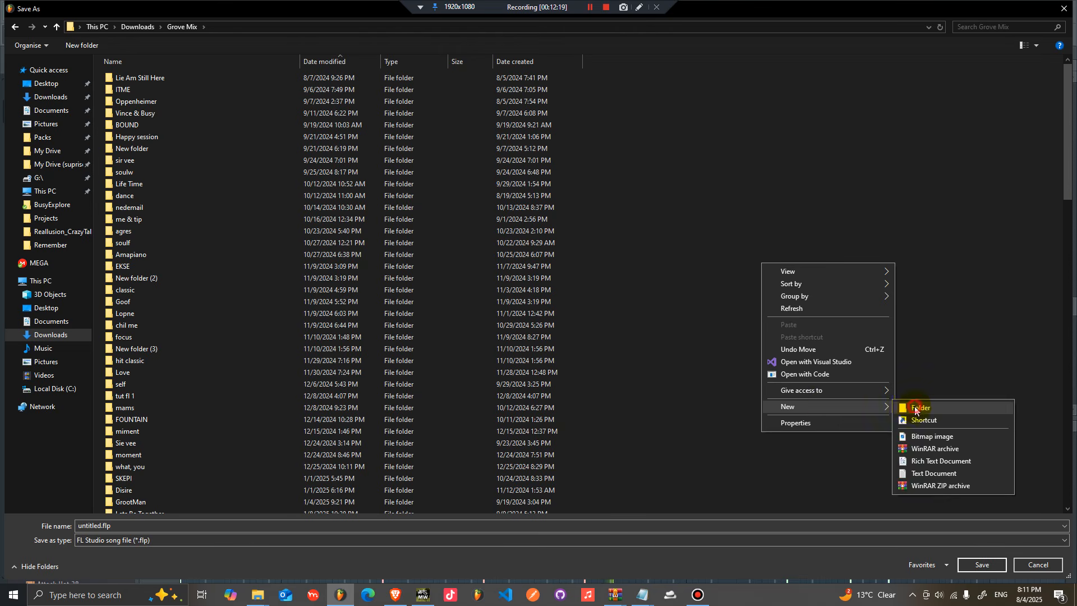
left_click(915, 409)
type("cwmpipo")
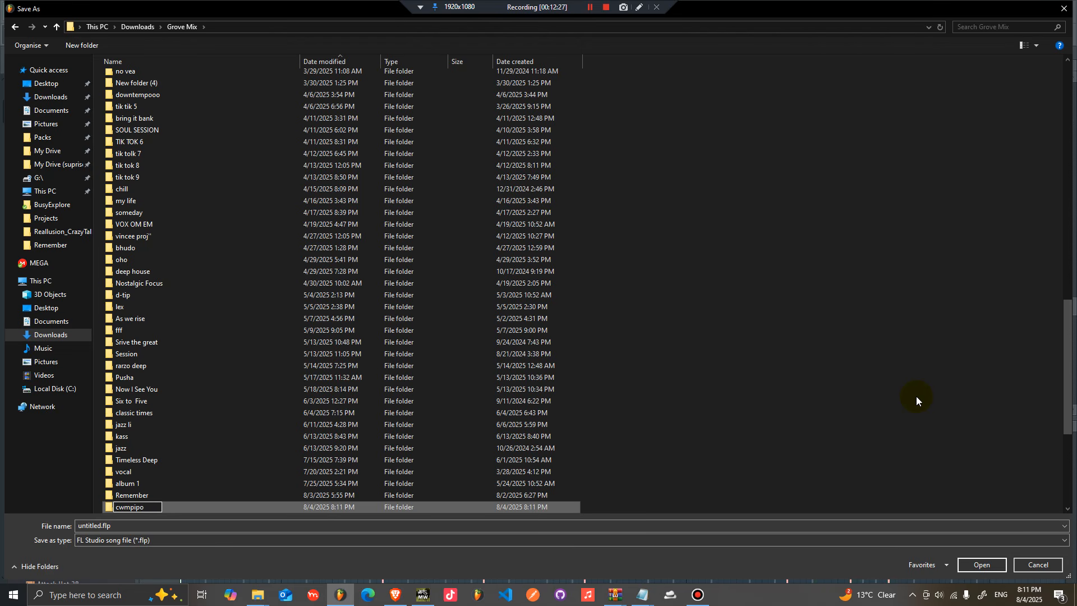
key("Return")
key("Return")
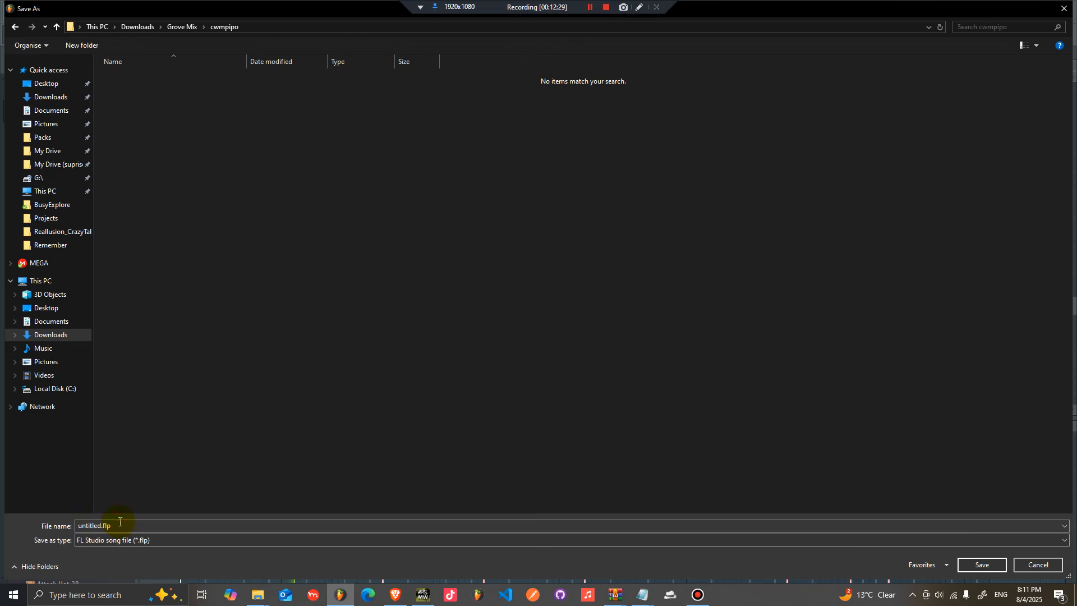
type("ep1")
key("Return")
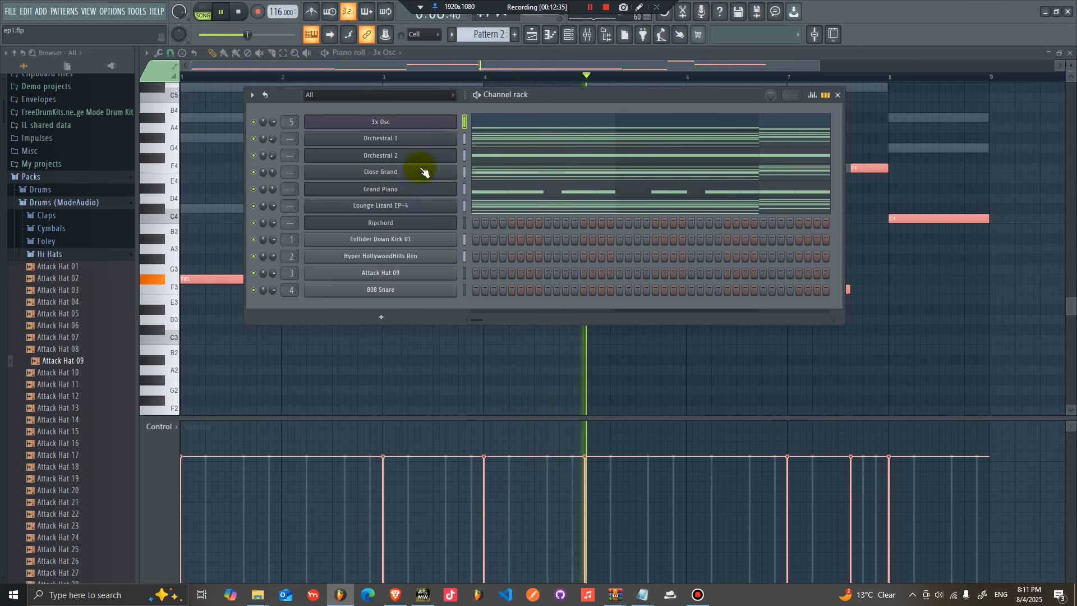
Step: Insert a Harmless instrument channel into the channel rack
right_click(412, 124)
left_click(432, 124)
right_click(433, 124)
left_click(567, 137)
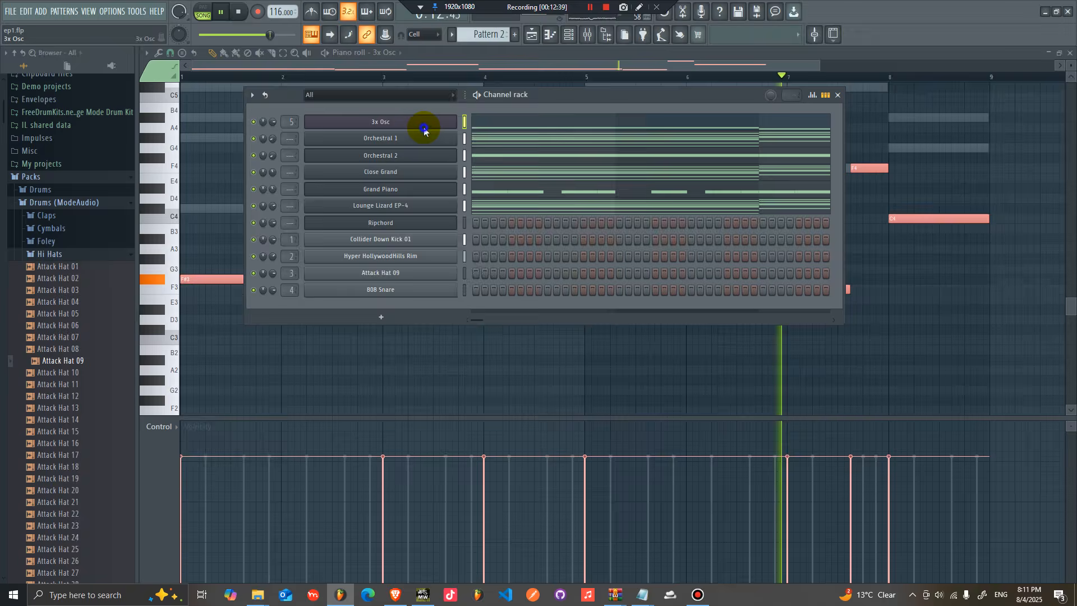
right_click(420, 131)
mouse_move(531, 211)
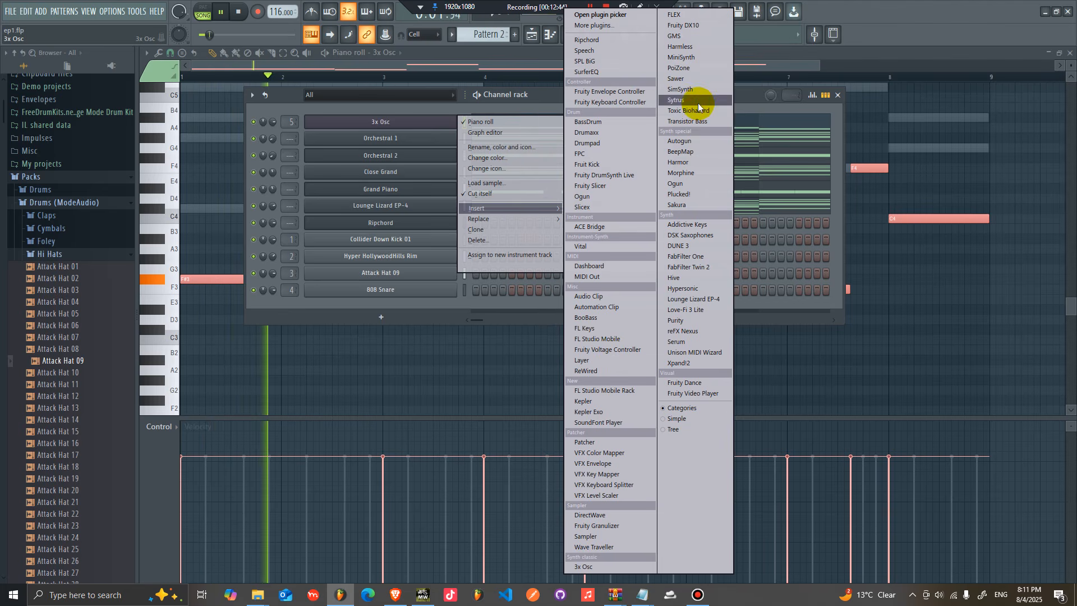
left_click(687, 47)
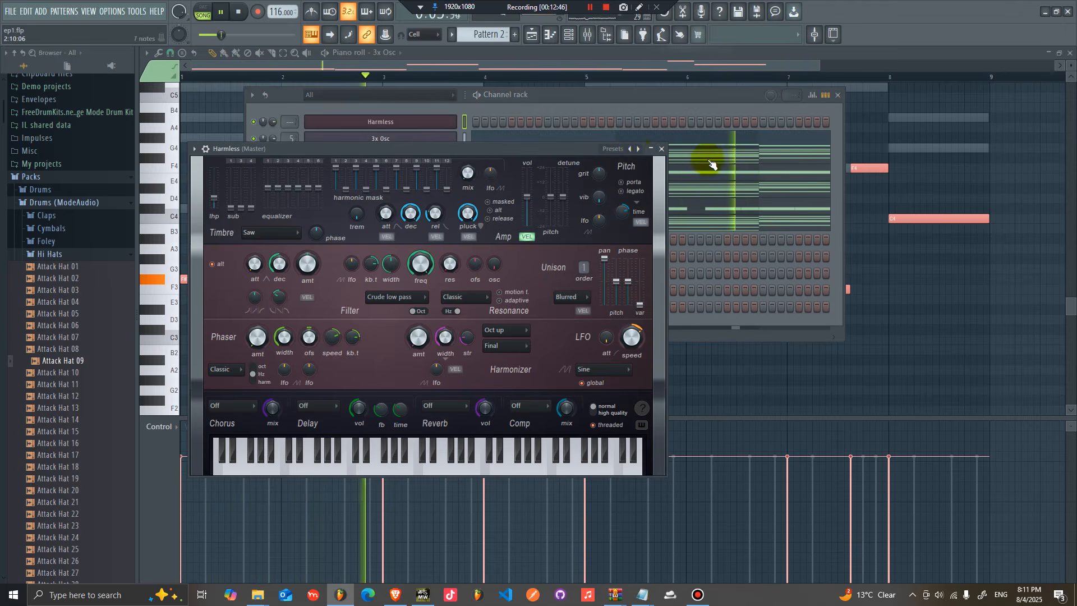
Step: Load the Obligatory Jump FG preset into the Harmless channel
left_click(628, 149)
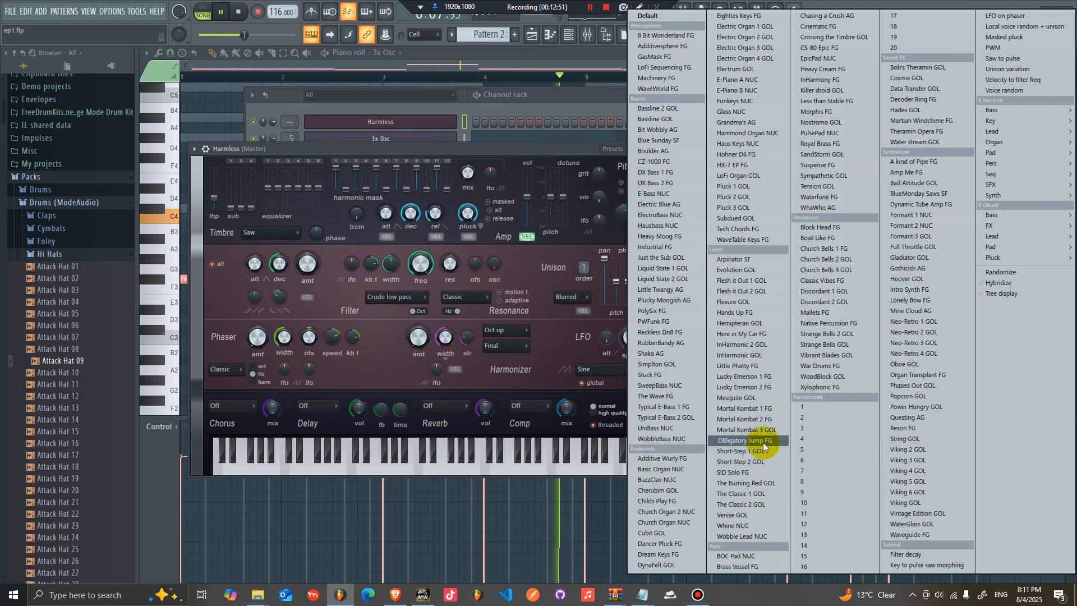
left_click(765, 447)
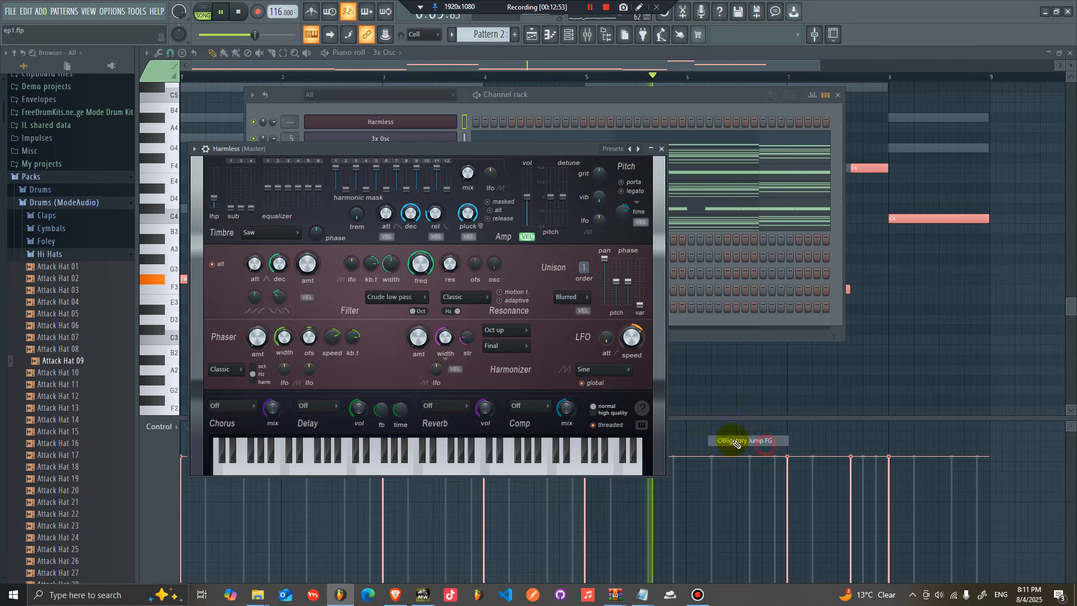
right_click(434, 124)
left_click(612, 144)
left_click_drag(234, 147, 348, 128)
left_click_drag(272, 122, 272, 140)
double_click(371, 121)
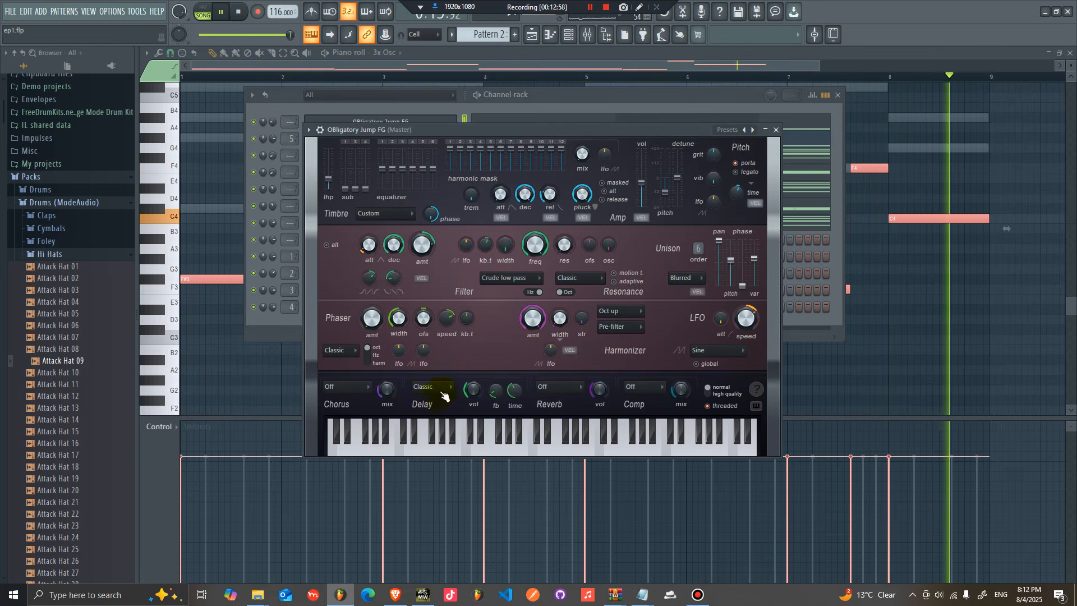
Step: Adjust the Harmless patch: switch the delay off, set unison order to 9, and lower timbre EQ bands 5 and 6
left_click(432, 387)
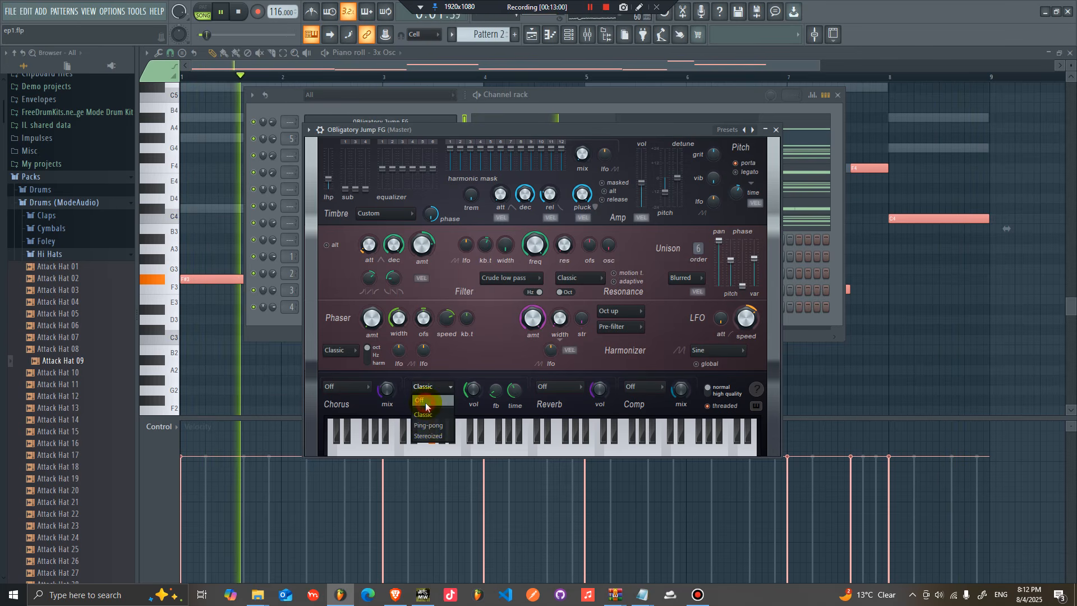
left_click(423, 399)
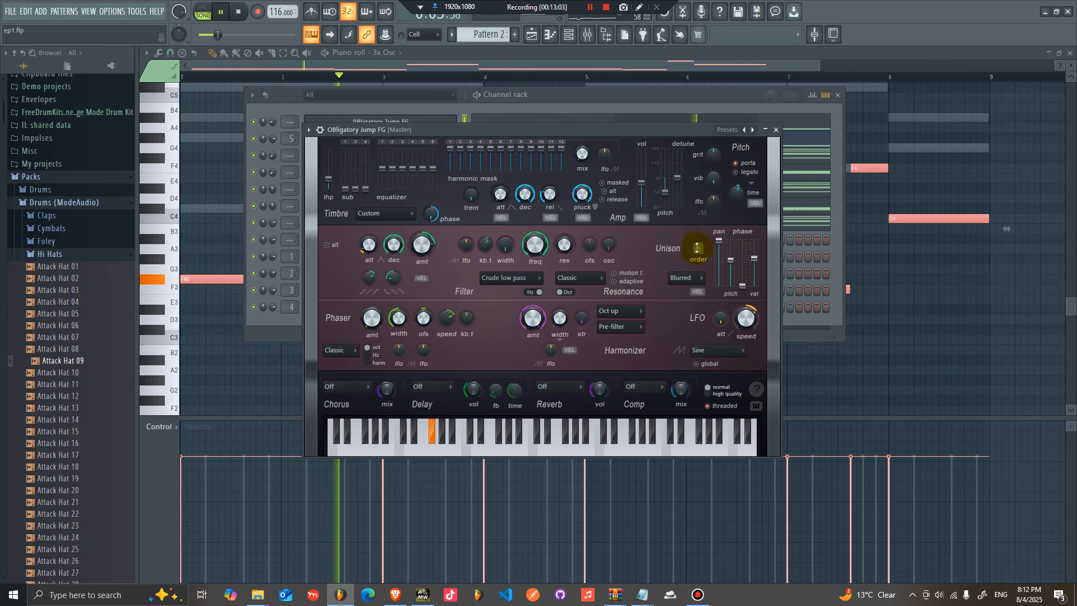
scroll(698, 251, "up", 3)
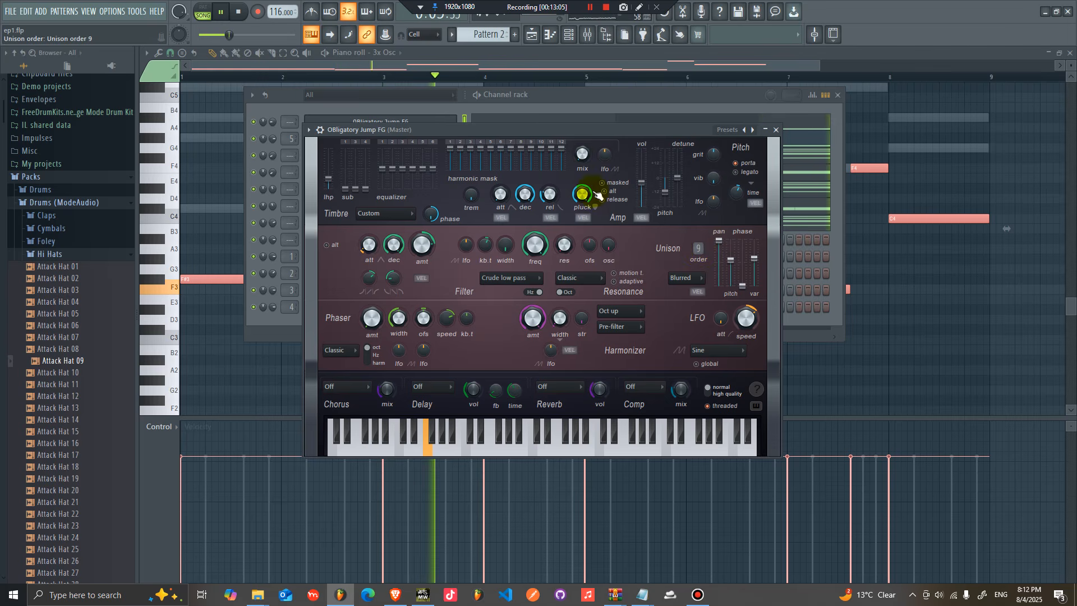
left_click_drag(433, 168, 427, 179)
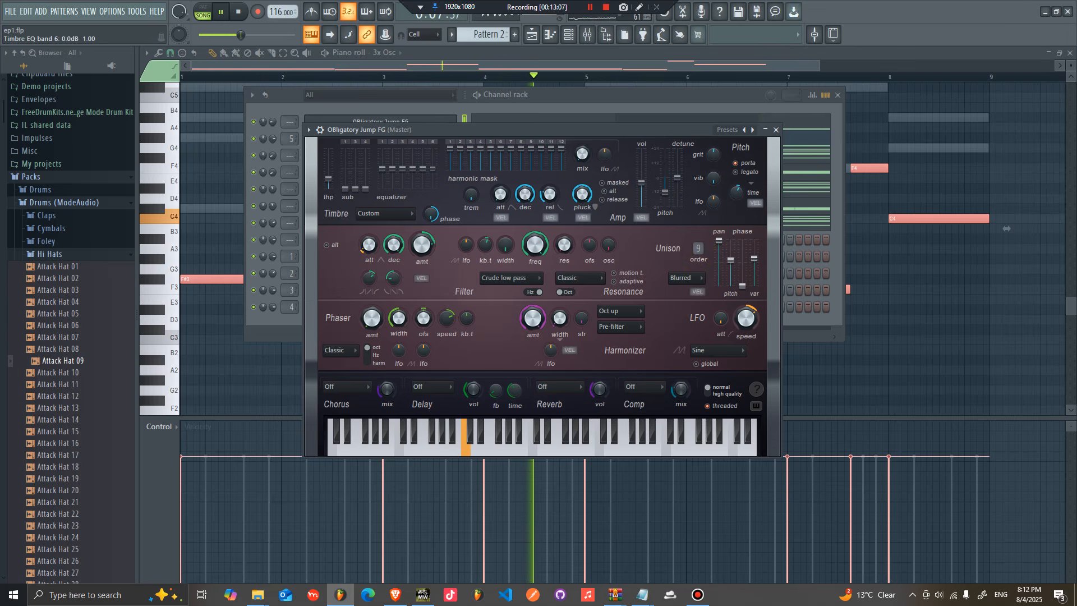
left_click_drag(422, 177, 423, 189)
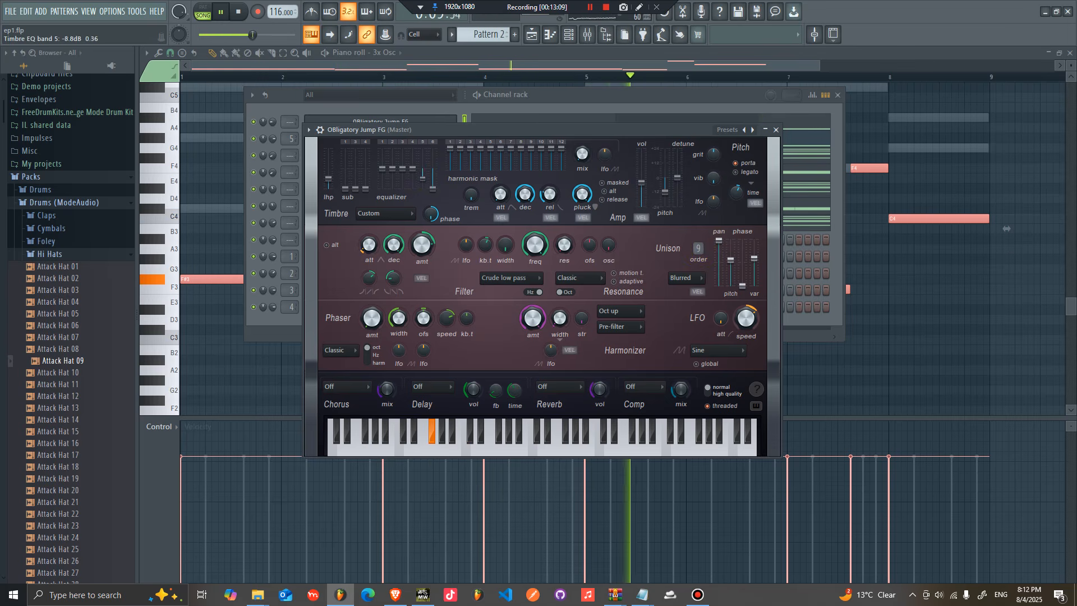
Step: Set the Obligatory Jump FG channel volume to 38%
left_click_drag(273, 121, 272, 113)
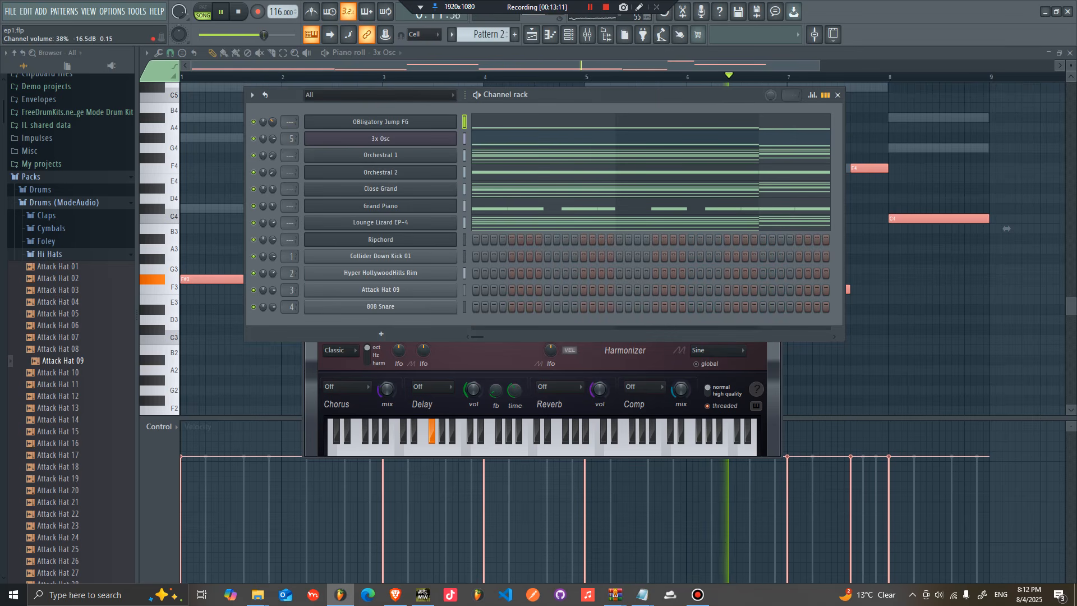
left_click(336, 121)
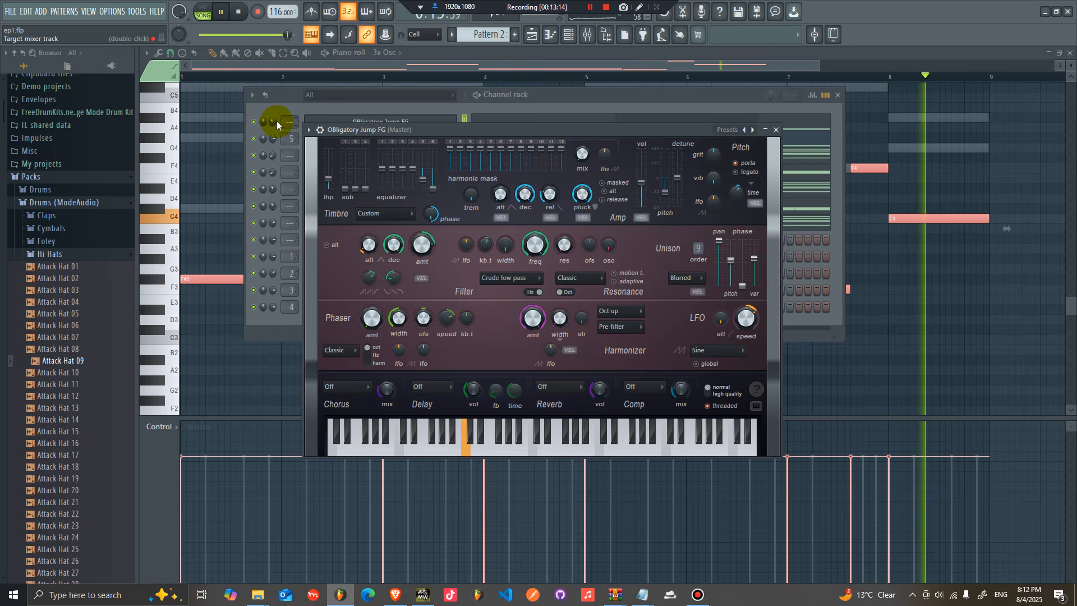
left_click_drag(277, 123, 275, 124)
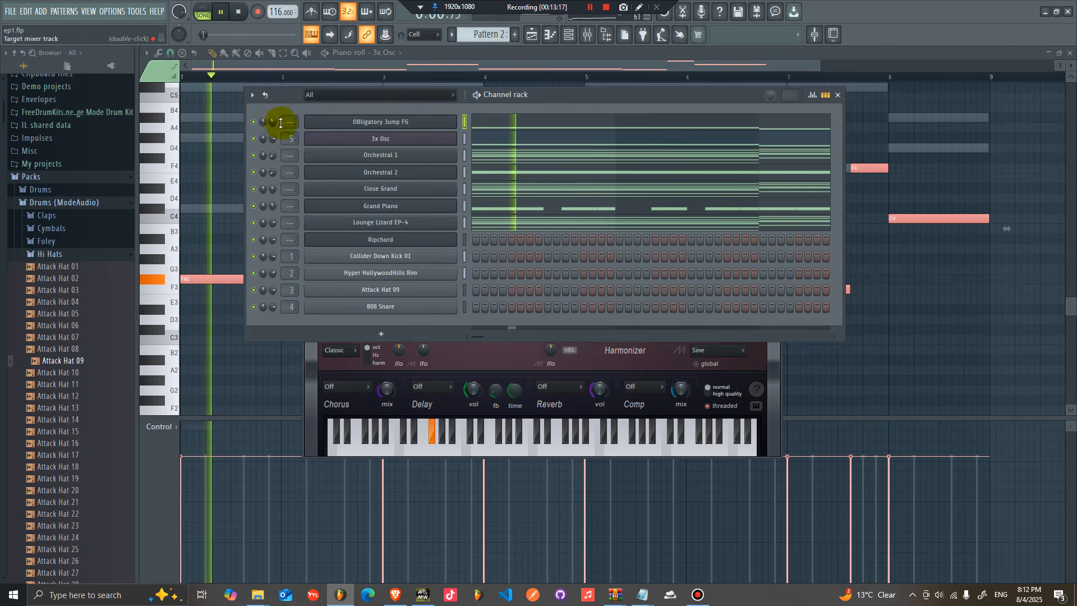
Step: Open the Grand Piano channel's mixer track and add Fruity Reeverb 2 to its tenth effect slot
right_click(440, 210)
left_click(436, 209)
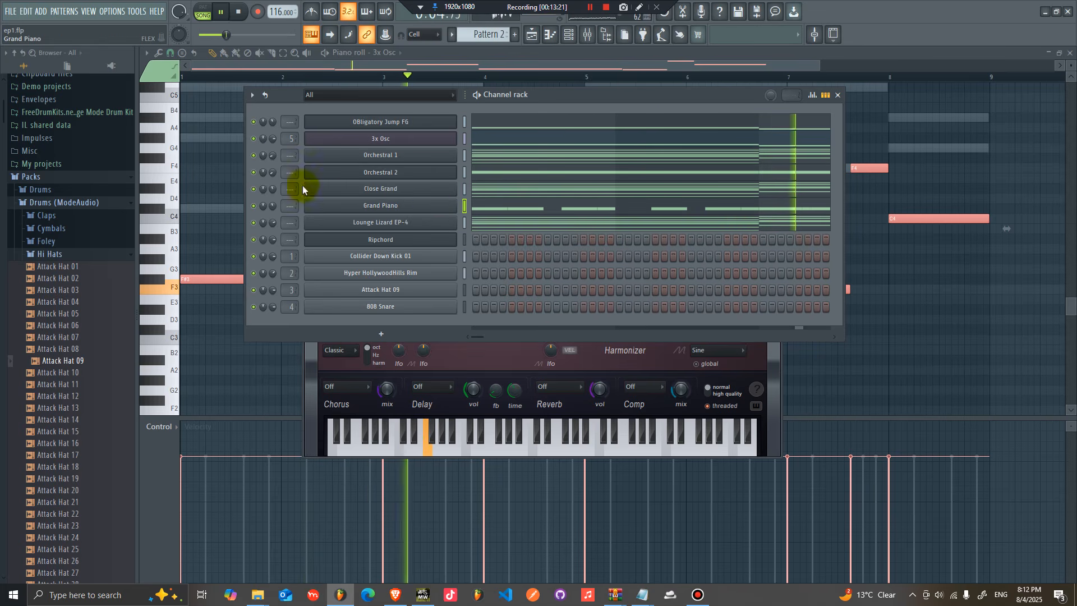
left_click(375, 206)
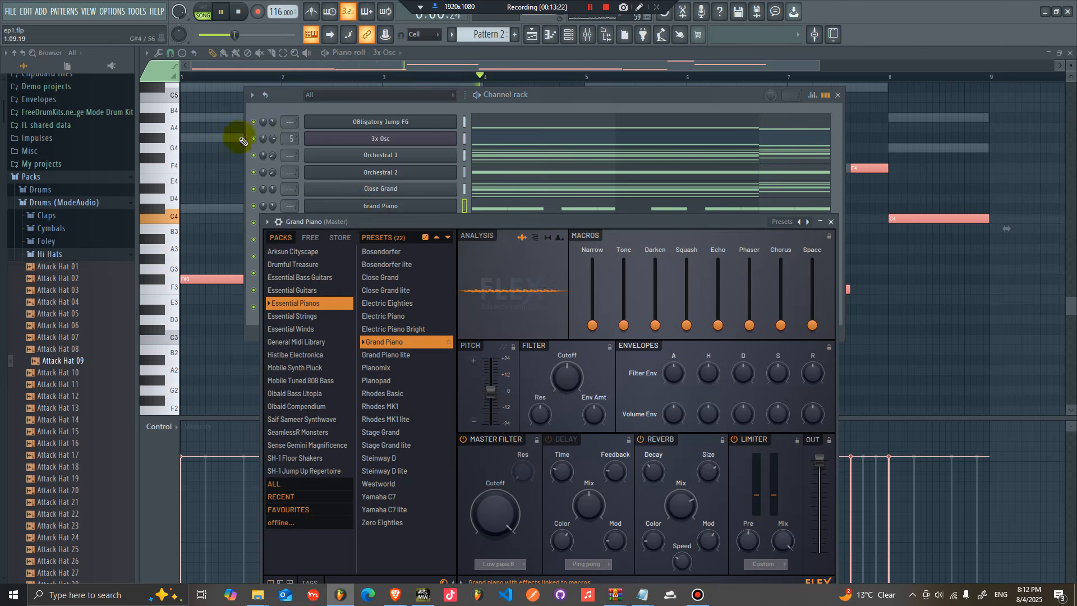
left_click(275, 222)
left_click(430, 259)
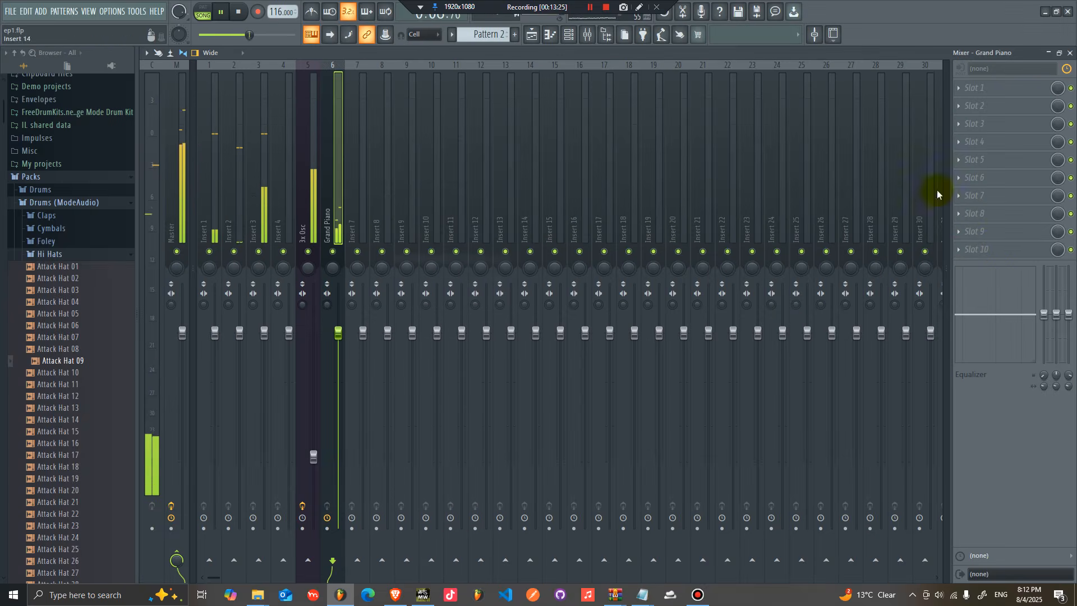
left_click(988, 248)
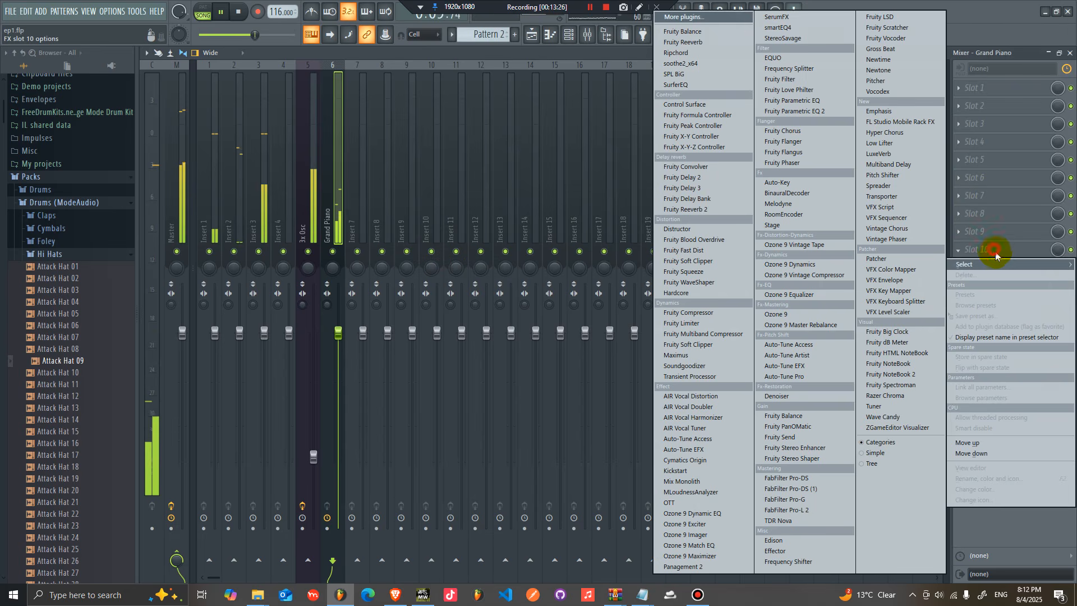
left_click(710, 209)
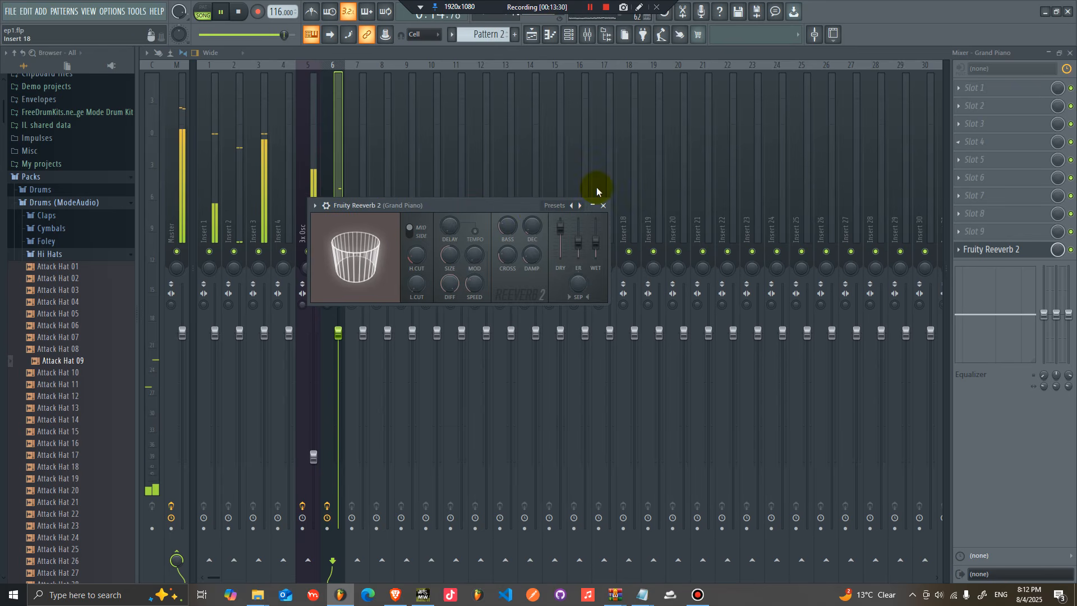
left_click_drag(425, 205, 501, 201)
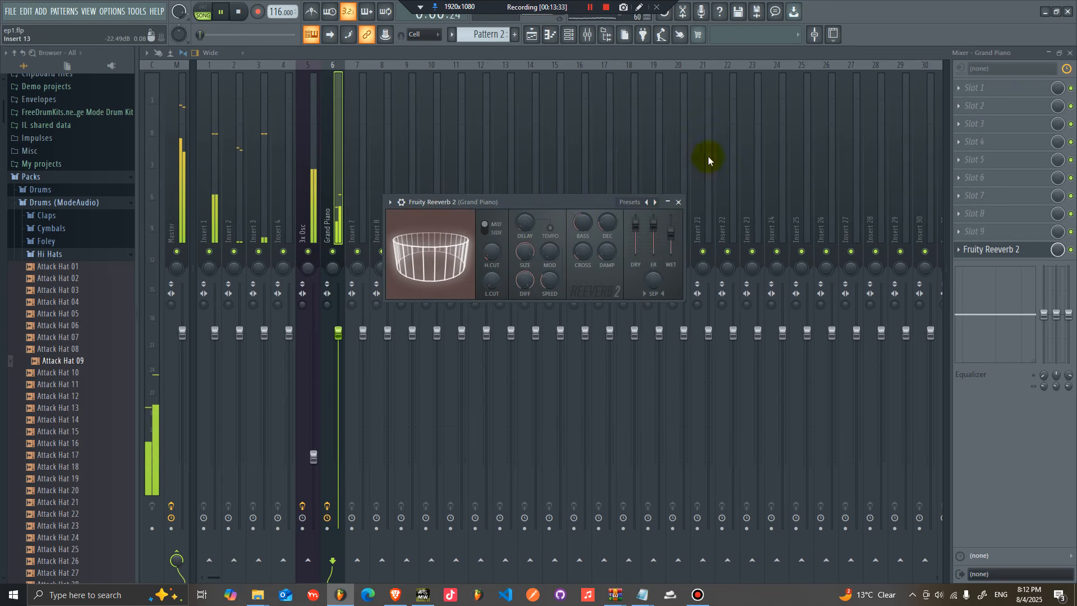
Step: Add Fruity parametric EQ 2 to the Grand Piano track and cut one of its upper-mid bands
left_click(1004, 159)
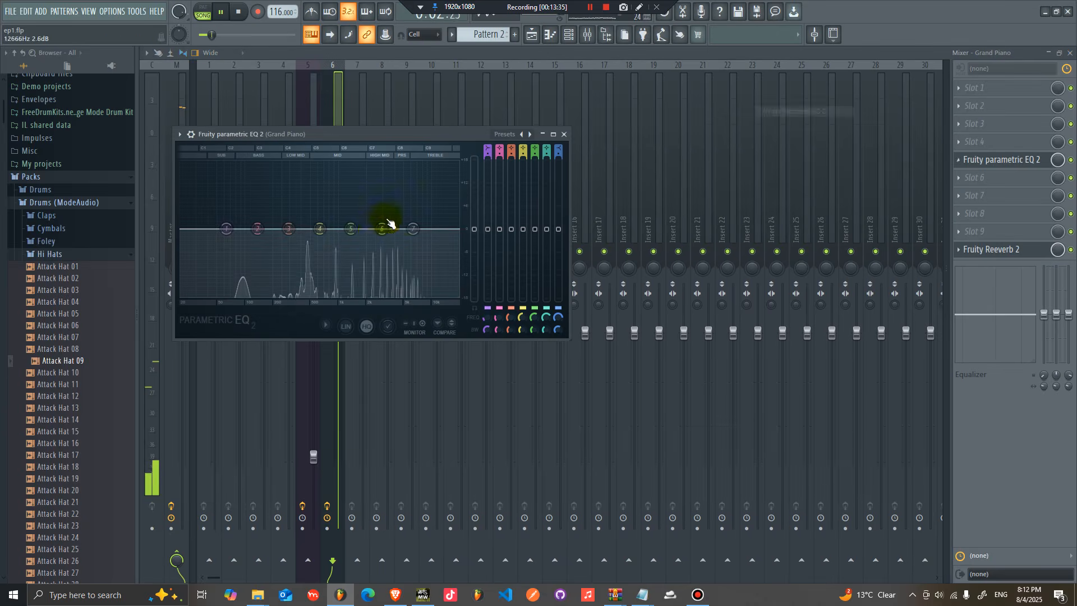
left_click_drag(381, 204, 351, 232)
mouse_move(380, 205)
left_mouse_down()
mouse_move(412, 223)
mouse_move(351, 230)
mouse_move(381, 213)
left_mouse_up()
Step: Clone the Grand Piano channel and switch the clone to the Rhodes Basic preset
left_click(588, 34)
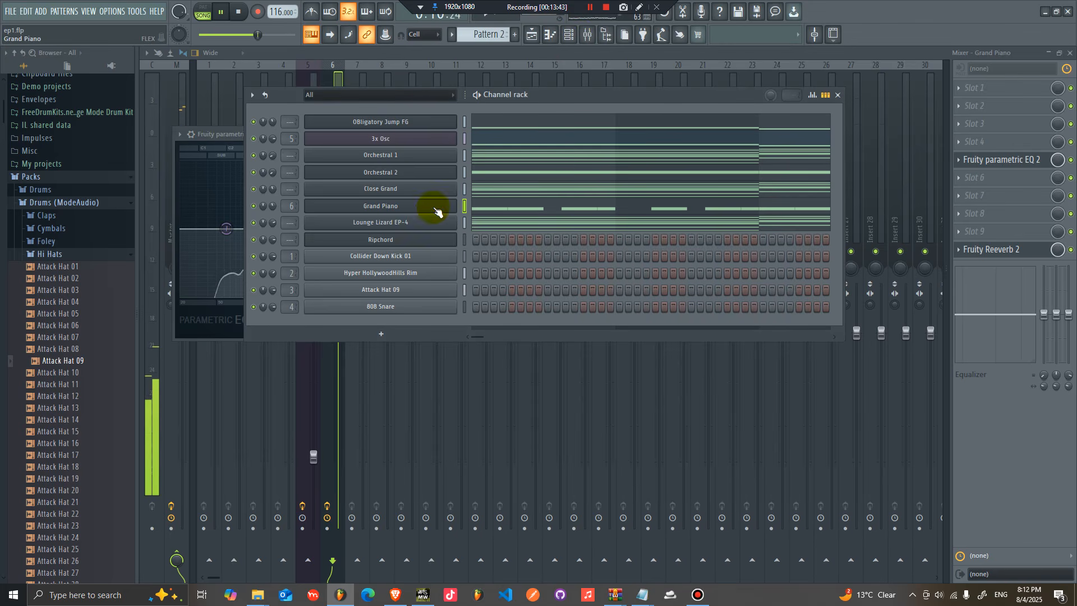
right_click(456, 202)
left_click(481, 313)
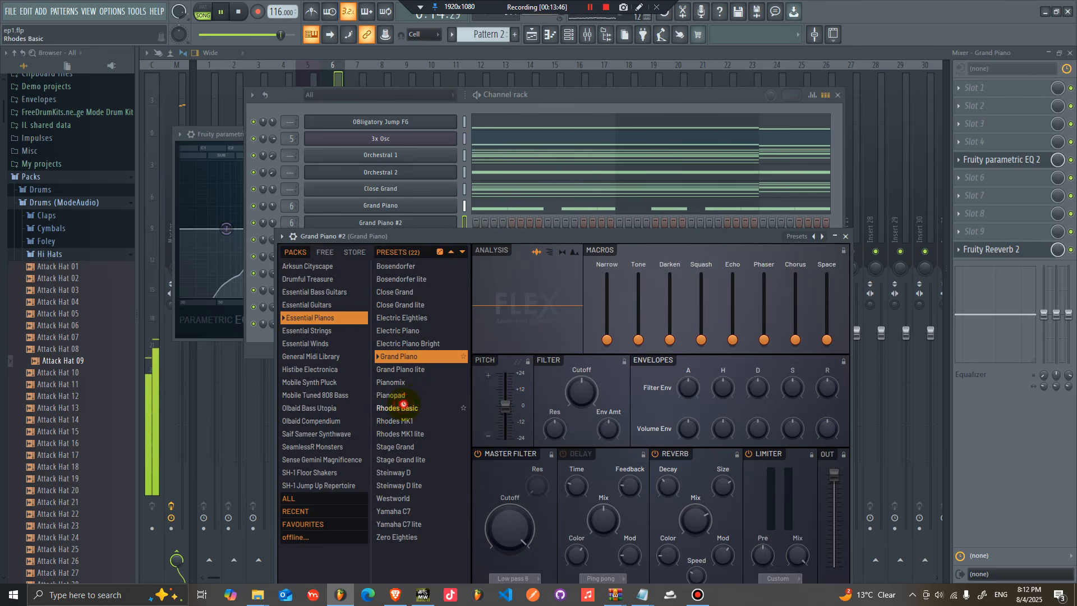
left_click(582, 105)
Step: Open the Rhodes Basic piano roll, place a short G4 note just before bar 5, and transpose it up an octave
right_click(457, 218)
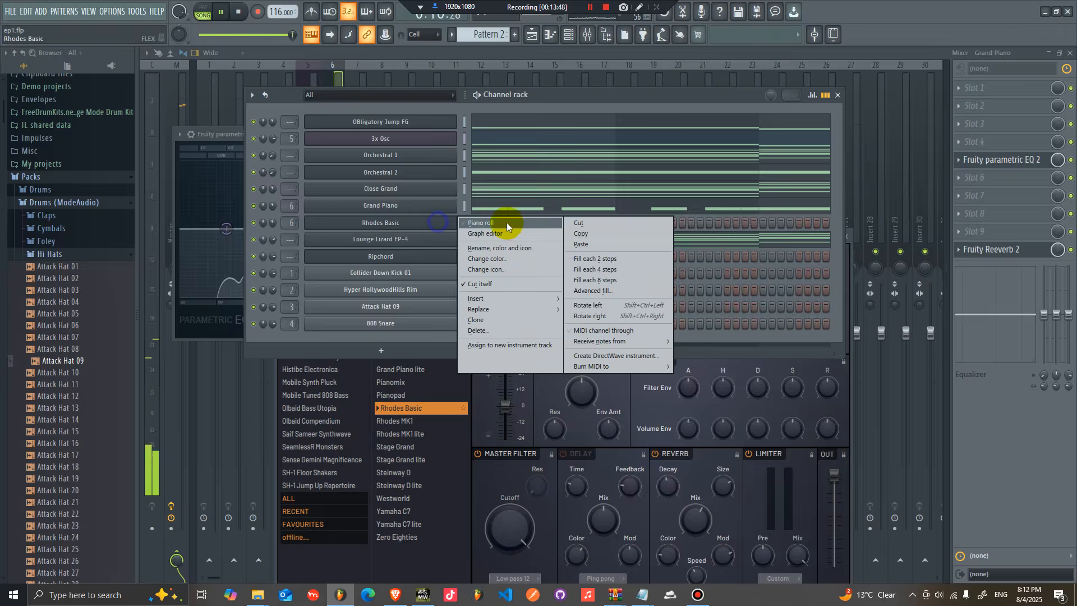
left_click(477, 224)
left_click(358, 210)
left_click_drag(365, 210, 558, 147)
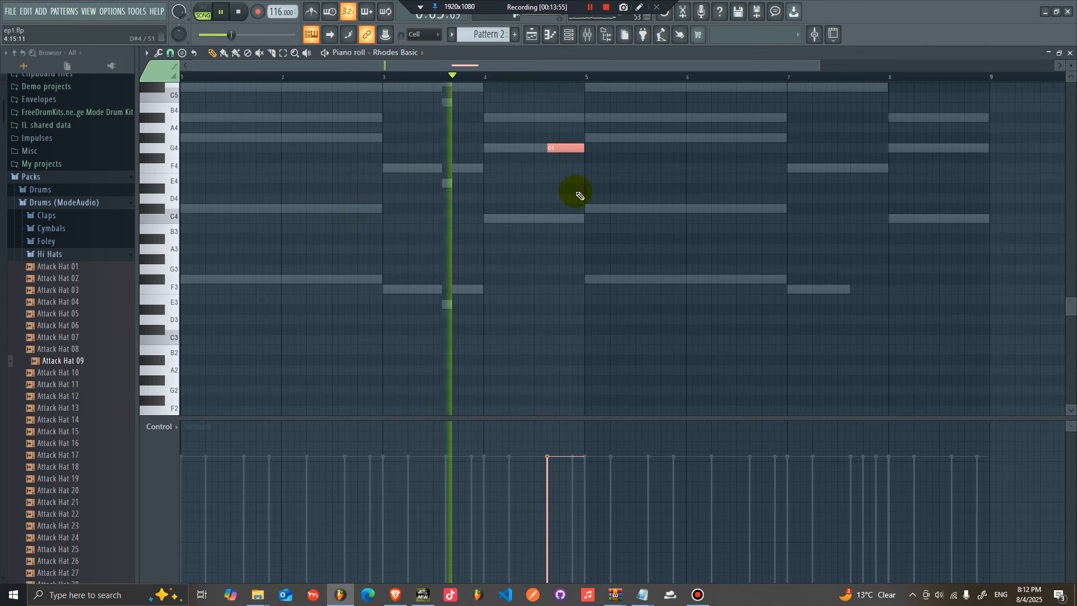
scroll(575, 189, "up", 1)
key("ctrl+Up")
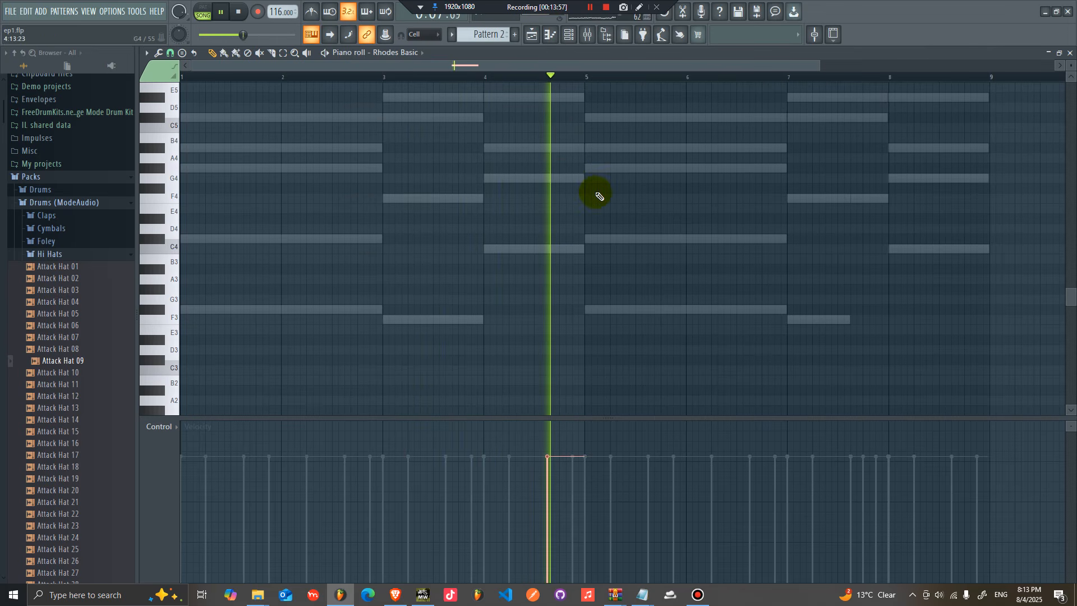
Step: Place short F5 and A#5 notes just before bars 3 and 7 in the Rhodes Basic piano roll
scroll(601, 197, "up", 2)
left_click_drag(569, 117, 769, 141)
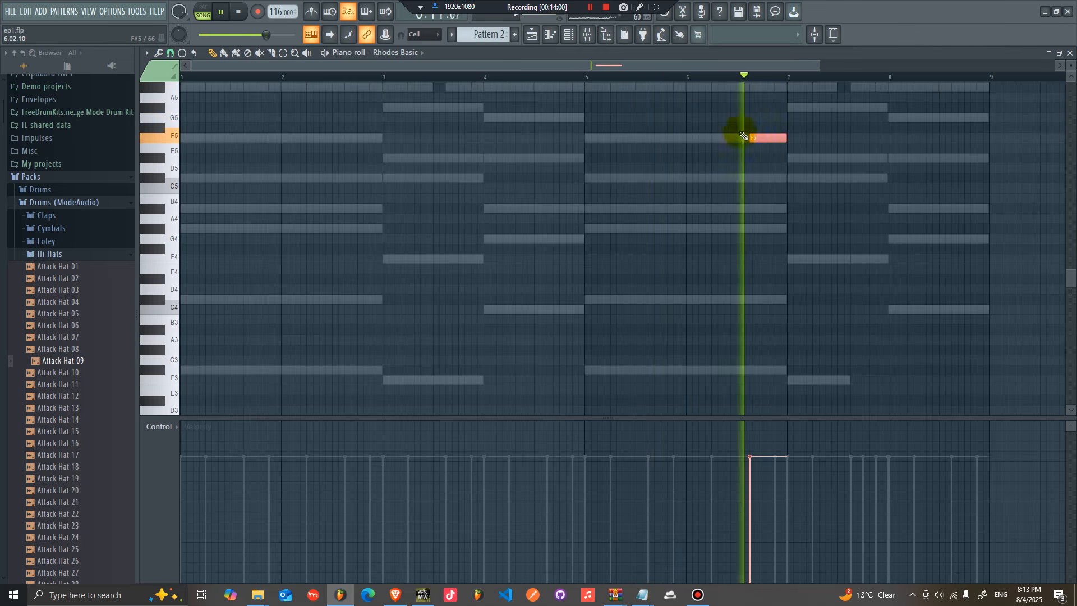
left_click(348, 138)
left_click_drag(822, 135, 359, 105)
scroll(416, 120, "up", 2)
left_click_drag(905, 135, 345, 217)
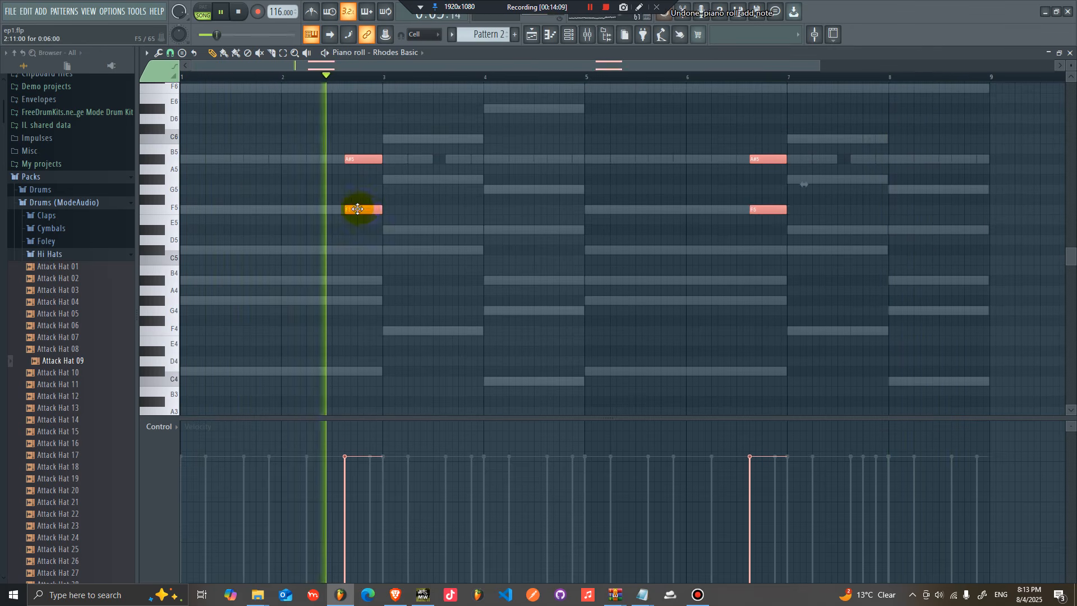
Step: Copy the F5 and A#5 notes to just before bars 5 and 9
left_click_drag(358, 210, 559, 212)
left_click(565, 227, "ctrl")
left_click_drag(565, 160, 564, 161)
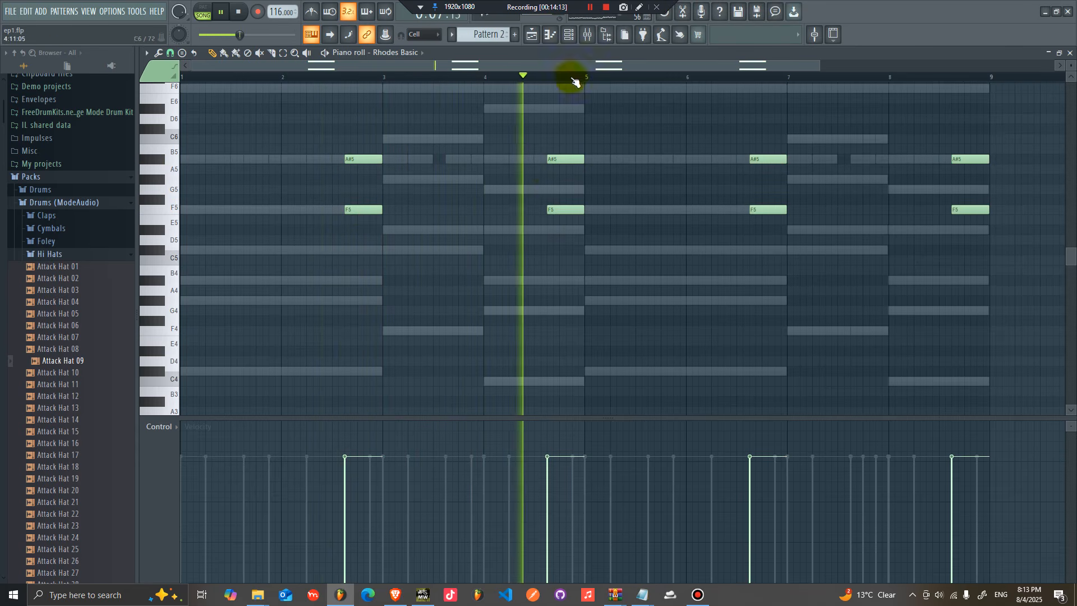
Step: Route the Rhodes Basic channel to a free mixer track
left_click(571, 40)
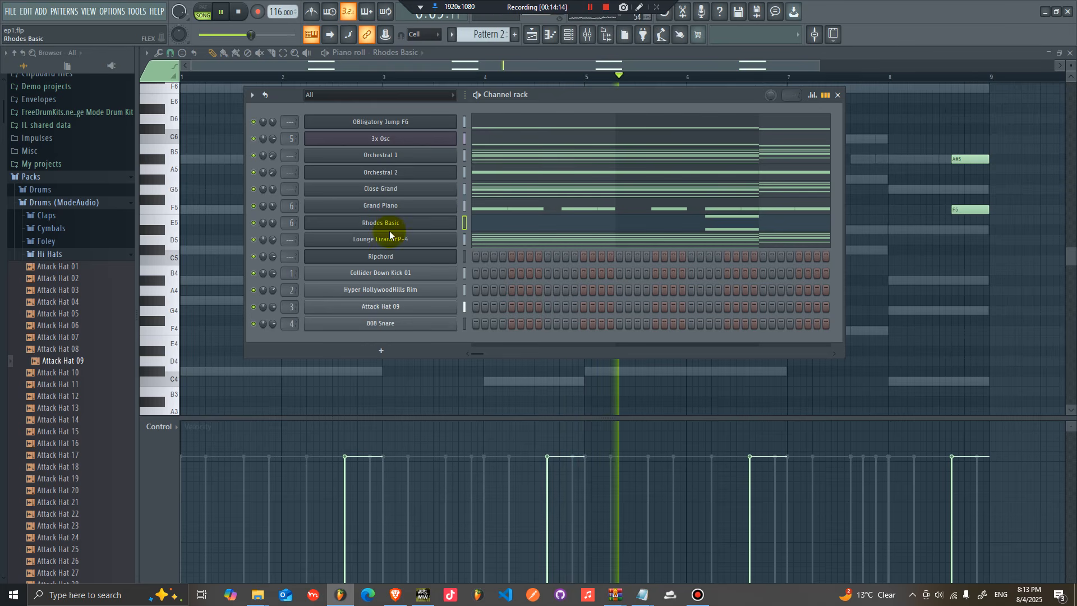
left_click(387, 223)
left_click(281, 236)
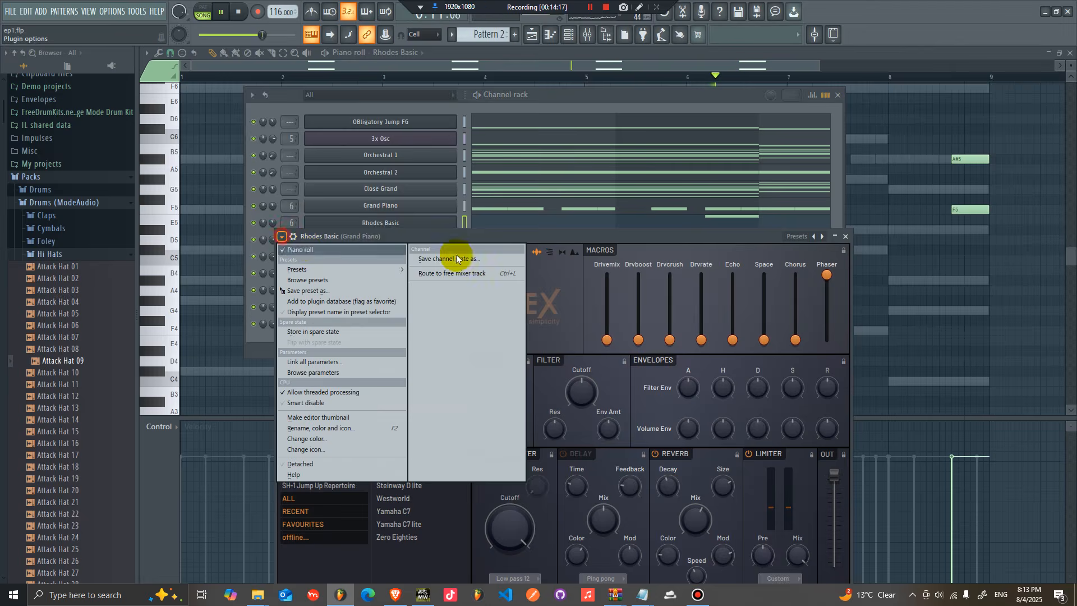
left_click(453, 273)
Step: Add Fruity Reeverb 2 to slot 10 and Fruity Delay 2 to slot 3 of the Rhodes Basic mixer track
left_click(1001, 124)
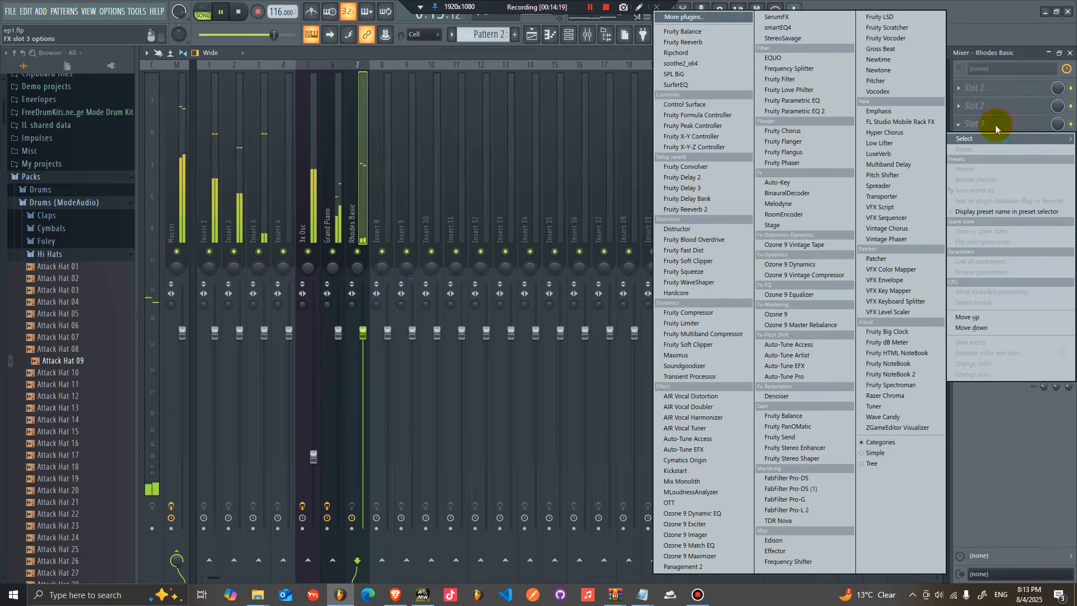
left_click(1021, 117)
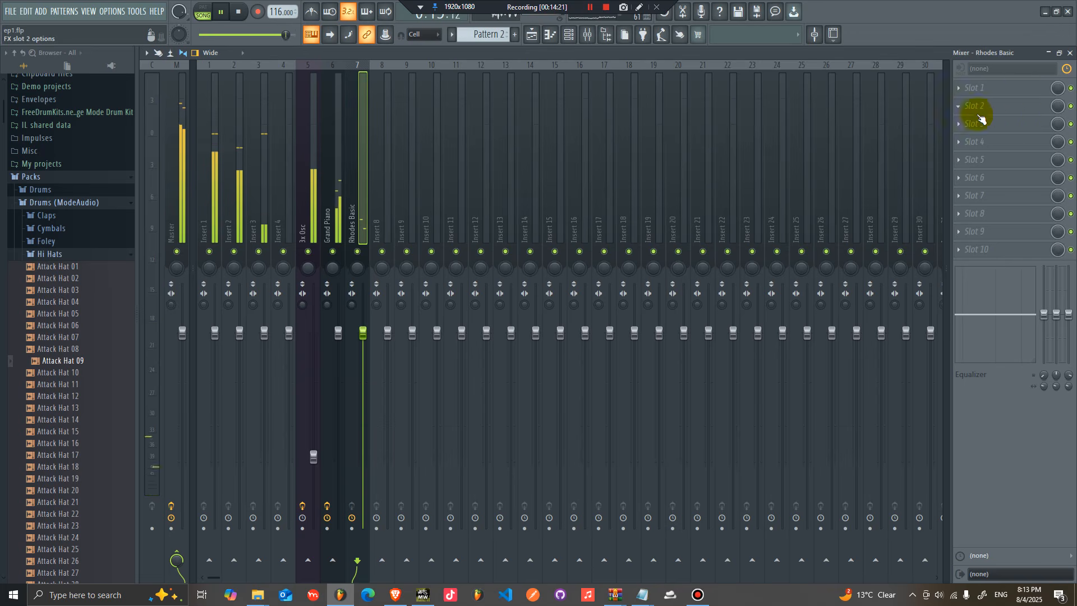
left_click(987, 246)
left_click(737, 234)
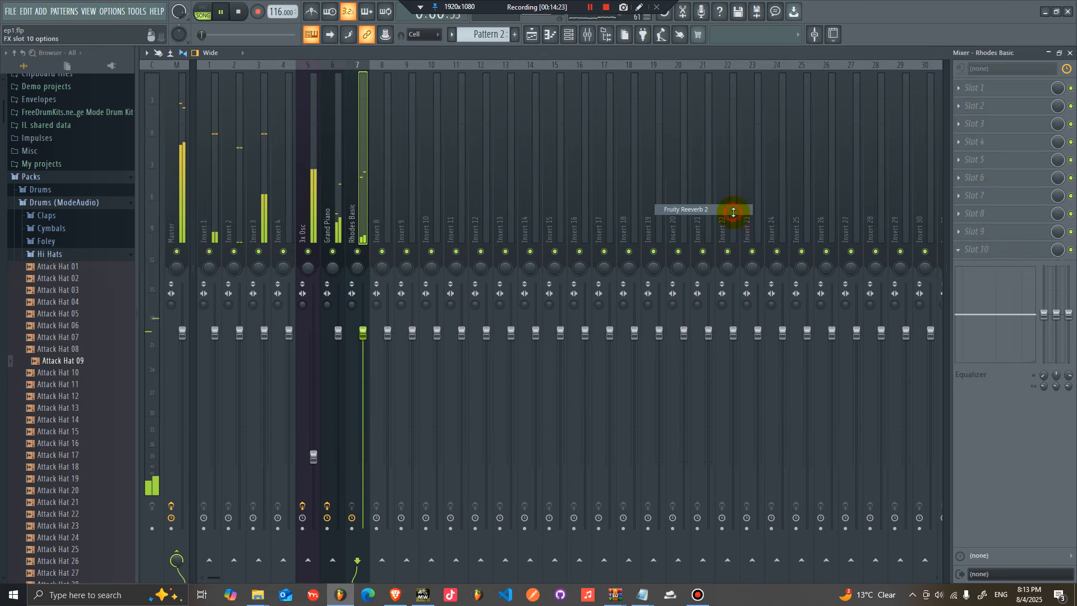
left_click(979, 124)
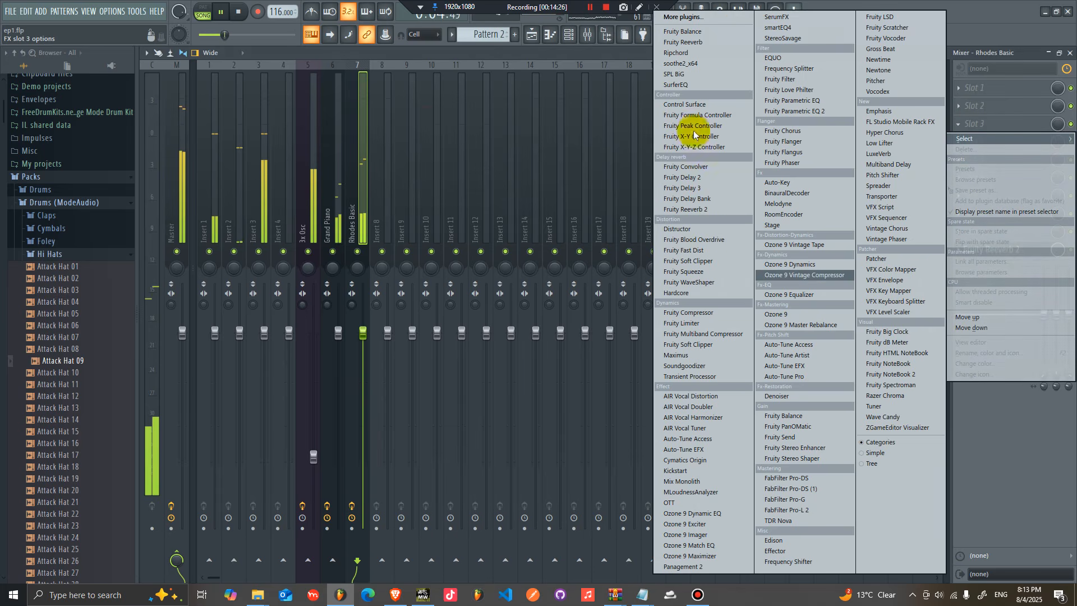
left_click(701, 178)
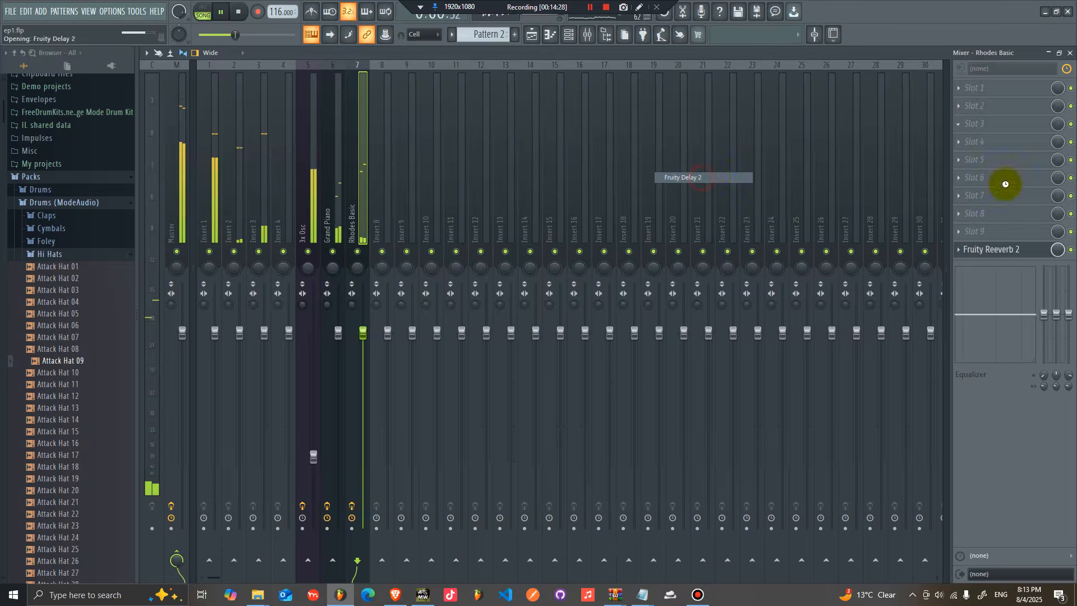
Step: Add Gross Beat to slot 4 of the Rhodes Basic track and apply its Sidechain volume preset
left_click(997, 143)
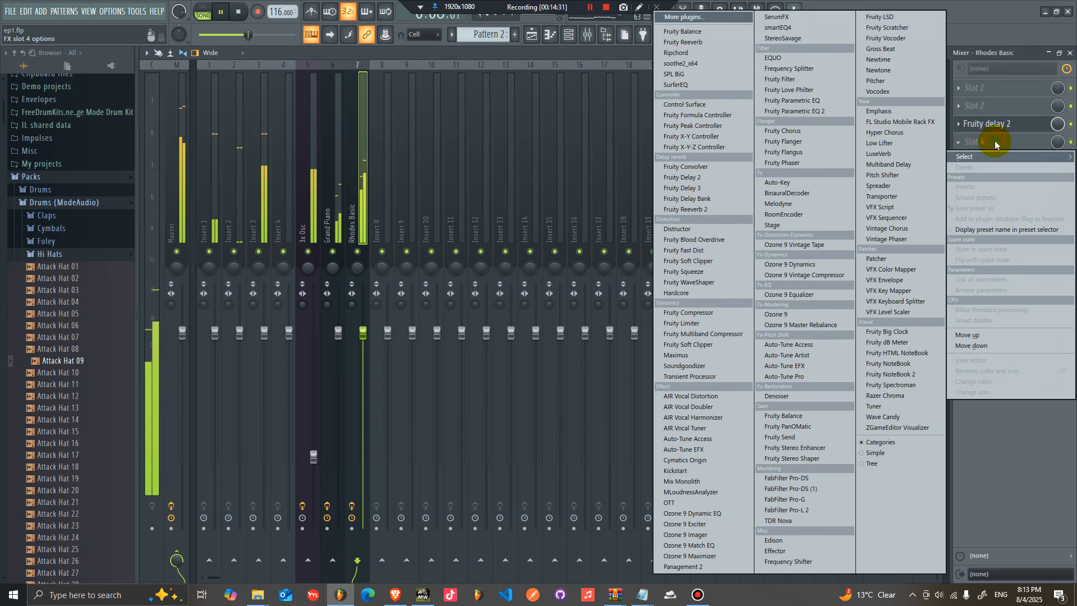
left_click(890, 51)
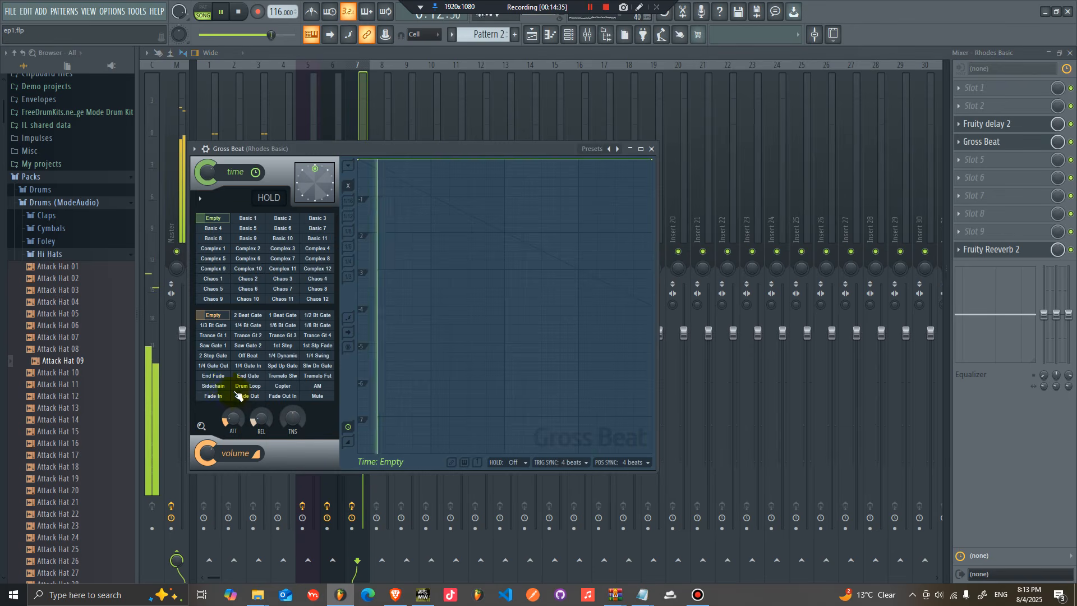
left_click(215, 386)
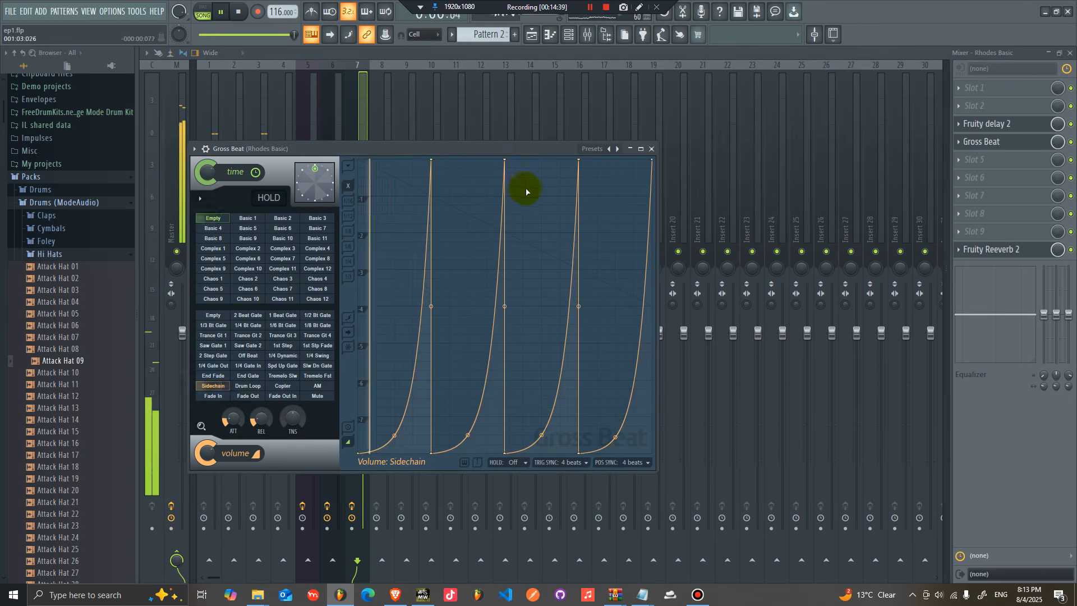
Step: Insert a new Lounge Lizard EP-4 channel after Rhodes Basic in the channel rack
left_click(539, 39)
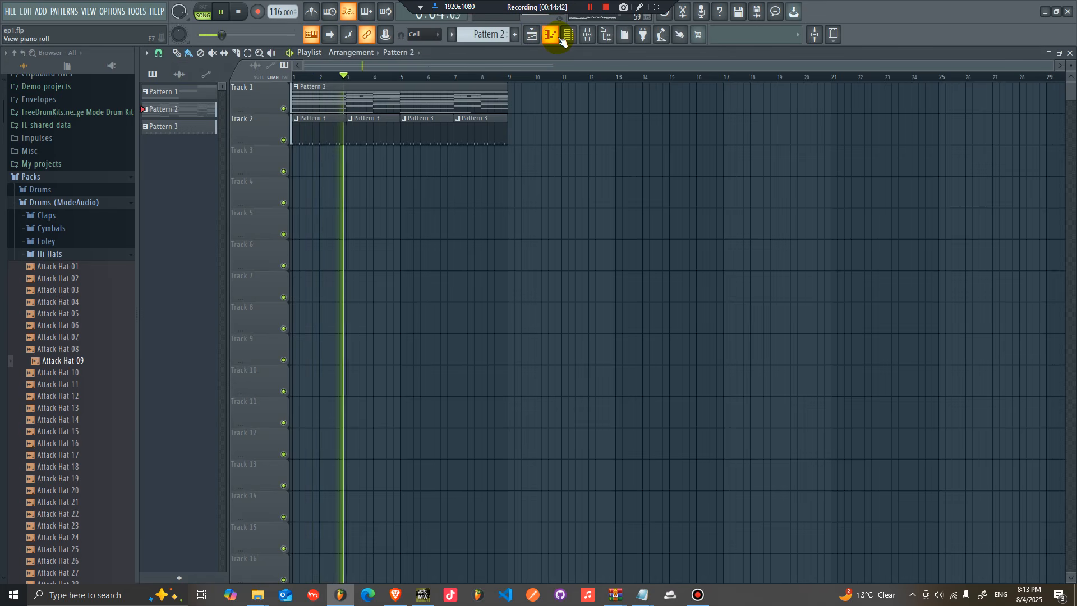
left_click(561, 39)
key("F6")
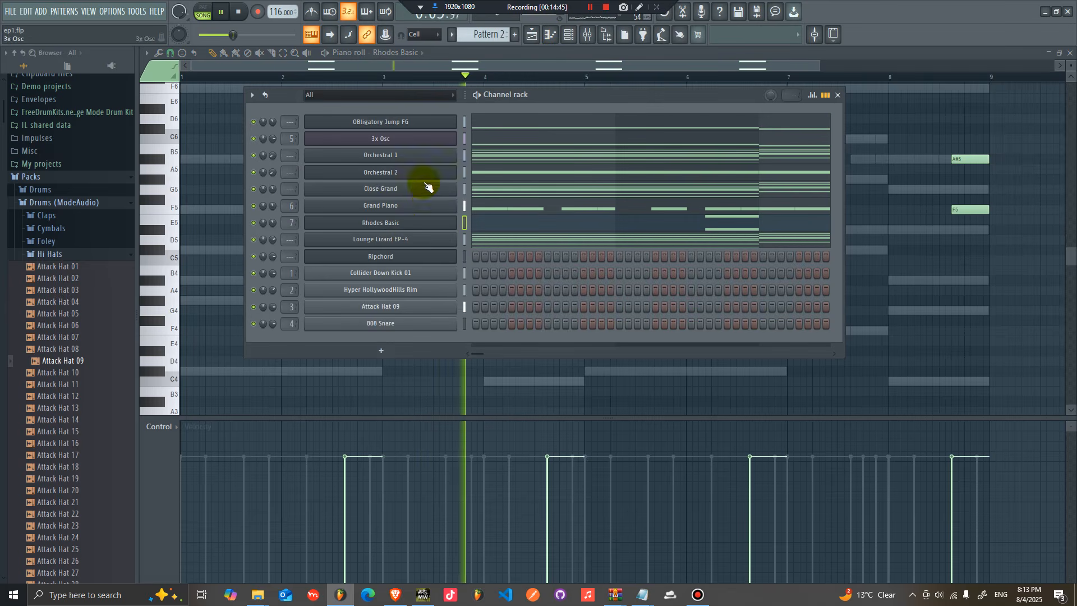
right_click(425, 158)
left_click(638, 169)
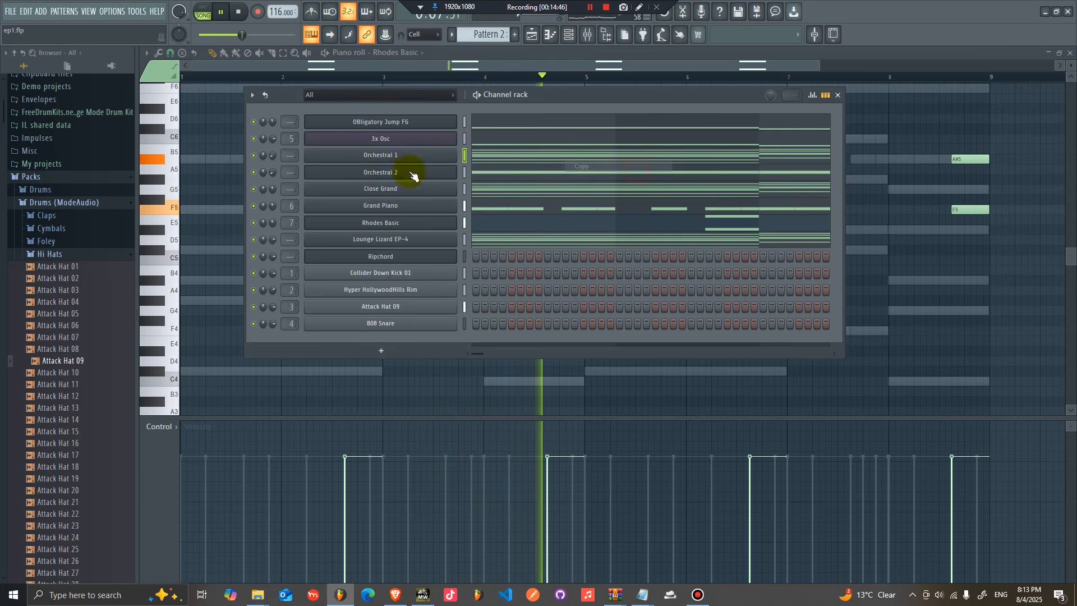
right_click(423, 223)
mouse_move(537, 301)
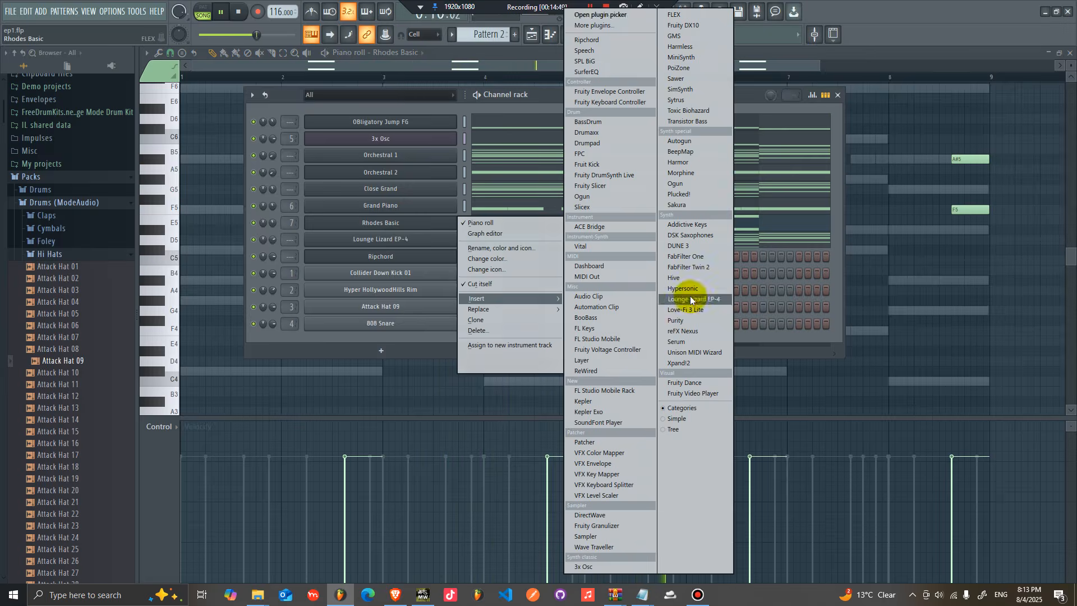
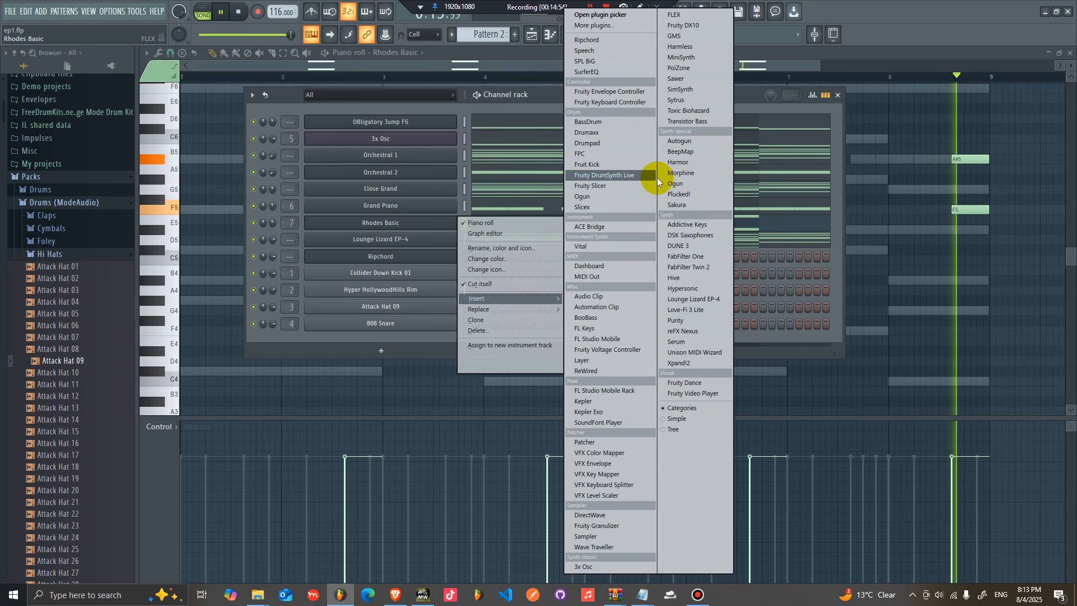
Step: Insert a FLEX channel below Grand Piano and load its 70s Bounce preset
left_click(703, 15)
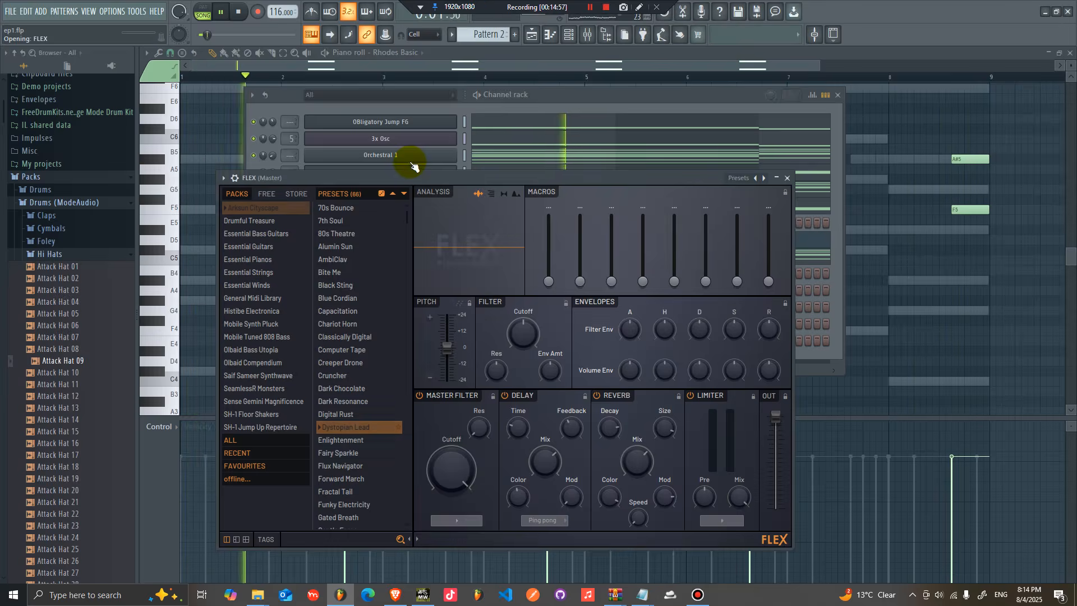
right_click(448, 160)
left_click(657, 168)
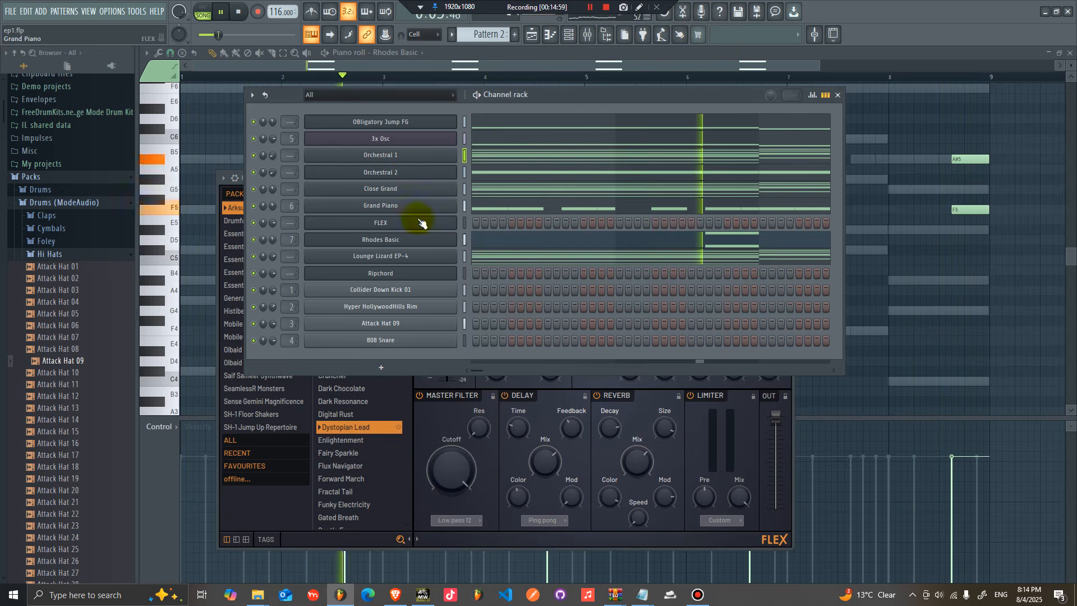
left_click(445, 223)
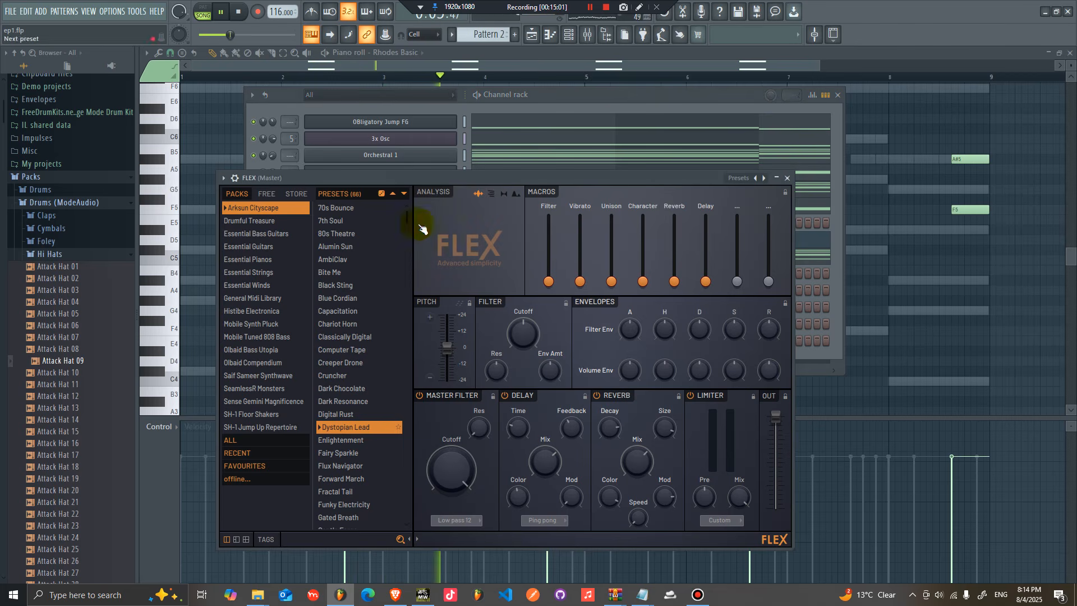
left_click(577, 102)
Step: Open the piano roll of the 70s Bounce channel
right_click(442, 226)
left_click(566, 235)
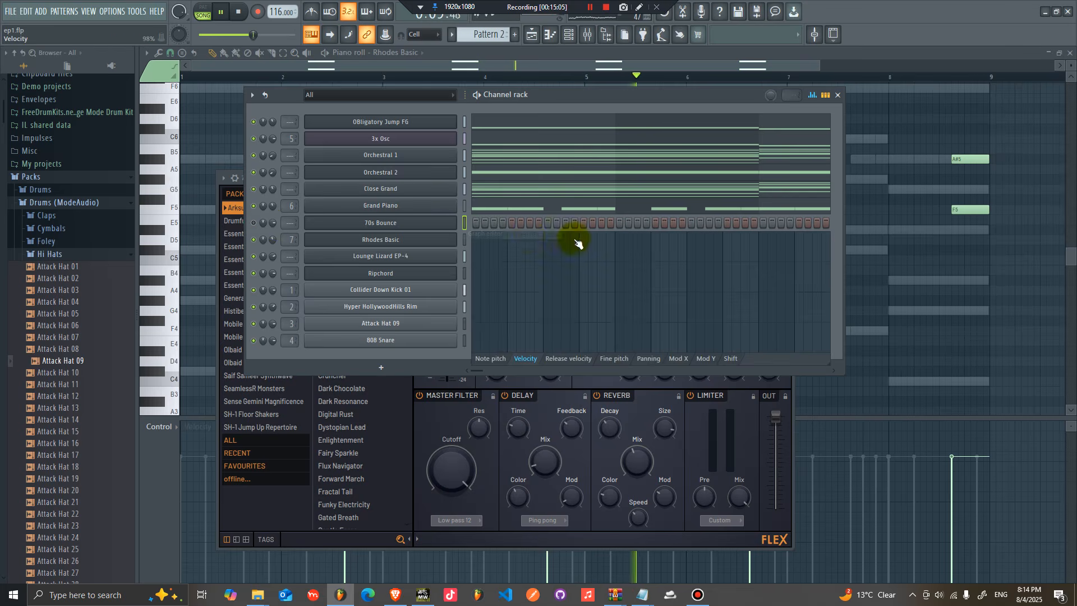
right_click(456, 228)
left_click(602, 243)
left_click(515, 220)
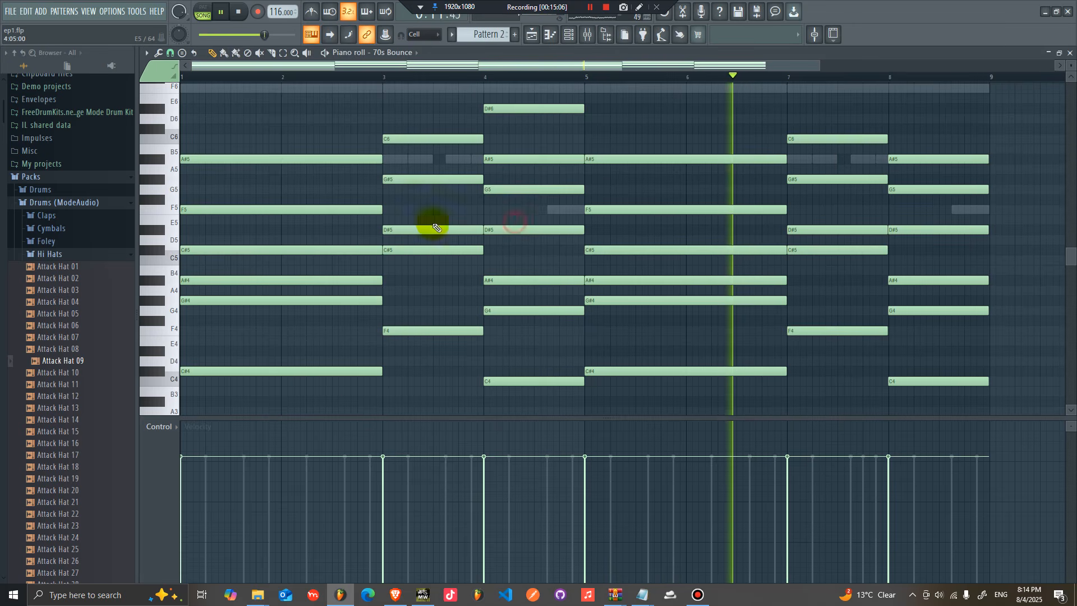
Step: Shorten the opening chord and duplicate it and the bar 5 chord one bar forward
left_click_drag(365, 382, 361, 101)
left_click_drag(377, 157, 293, 161)
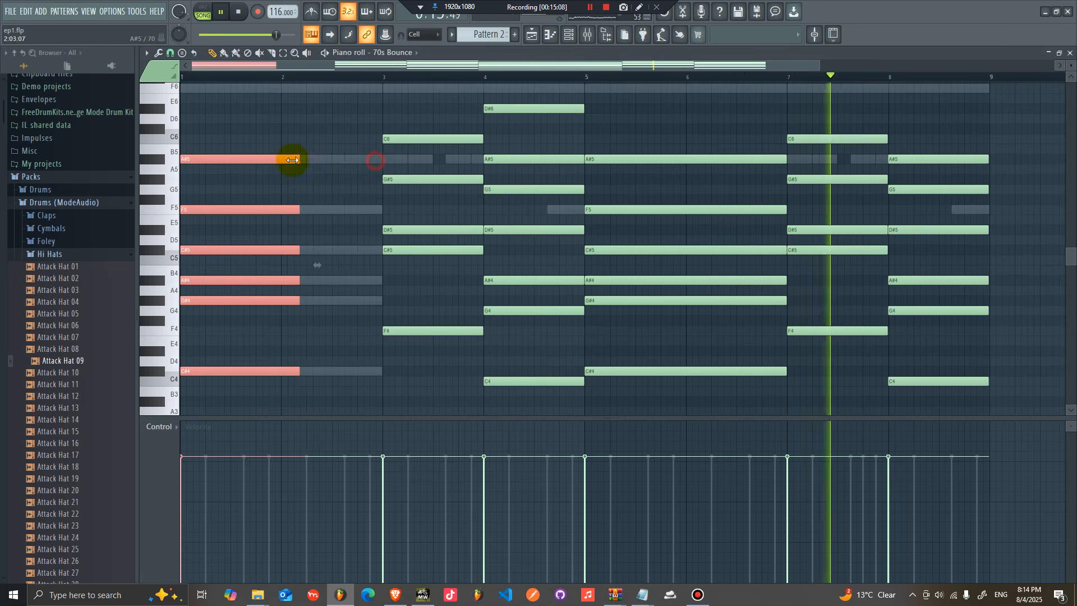
key("ctrl+b")
left_click_drag(732, 407, 686, 159)
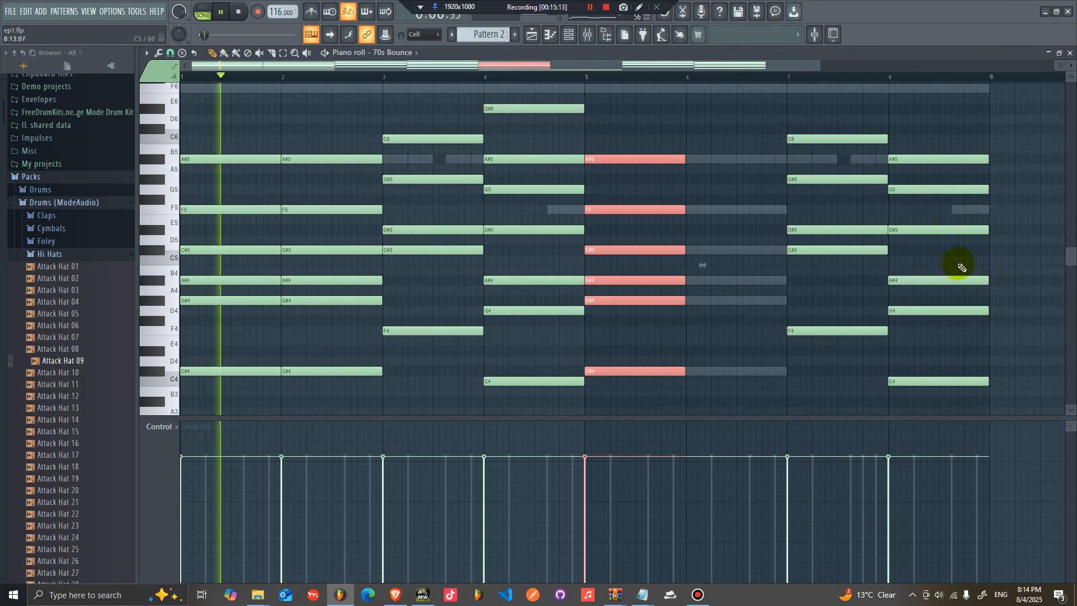
key("ctrl+b")
Step: Select all notes of the 70s Bounce pattern and shorten them into short stabs
left_click_drag(1004, 407, 182, 87)
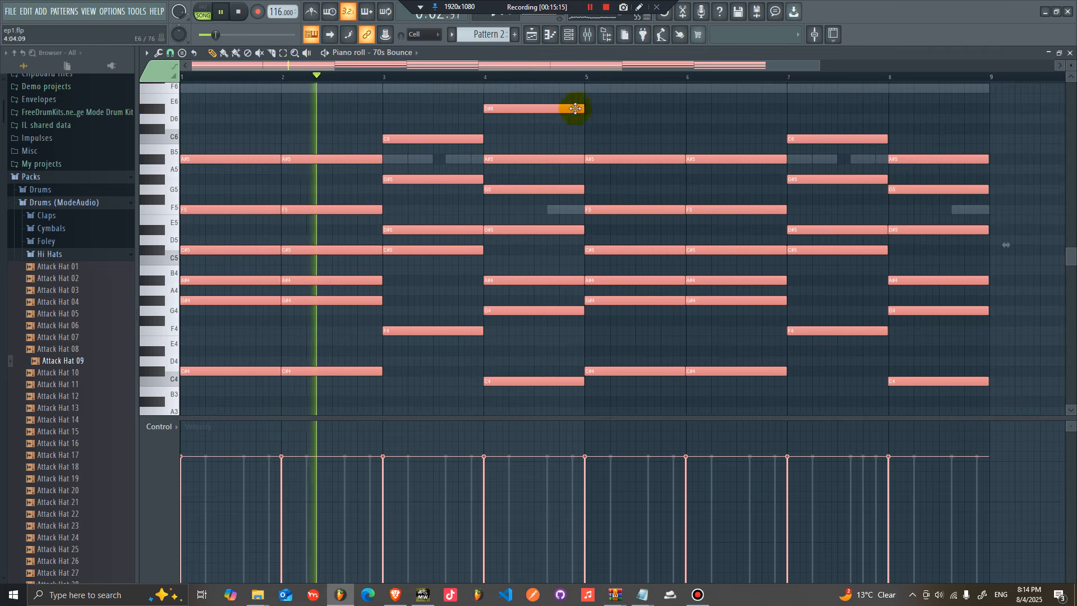
left_click_drag(581, 108, 90, 90)
left_click(171, 56)
left_click(188, 118)
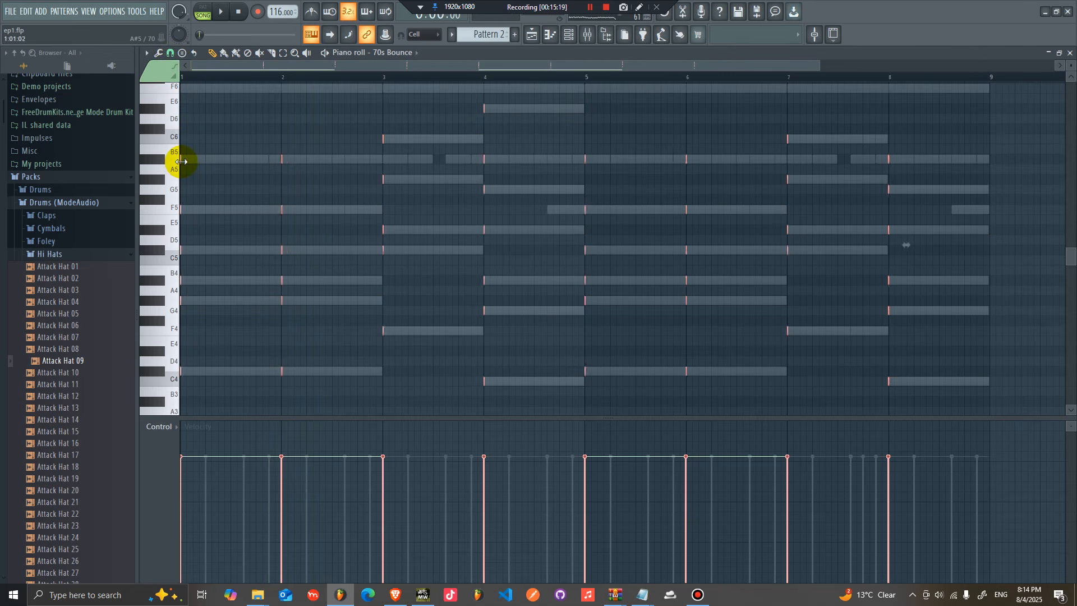
Step: Play the pattern to audition the new stabs
left_click(578, 38)
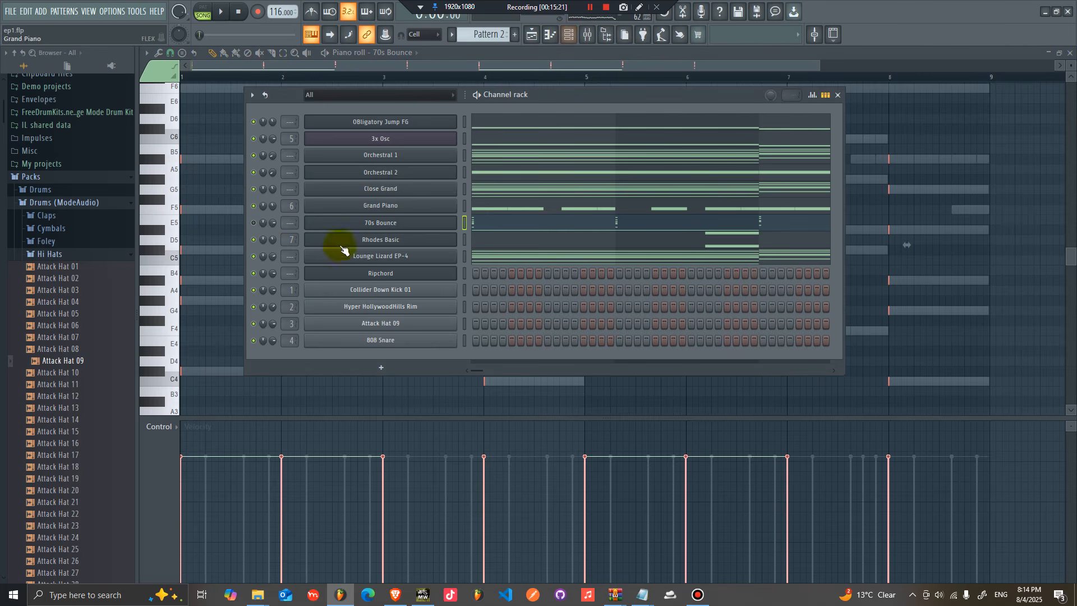
key("space")
left_click(837, 94)
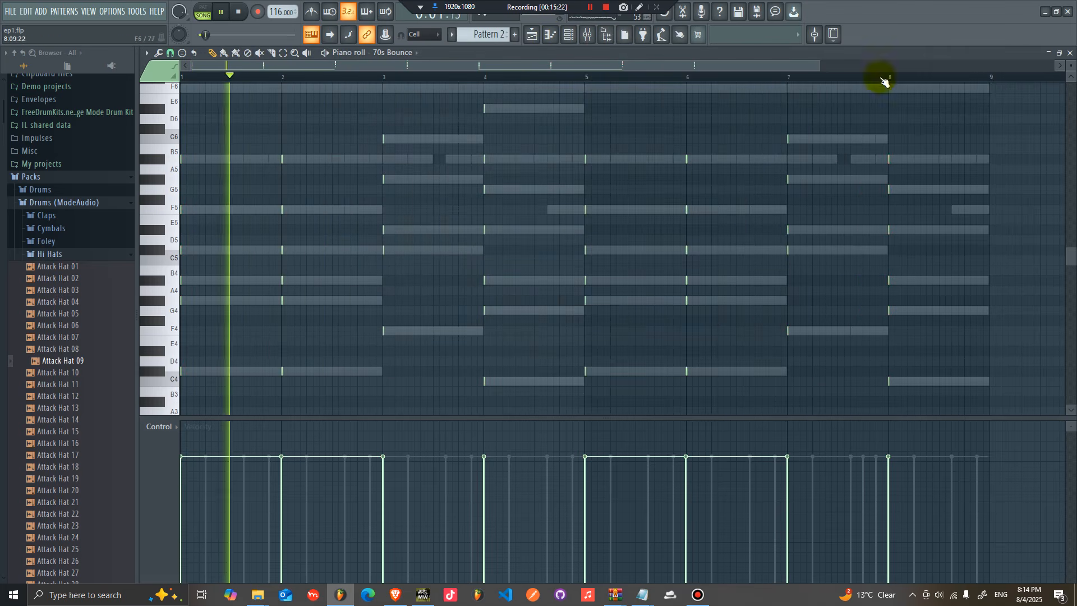
Step: Select all notes and shorten them further
left_click_drag(820, 68, 377, 108)
key("ctrl+a")
key("space")
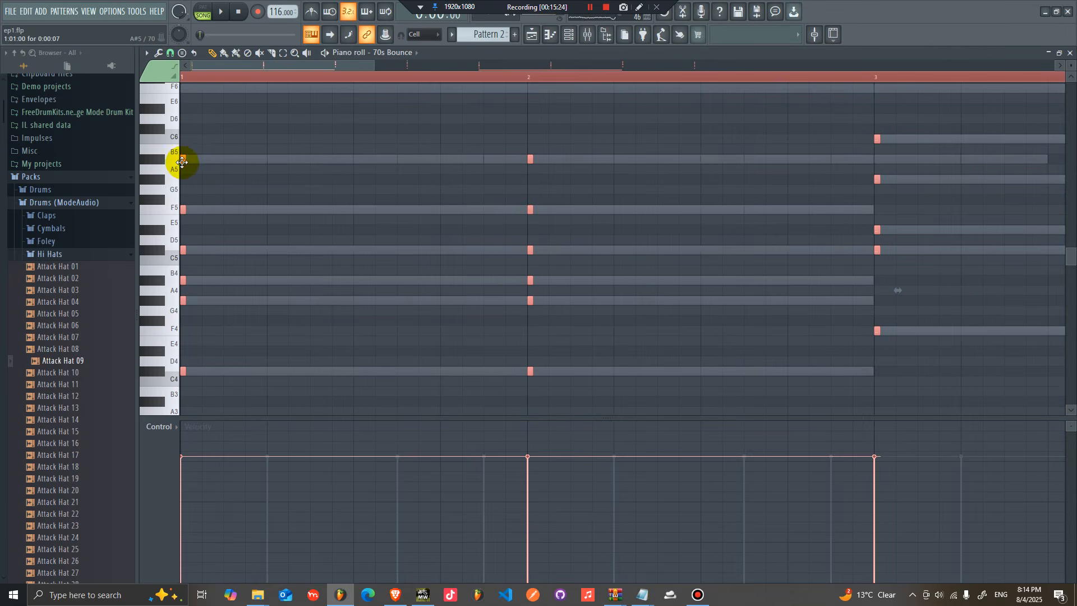
left_click_drag(348, 163, 185, 161)
Step: Shorten the low F#3 note to a short stab
scroll(240, 235, "down", 4)
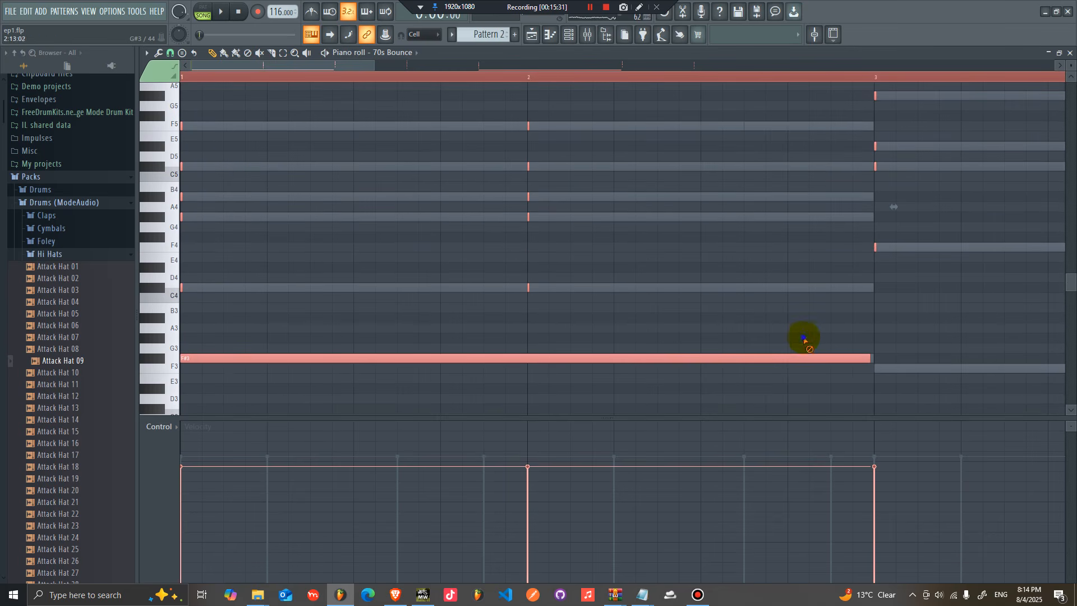
left_click(829, 338)
left_click_drag(359, 359, 175, 364)
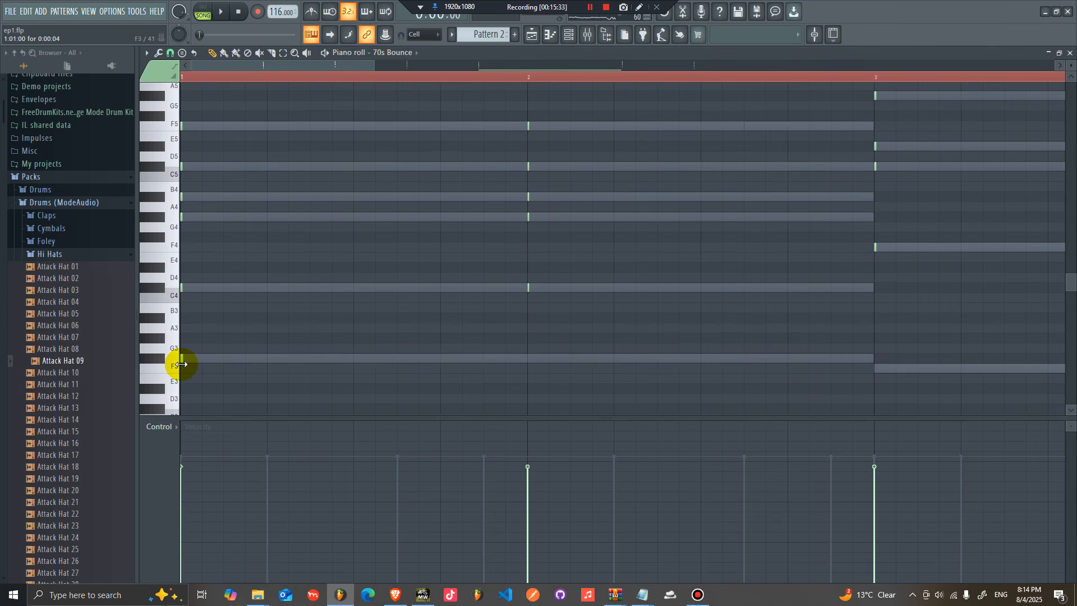
Step: Shift all notes later so they start off the beat, and play the pattern
key("ctrl+a")
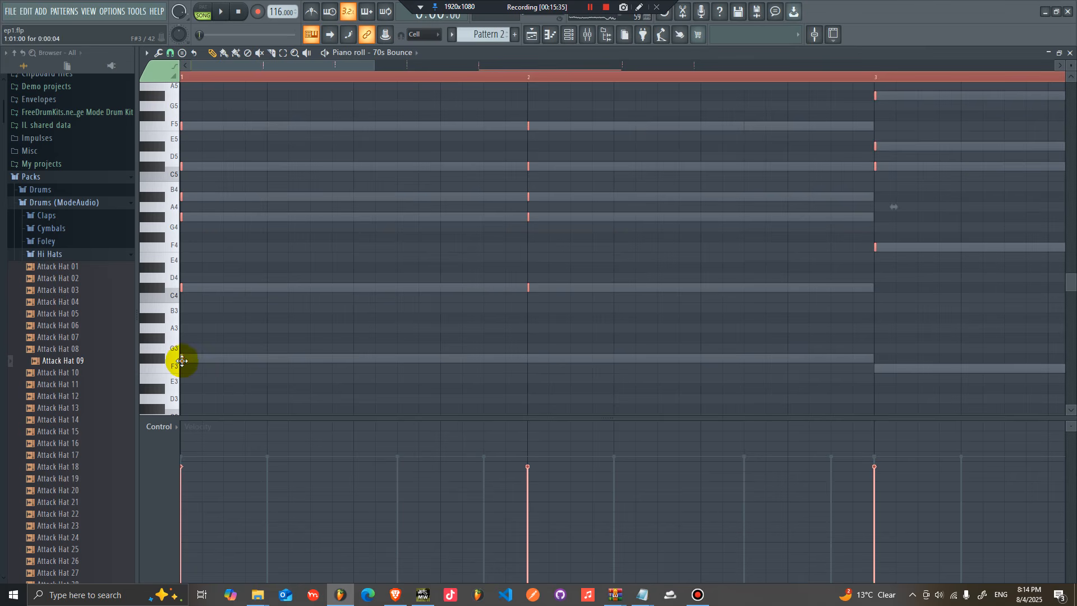
left_click(170, 53)
left_click(174, 102)
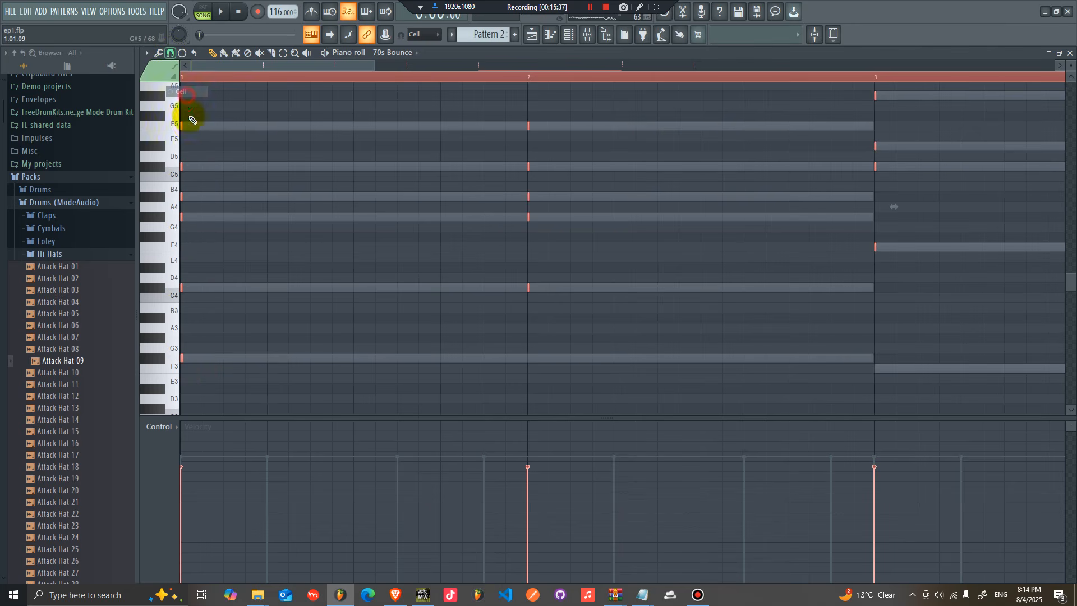
left_click_drag(177, 128, 338, 131)
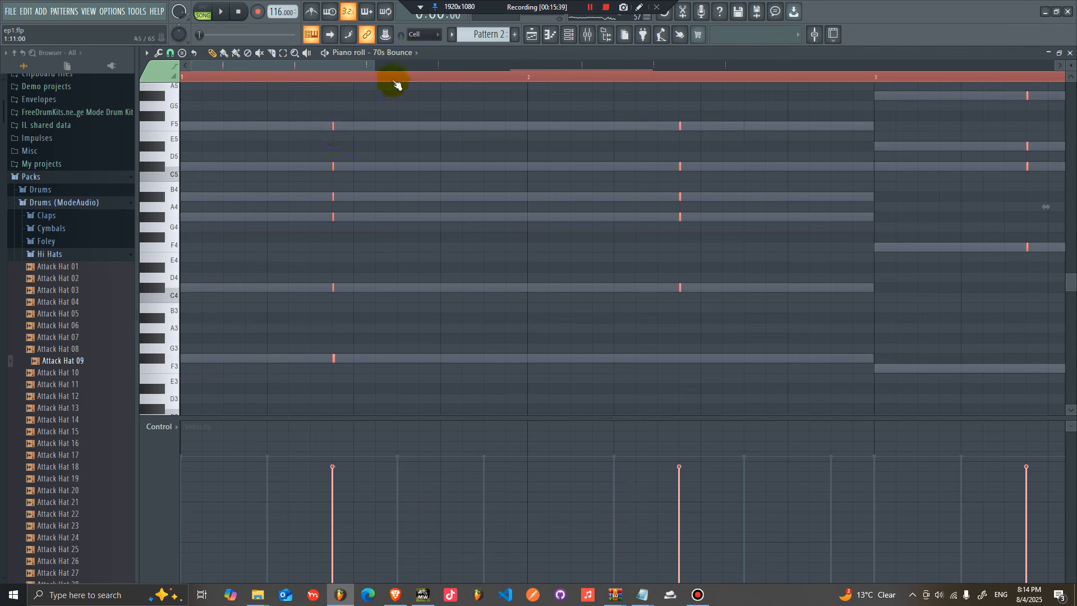
left_click_drag(652, 70, 678, 70)
key("space")
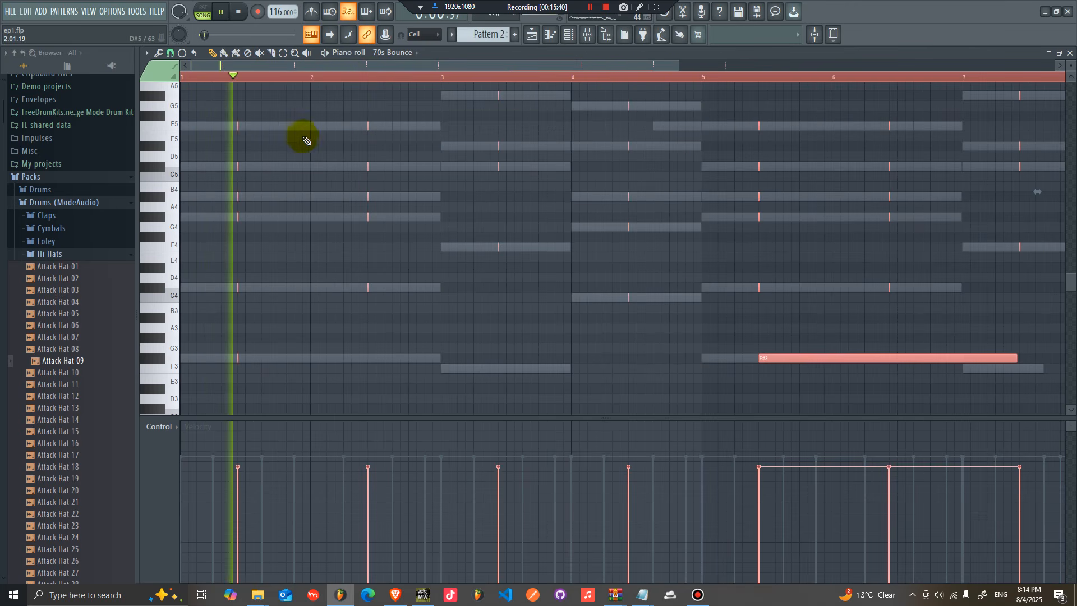
Step: Delete the long F#3 note spanning bars 5 to 7
scroll(314, 141, "up", 2)
scroll(315, 142, "down", 3)
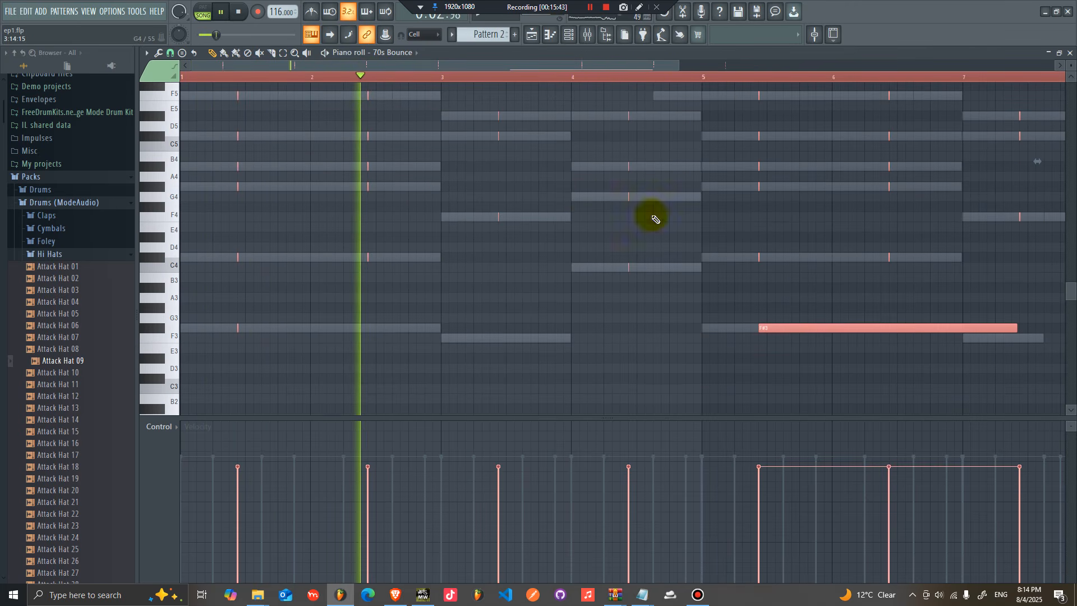
left_click(848, 297)
right_click(777, 328)
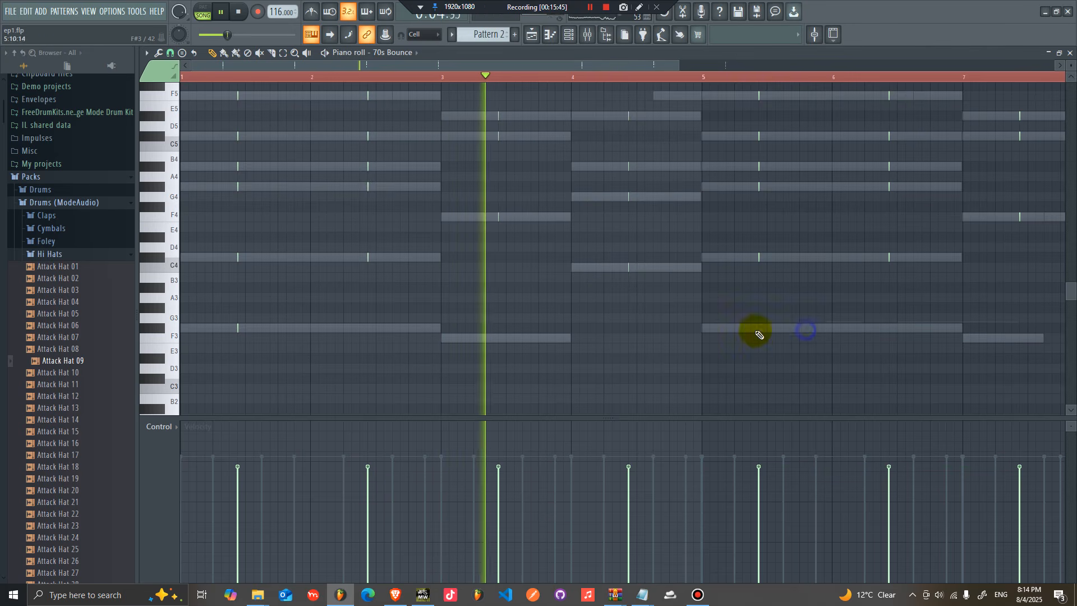
Step: Route the 70s Bounce channel to a free mixer track
left_click(568, 34)
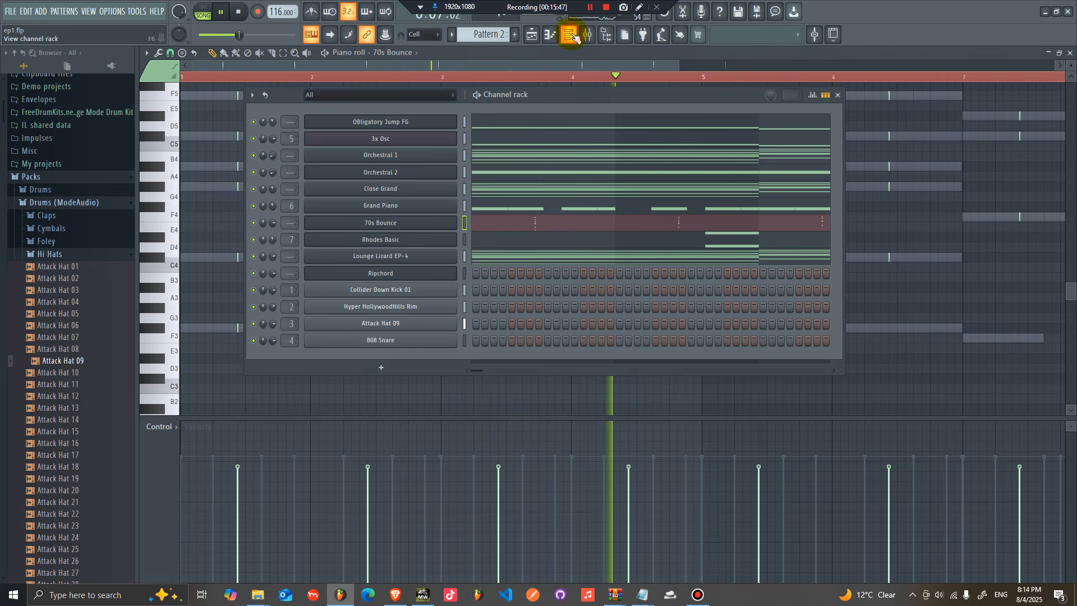
left_click(415, 225)
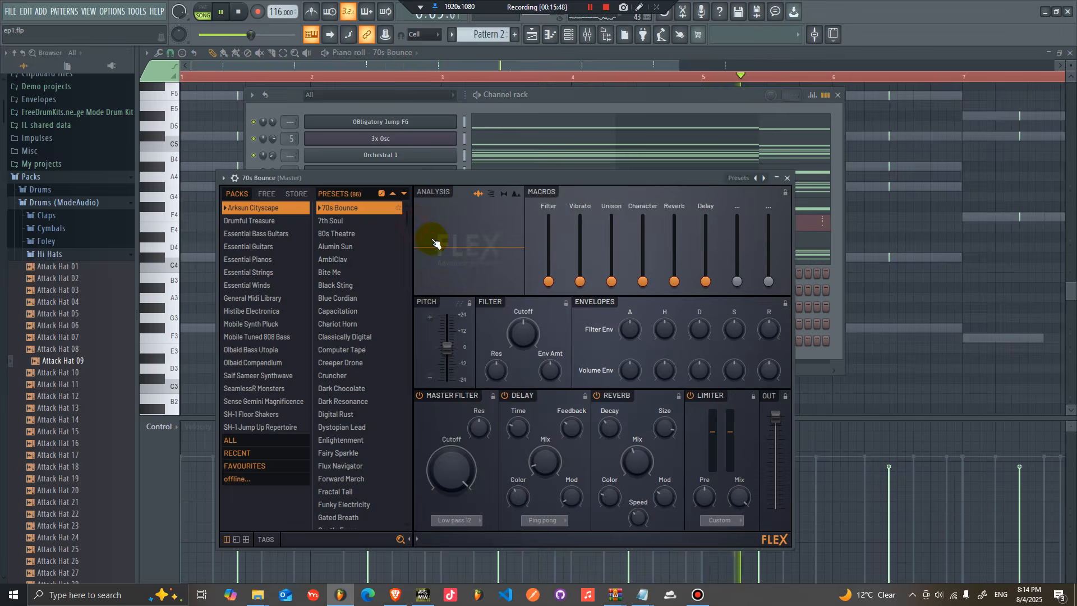
left_click_drag(508, 176, 509, 110)
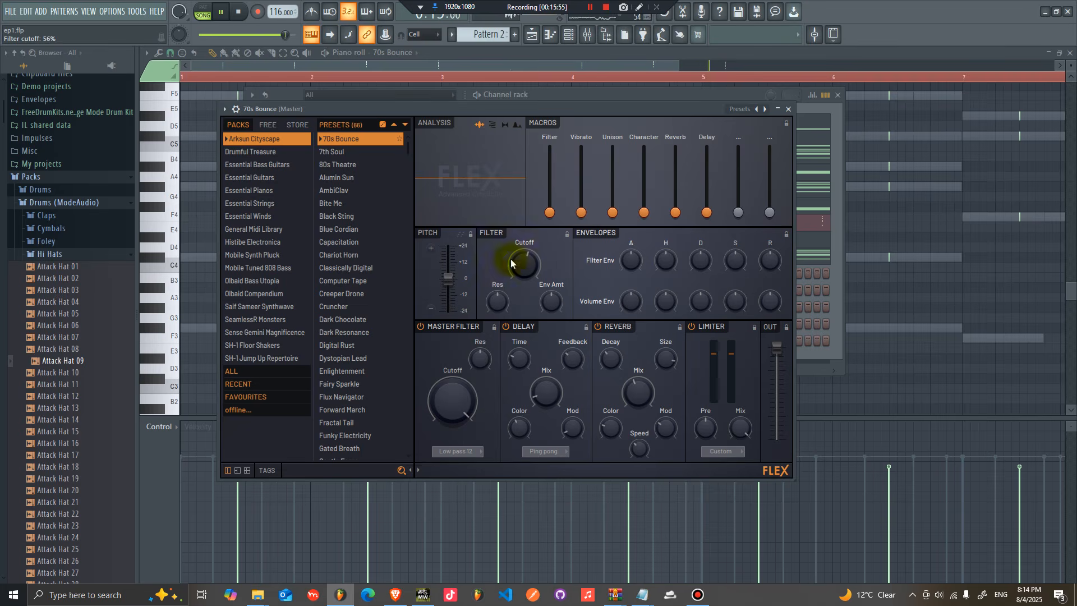
left_click(226, 116)
mouse_move(303, 137)
left_click(399, 147)
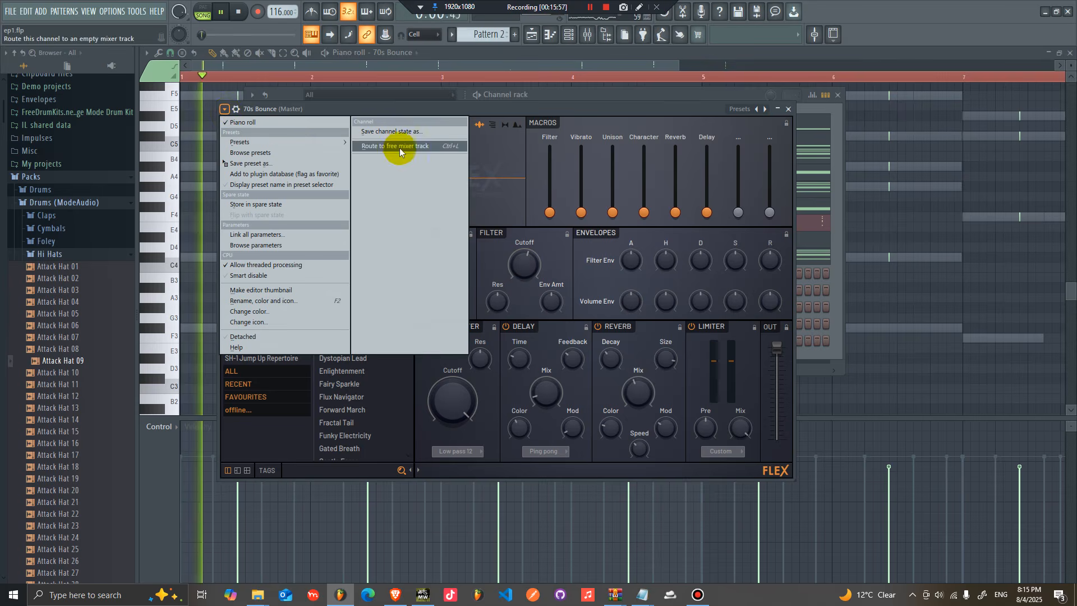
Step: Add Fruity Reeverb 2 to slot 10 of the 70s Bounce mixer track
left_click(993, 257)
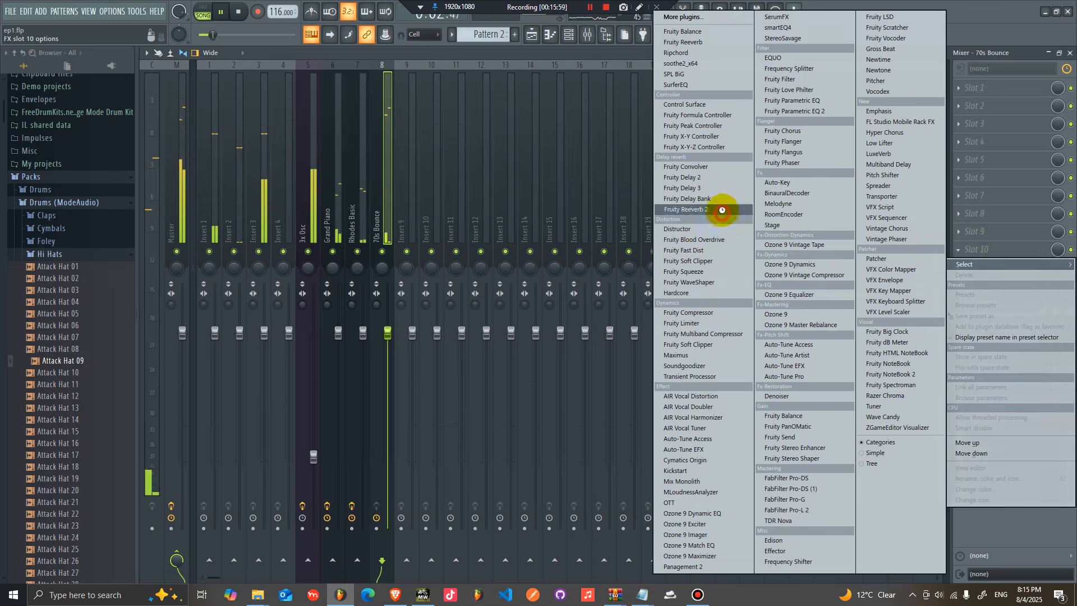
left_click(722, 212)
left_click(458, 148)
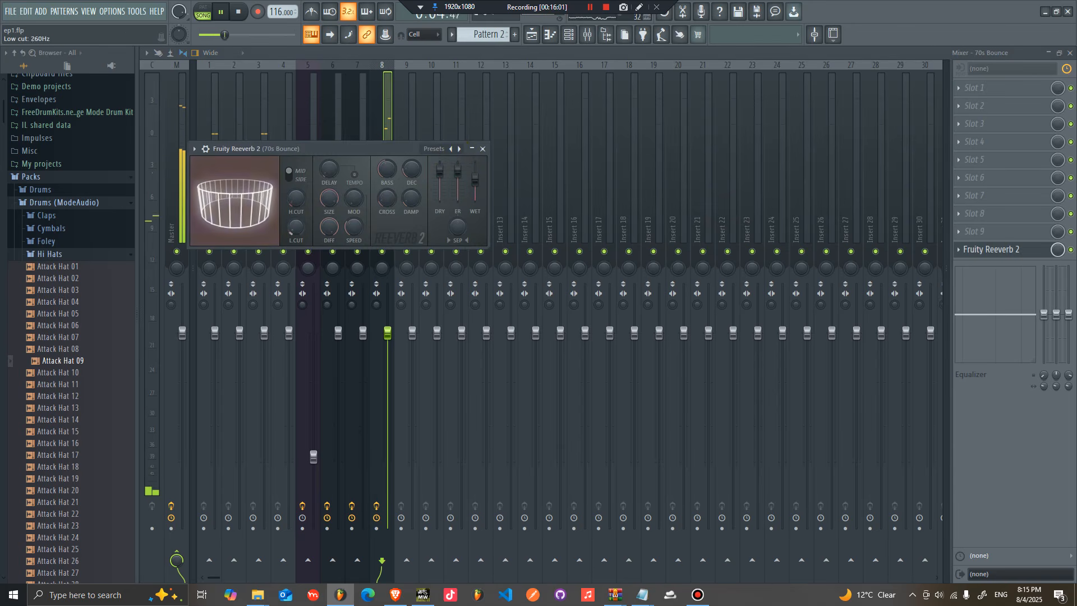
Step: Add Fruity parametric EQ 2 to slot 1, load a preset, and set the high-pass band to about 281 Hz
left_click(979, 88)
left_click(830, 111)
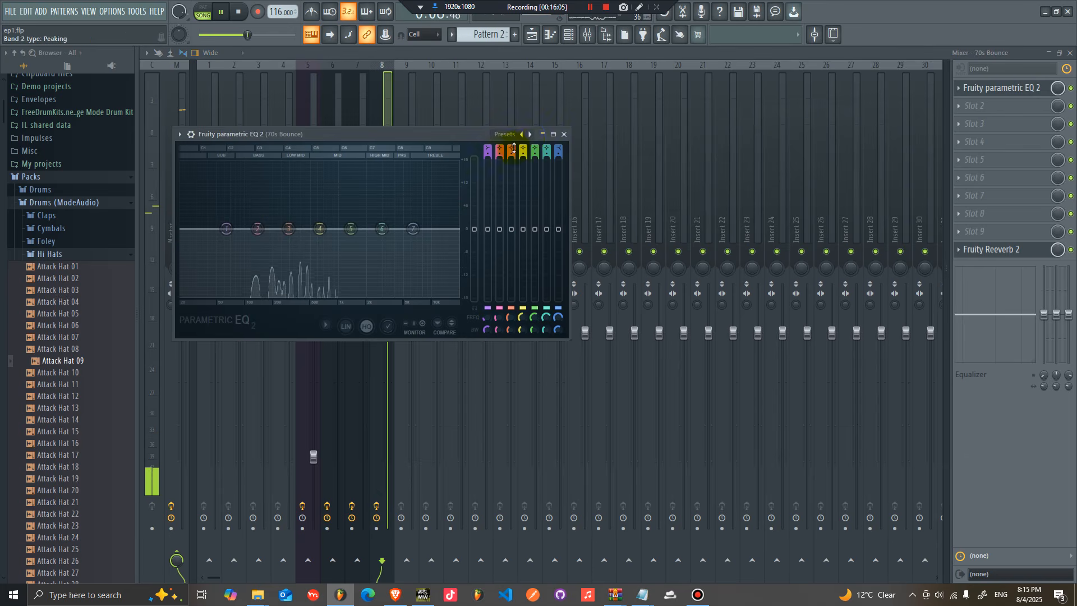
left_click(529, 135)
left_click(567, 175)
left_click_drag(182, 228, 278, 233)
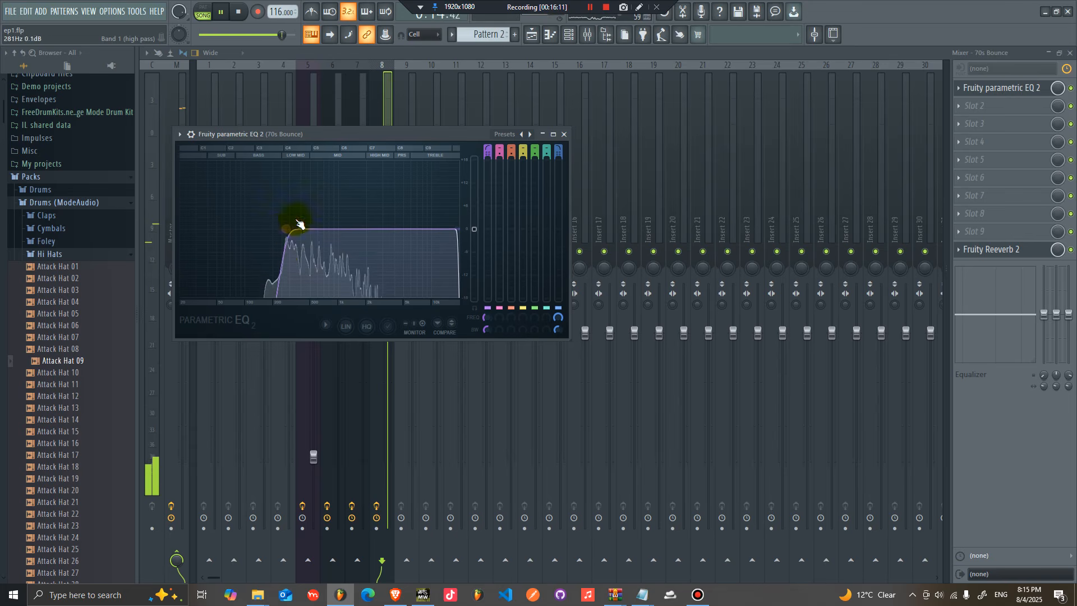
left_click(538, 38)
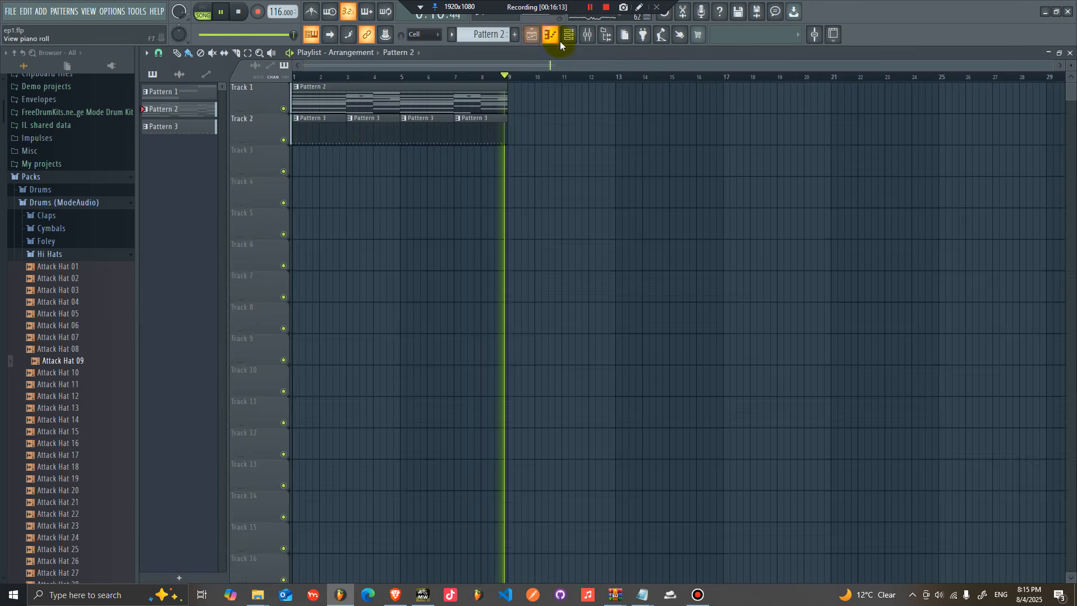
left_click(555, 39)
left_click(568, 37)
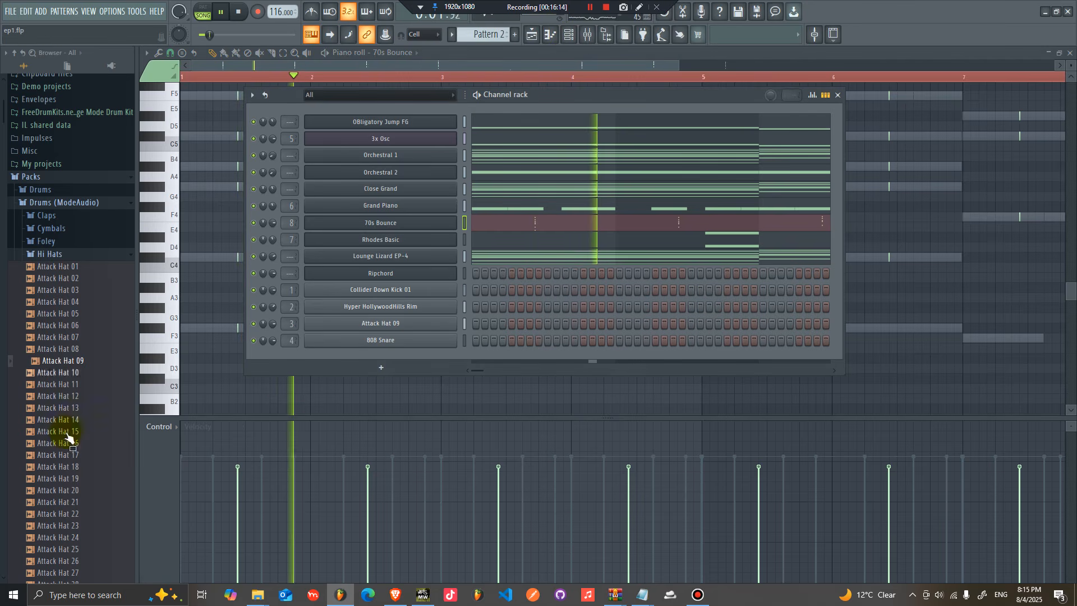
Step: Browse the Shakers folder of the drum pack, auditioning shaker samples
left_click_drag(67, 465, 181, 405)
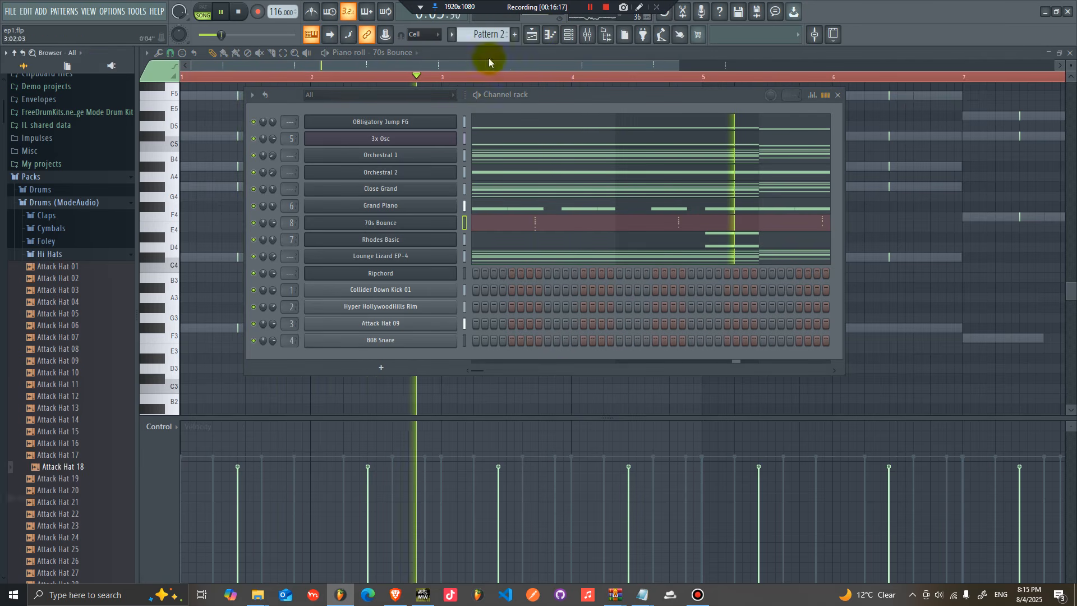
scroll(486, 38, "up", 1)
left_click(64, 257)
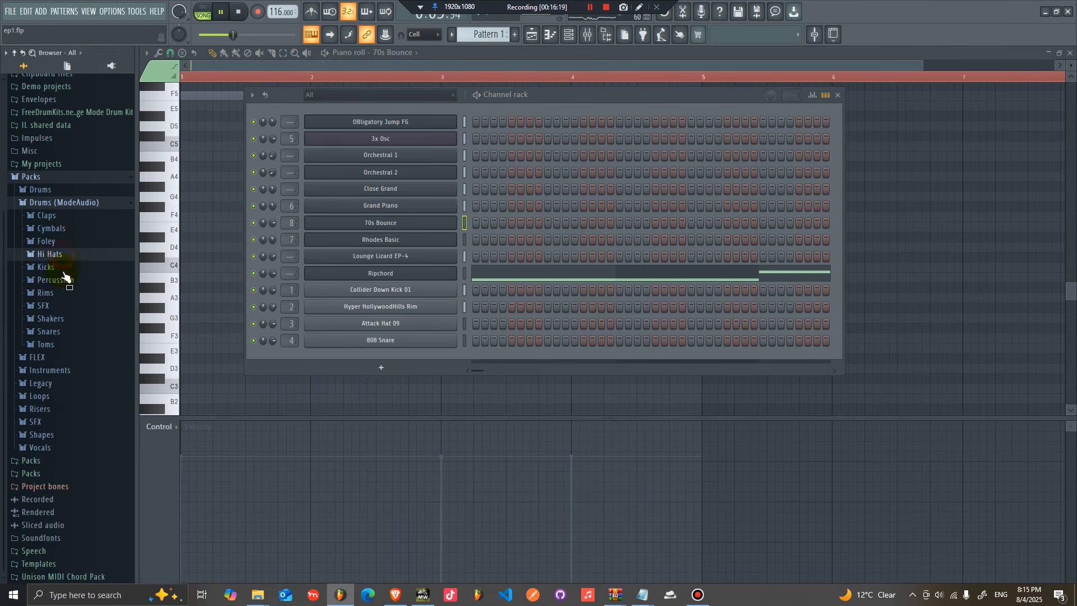
left_click(63, 319)
left_click(67, 355)
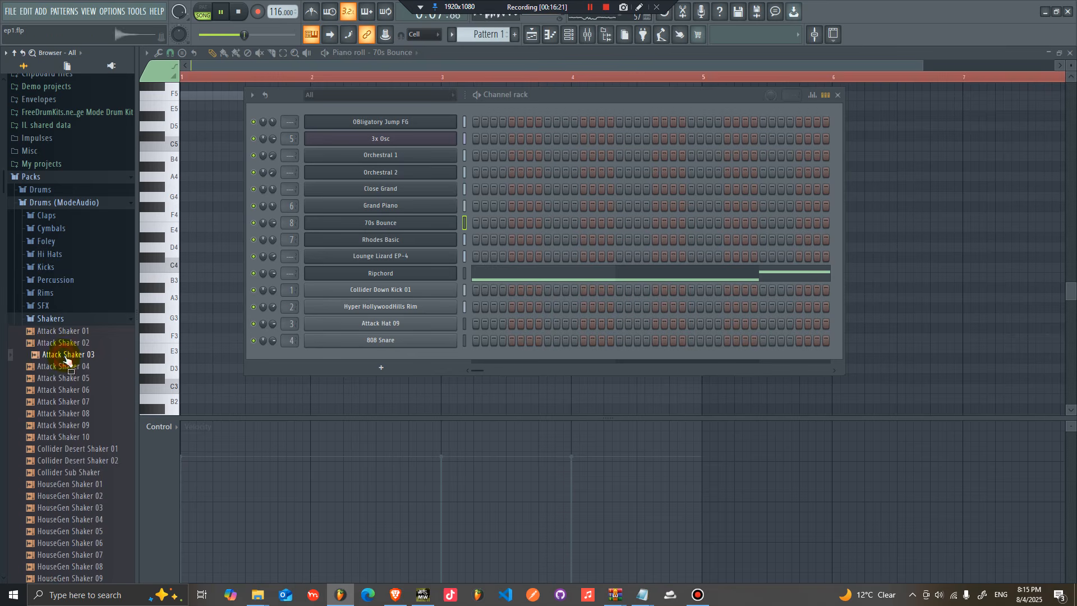
scroll(73, 483, "down", 6)
left_click(72, 475)
scroll(78, 471, "down", 6)
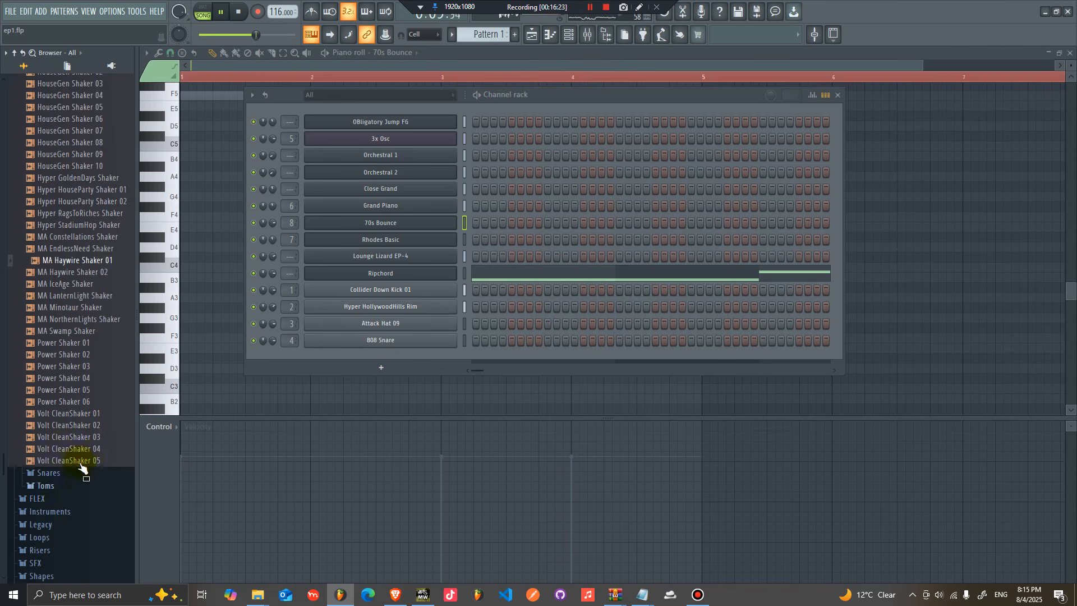
scroll(64, 393, "up", 6)
left_click(58, 319)
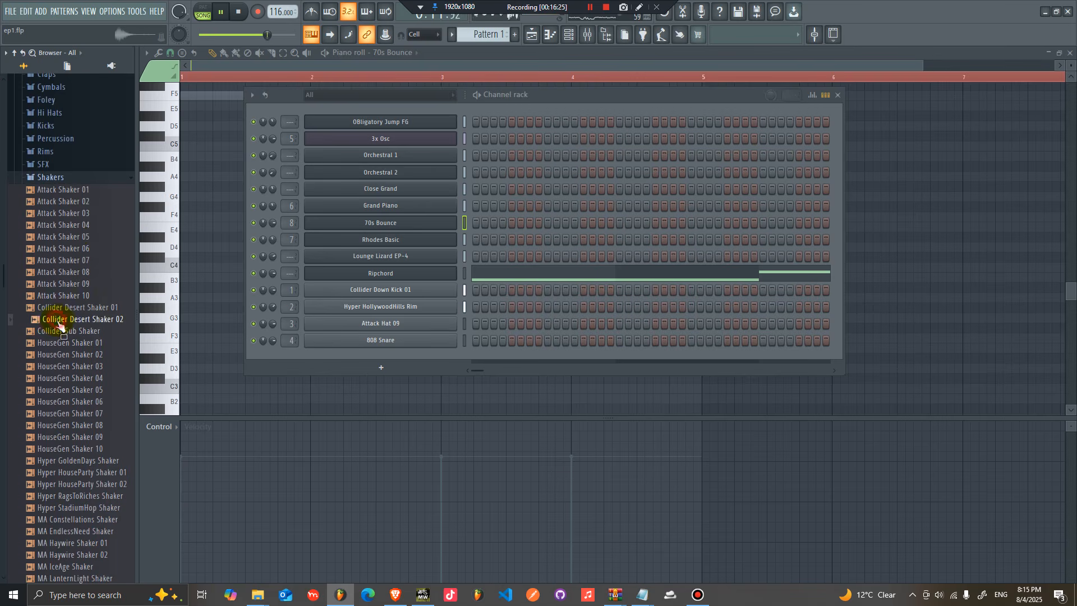
Step: In Pattern 3, replace the 808 Snare channel with the Attack Shaker 05 sample and fill its steps across the pattern
left_click_drag(419, 320, 422, 314)
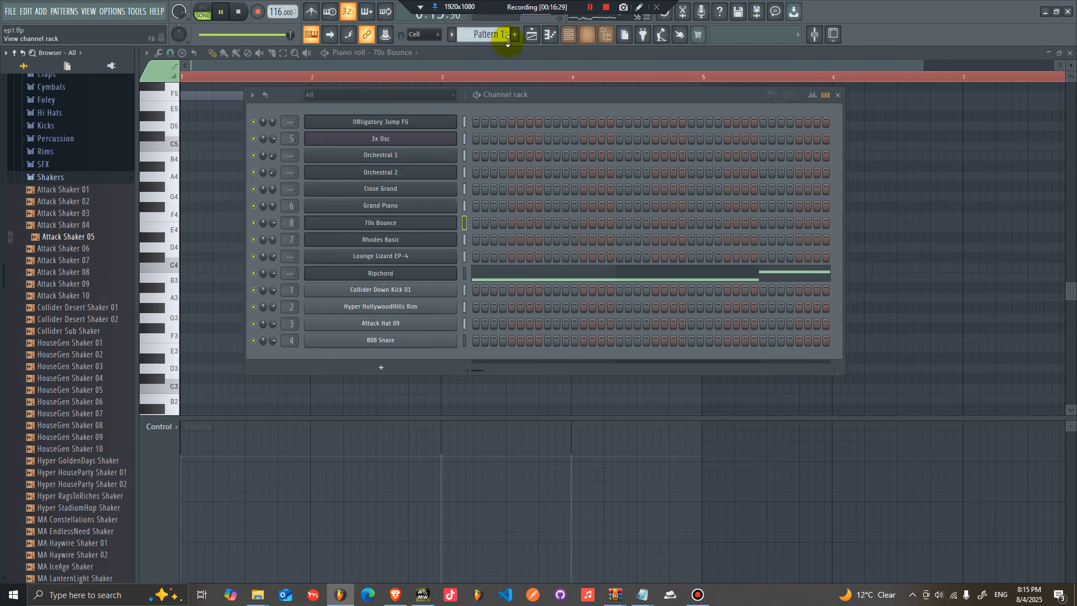
scroll(472, 33, "down", 1)
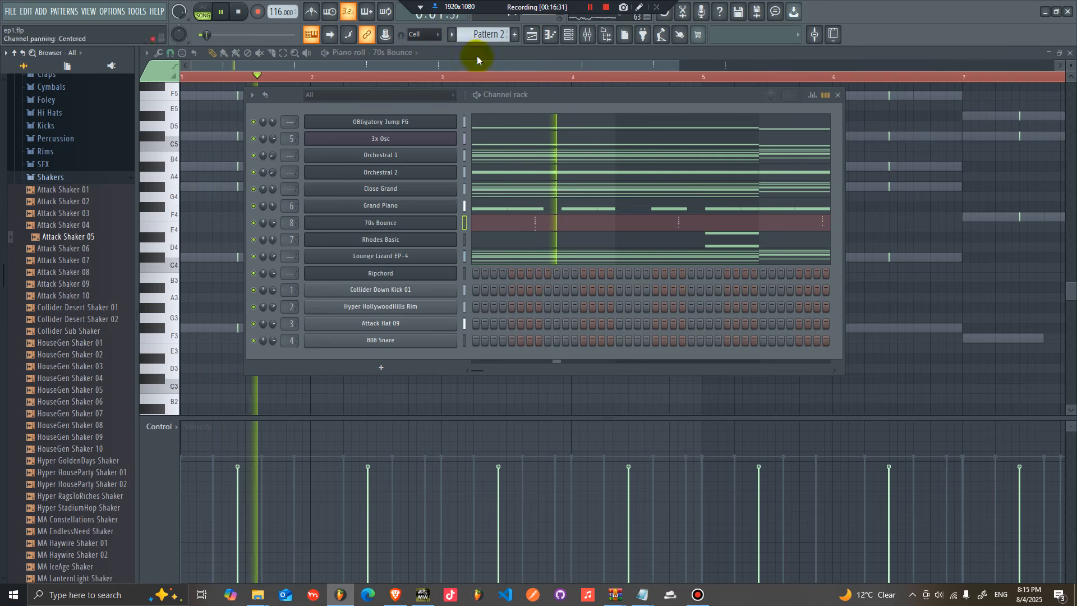
scroll(472, 33, "down", 1)
left_click_drag(49, 236, 421, 338)
right_click(427, 340)
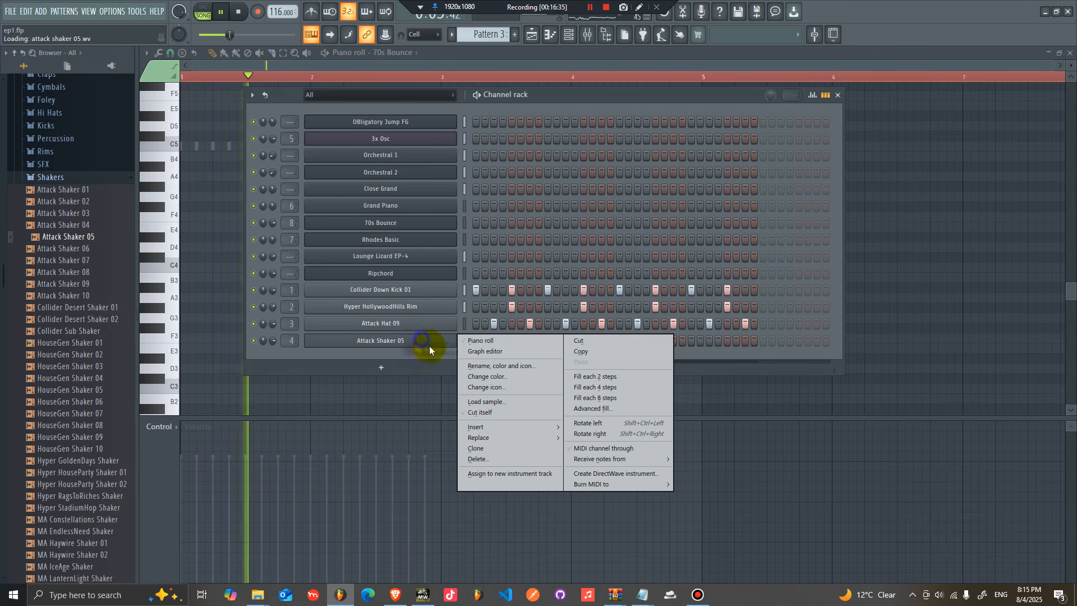
left_click(611, 377)
left_click_drag(483, 342, 758, 344)
left_click(754, 343)
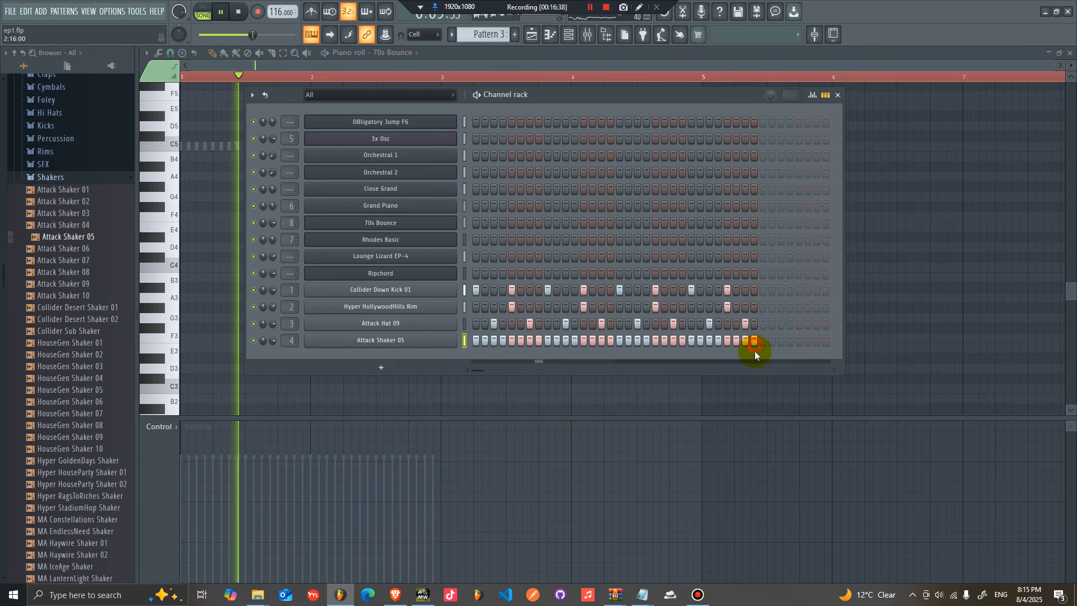
Step: Shorten the Attack Shaker 05 sample's tail with the Out fade in its channel settings
left_click(375, 340)
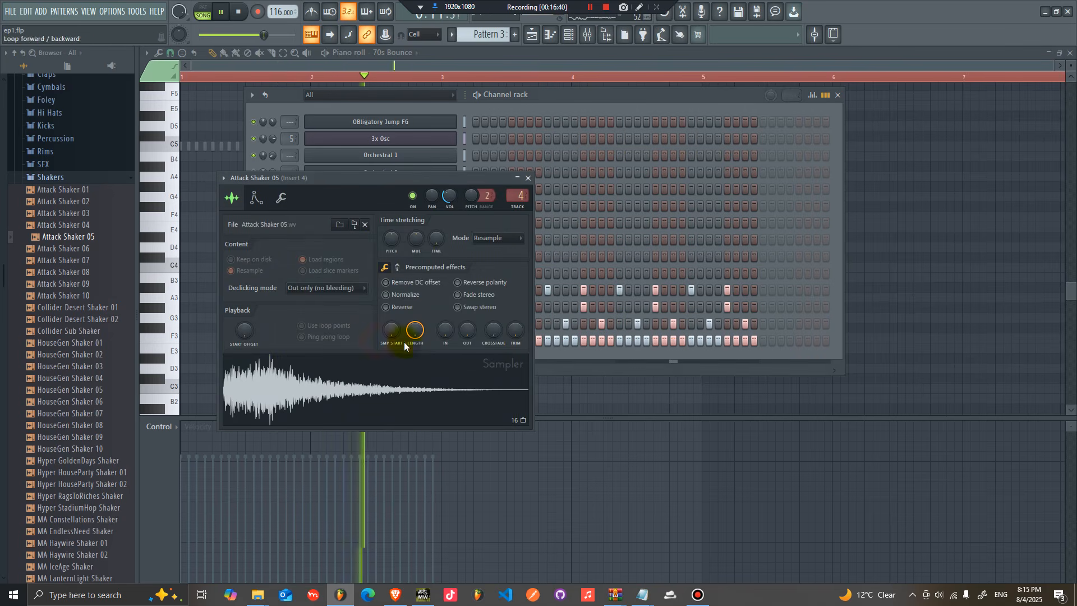
left_click_drag(467, 330, 465, 339)
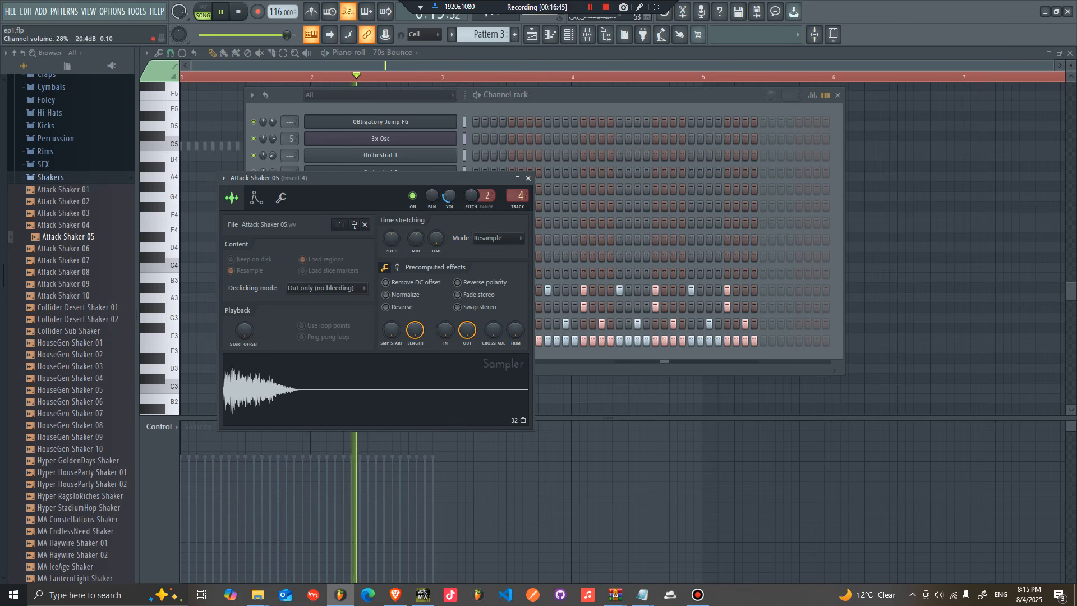
left_click(766, 105)
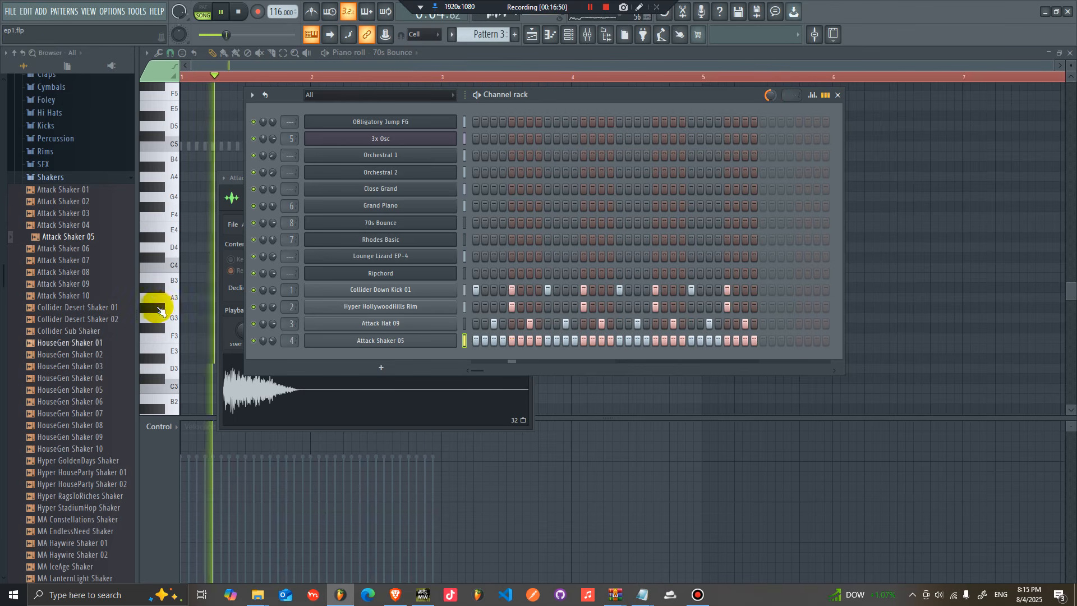
Step: Add Attack Shaker 09 as a new channel and place a hit every four steps across the pattern
left_click(70, 295)
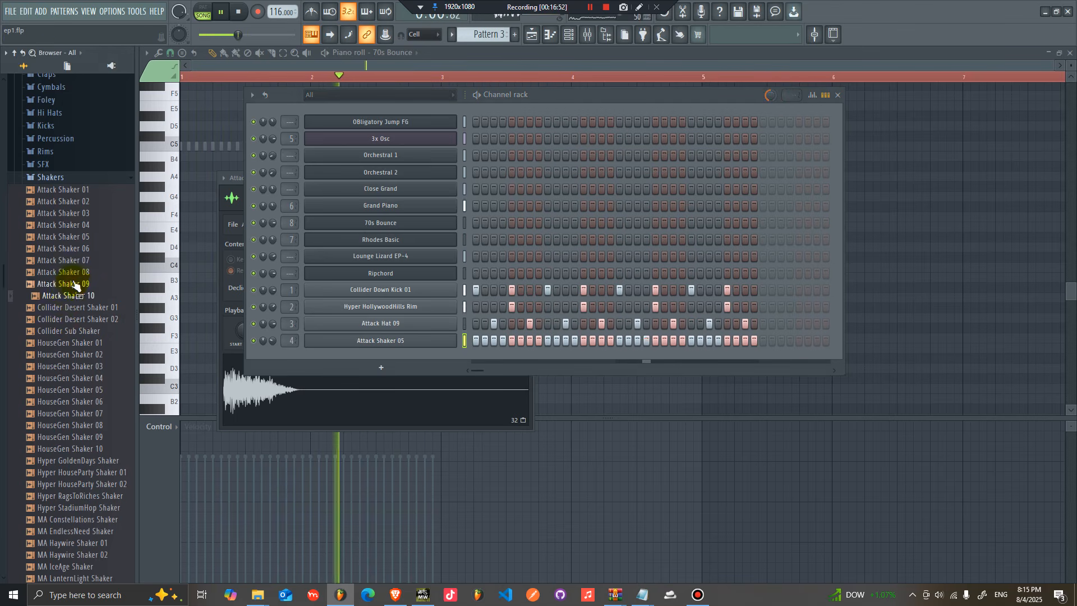
left_click_drag(72, 283, 236, 331)
left_click_drag(447, 340, 476, 352)
left_click(476, 357)
left_click(494, 357)
left_click(475, 357)
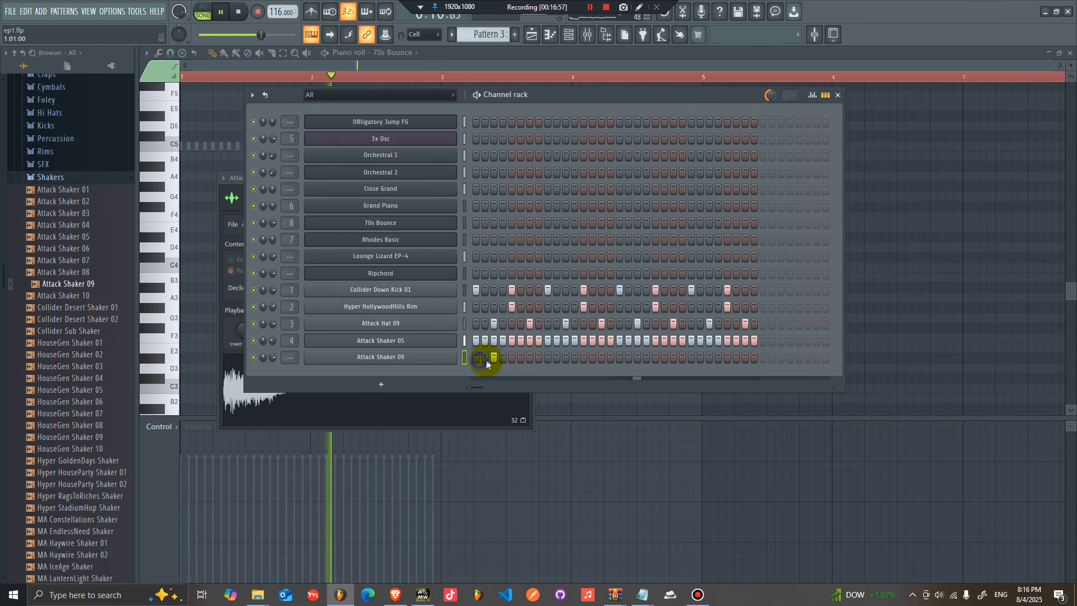
left_click(530, 357)
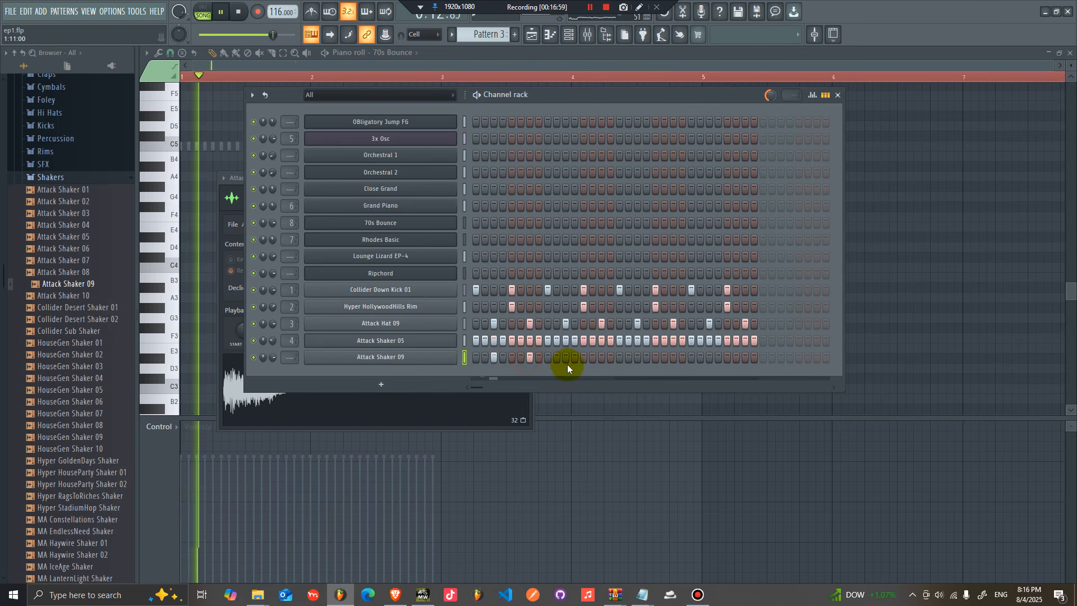
left_click(565, 358)
left_click(601, 358)
left_click(637, 357)
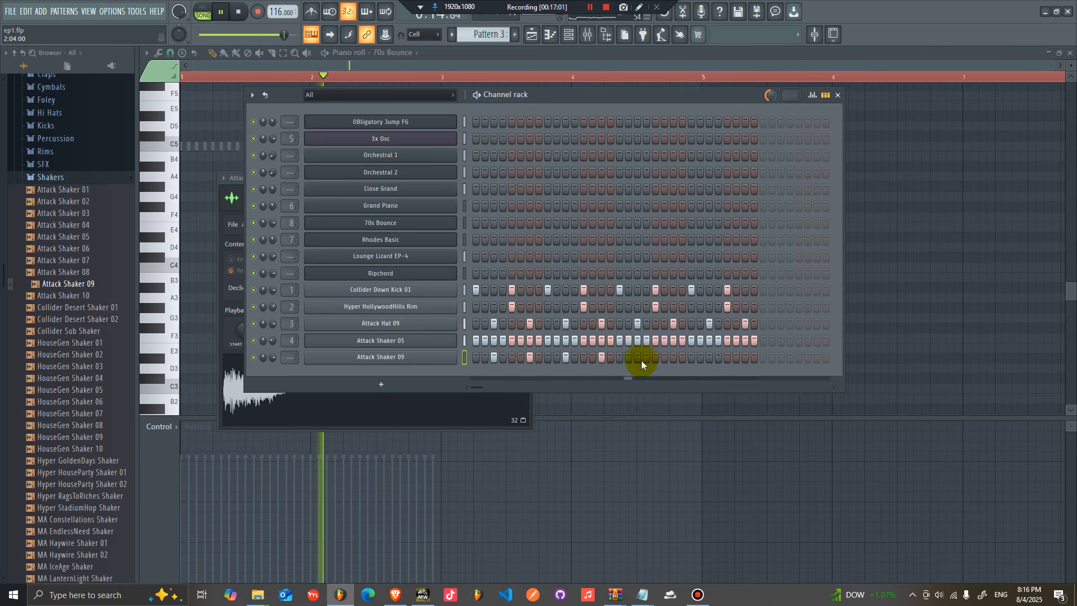
left_click(673, 358)
left_click(709, 357)
left_click(744, 358)
Step: Replace the new shaker channel's sample with Attack Shaker 08 and open its notes in the piano roll
left_click_drag(63, 272, 412, 358)
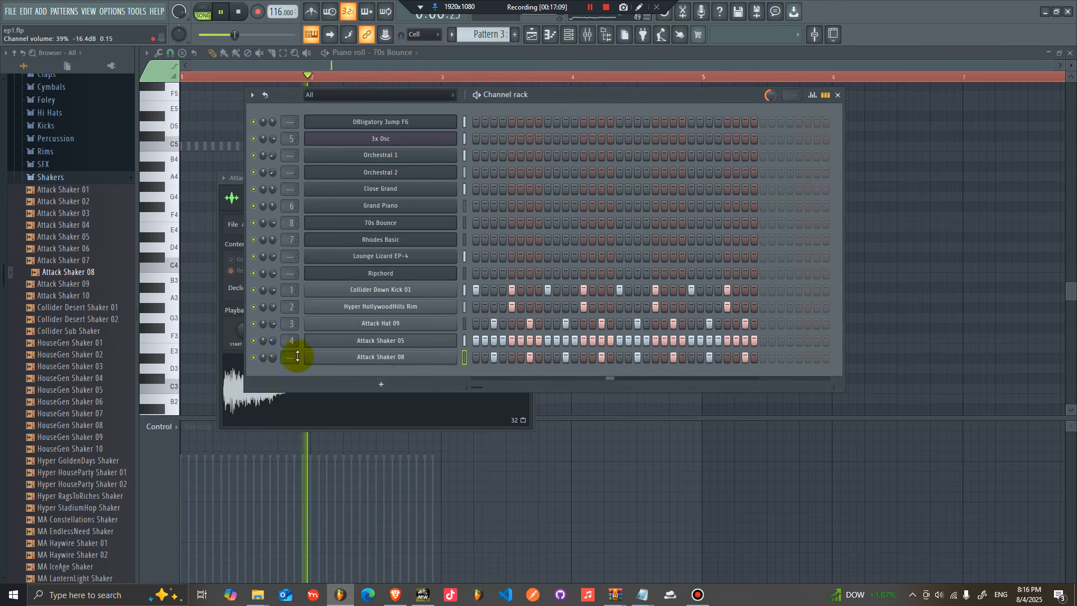
right_click(377, 357)
left_click(449, 353)
mouse_move(534, 179)
left_mouse_down()
mouse_move(192, 149)
mouse_move(208, 147)
left_mouse_up()
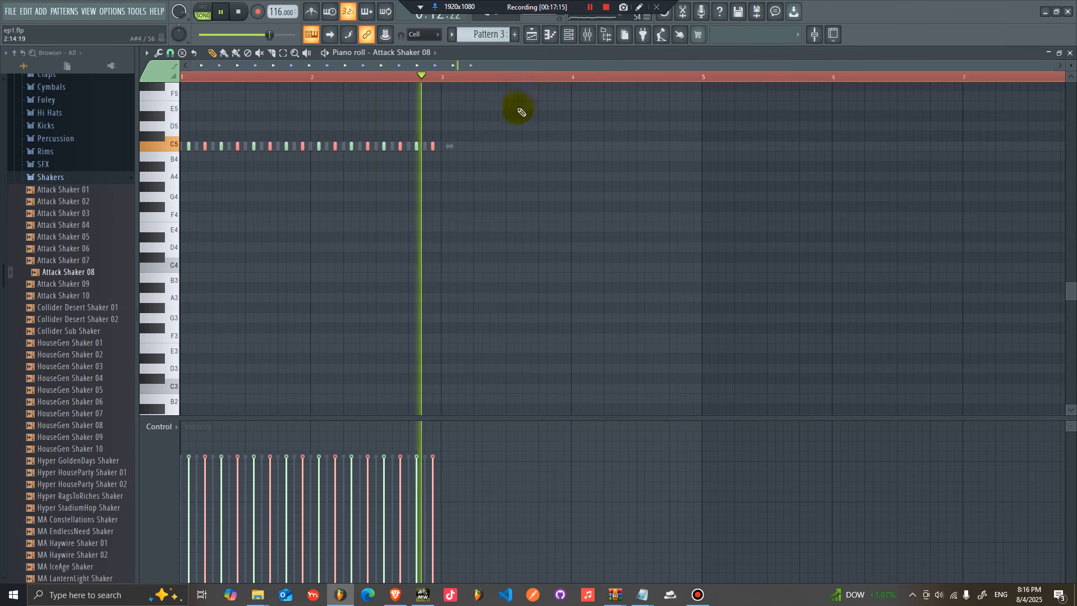
left_click(551, 34)
mouse_move(273, 358)
left_mouse_down()
mouse_move(273, 390)
mouse_move(276, 356)
left_mouse_up()
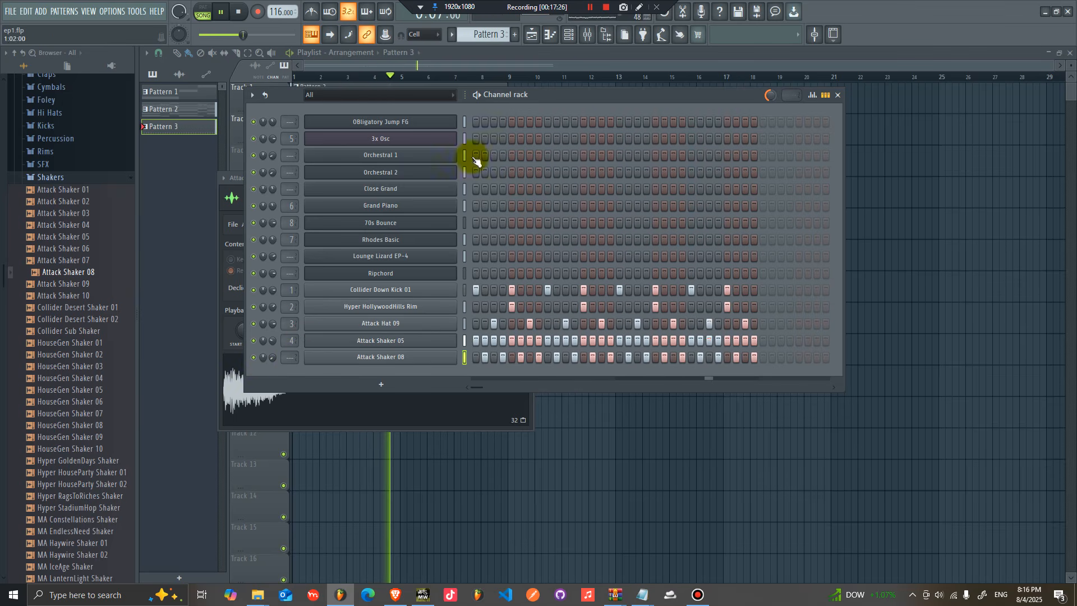
Step: In Pattern 2, clone the Grand Piano channel and copy its notes
left_click_drag(487, 35, 488, 39)
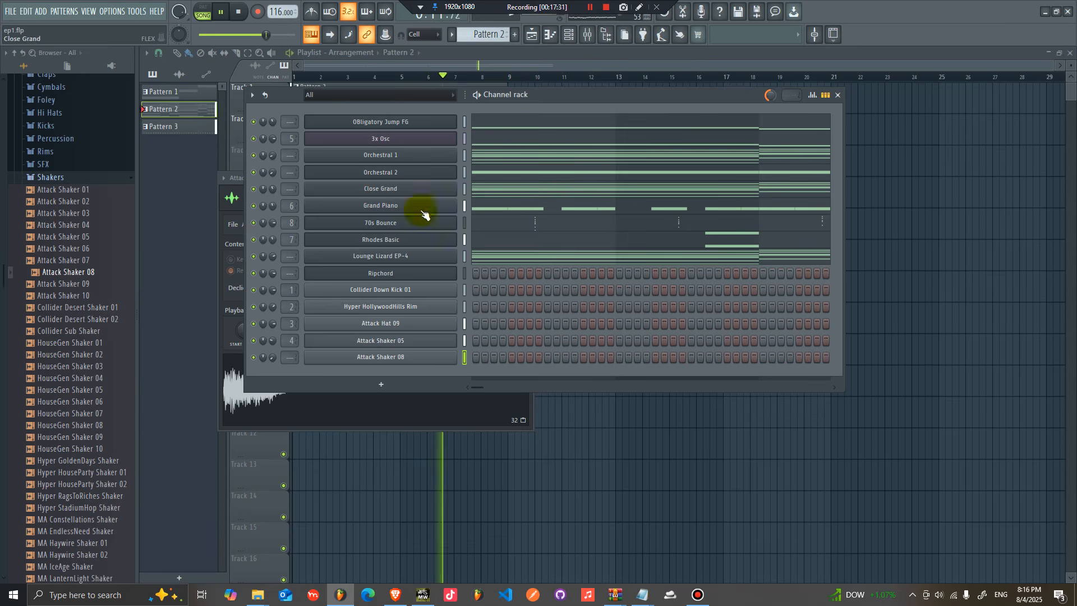
right_click(399, 206)
left_click(494, 306)
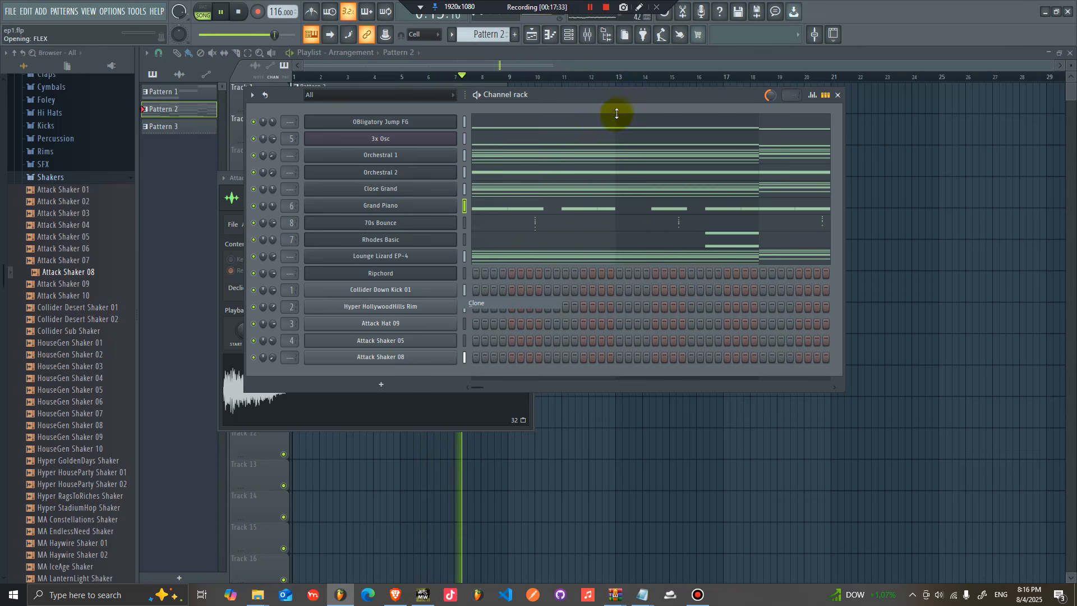
right_click(432, 210)
left_click(584, 217)
Step: Load the Electric Eighties FLEX preset on the cloned piano and paste the copied notes into it
left_click(430, 223)
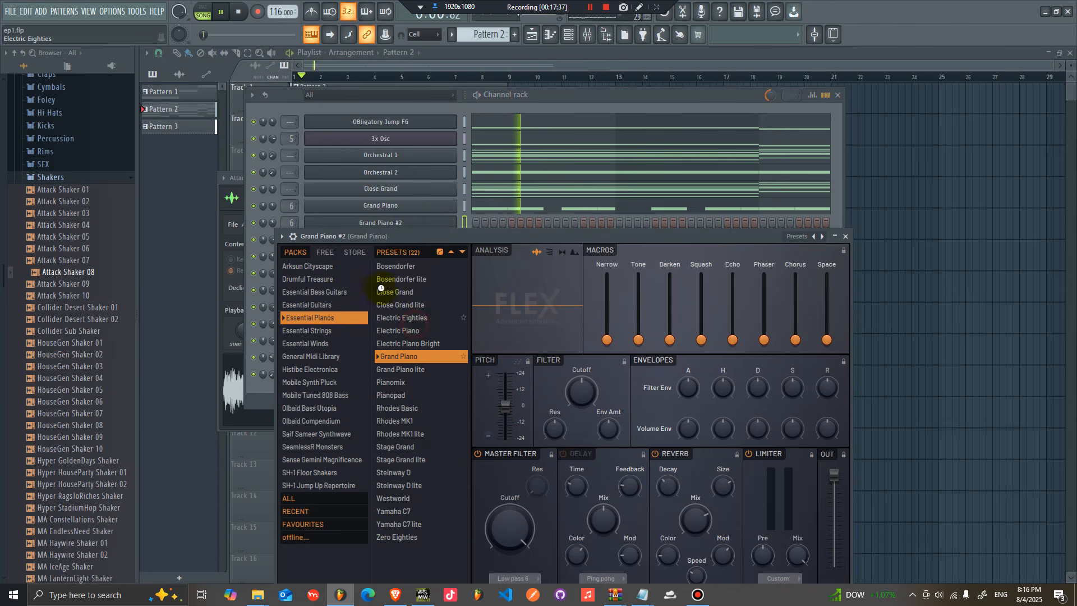
right_click(433, 225)
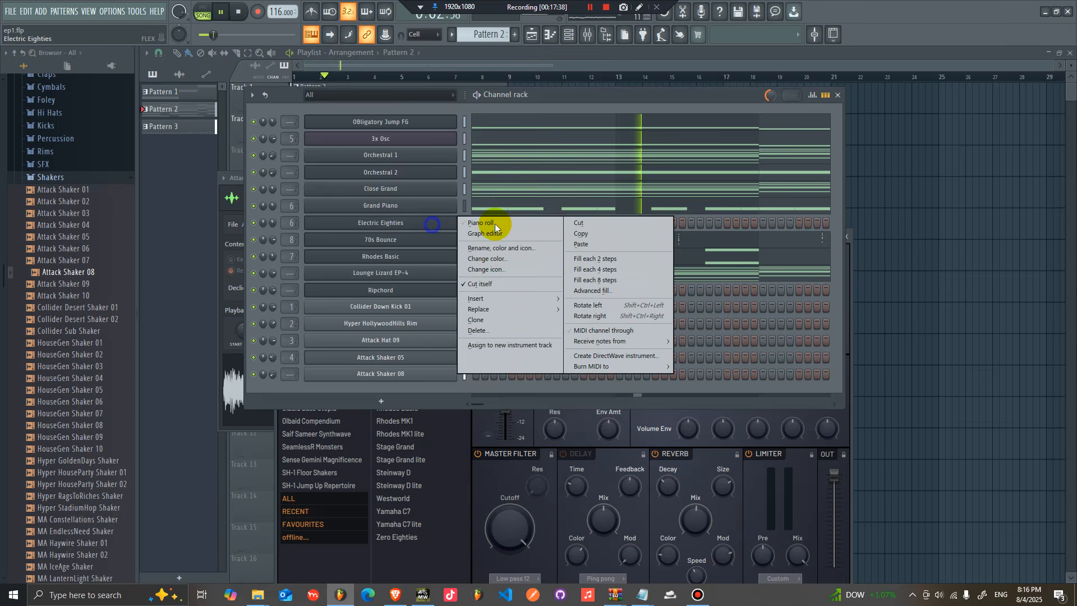
left_click(595, 244)
left_click(531, 216)
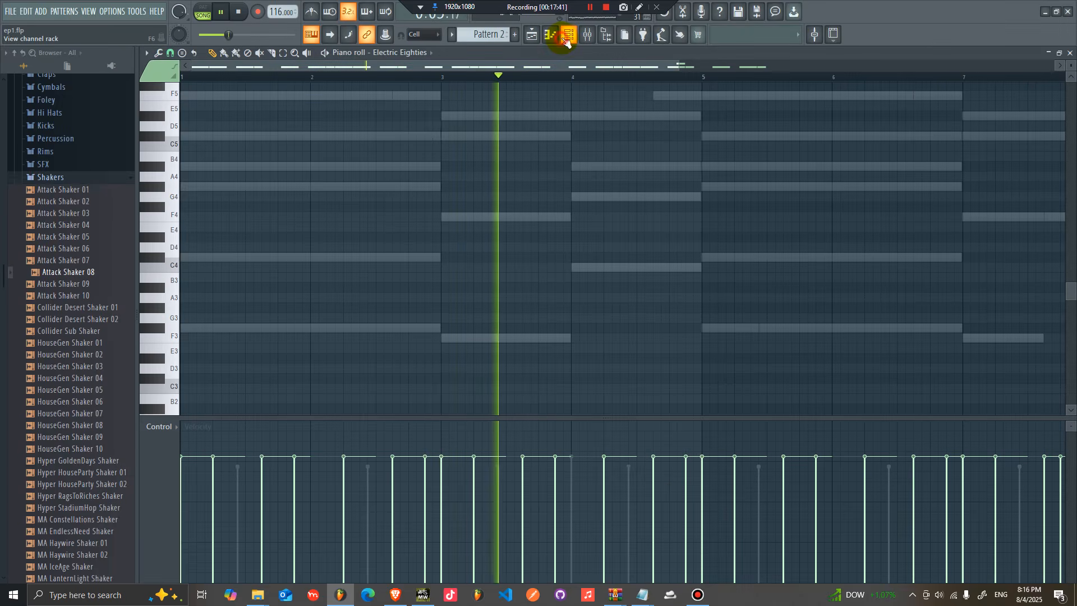
Step: Lower the Electric Eighties channel volume to about 38% and play the pattern
left_click_drag(271, 223, 271, 228)
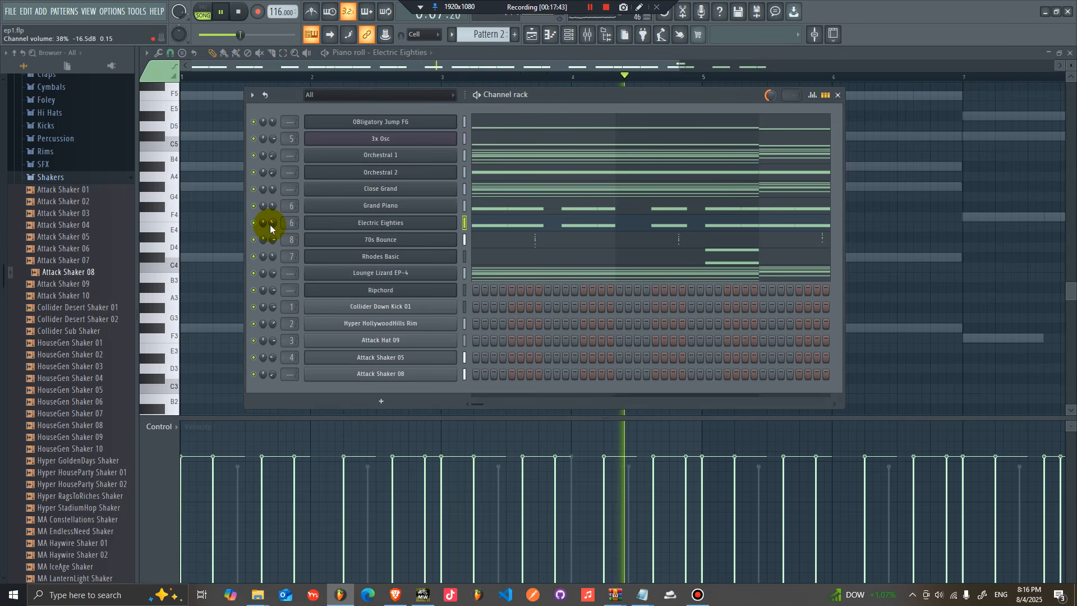
left_click_drag(273, 224, 273, 222)
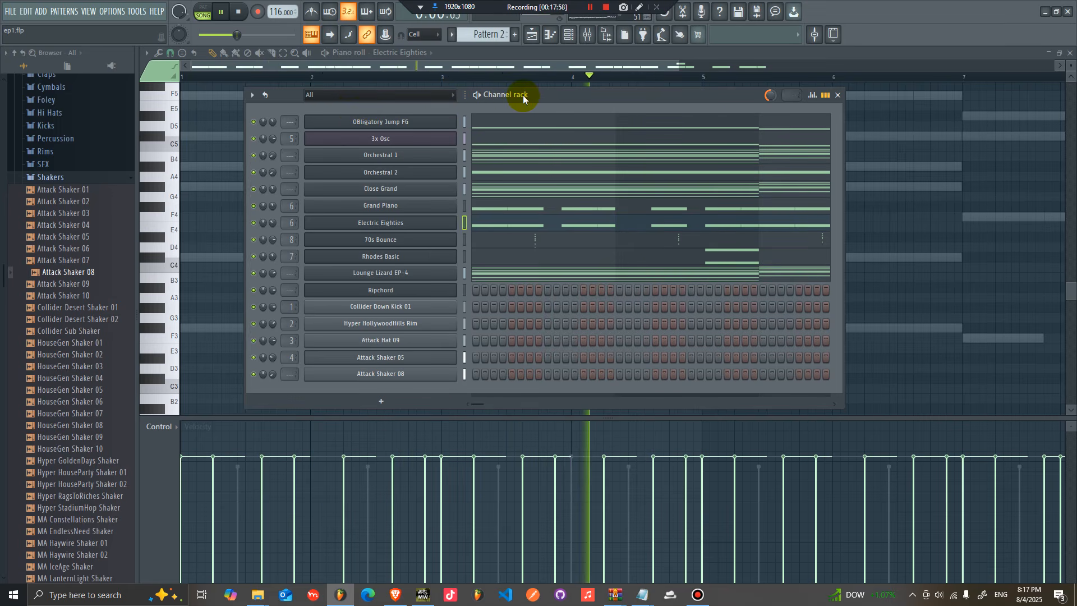
key("space")
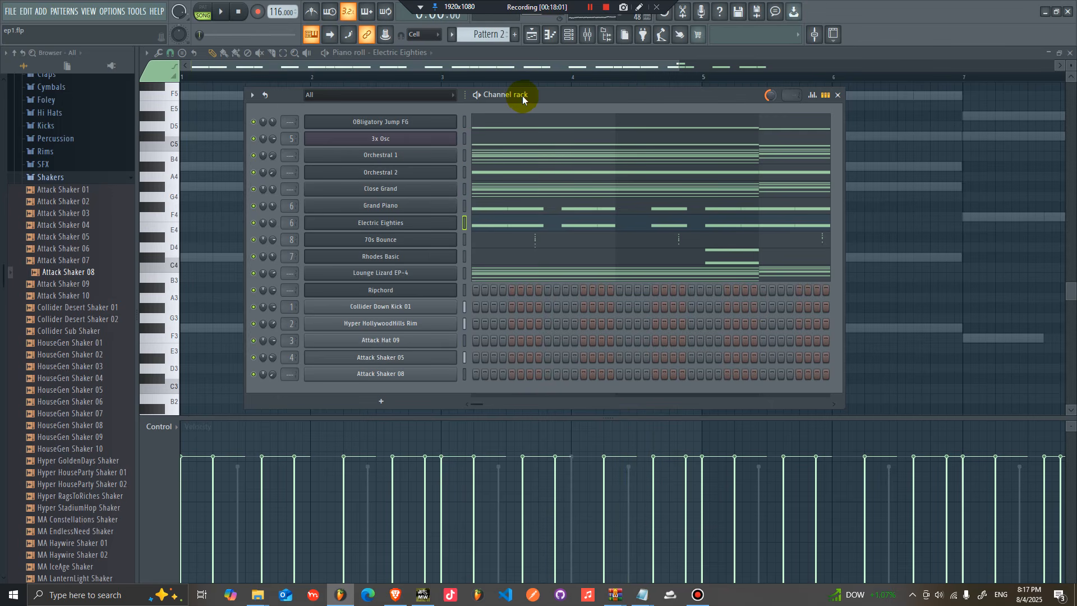
Step: Start a new project from the Basic 808 with limiter template
left_click(10, 12)
mouse_move(33, 40)
left_click(432, 56)
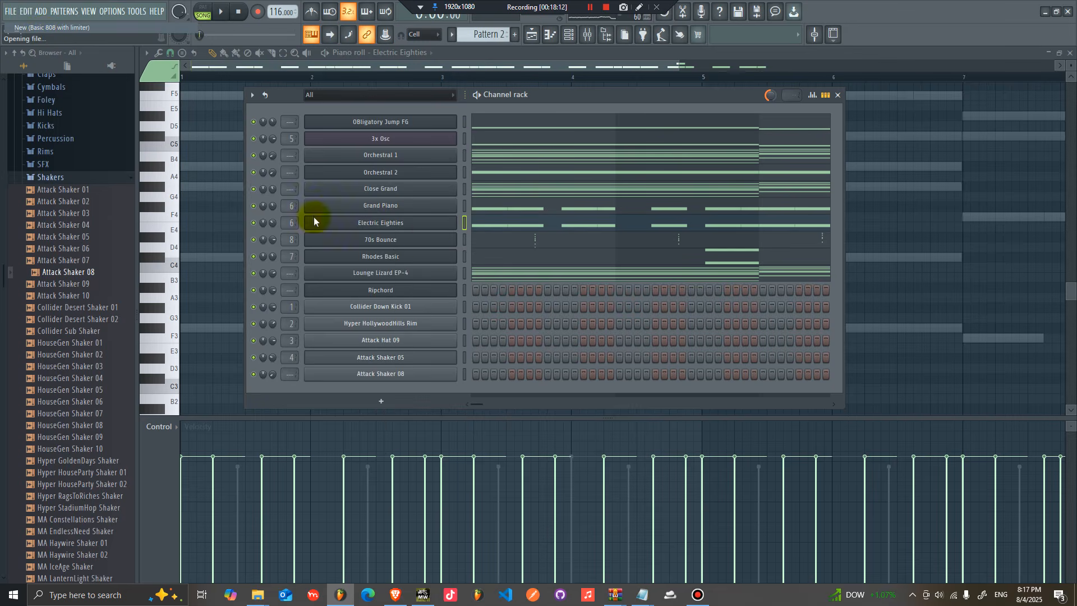
Step: Insert a Lounge Lizard EP-4 instrument channel into the channel rack
right_click(416, 126)
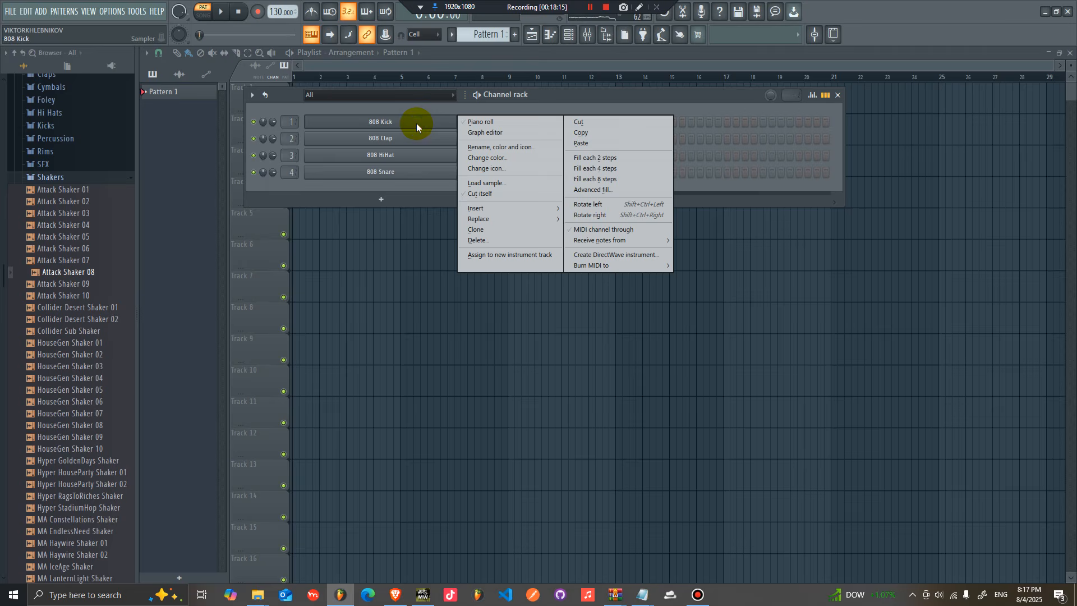
mouse_move(499, 206)
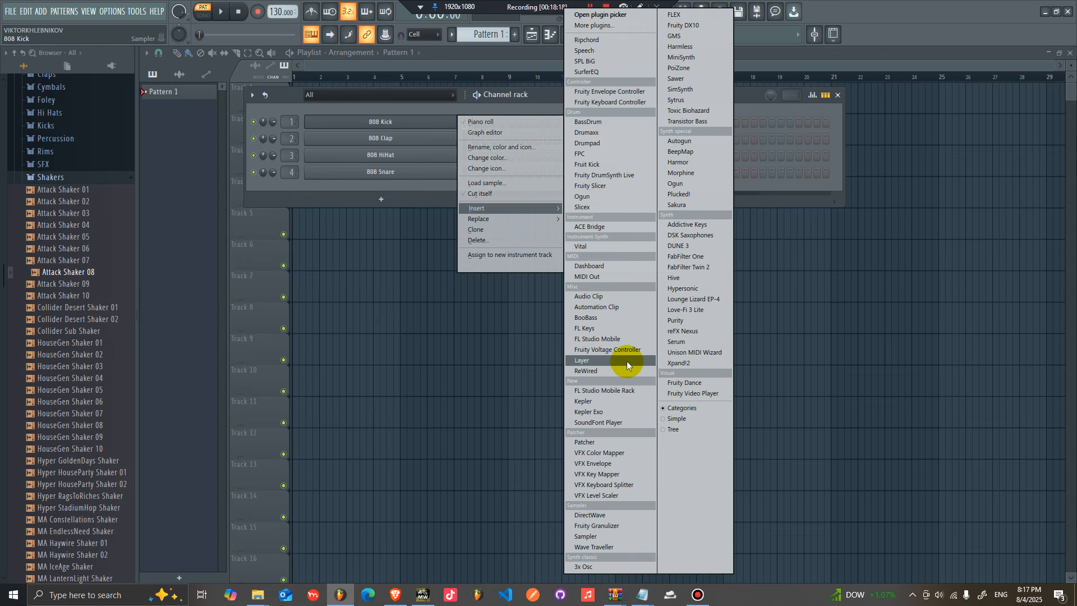
left_click(678, 300)
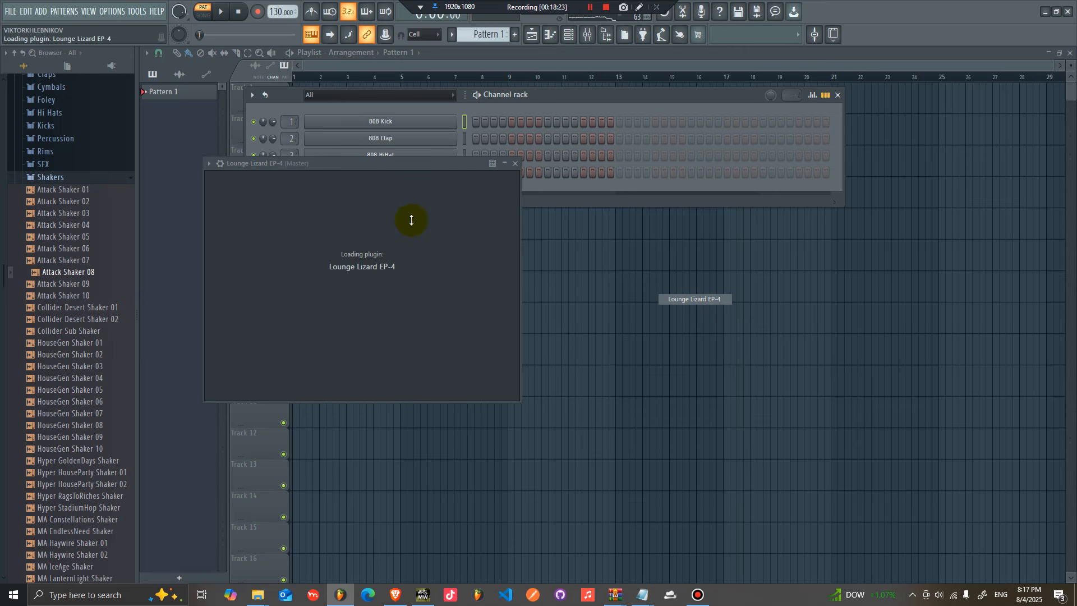
left_click_drag(466, 163, 467, 160)
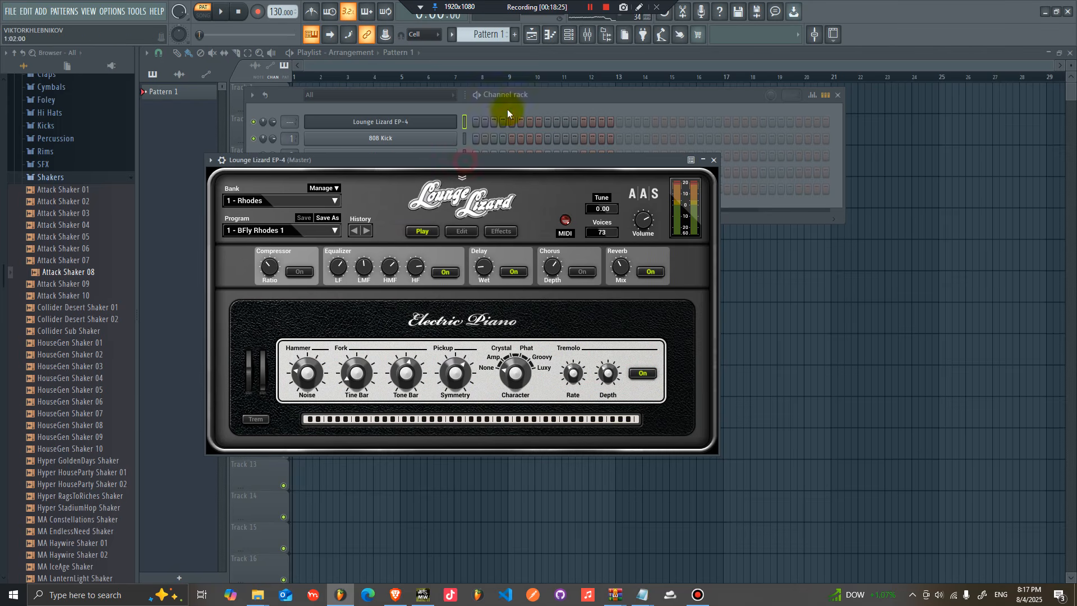
Step: Insert a Ripchord channel into the channel rack
left_click(507, 110)
key("b")
right_click(432, 138)
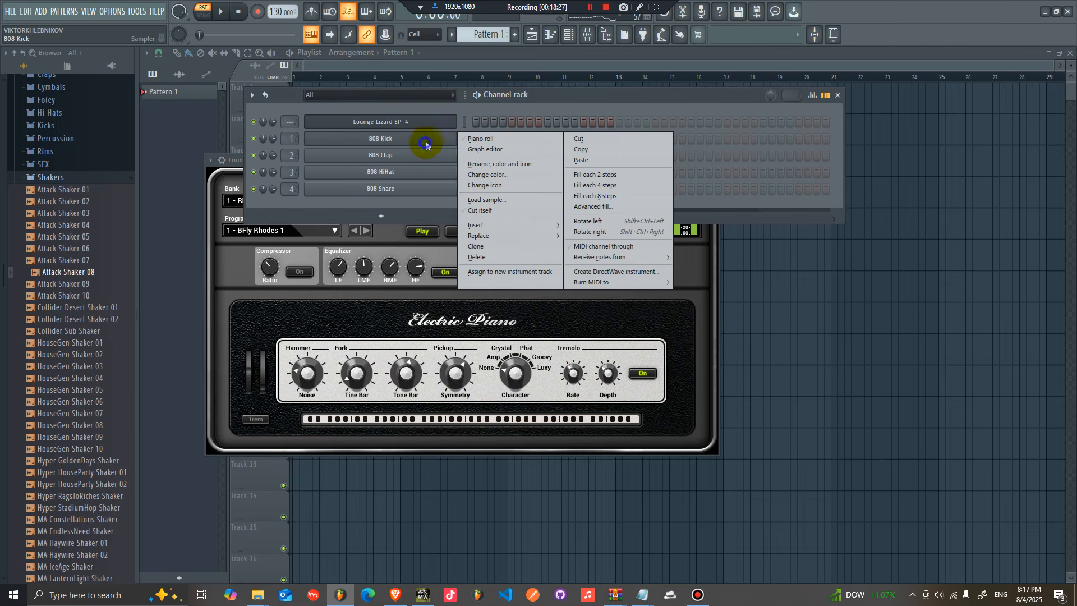
mouse_move(504, 225)
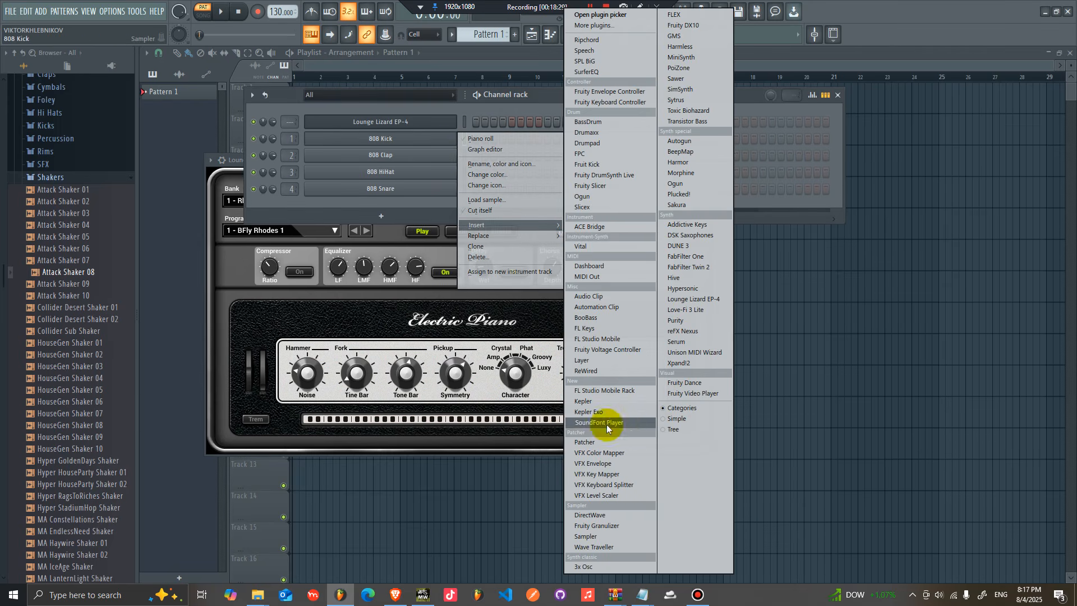
left_click(605, 40)
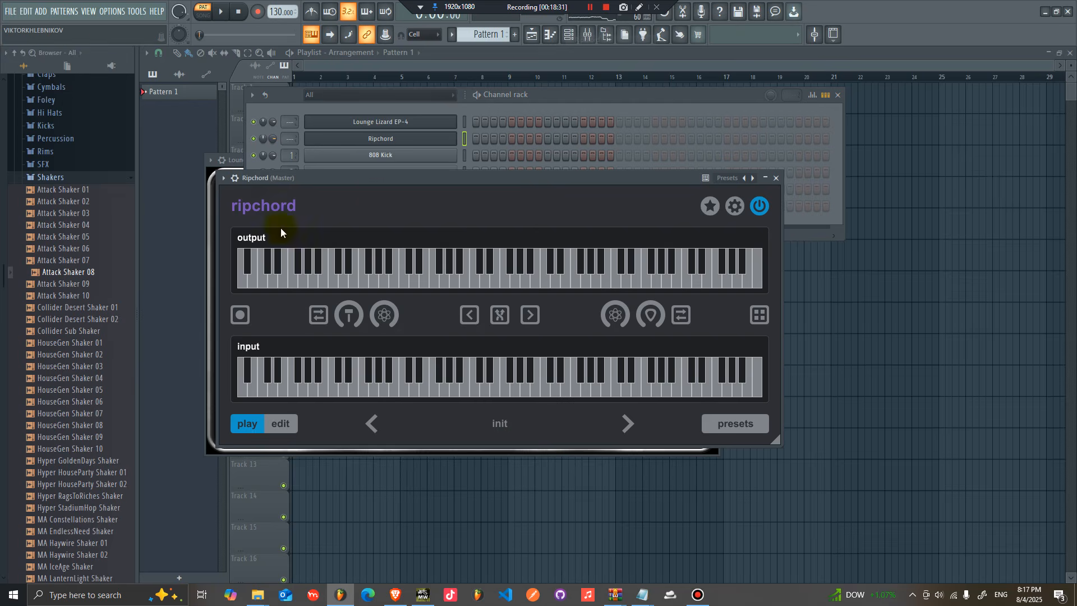
Step: Load the MP Neo Soul X-Minor_Mood preset in Ripchord
left_click(732, 424)
scroll(655, 339, "down", 15)
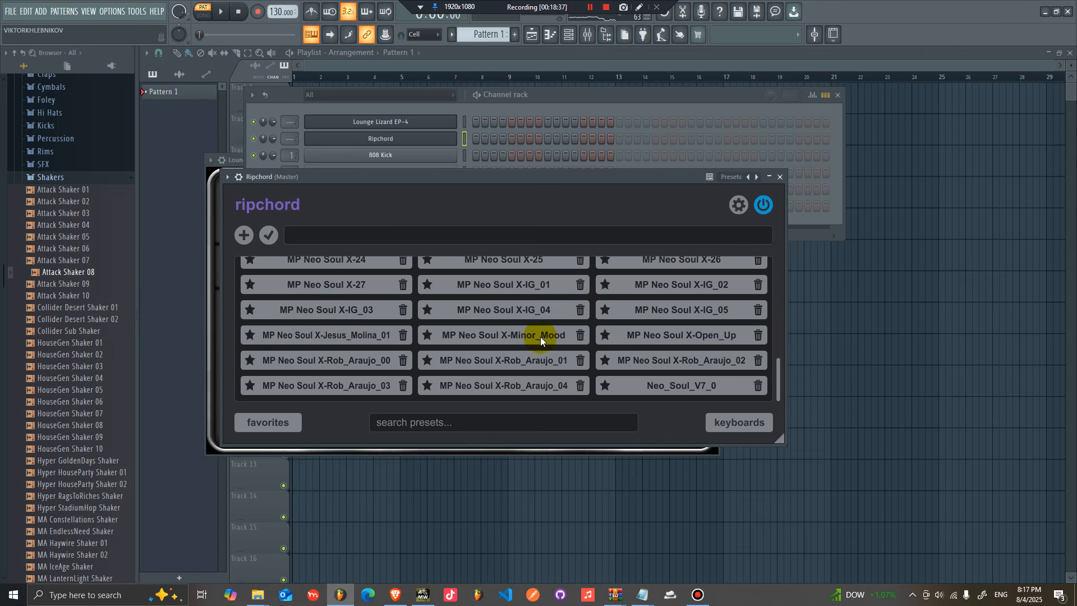
left_click(539, 335)
left_click(590, 96)
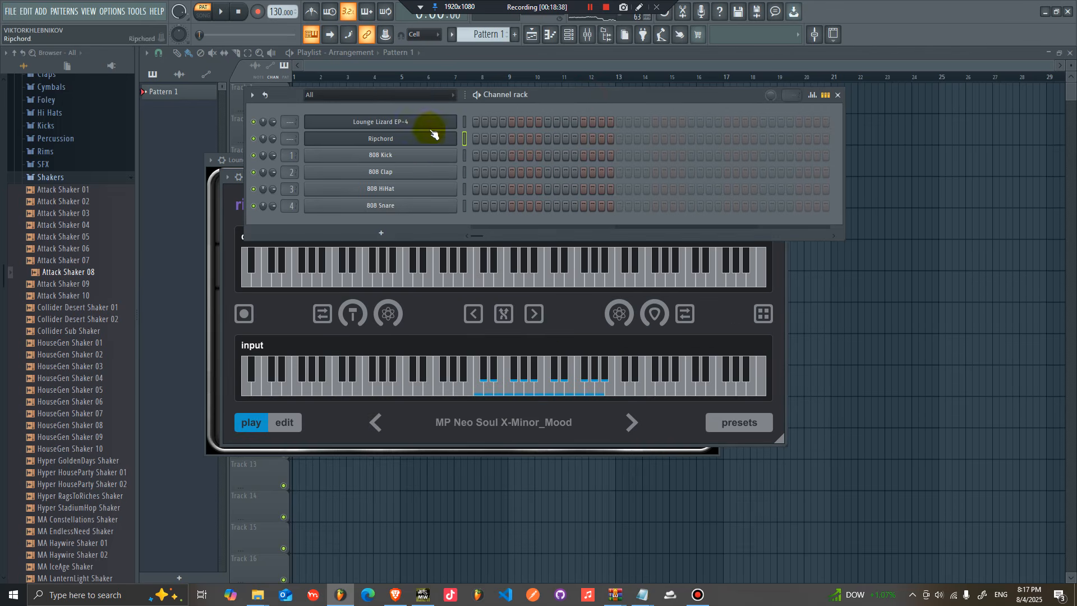
Step: Open the Lounge Lizard EP-4 plugin window
left_click(372, 123)
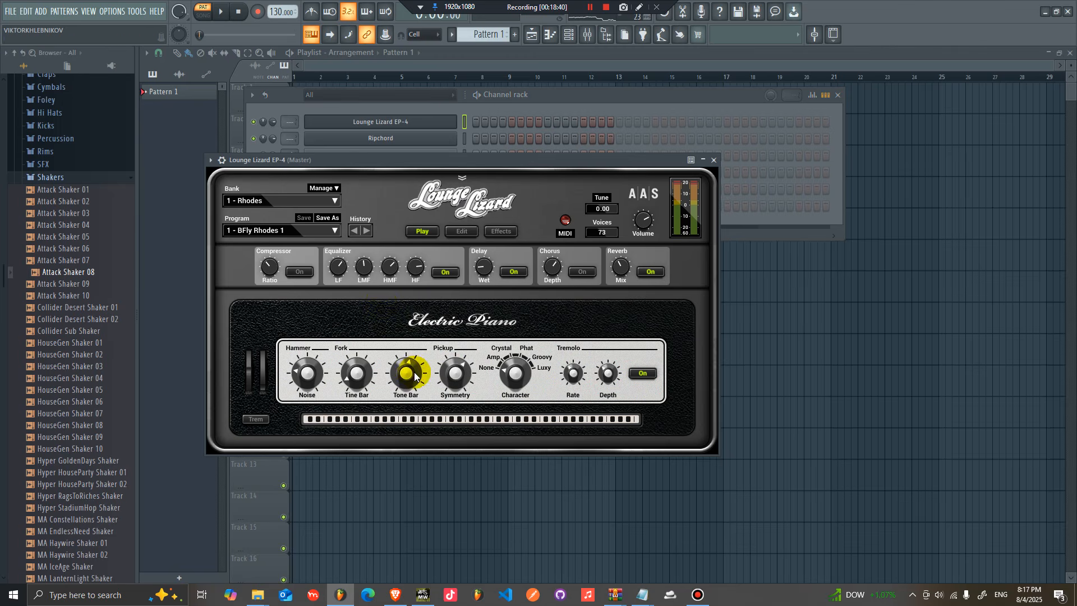
left_click(493, 109)
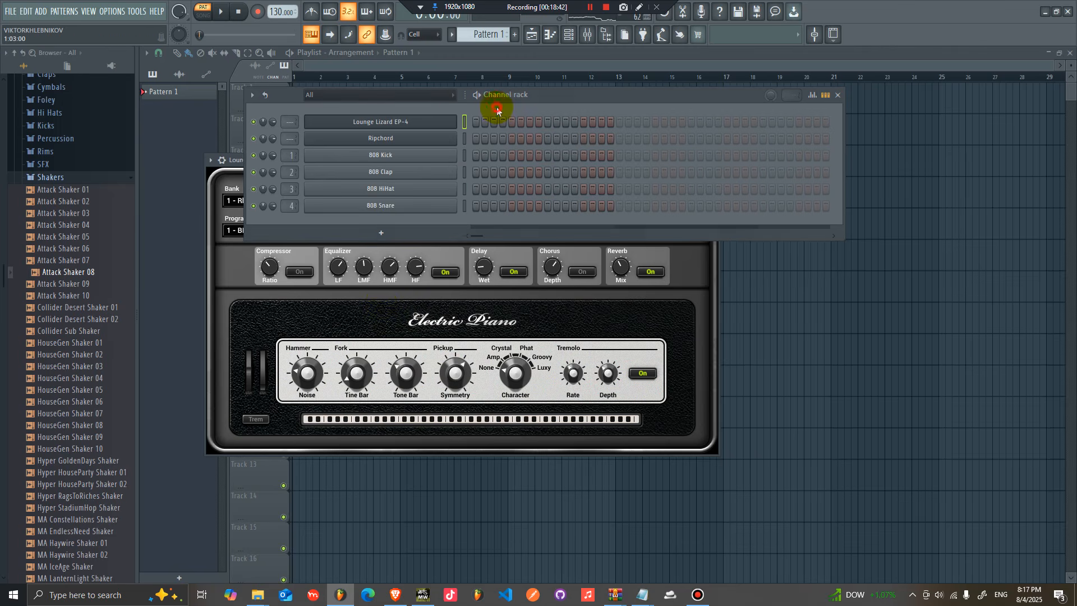
left_click(393, 124)
left_click(387, 124)
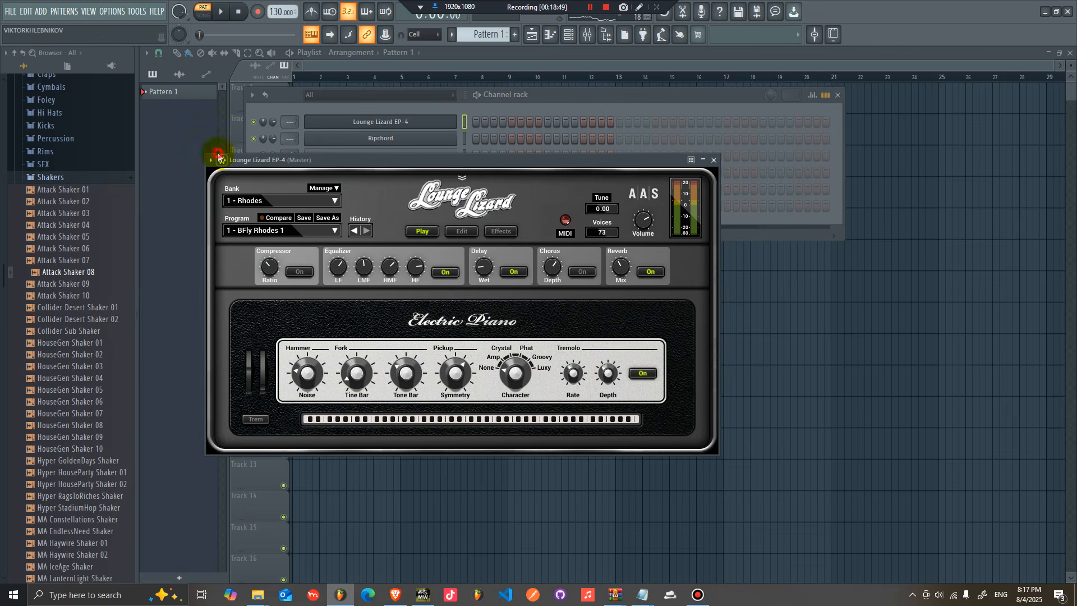
Step: Open the plugin wrapper settings of Lounge Lizard EP-4 and Ripchord and set Ripchord's MIDI output port to 0
left_click(218, 158)
left_click(268, 182)
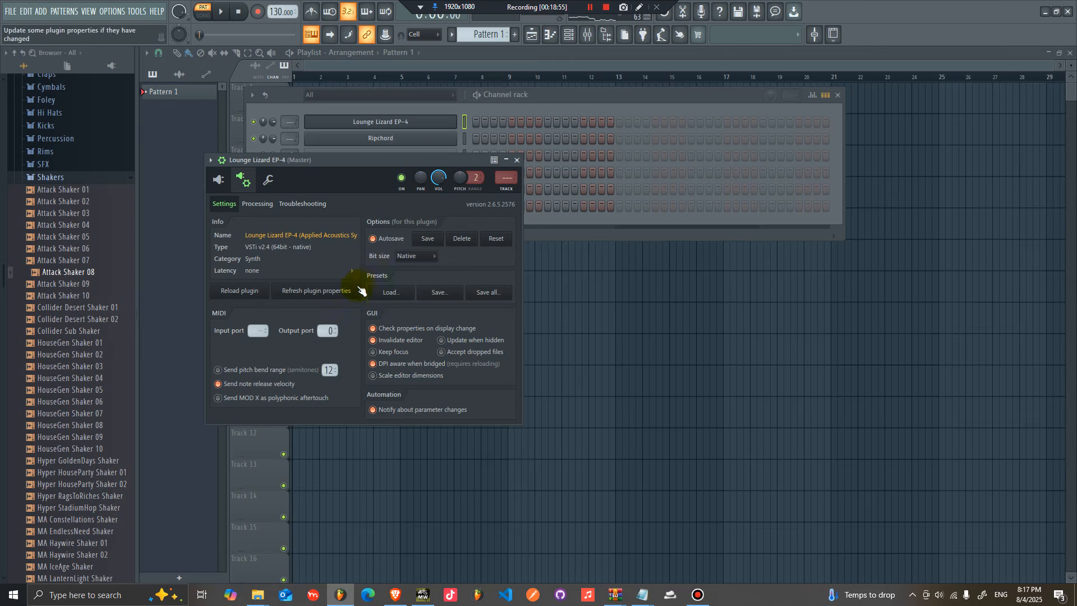
left_click(426, 140)
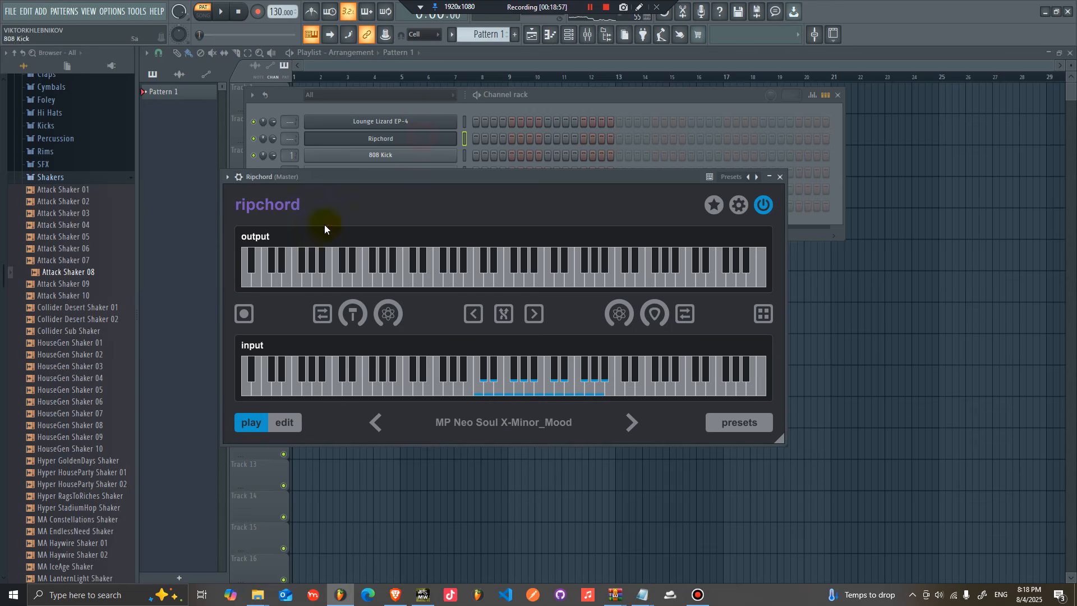
left_click(238, 177)
left_click(285, 196)
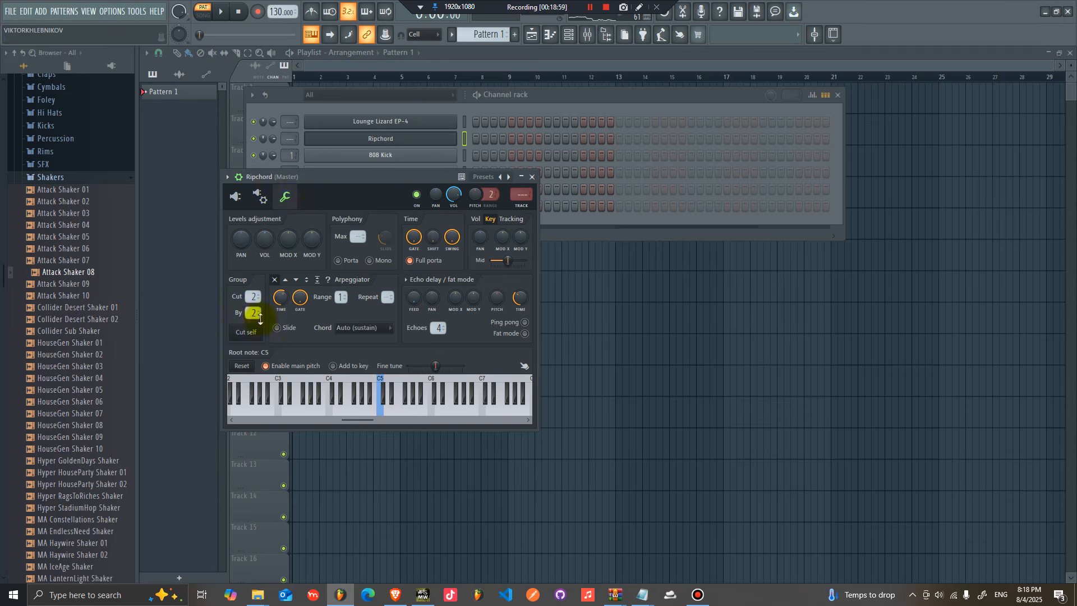
left_click(259, 194)
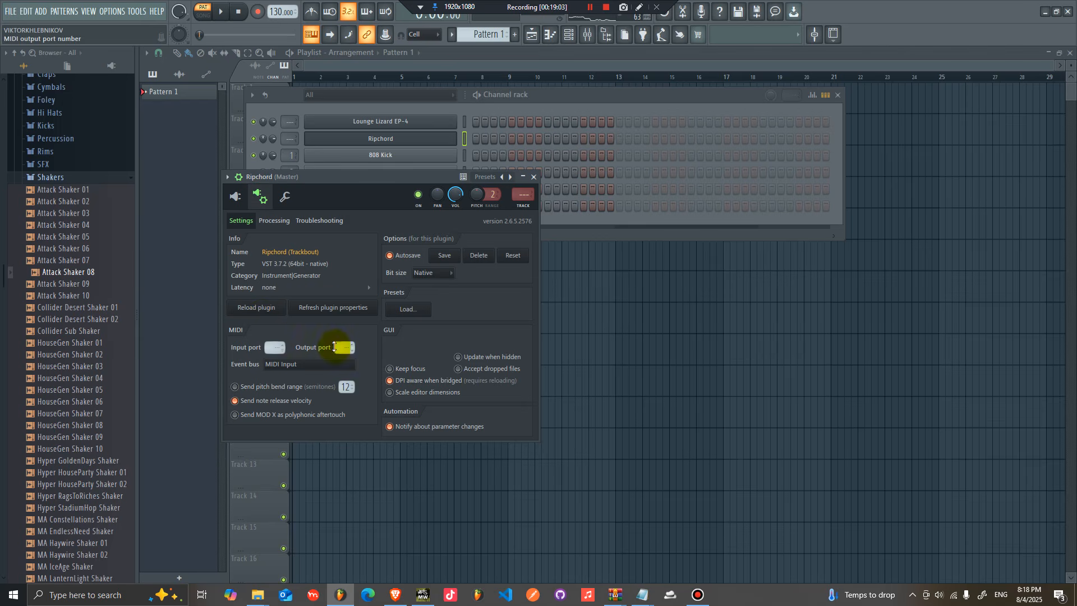
left_click(409, 121)
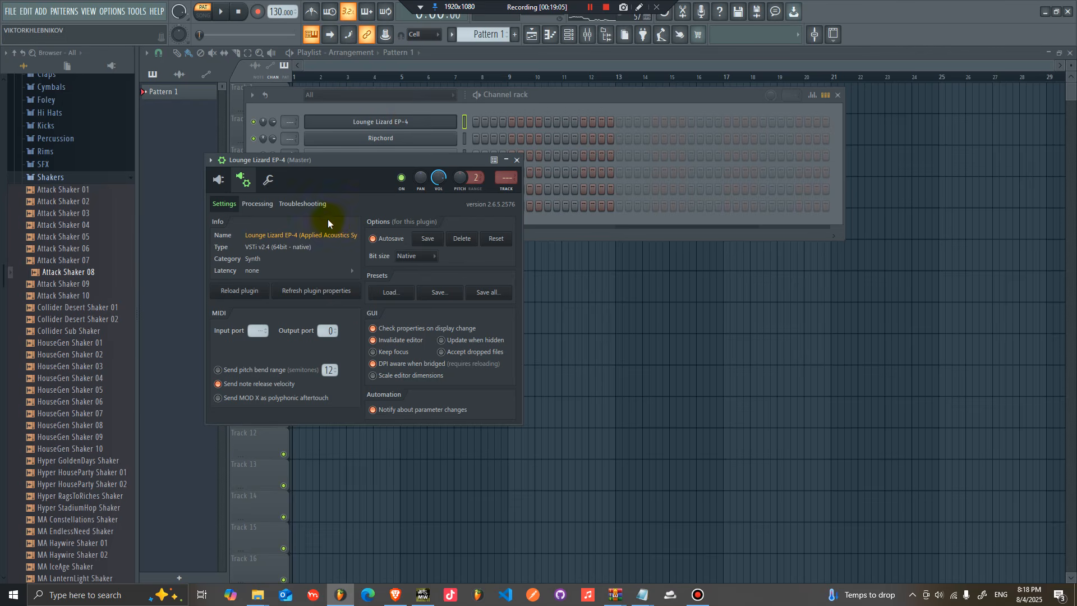
left_click(429, 140)
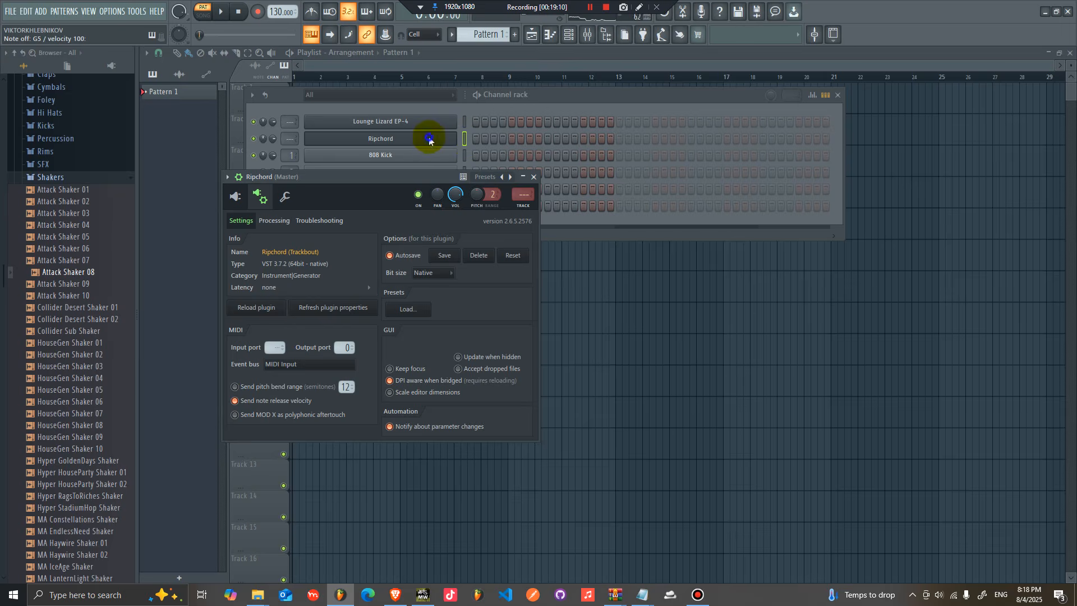
Step: Open Ripchord's piano roll and draw a G5 note across the first bar
right_click(454, 139)
left_click(481, 141)
scroll(222, 213, "up", 4)
left_click_drag(252, 191, 173, 191)
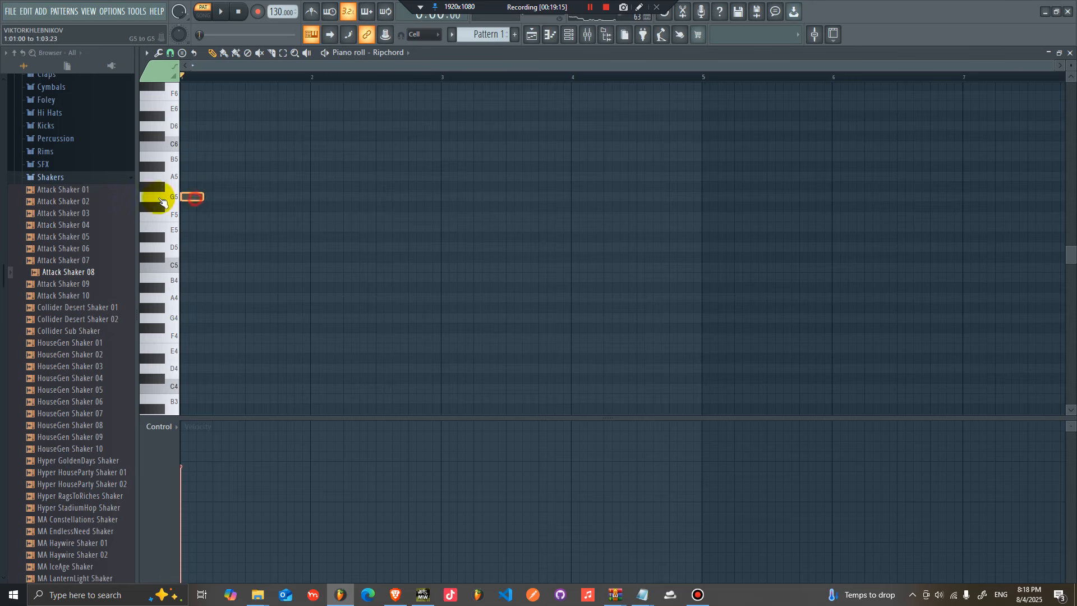
left_click_drag(183, 199, 309, 203)
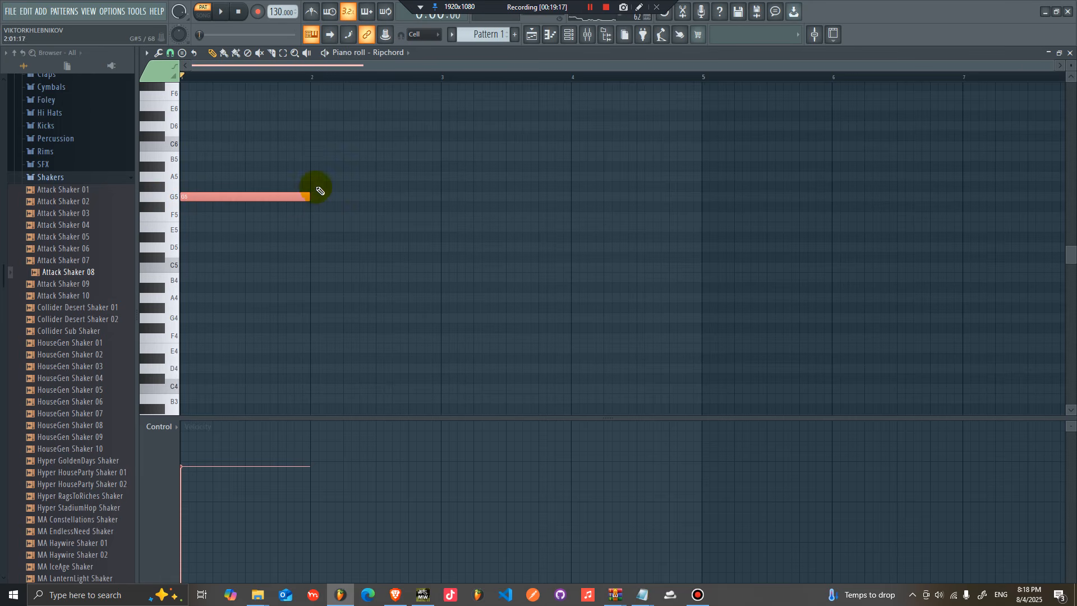
key("space")
Step: Add an E5 note in bar 2 with a short D#5 passing note before it, shortening the G5 note
left_click(315, 228)
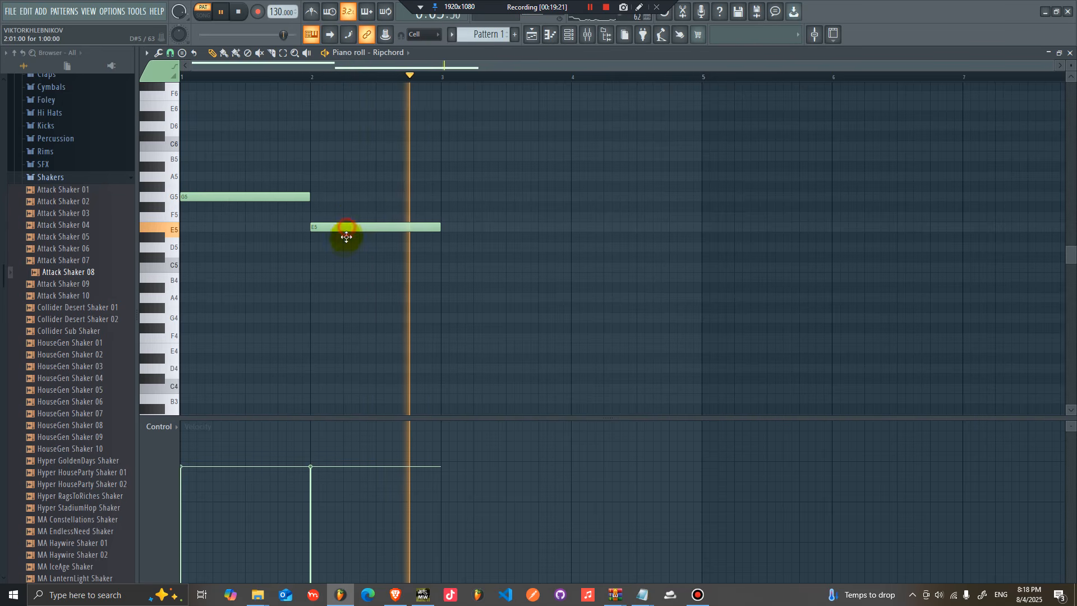
left_click_drag(344, 233, 350, 247)
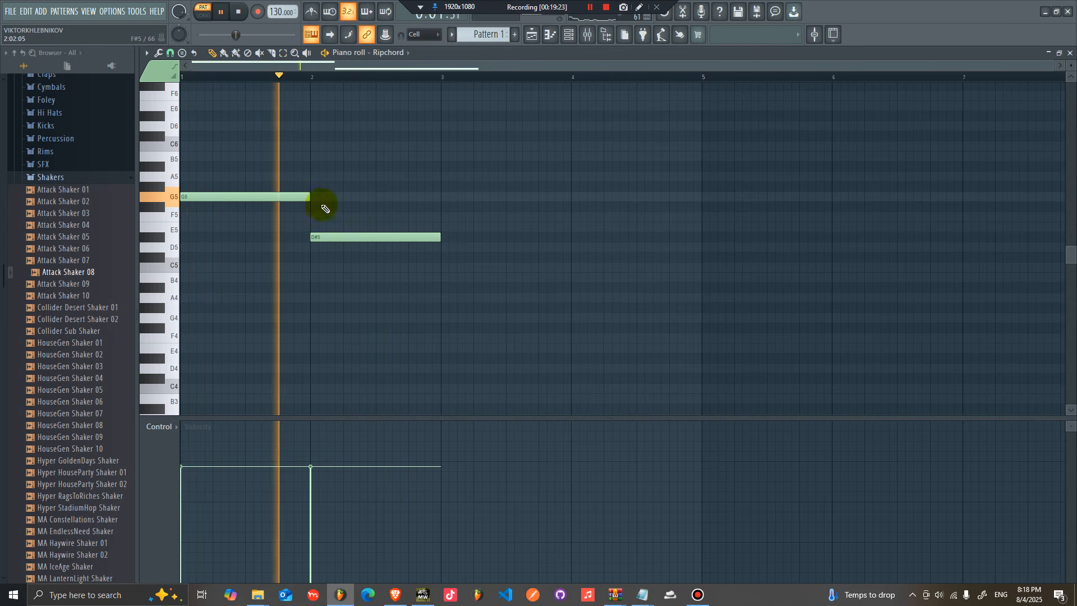
left_click_drag(313, 208, 301, 204)
key("space")
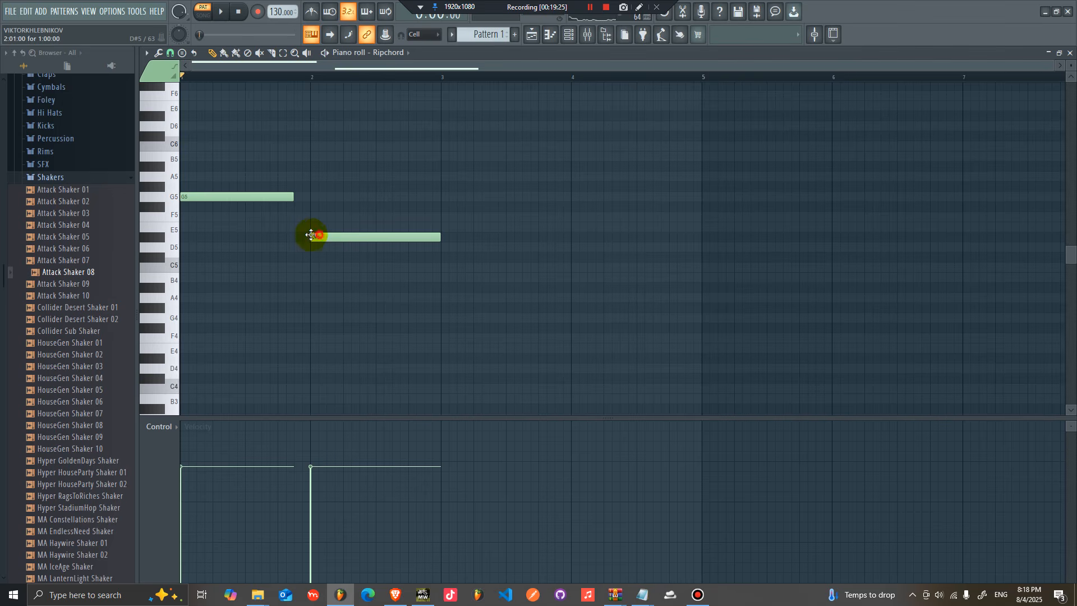
mouse_move(430, 244)
left_mouse_down()
mouse_move(313, 237)
mouse_move(435, 228)
left_mouse_up()
left_click(314, 227)
key("space")
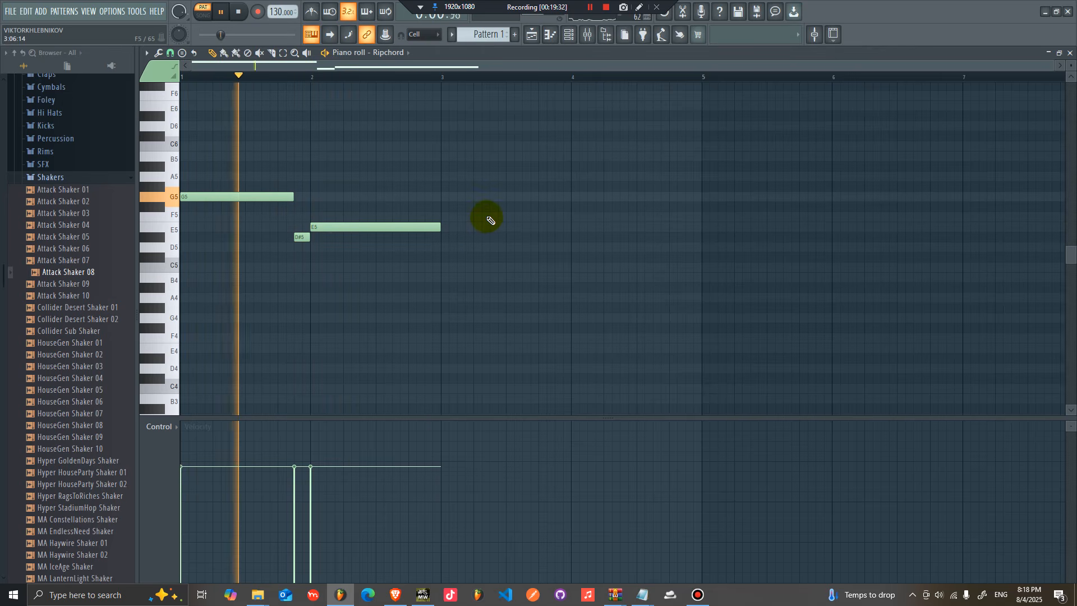
Step: Duplicate the two-bar phrase twice to fill six bars
key("ctrl+b")
key("ctrl+b")
key("space")
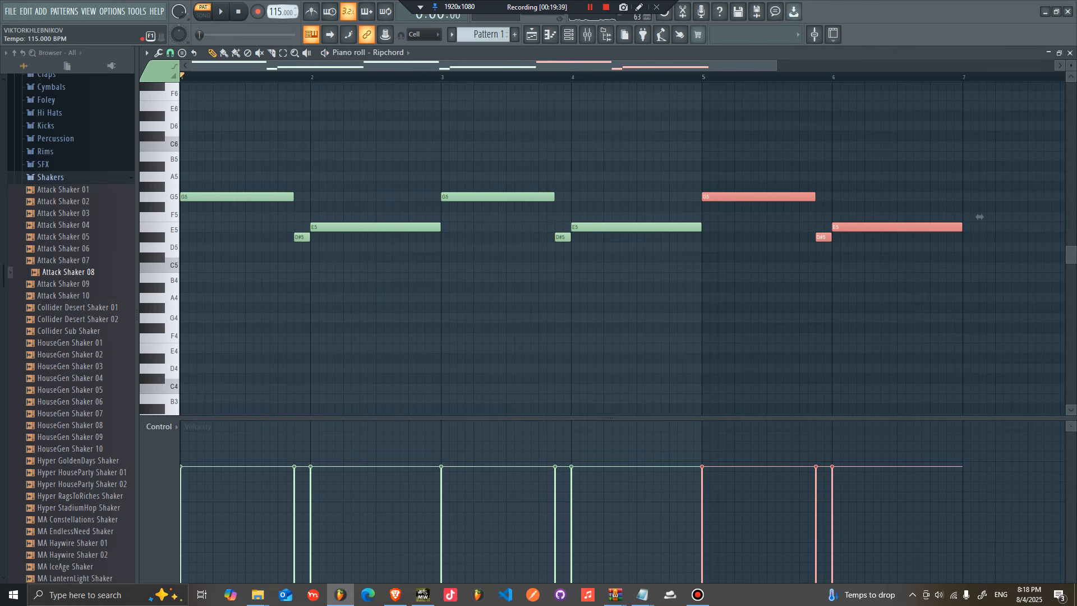
Step: Place Pattern 1 on Track 1 of the playlist and undo a stray edit
left_click(531, 37)
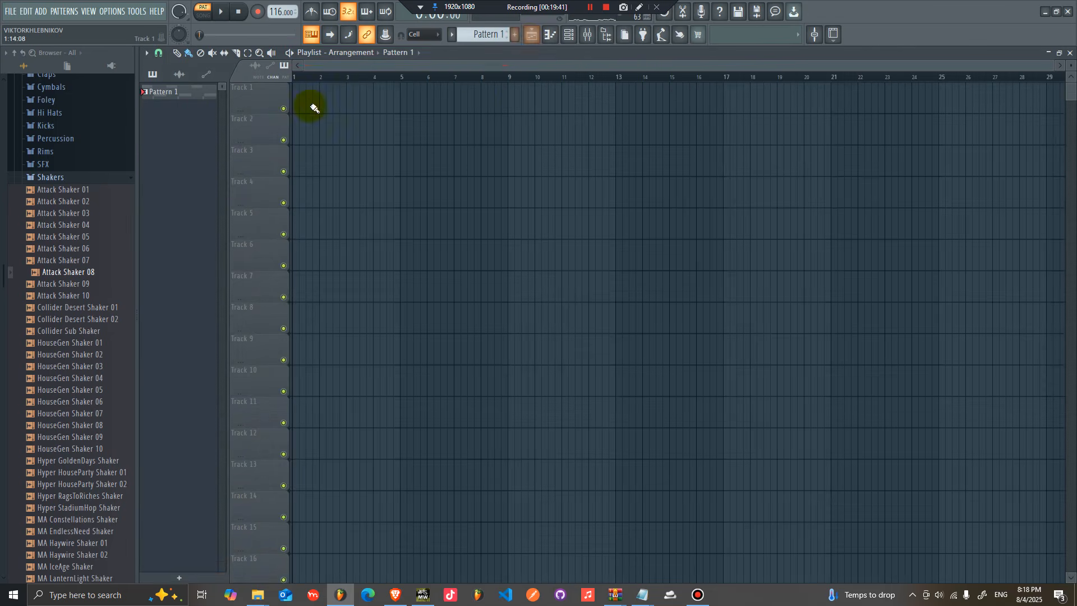
left_click(297, 109)
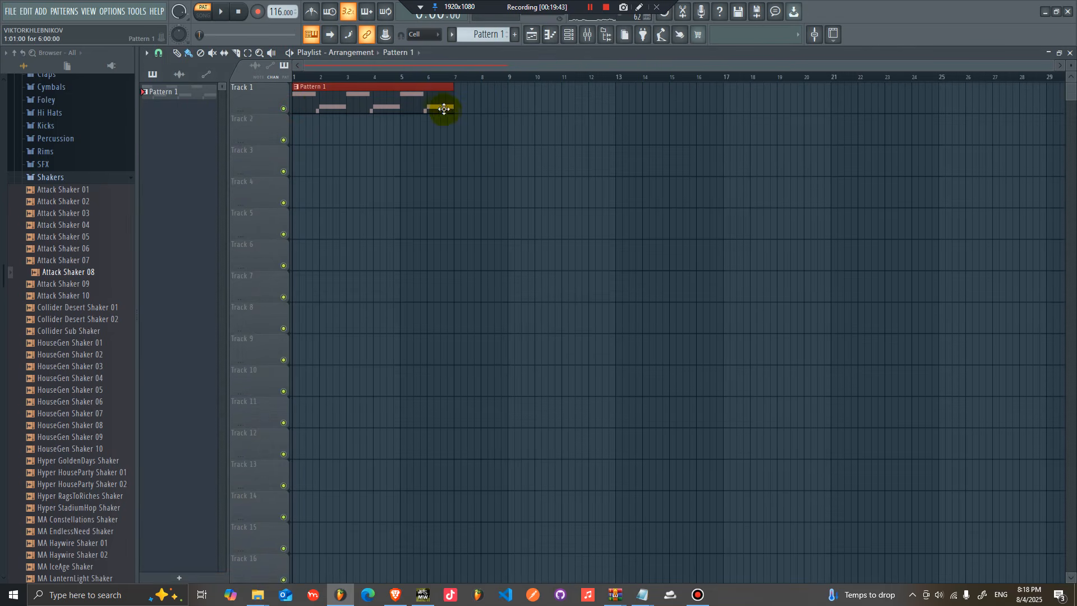
left_click(309, 129, "ctrl")
left_click_drag(354, 91, 425, 92)
key("ctrl+z")
left_click(567, 35)
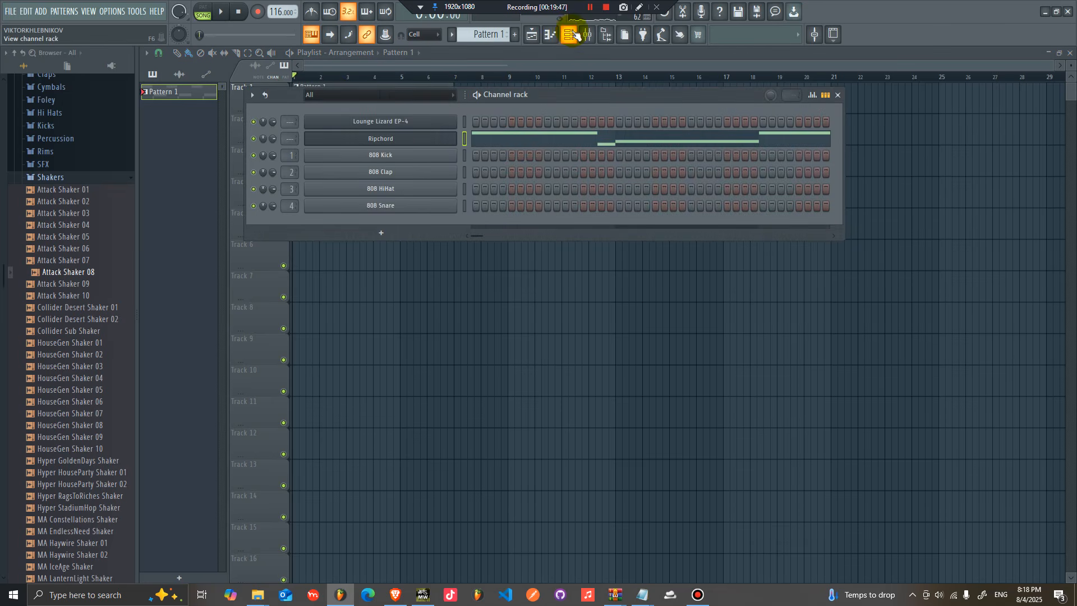
Step: Burn Ripchord's MIDI into the current pattern, resetting arpeggiator, echo feedback and swing mix
left_click(443, 144)
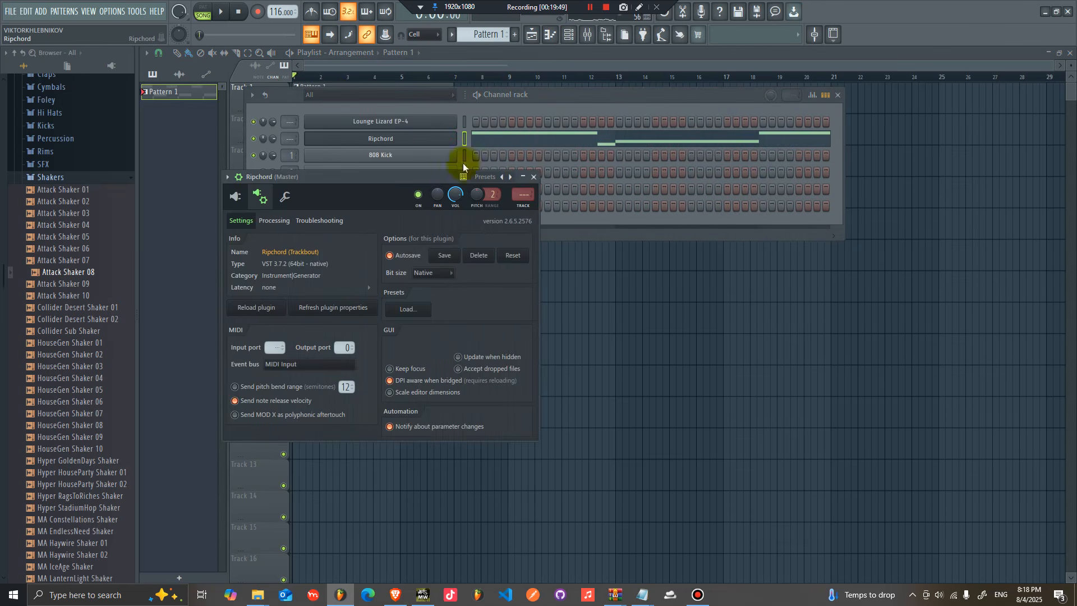
left_click(236, 198)
right_click(429, 139)
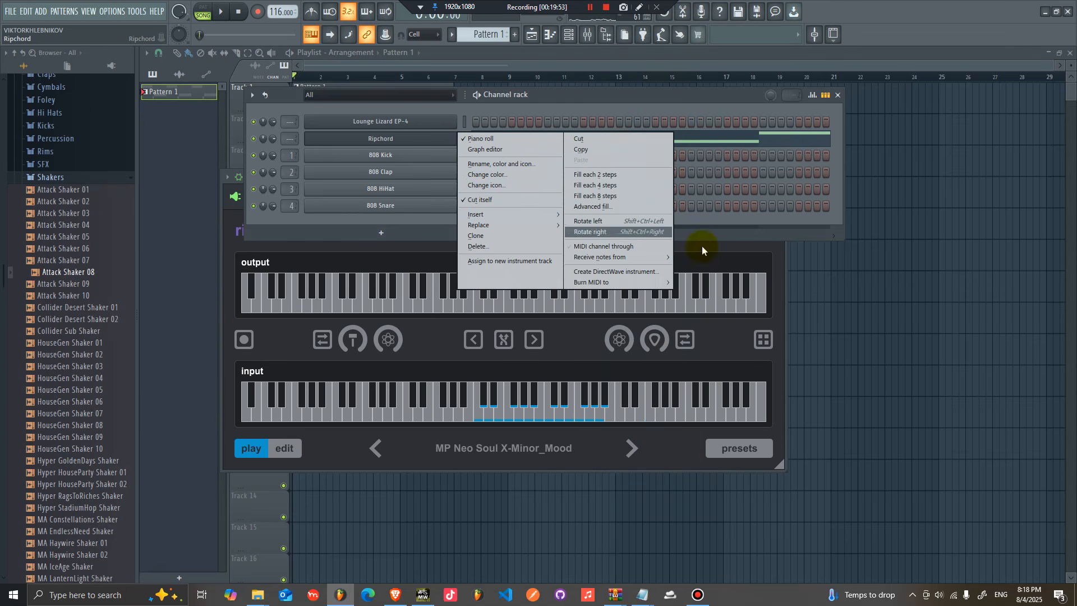
mouse_move(585, 281)
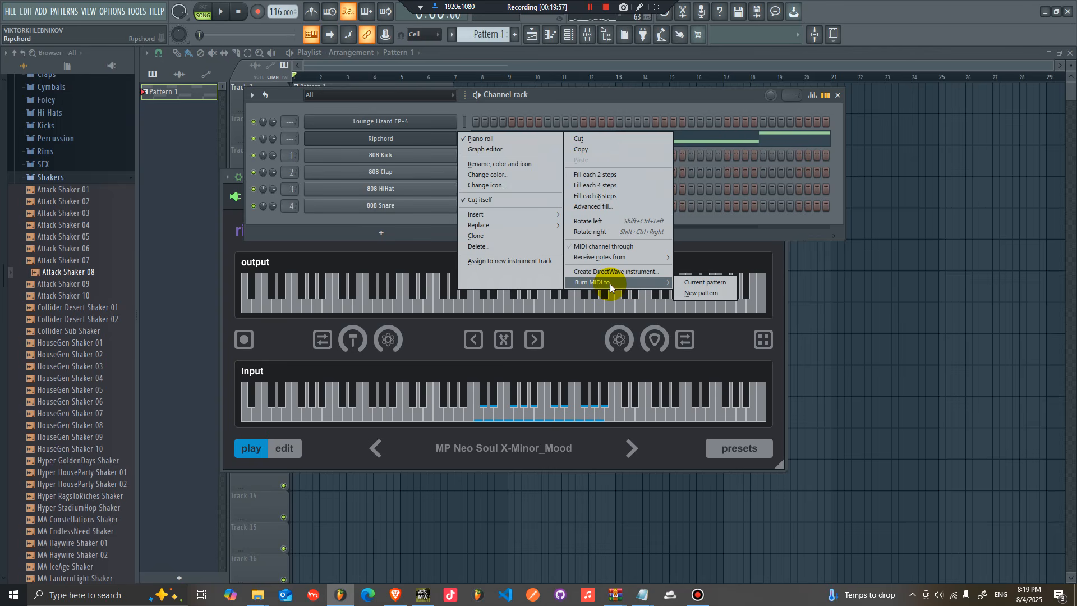
left_click(695, 284)
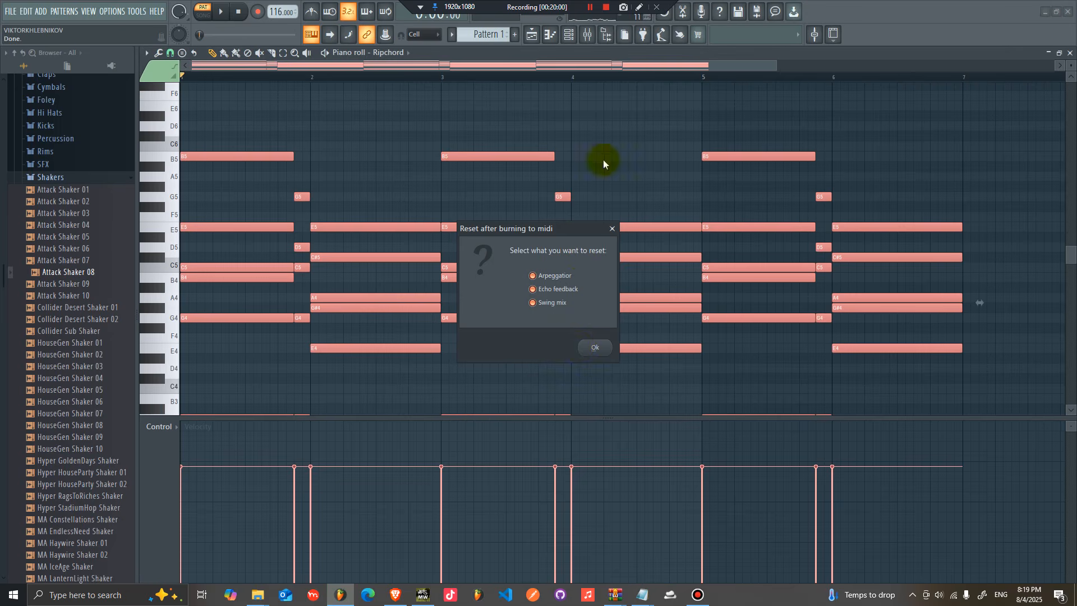
left_click(594, 348)
Step: Move the burned chord notes from the Ripchord channel to the Lounge Lizard EP-4 channel
left_click(565, 40)
right_click(439, 141)
left_click(592, 141)
right_click(431, 123)
left_click(598, 144)
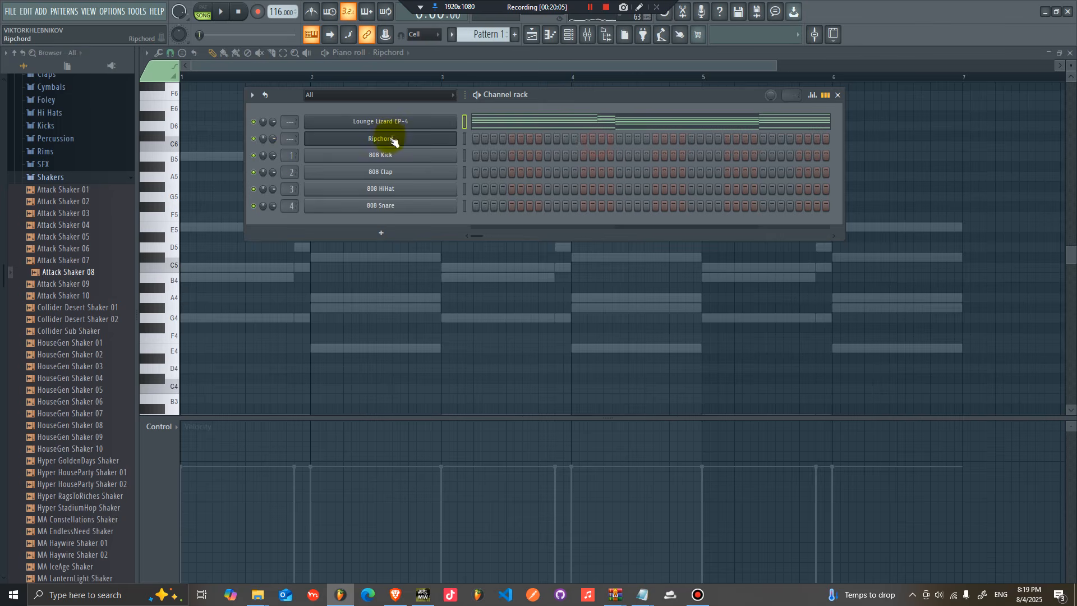
Step: Delete the Ripchord channel from the channel rack
right_click(384, 138)
left_click(253, 139)
right_click(415, 142)
left_click(488, 247)
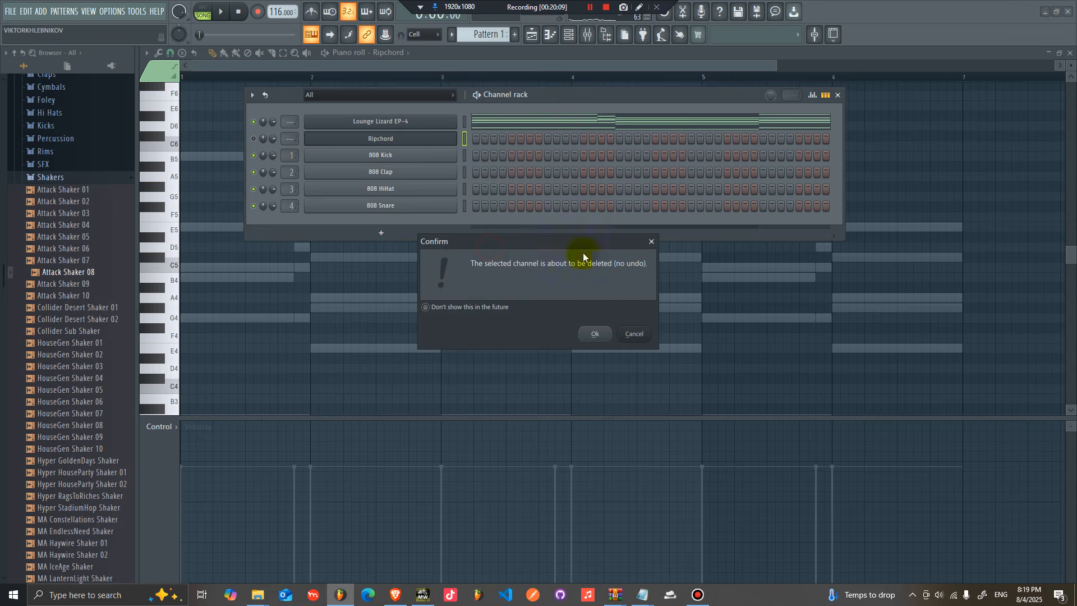
left_click(596, 335)
Step: Open the browser's recent files and create a new Pattern 2 in the playlist
left_click(532, 34)
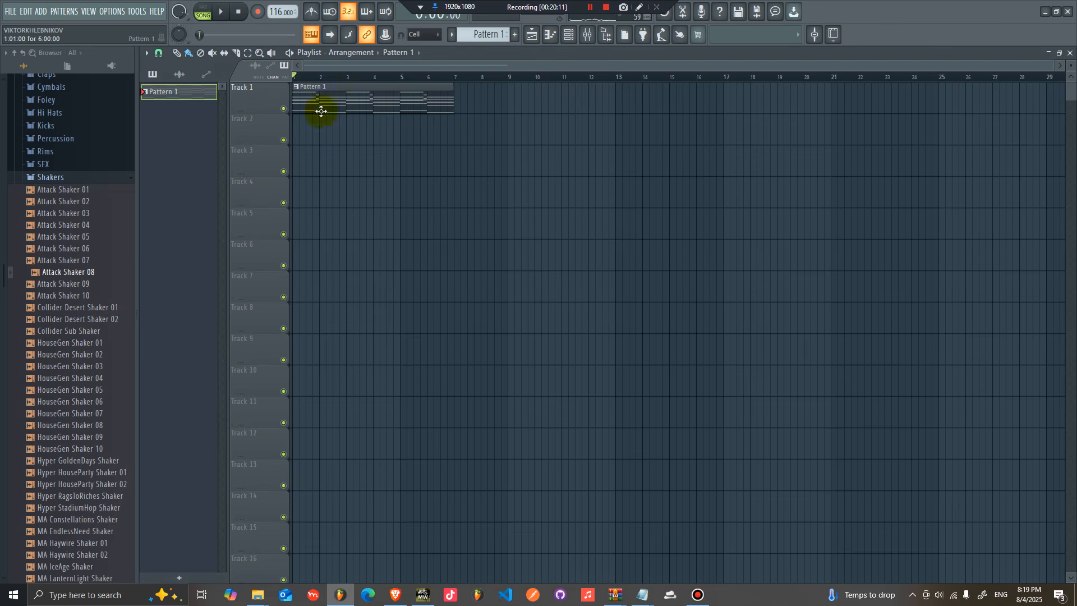
scroll(68, 224, "up", 8)
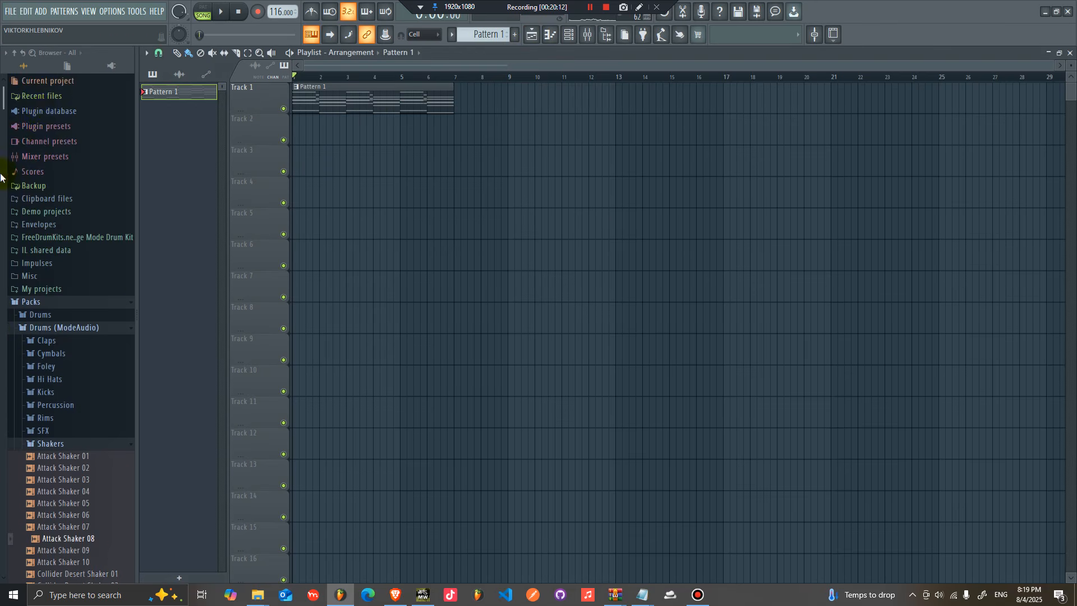
left_click(41, 96)
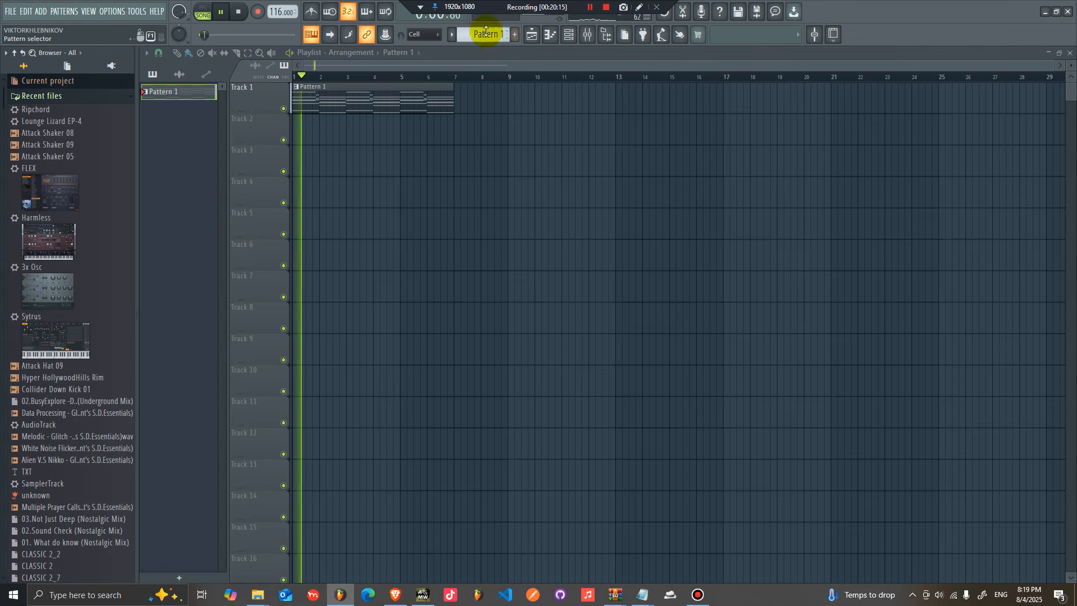
scroll(483, 33, "up", 1)
key("space")
left_click(301, 132)
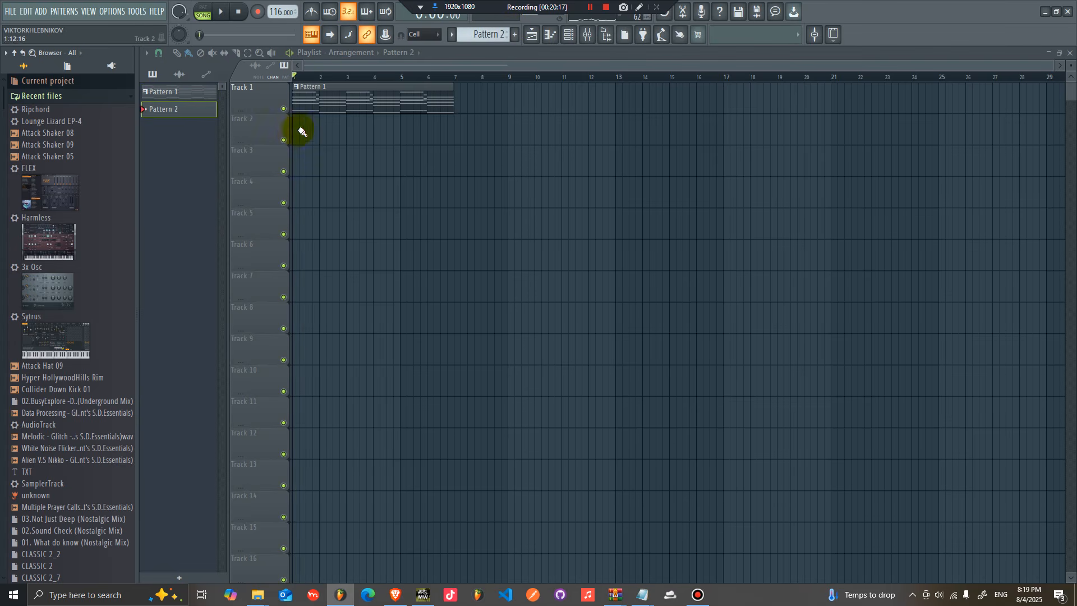
left_click(302, 135)
Step: Replace the 808 Kick with Collider Down Kick 01 and fill a step every 4 steps
scroll(119, 314, "down", 4)
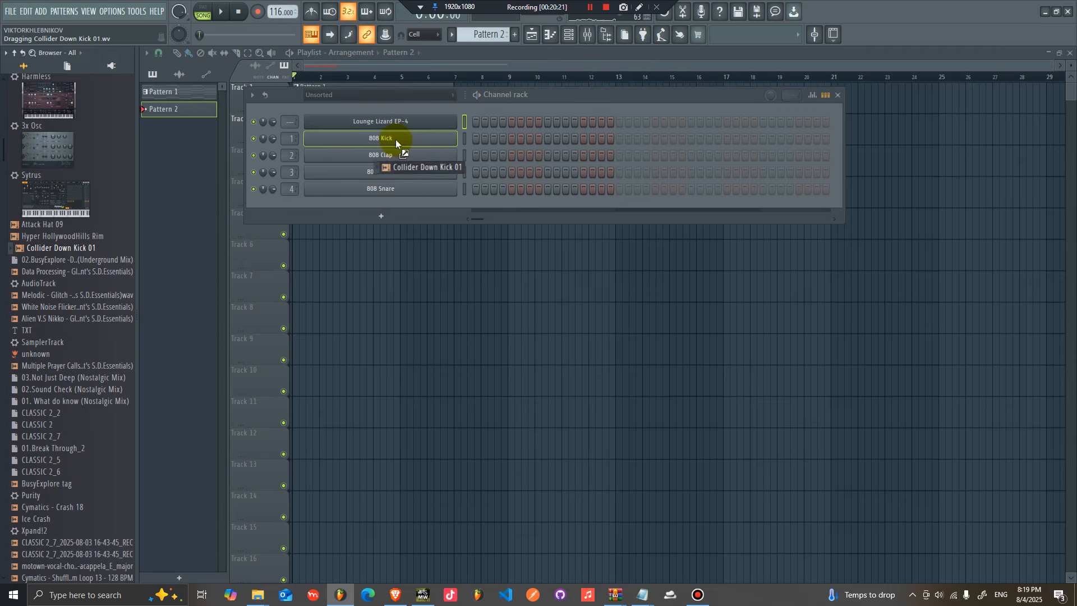
left_click_drag(396, 139, 395, 139)
right_click(456, 135)
left_click(607, 187)
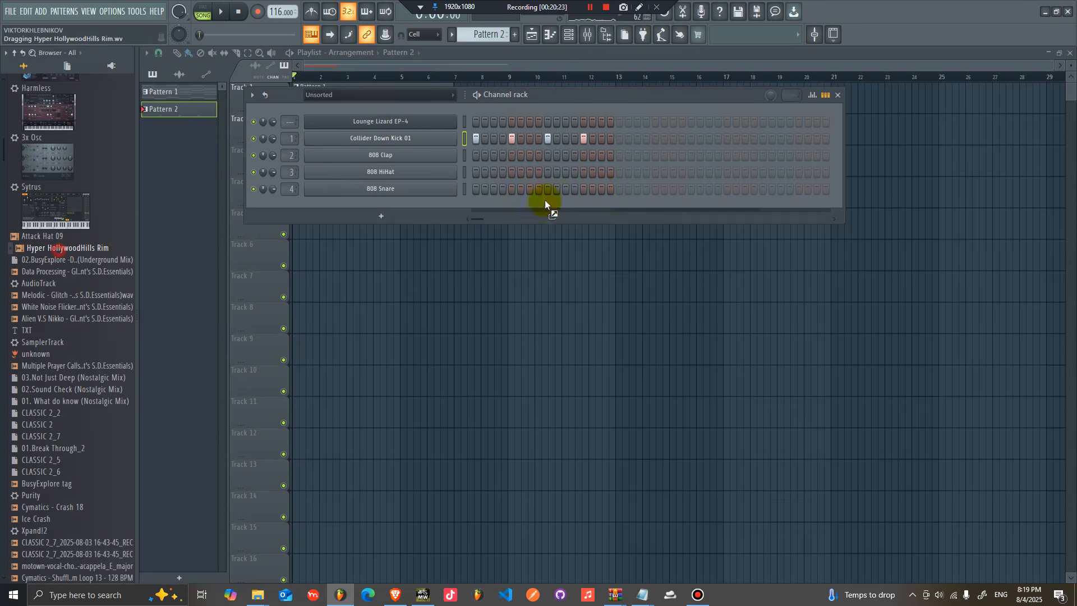
Step: Replace the 808 Clap with Hyper HollywoodHills Rim and add a rim step
left_click_drag(411, 160, 413, 157)
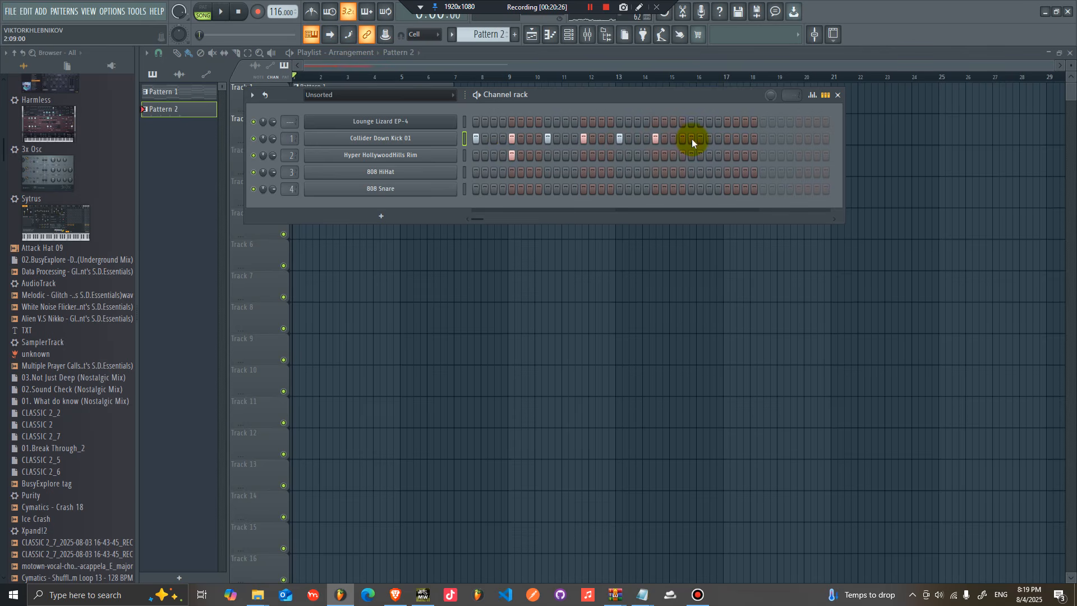
left_click(583, 155)
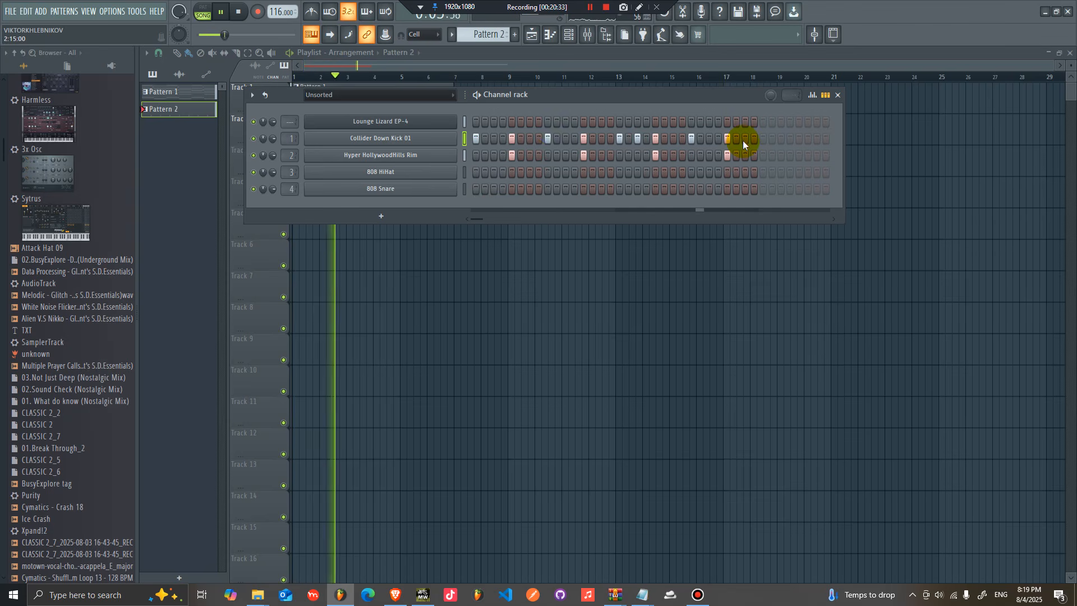
key("space")
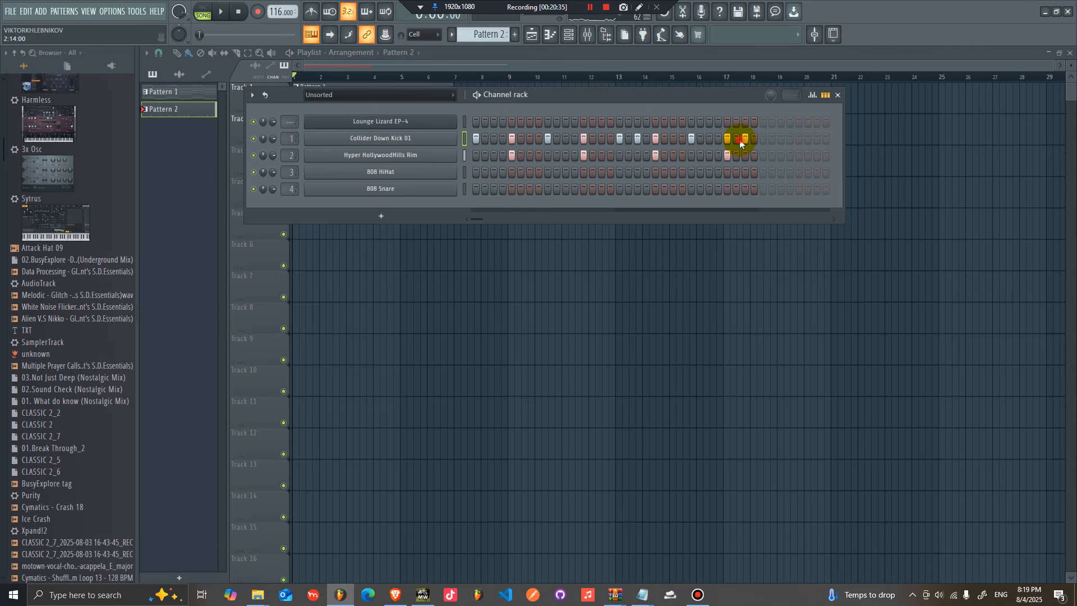
Step: Duplicate the Lounge Lizard EP-4 chords in its piano roll to extend the progression to eight bars
left_click(748, 66)
left_click_drag(384, 140, 277, 130)
key("ctrl+b")
key("ctrl+b")
left_click_drag(428, 130, 446, 125)
double_click(442, 107)
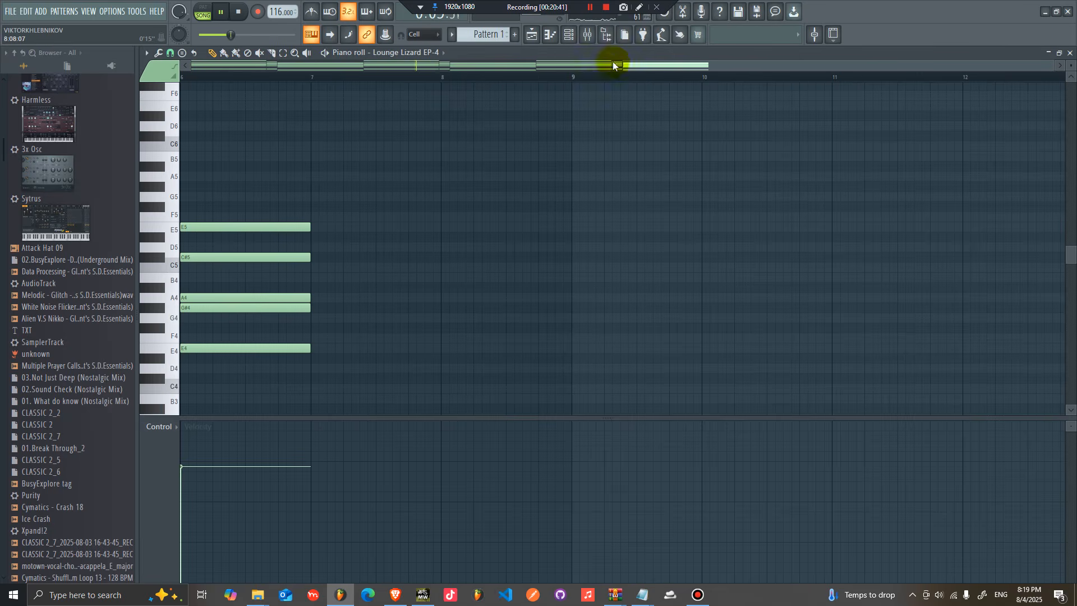
left_click_drag(623, 64, 193, 63)
left_click_drag(664, 141, 498, 429)
key("ctrl+b")
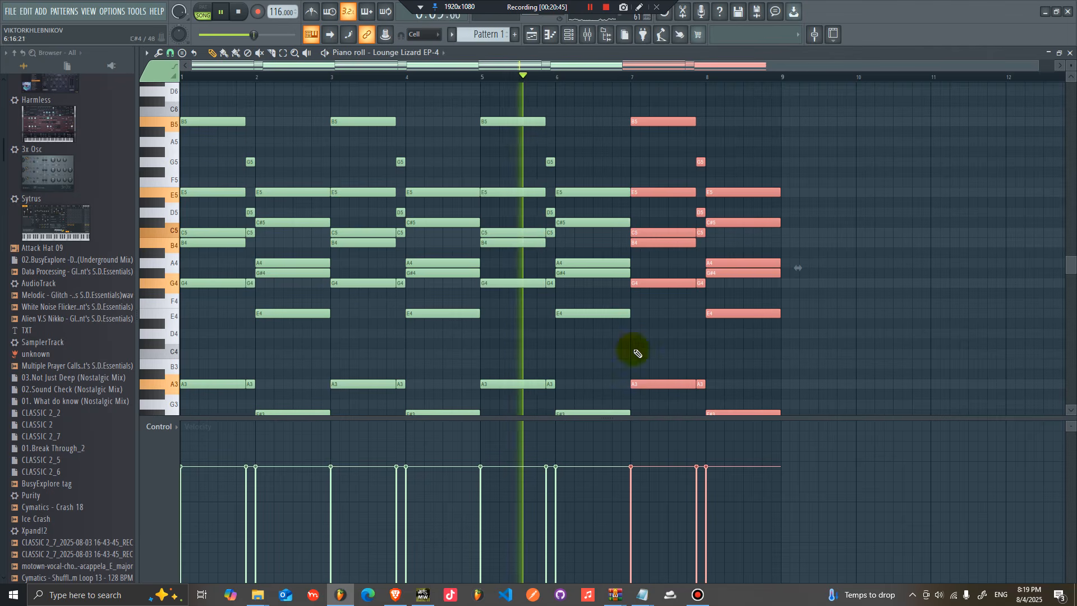
Step: Duplicate a note of the final chord and shift it up an octave to G#5 at the end of bar 8
left_click(735, 283)
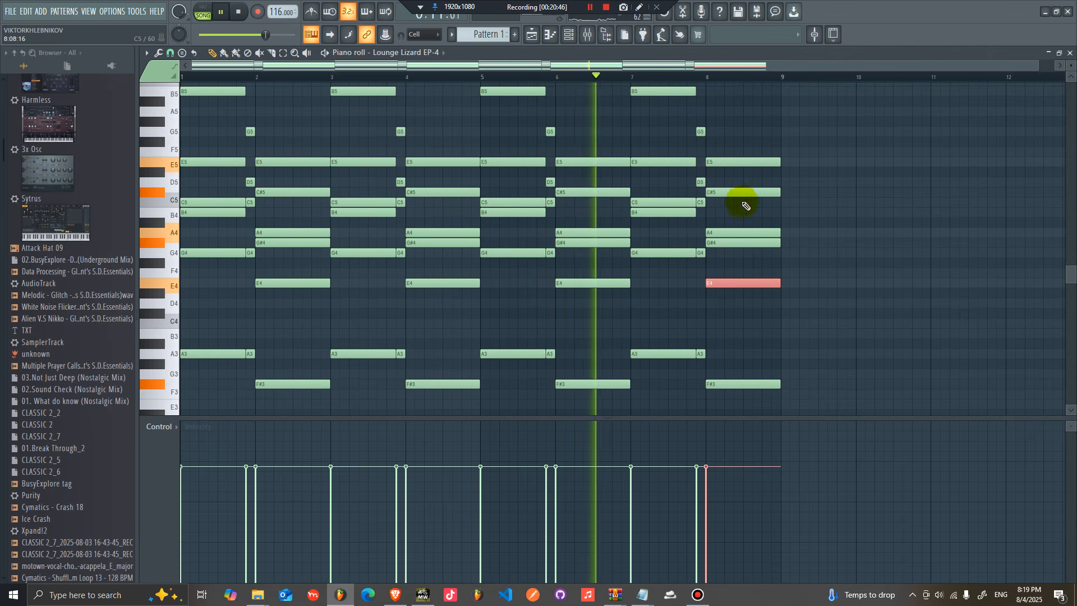
left_click(733, 245)
key("ctrl+b")
key("ctrl+Up")
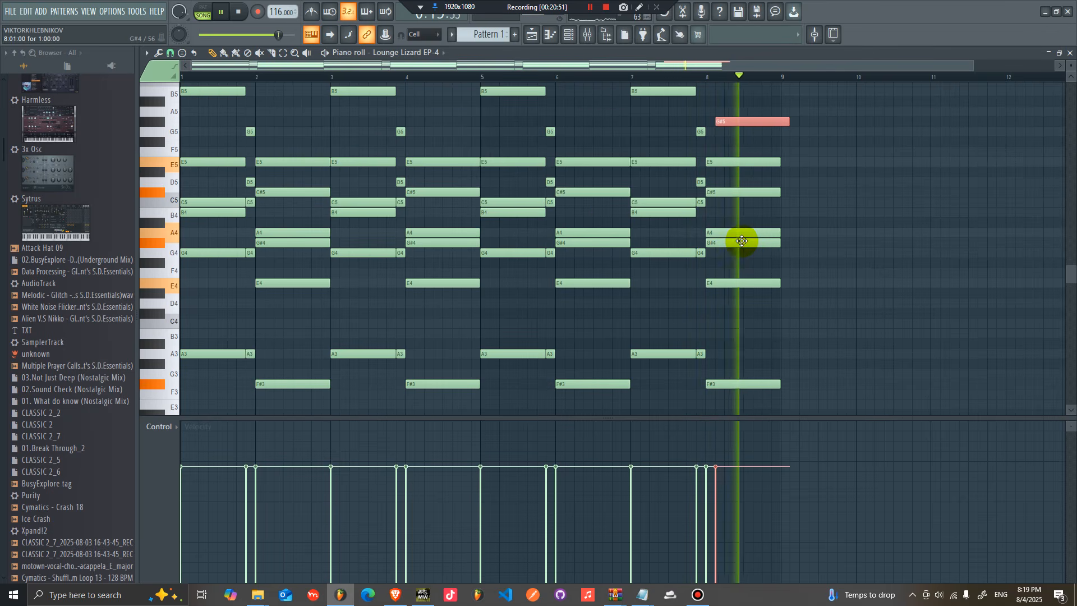
Step: Audition the end of the progression, then move the high G#5 note down to F#5 and delete it
left_click(669, 77)
left_click(810, 150, "ctrl")
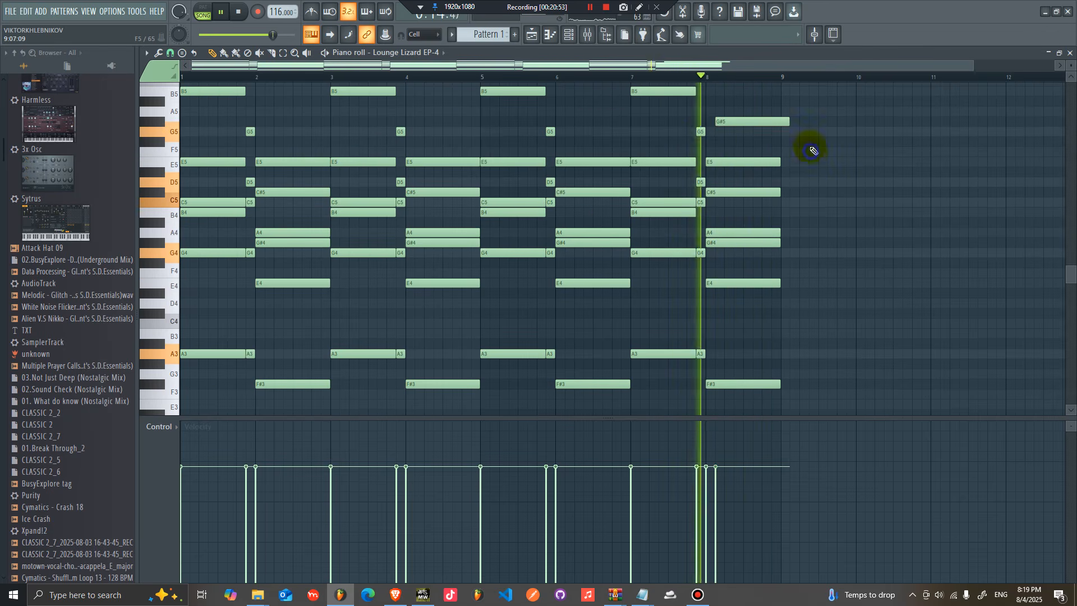
key("space")
key("space")
left_click_drag(745, 122, 760, 142)
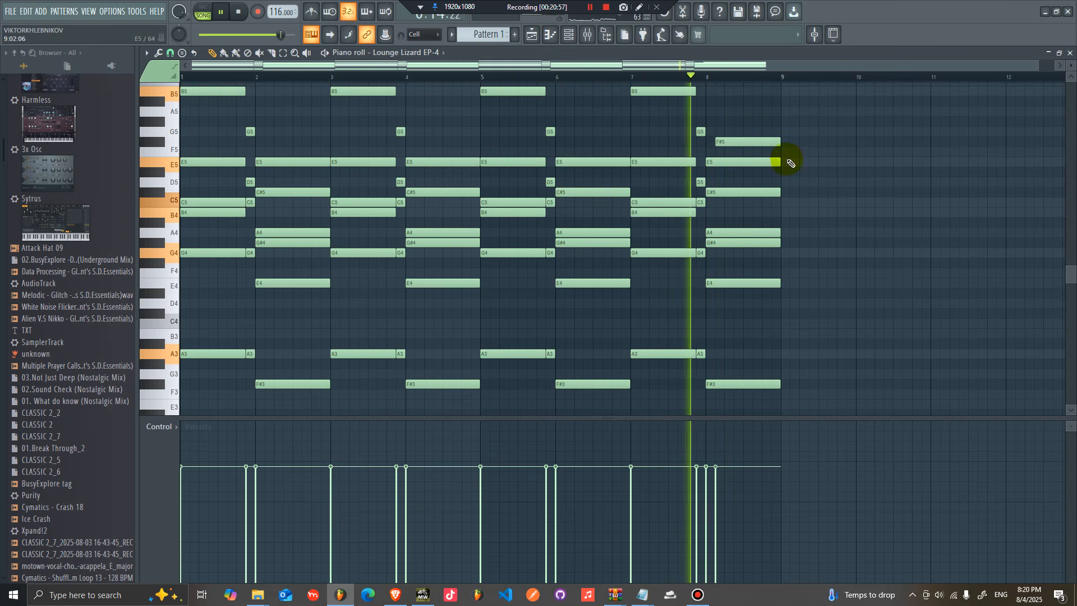
right_click(740, 144)
Step: Try shifting the final chord's G#4 up an octave and adding a G4 note, then undo both changes
left_click(740, 243, "ctrl")
key("ctrl+Up")
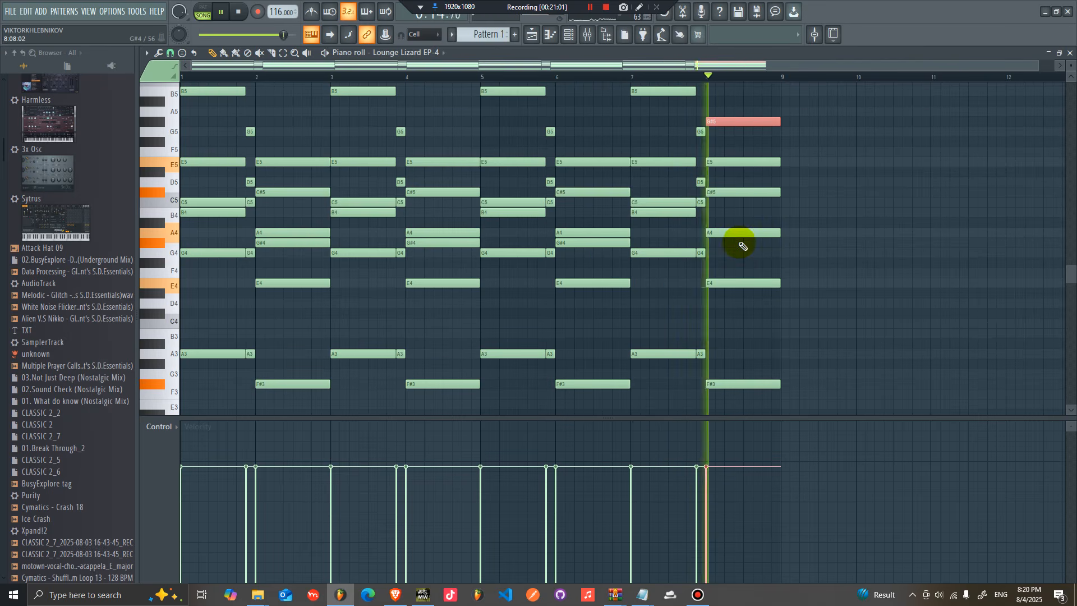
left_click(729, 253)
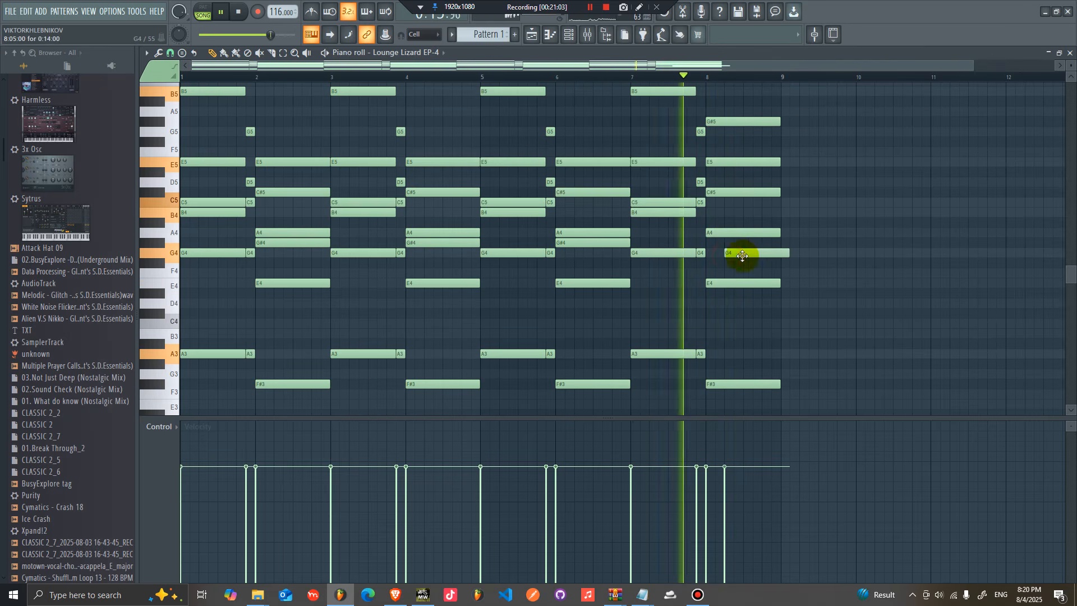
key("ctrl+z")
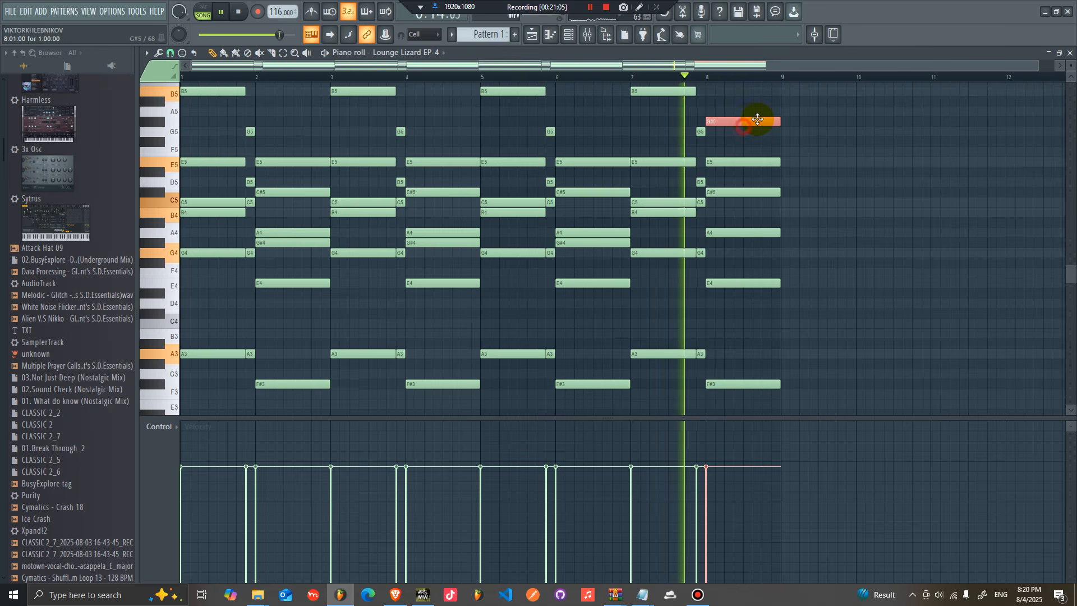
key("ctrl+z")
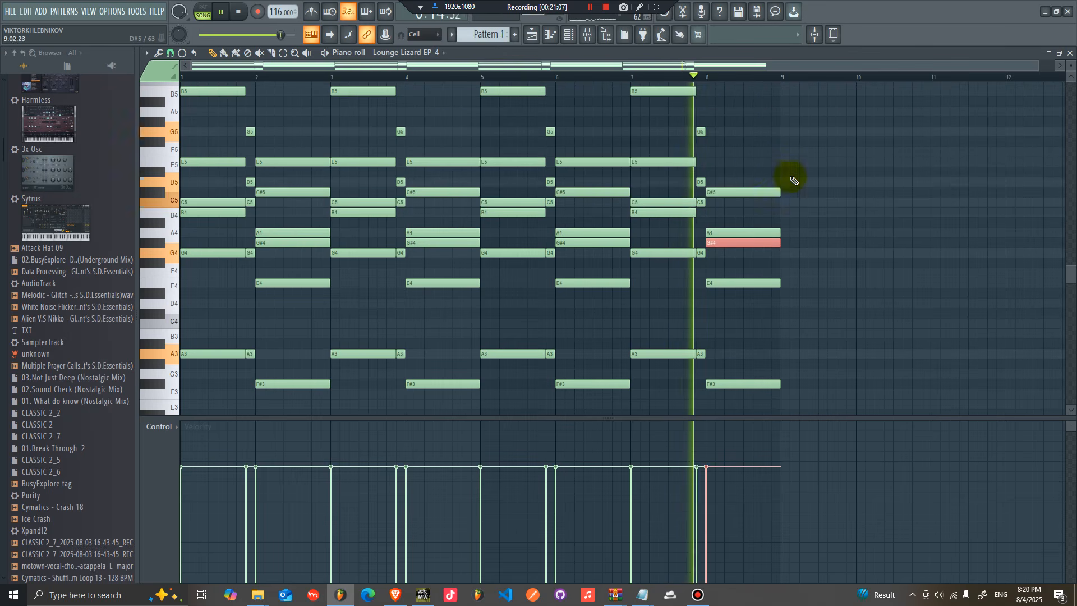
key("space")
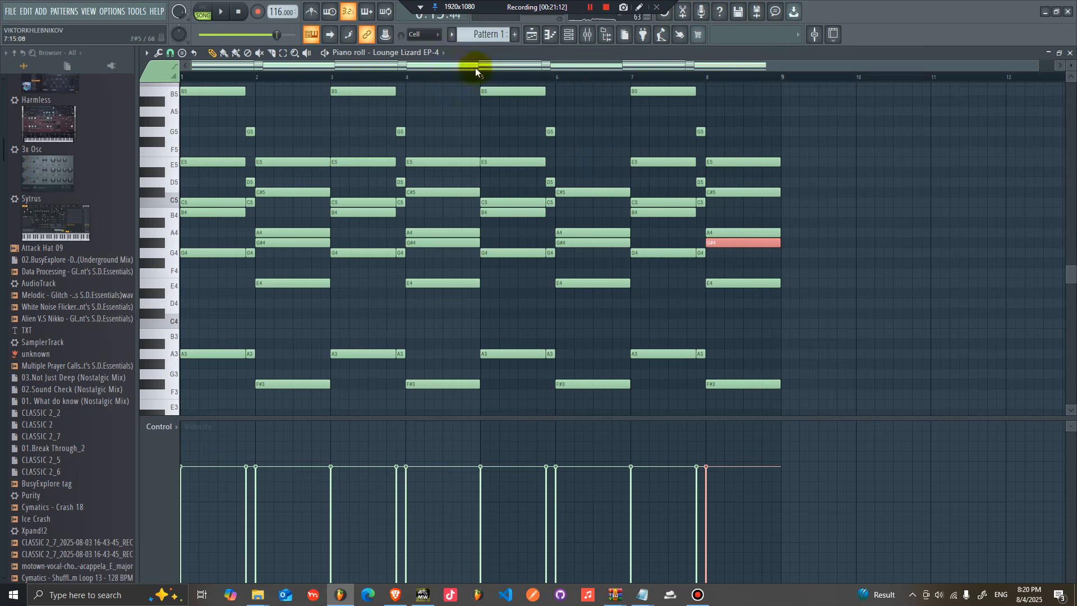
key("space")
left_click(568, 34)
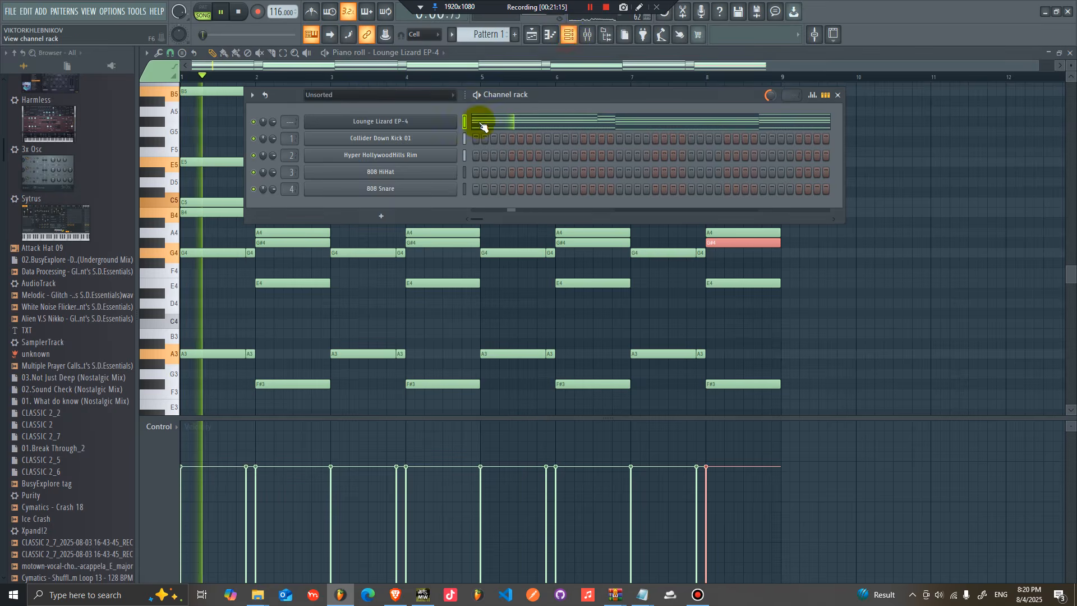
right_click(421, 122)
left_click(595, 139)
right_click(421, 128)
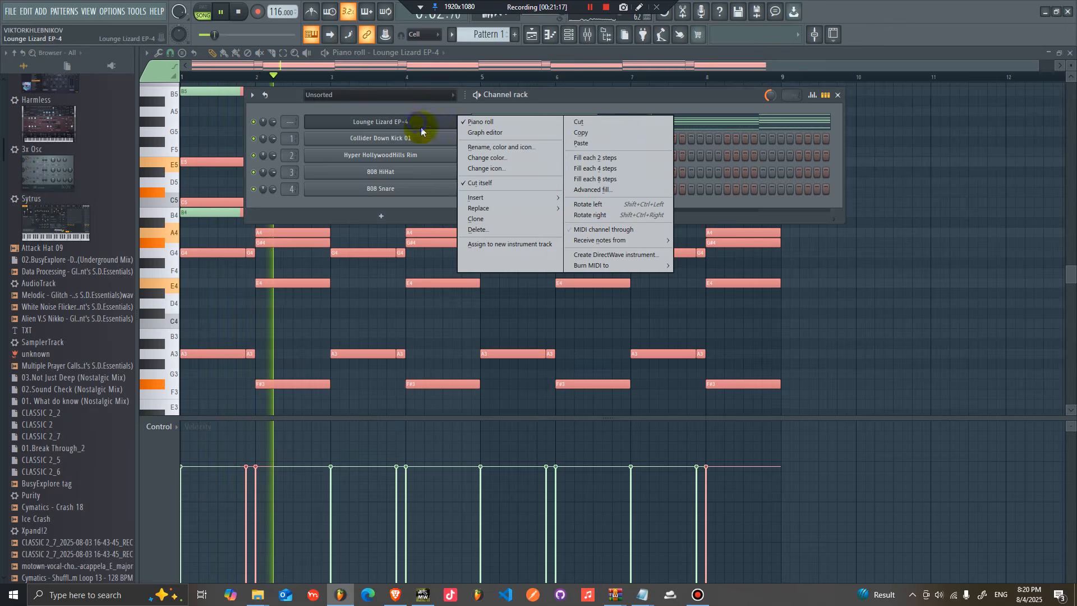
mouse_move(521, 199)
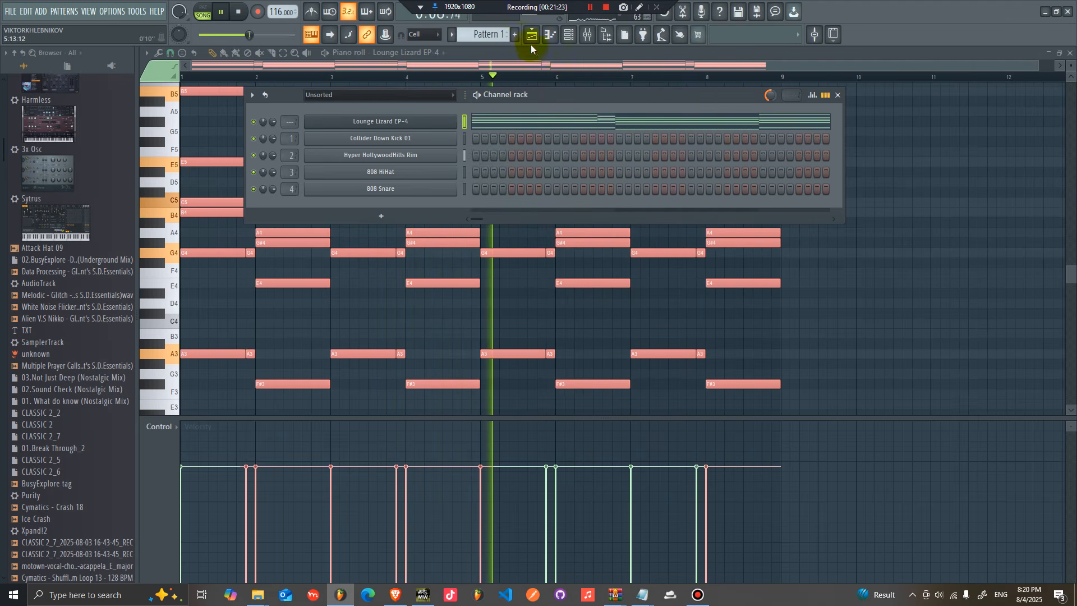
Step: Duplicate the whole playlist arrangement so Pattern 1 and Pattern 2 run through bar 16
left_click(532, 36)
key("ctrl+a")
key("ctrl+b")
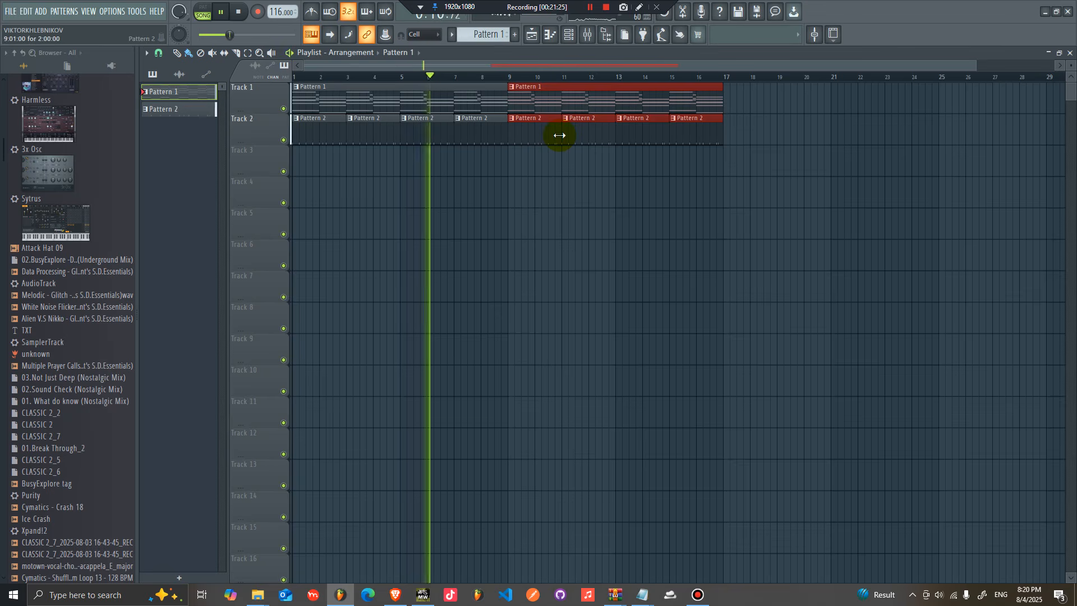
key("space")
Step: Set the audio device to FL Studio ASIO in the audio settings
left_click(104, 12)
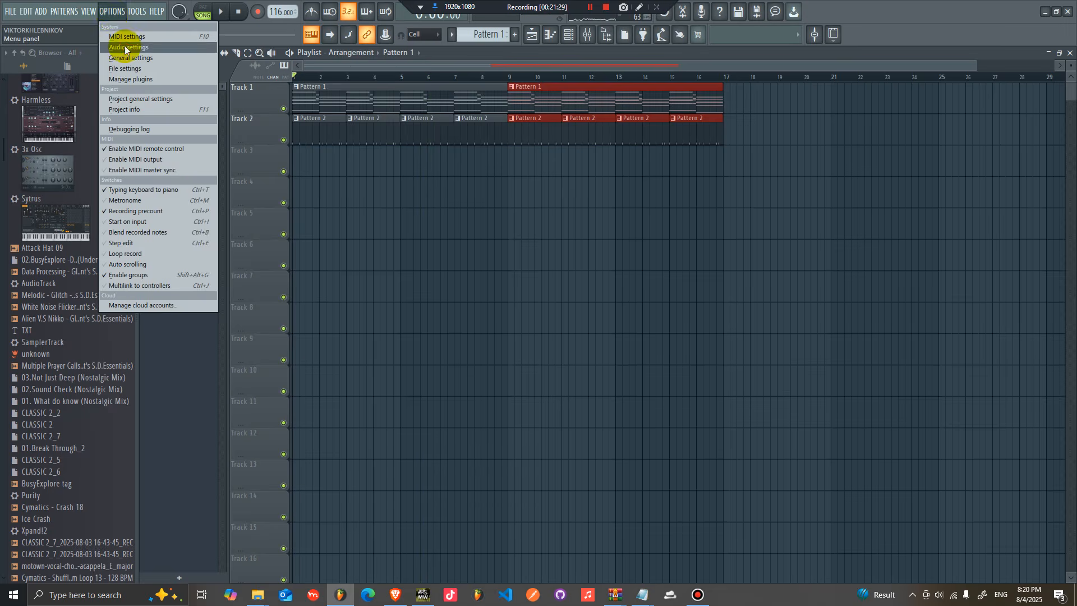
left_click(175, 38)
left_click(433, 130)
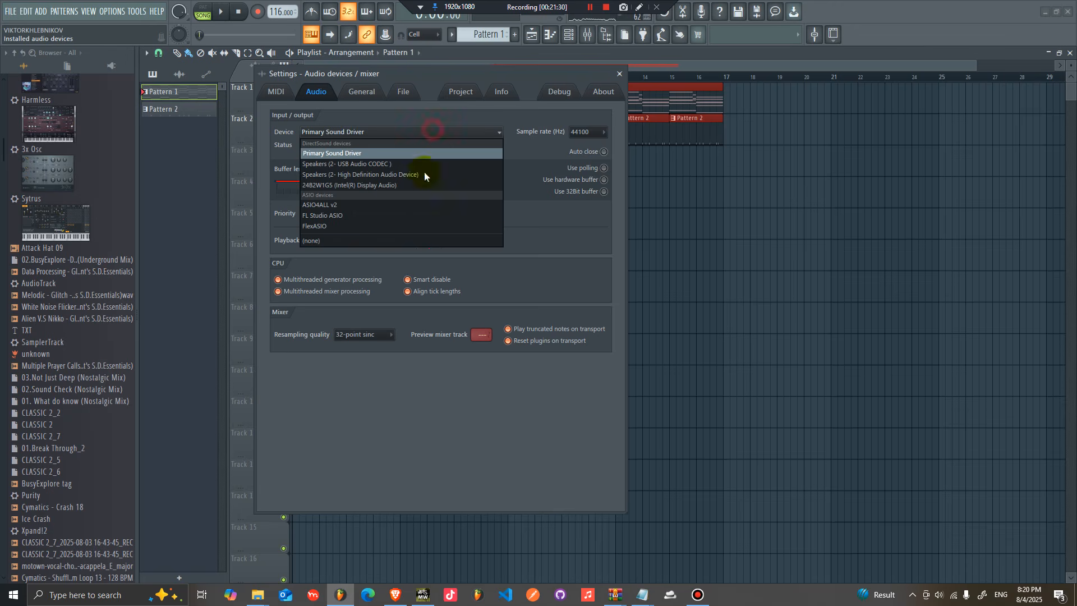
left_click(400, 218)
left_click(619, 74)
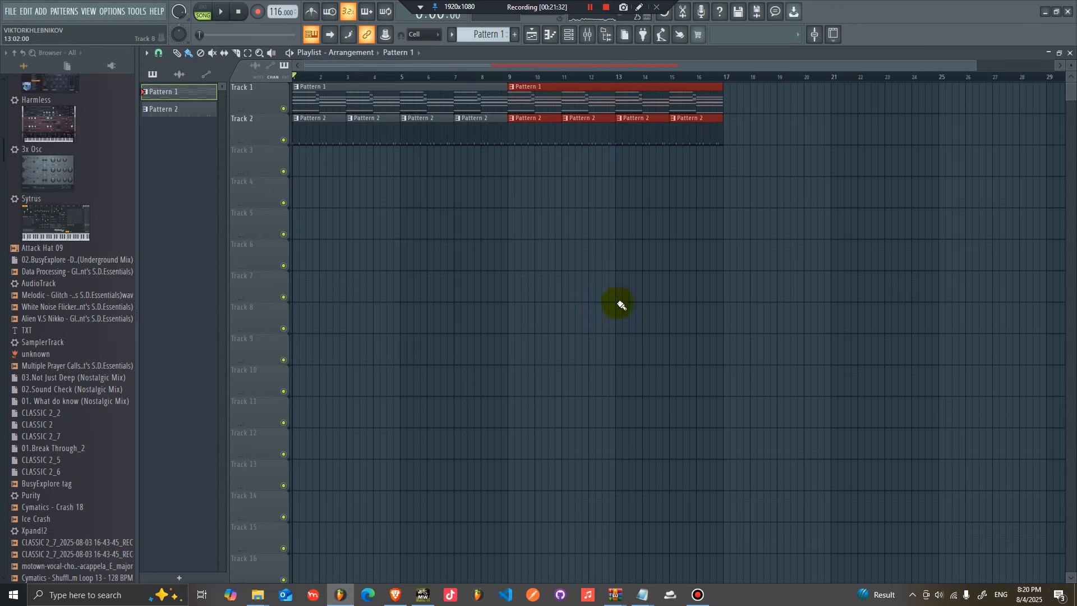
left_click(700, 600)
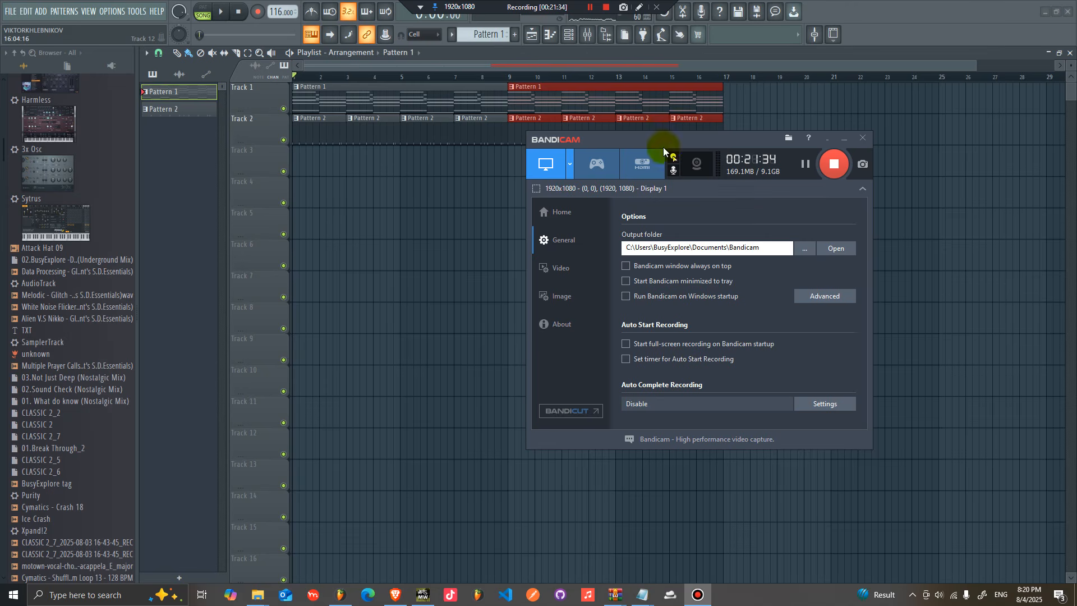
left_click(732, 67)
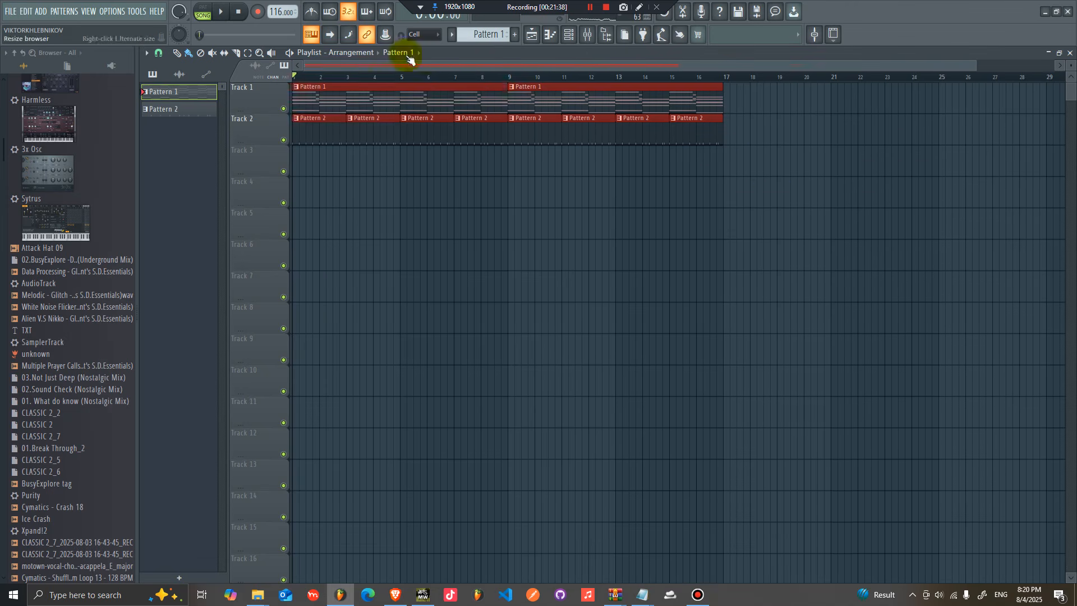
Step: Set mixer insert 3's audio input to In 1 for recording
left_click(581, 35)
left_click(247, 211)
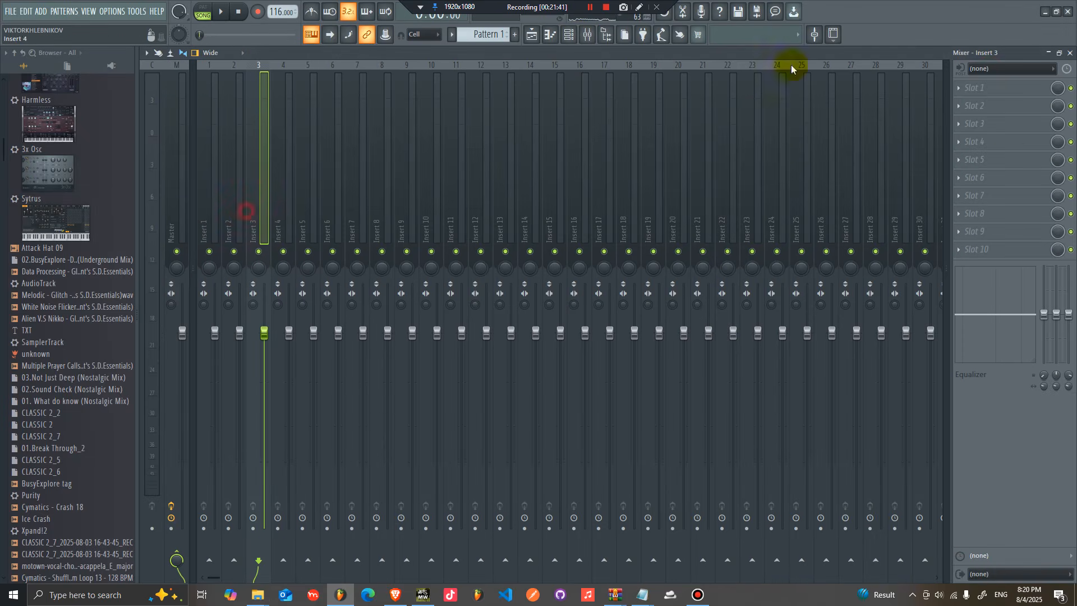
left_click(988, 70)
left_click(991, 116)
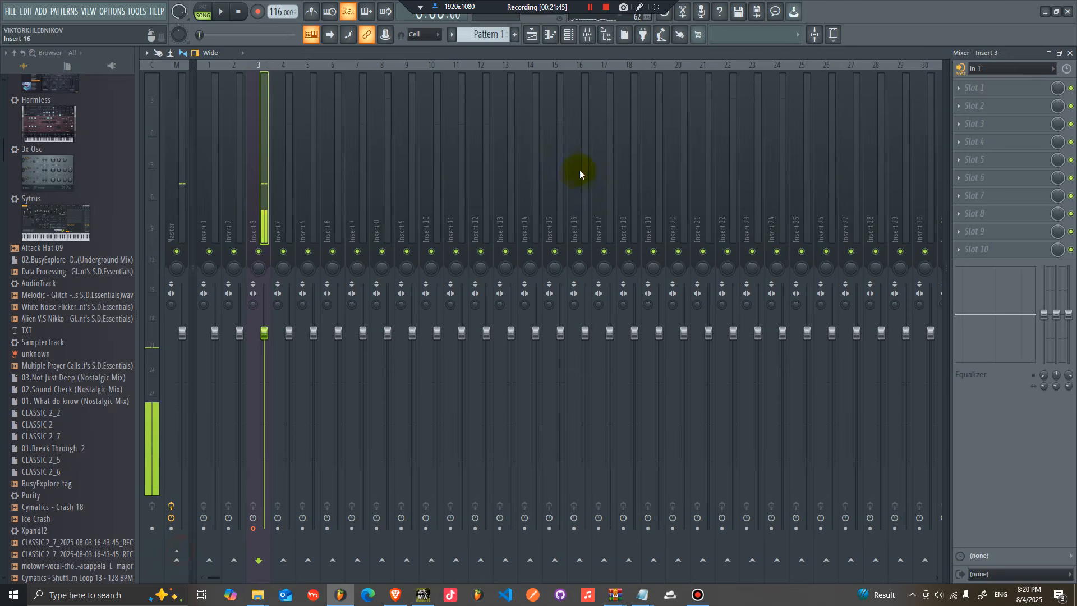
Step: Record an audio take into the playlist across the 16-bar arrangement
left_click(532, 35)
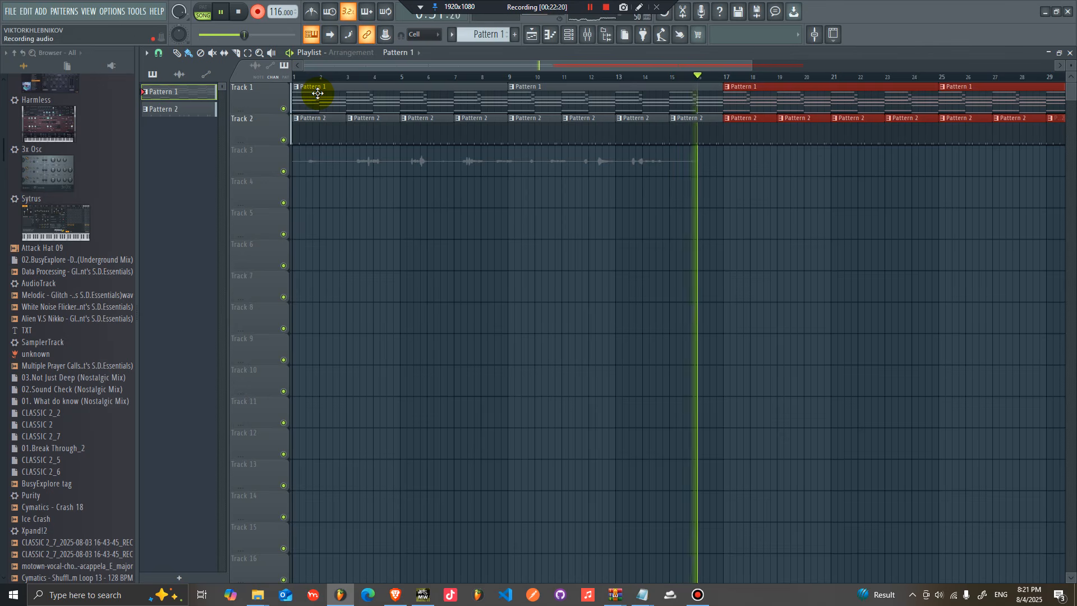
key("space")
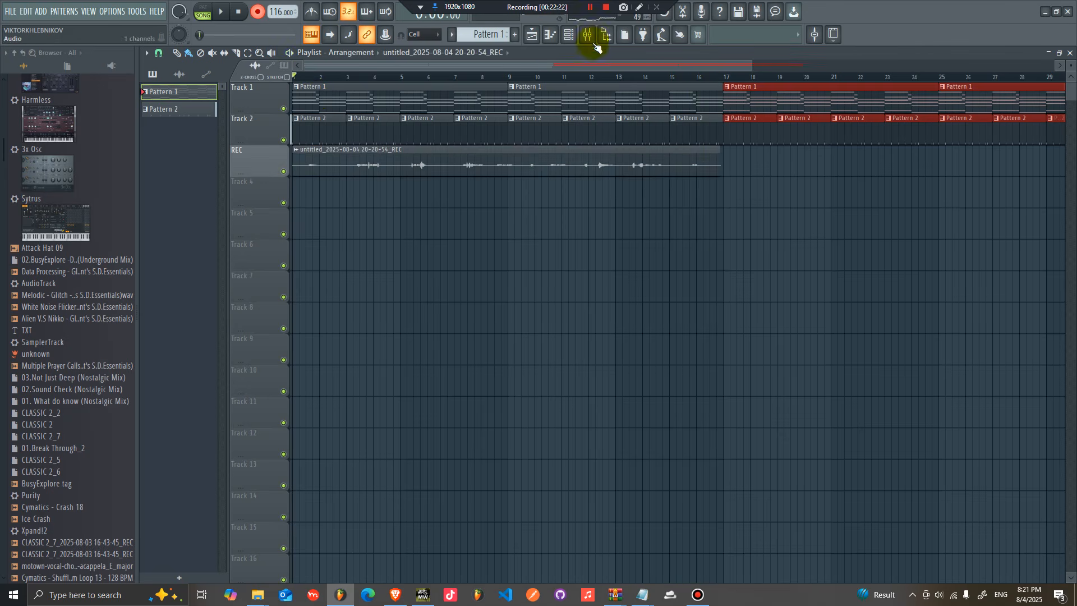
left_click(595, 37)
left_click(992, 71)
left_click(1057, 53)
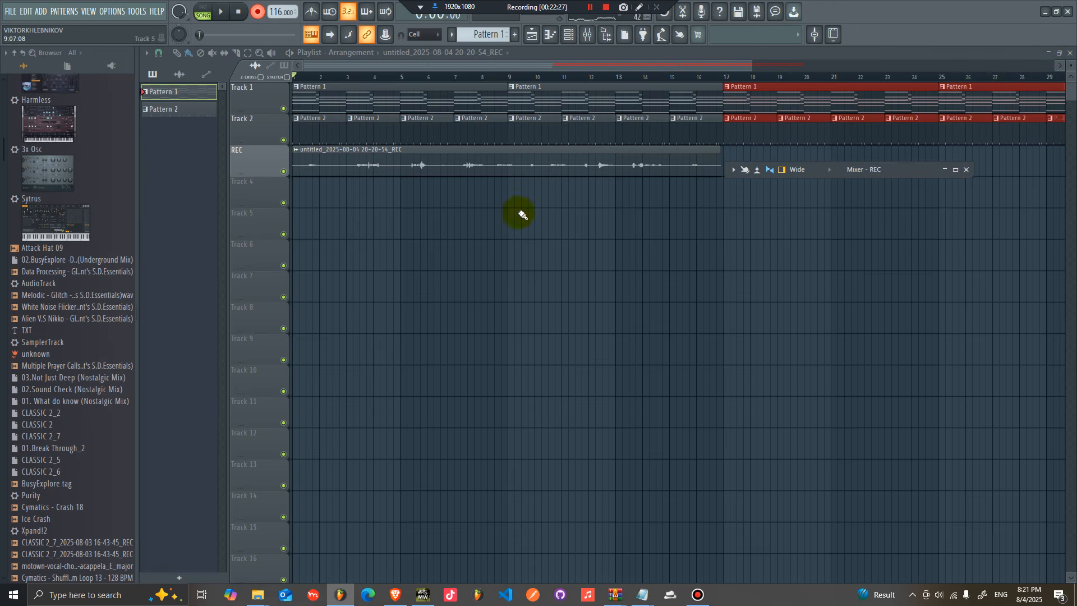
right_click(753, 118)
scroll(997, 120, "right", 2)
right_click(998, 120)
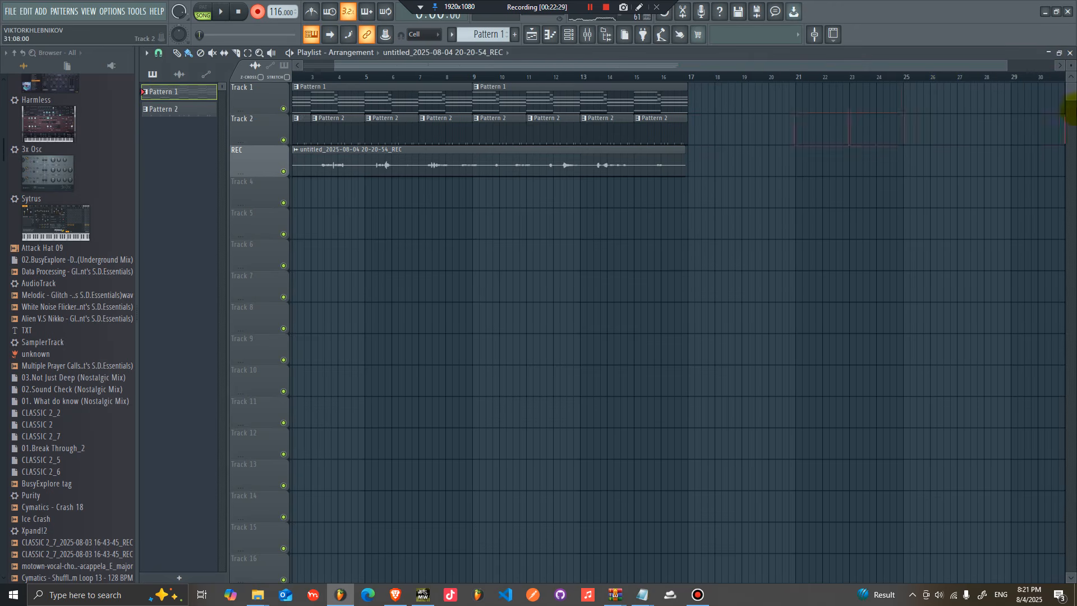
scroll(890, 68, "left", 2)
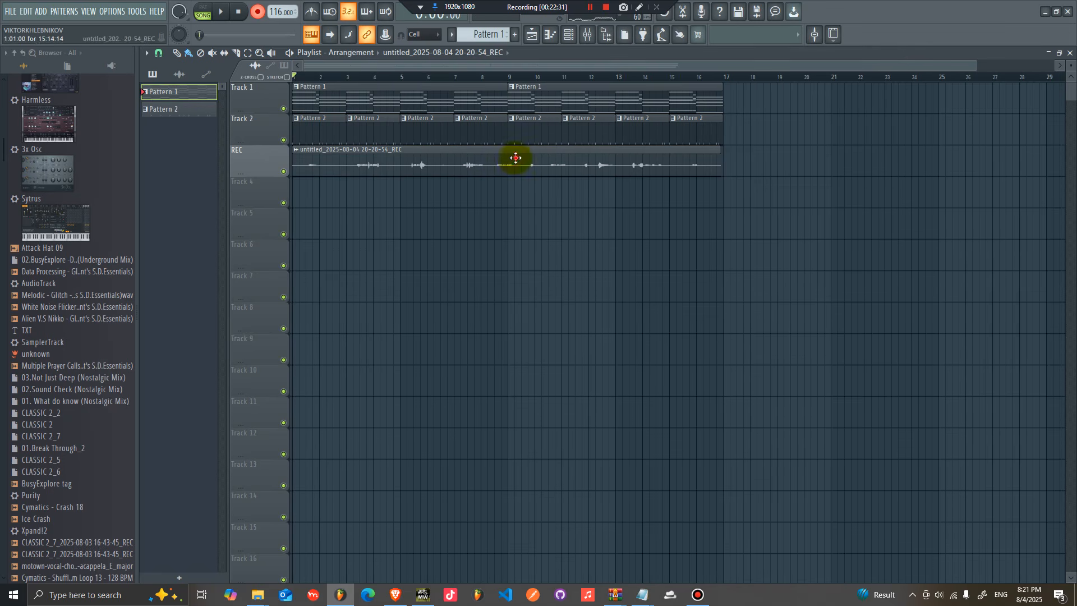
Step: Switch the audio device back to Primary Sound Driver in the audio settings
double_click(507, 158)
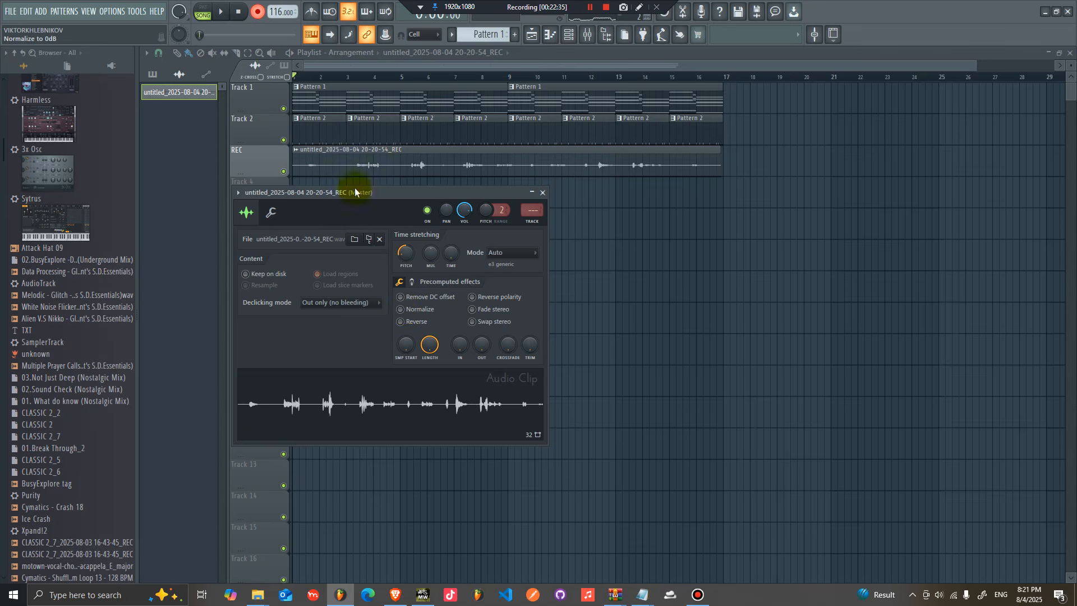
left_click(112, 11)
left_click(129, 46)
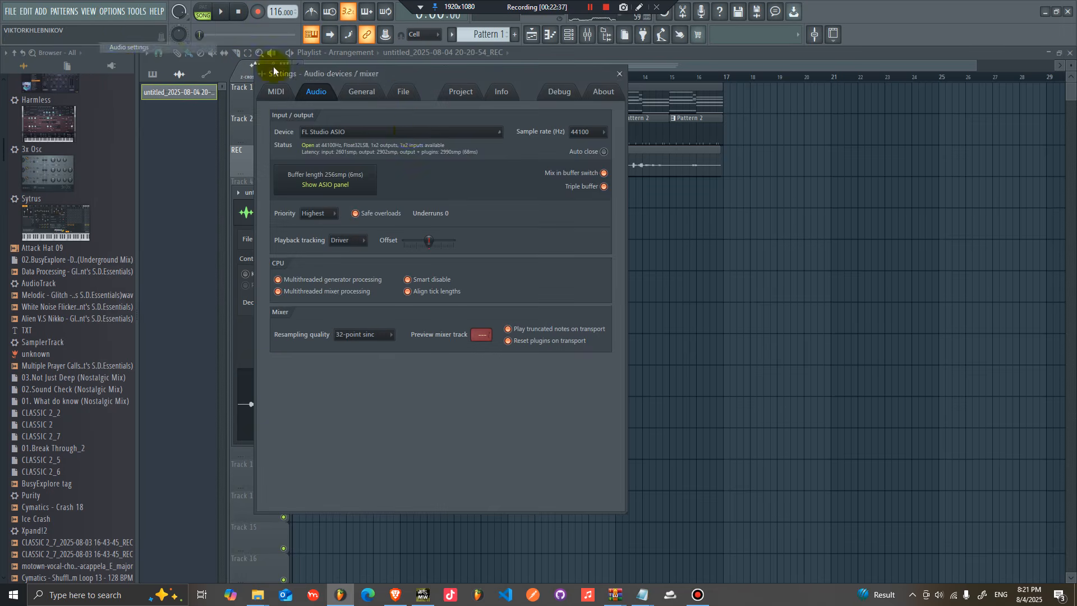
left_click(410, 132)
left_click(414, 154)
left_click(619, 74)
Step: Route the recorded audio clip to mixer track 5
key("space")
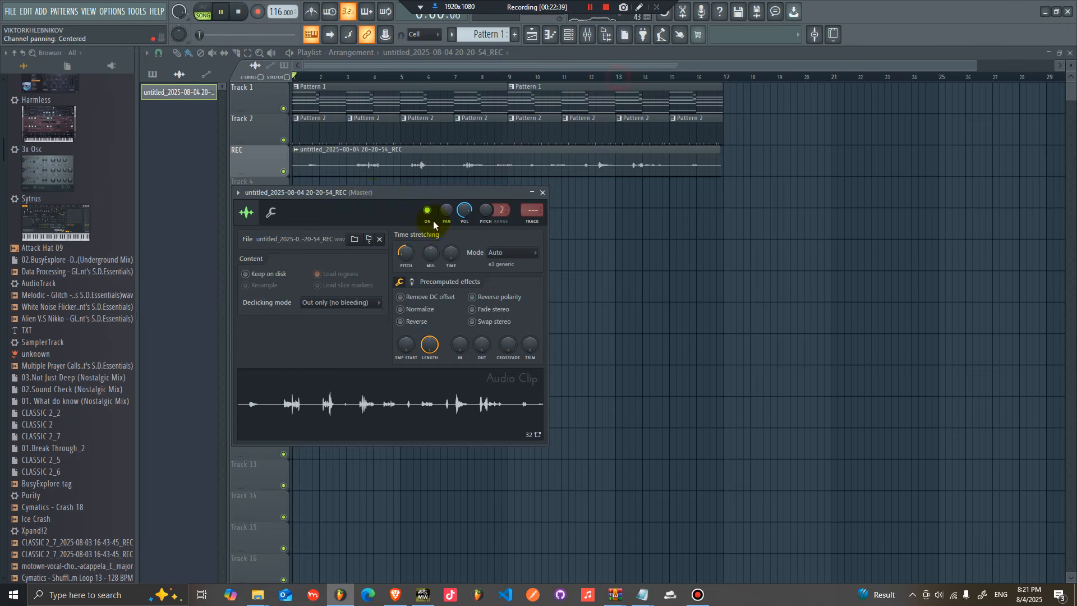
left_click_drag(373, 194, 541, 192)
left_click(406, 191)
left_click(560, 232)
key("space")
Step: Add Fruity Reeverb 2 to the recorded clip's mixer insert
left_click(955, 169)
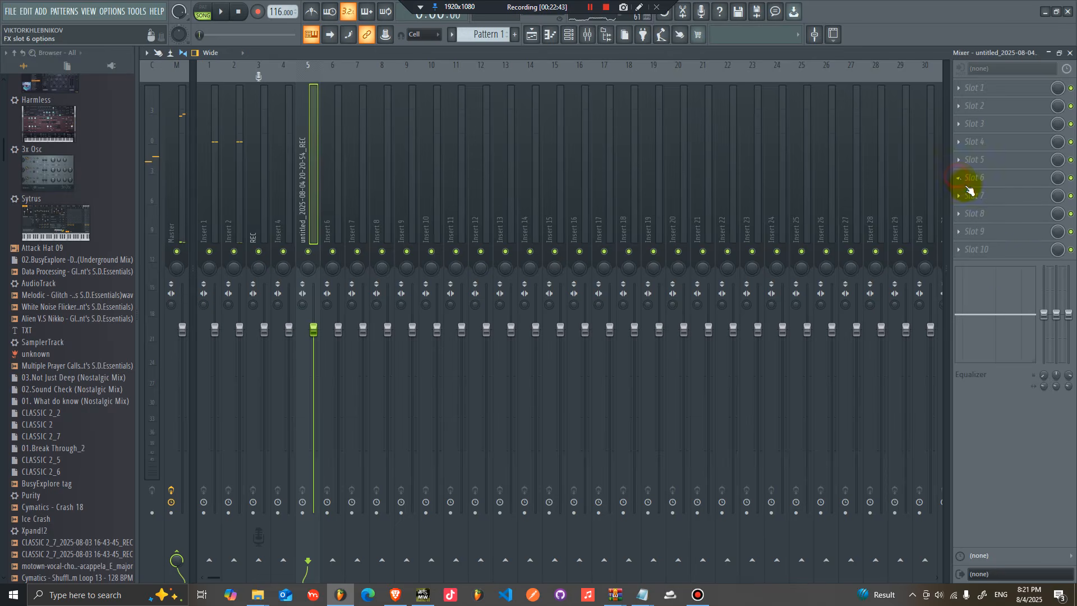
left_click(1004, 250)
left_click(713, 211)
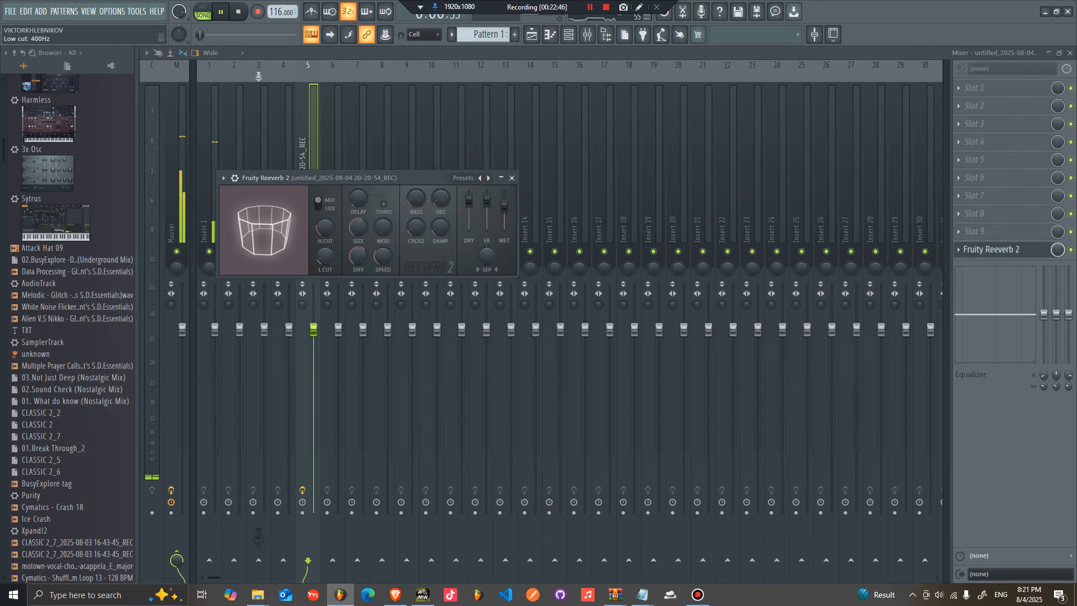
Step: Insert Fruity parametric EQ 2 on the same insert and boost the mid bands, about 2.7 dB near 1375 Hz
left_click(1015, 144)
left_click(810, 109)
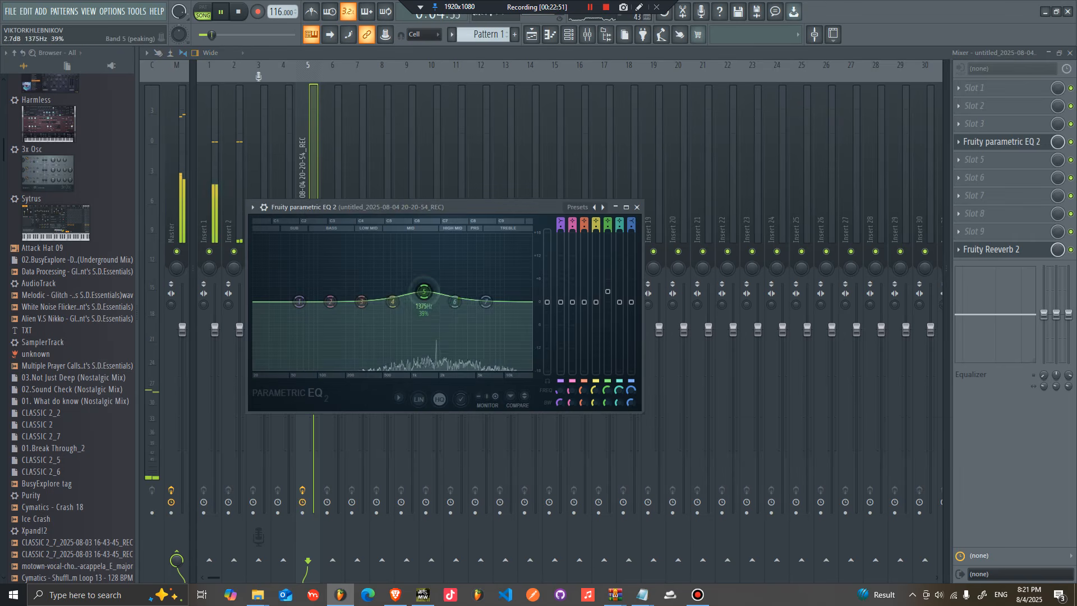
left_click_drag(455, 292, 455, 291)
left_click_drag(392, 301, 461, 286)
left_click_drag(485, 302, 486, 292)
Step: Open the recorded clip's channel settings to inspect its routing
left_click(541, 36)
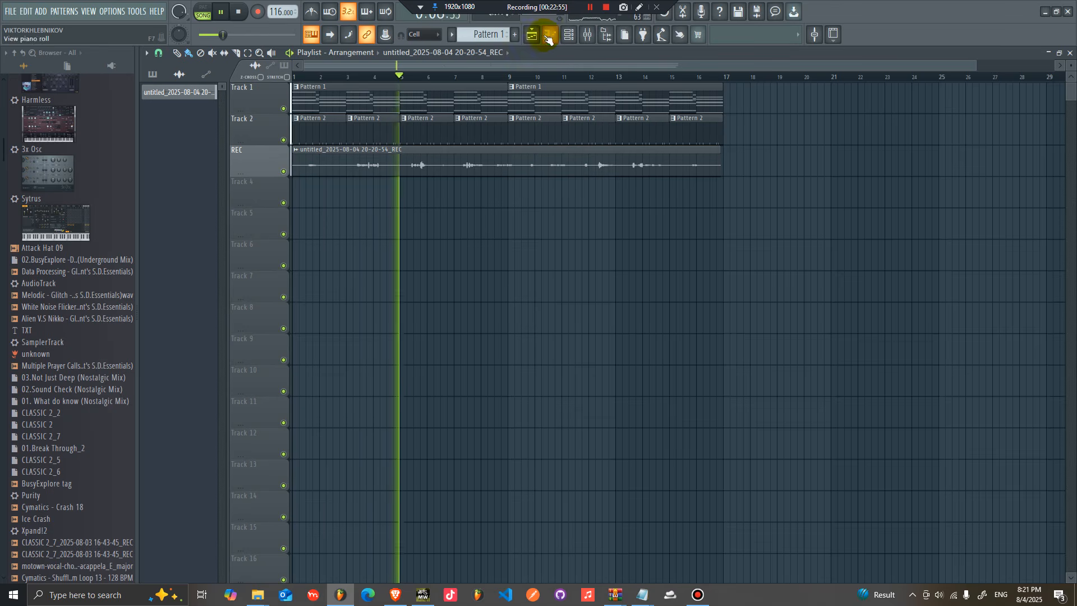
double_click(459, 164)
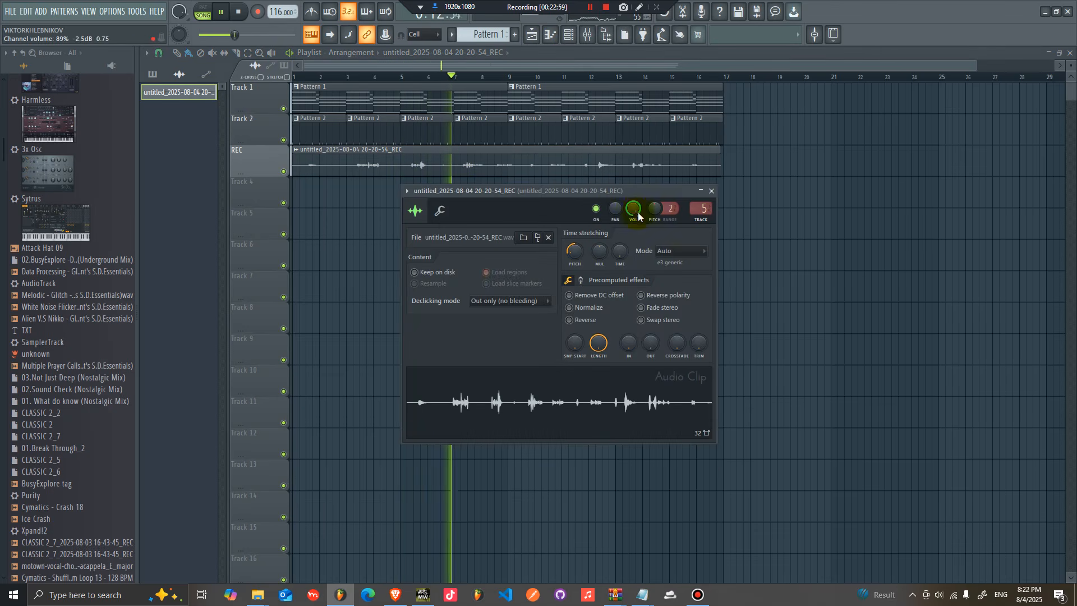
left_click(595, 39)
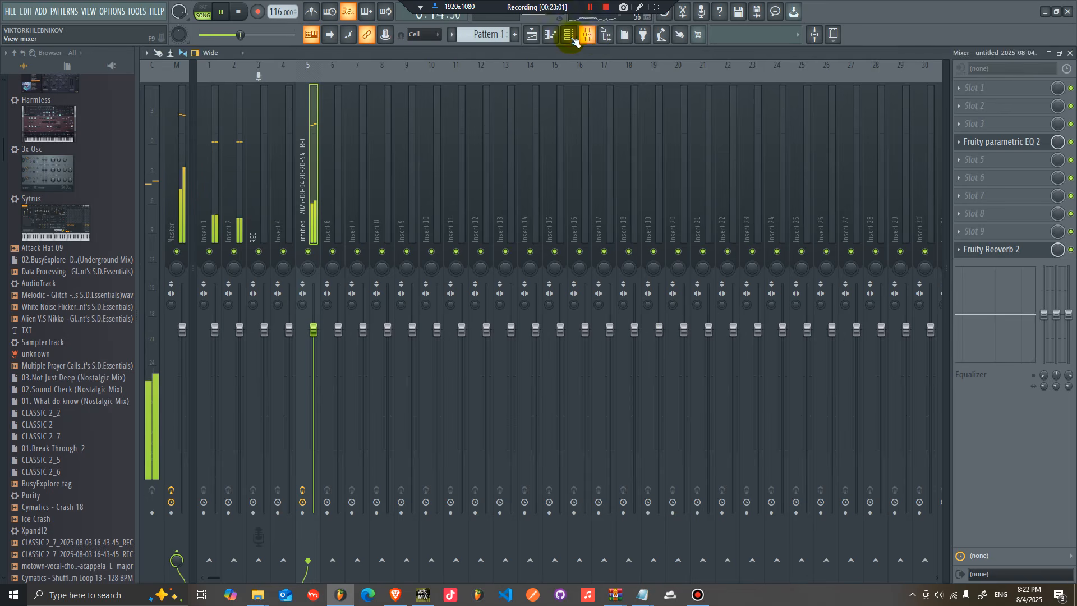
Step: Show all channels in the channel rack and replace the Lounge Lizard EP-4 instrument with Sytrus
left_click(581, 37)
left_click(409, 97)
left_click(409, 107)
right_click(435, 118)
left_click(582, 132)
right_click(402, 124)
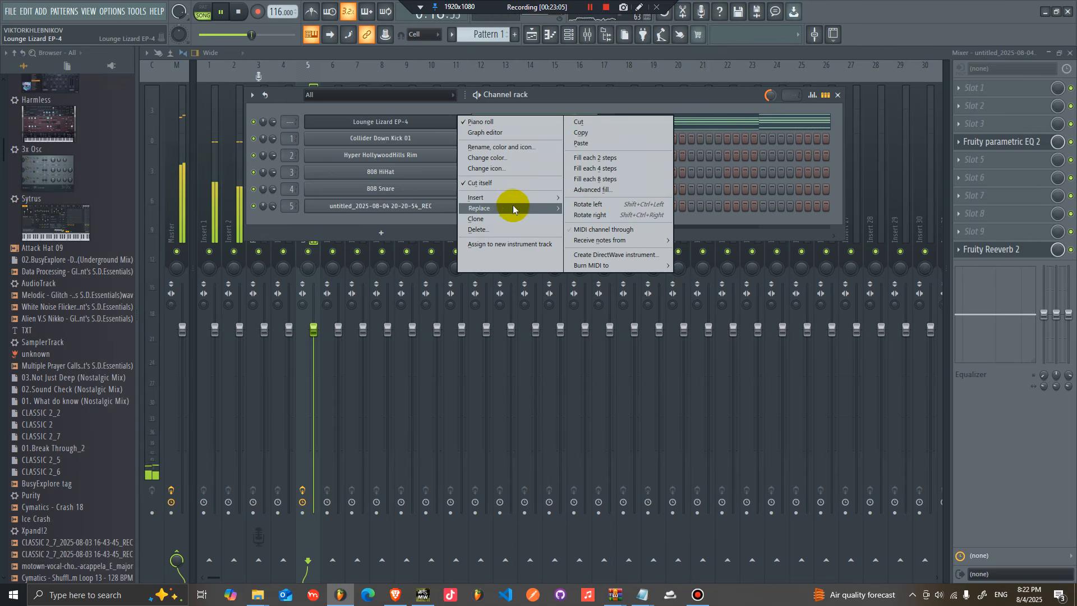
mouse_move(511, 208)
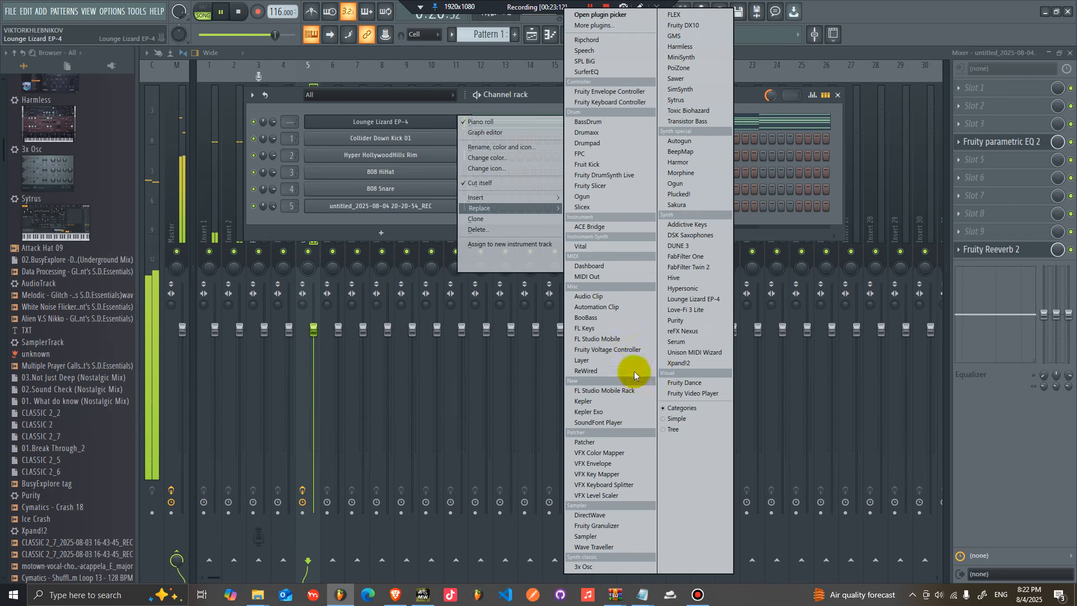
left_click(688, 103)
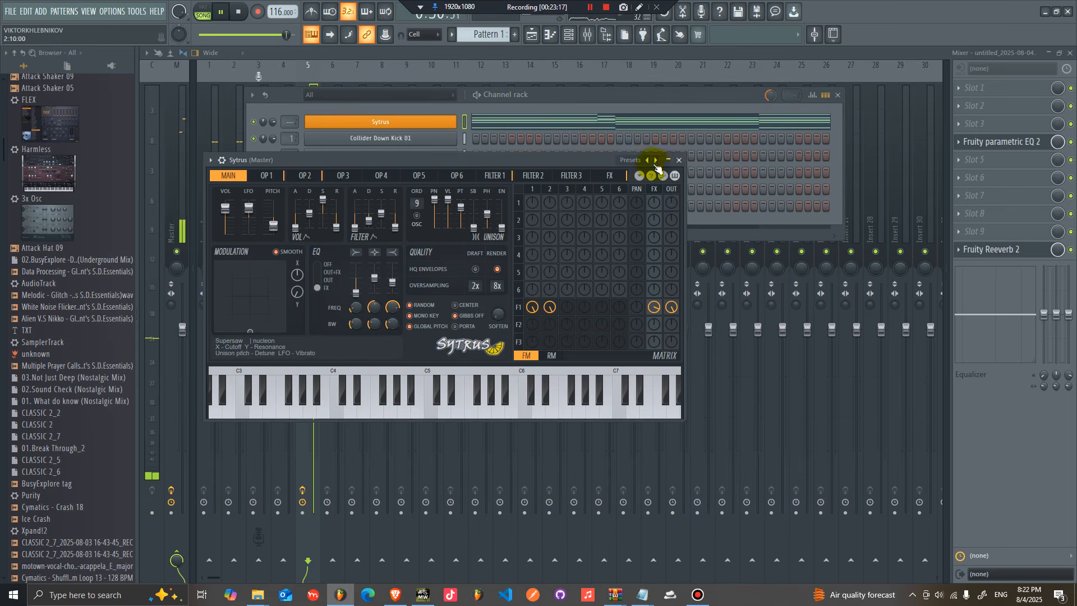
Step: Restore Lounge Lizard EP-4 in place of Sytrus and clone that channel
right_click(425, 122)
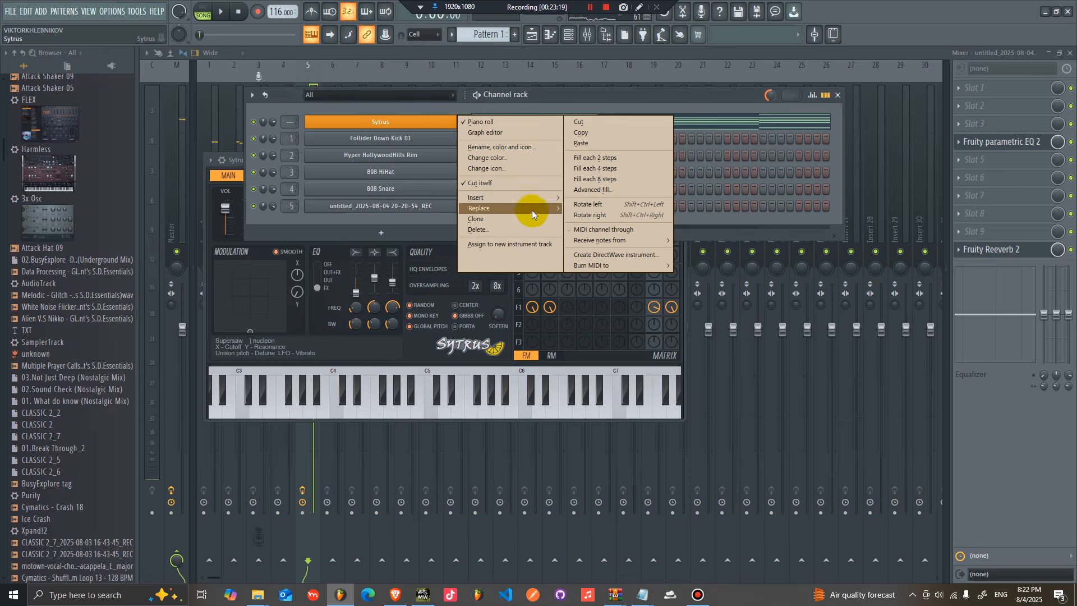
left_click(690, 299)
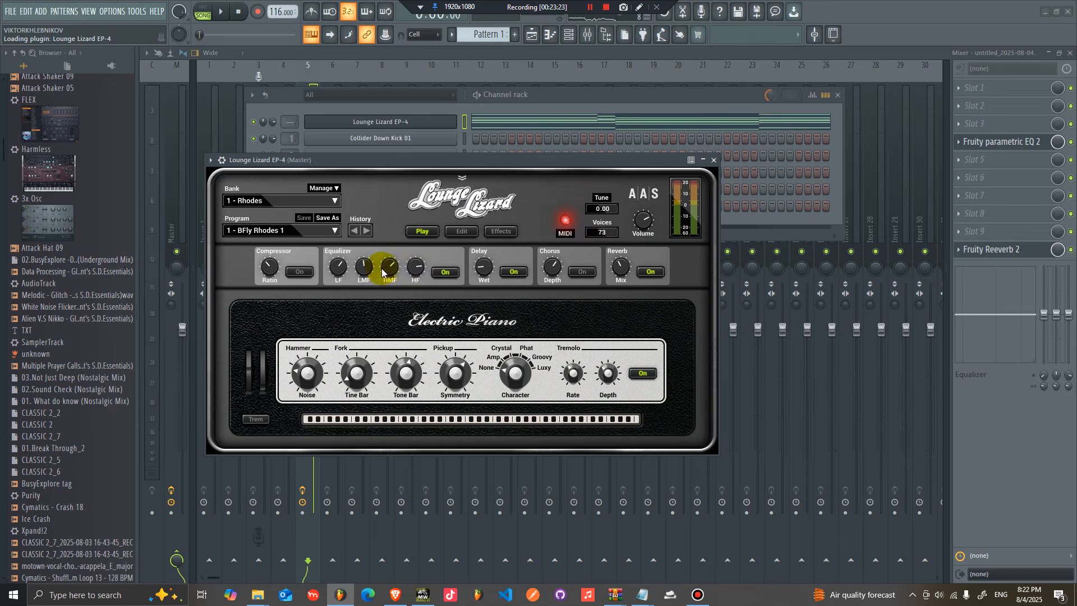
right_click(456, 120)
left_click(476, 219)
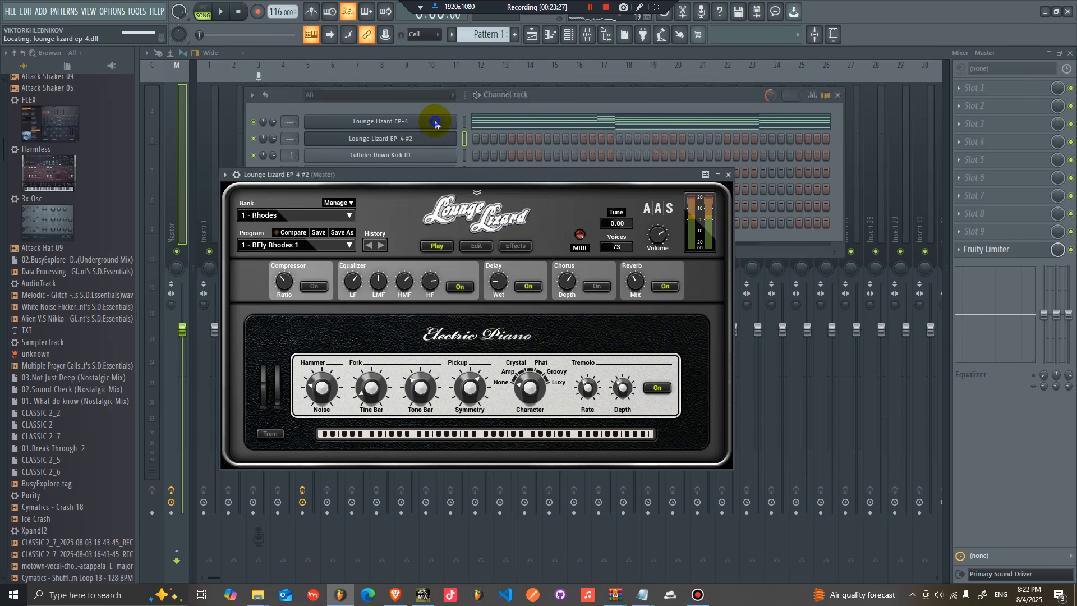
Step: Copy the Lounge Lizard EP-4 notes and paste them onto the cloned Lounge Lizard EP-4 #2 channel
right_click(435, 120)
left_click(586, 133)
right_click(416, 136)
left_click(585, 160)
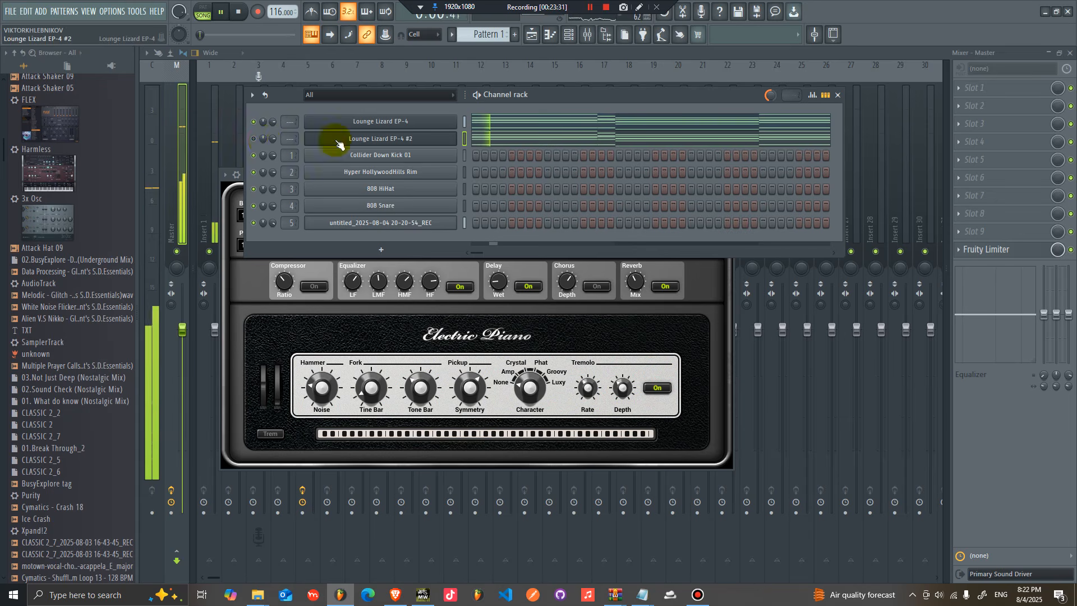
Step: Switch Lounge Lizard EP-4 #2 to the 4 - Classic Tracks bank and play the project
left_click(372, 138)
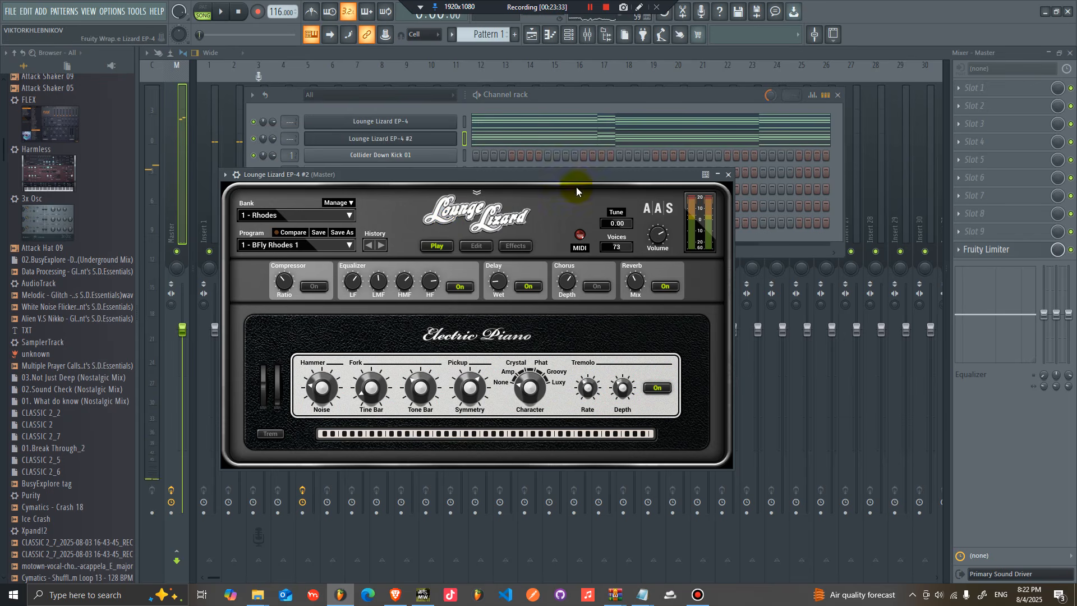
left_click(306, 220)
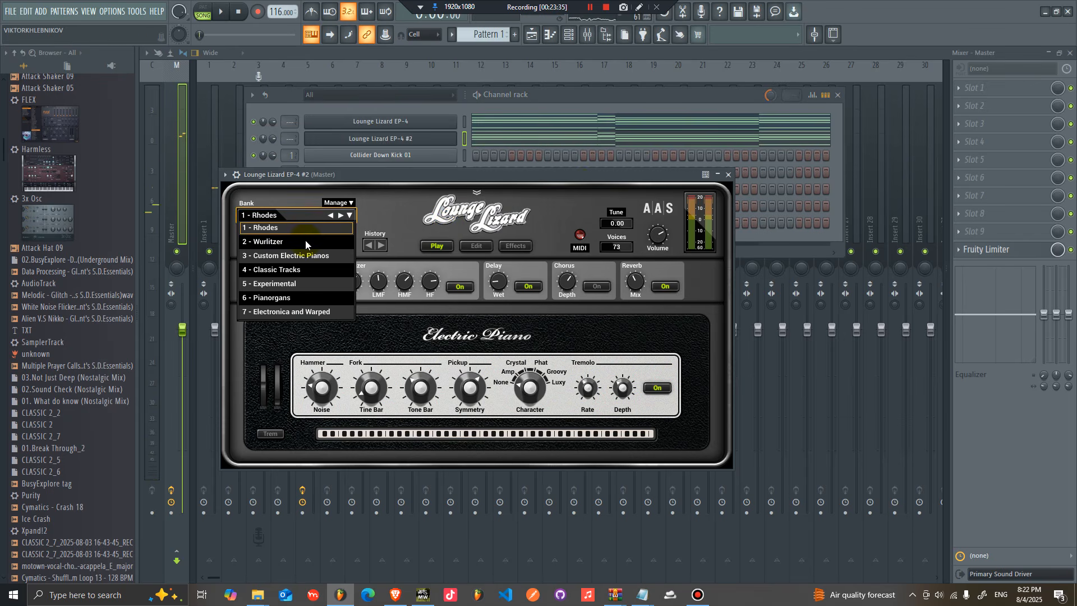
left_click(297, 272)
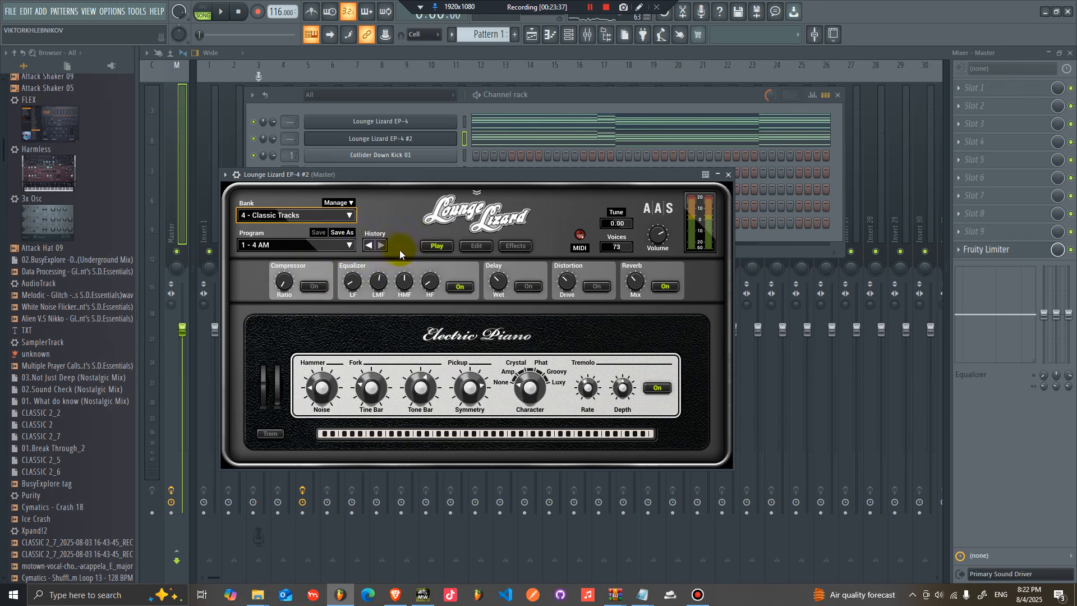
left_click(563, 87)
key("space")
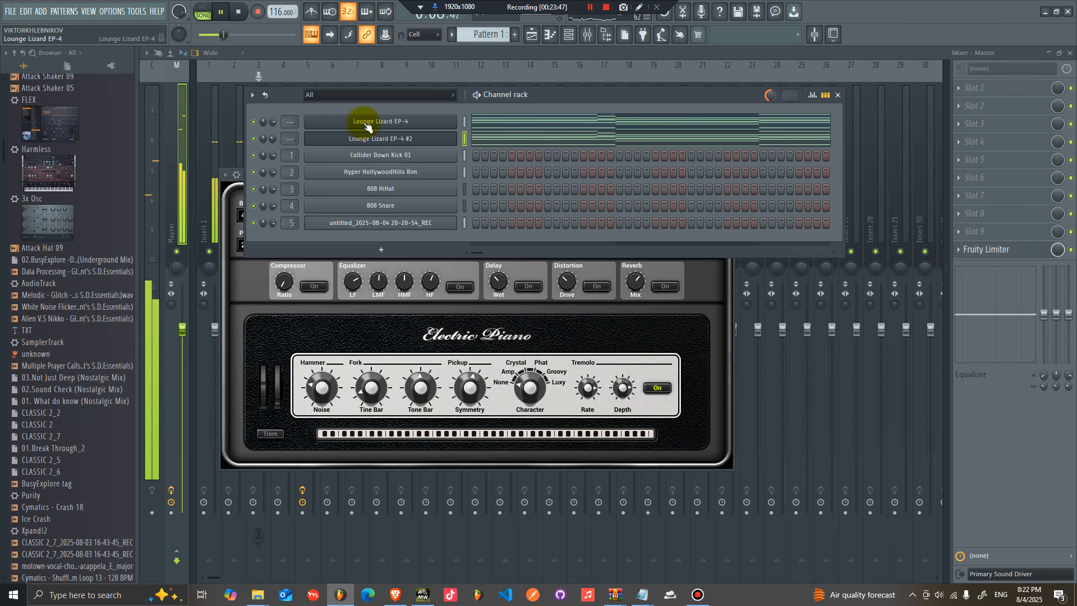
right_click(411, 142)
mouse_move(516, 214)
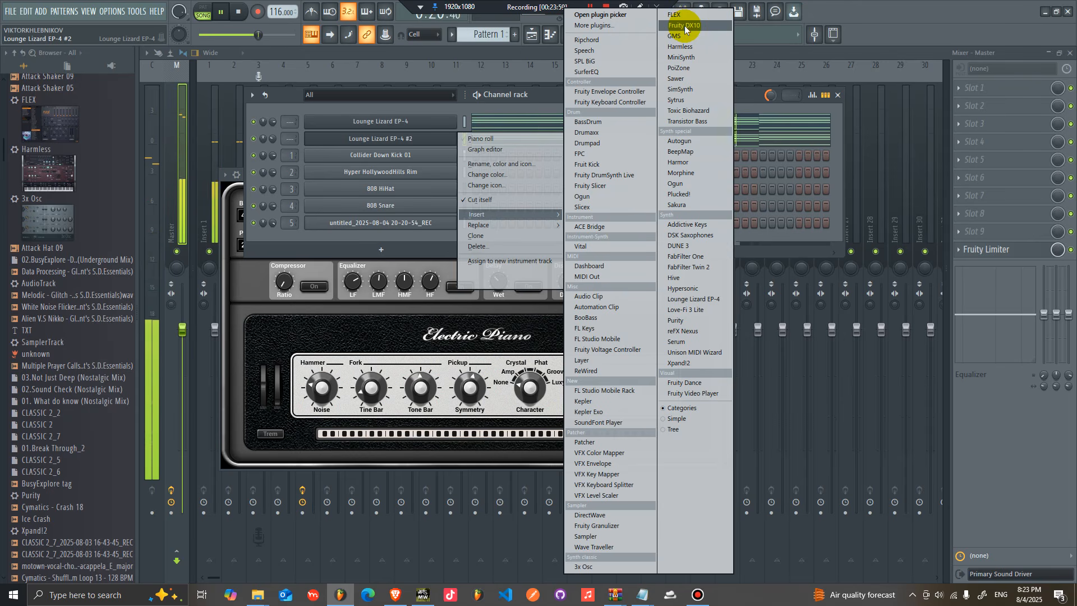
left_click(543, 102)
key("space")
left_click(432, 139)
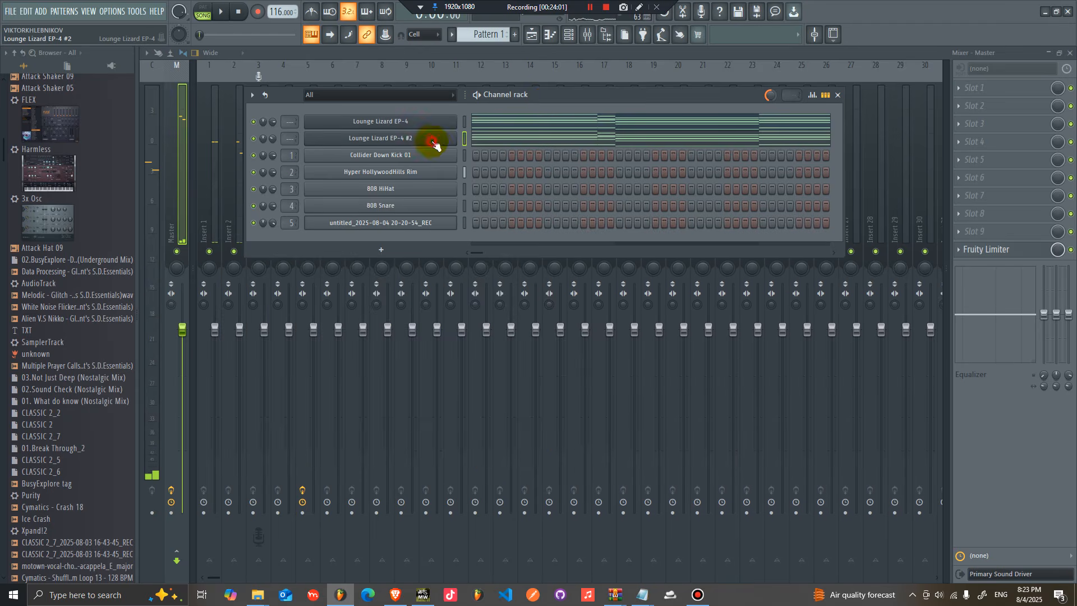
left_click(433, 139)
Step: Insert a Fruity DX10 channel, load its Log Drum preset and audition a few notes
right_click(442, 144)
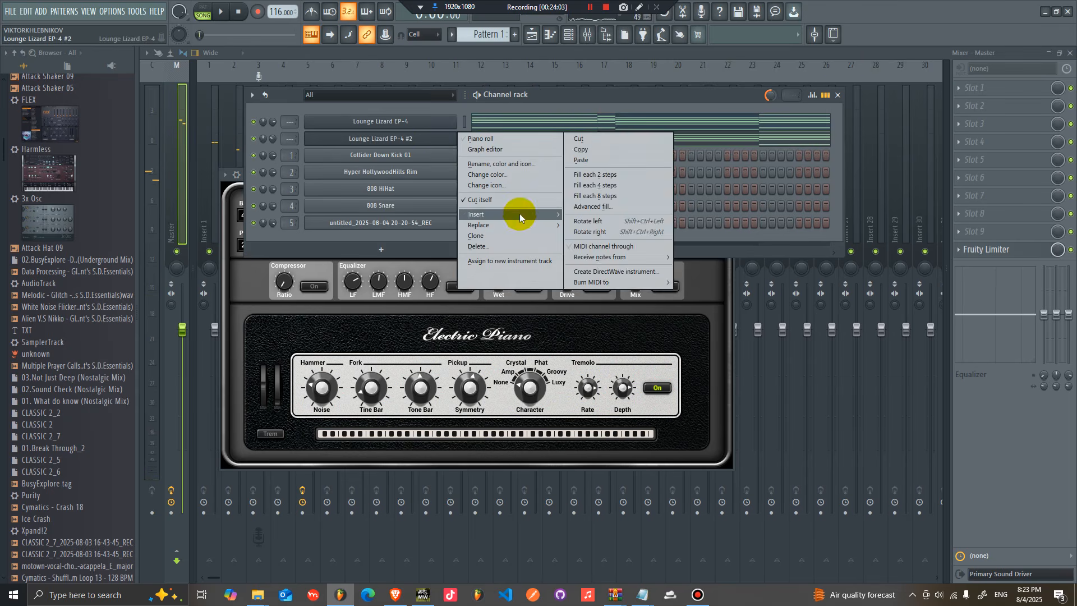
left_click(702, 26)
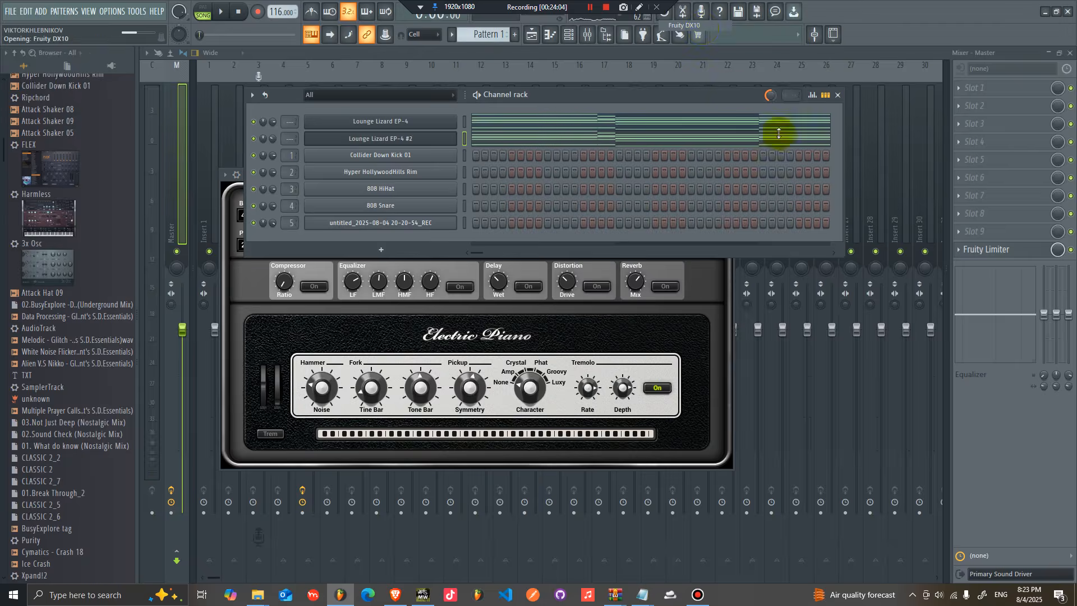
right_click(418, 107)
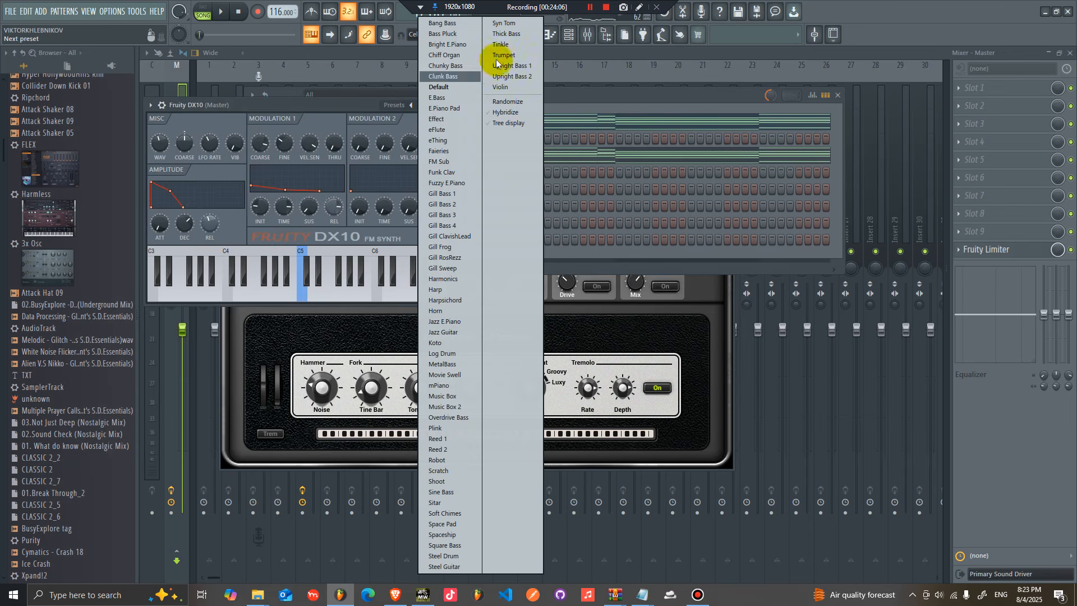
left_click(461, 354)
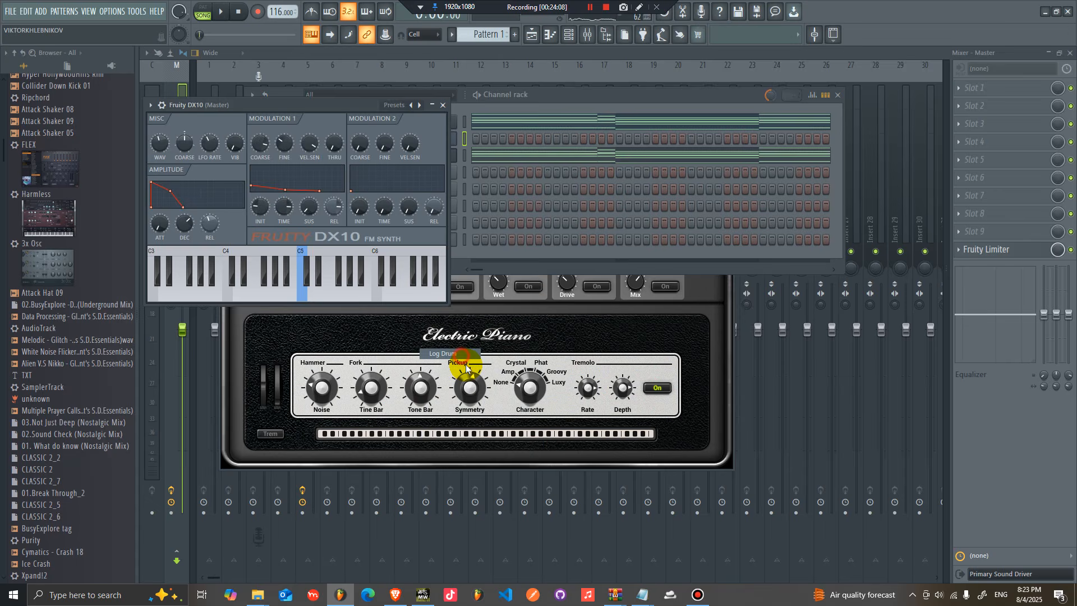
left_click_drag(330, 108, 508, 126)
left_click(436, 226)
key("v")
key("v")
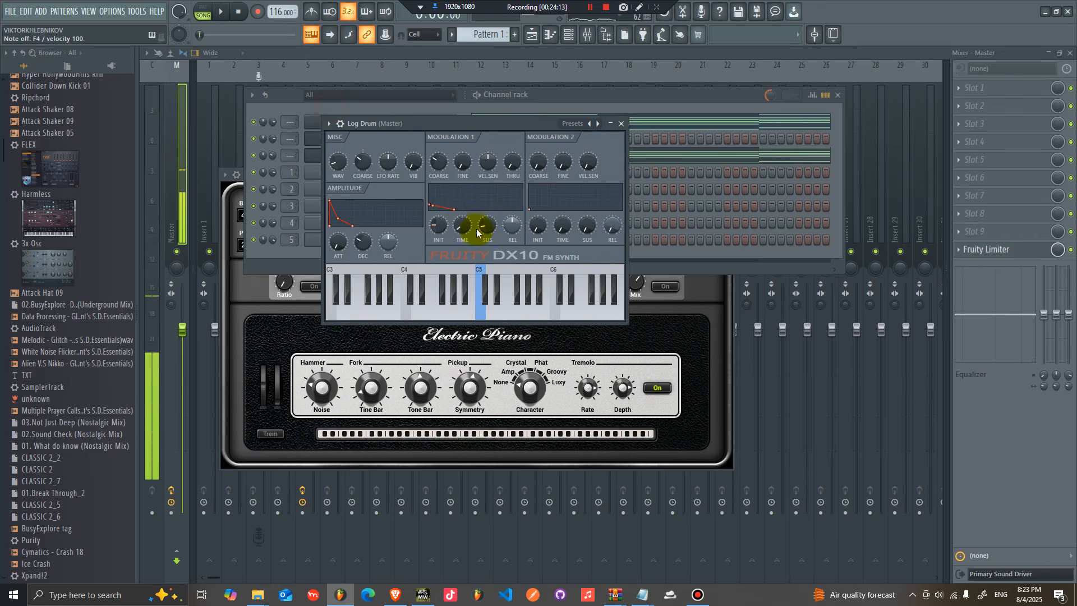
left_click(366, 251)
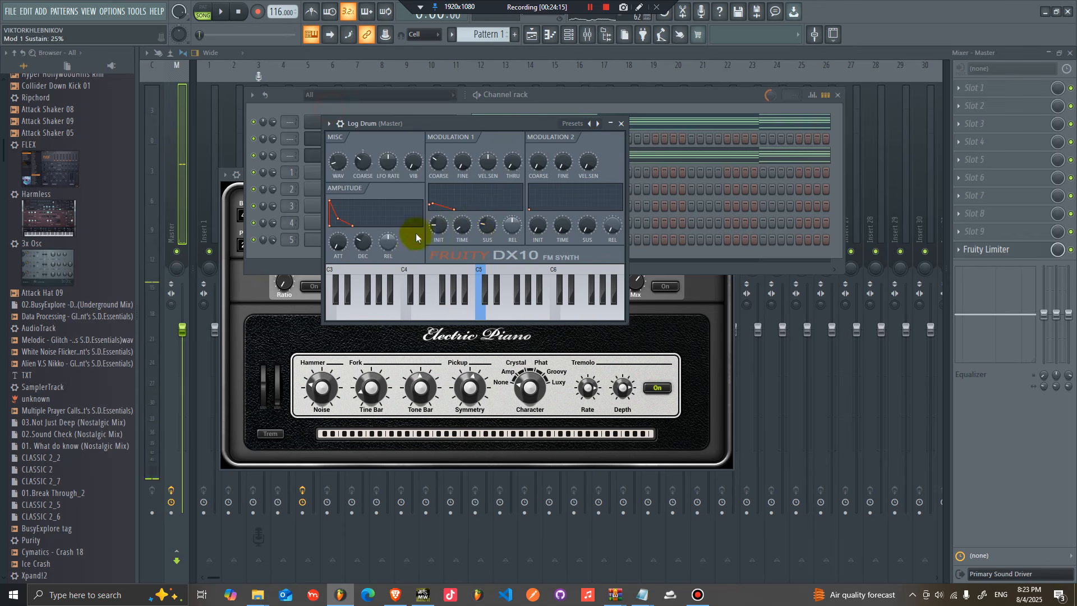
left_click(686, 110)
left_click(682, 101)
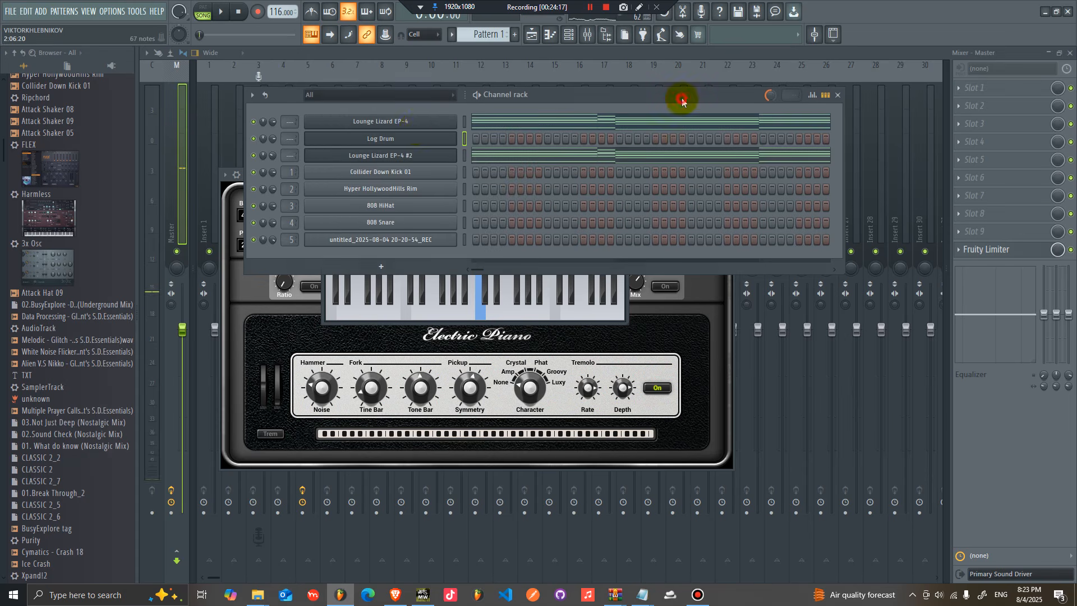
Step: Open the Log Drum piano roll and rework the low notes around A3, moving and redrawing them
right_click(414, 139)
left_click(506, 138)
scroll(264, 205, "down", 2)
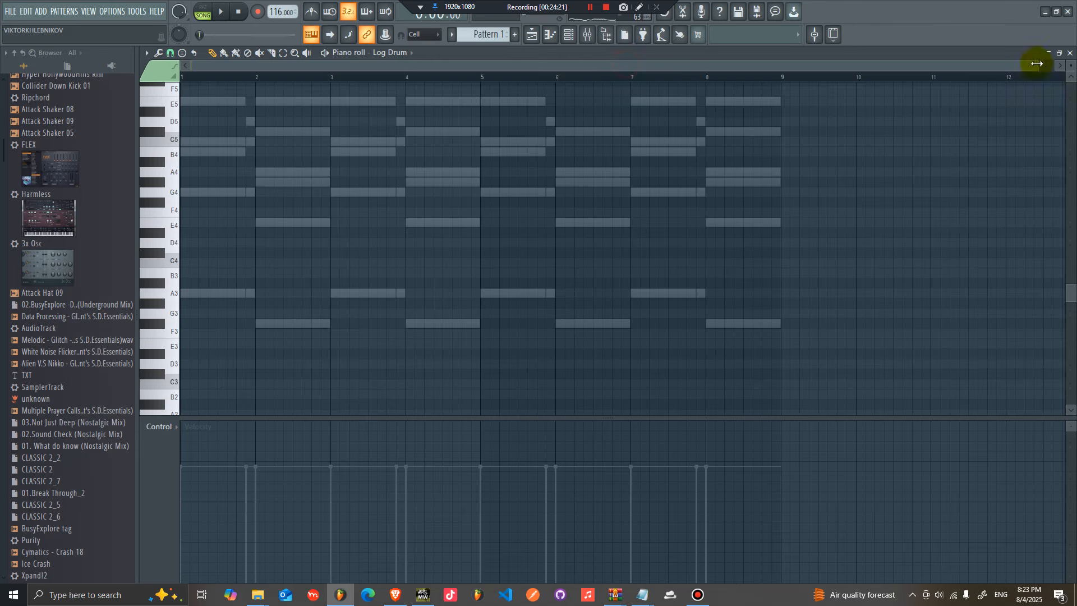
left_click_drag(1033, 65, 781, 65)
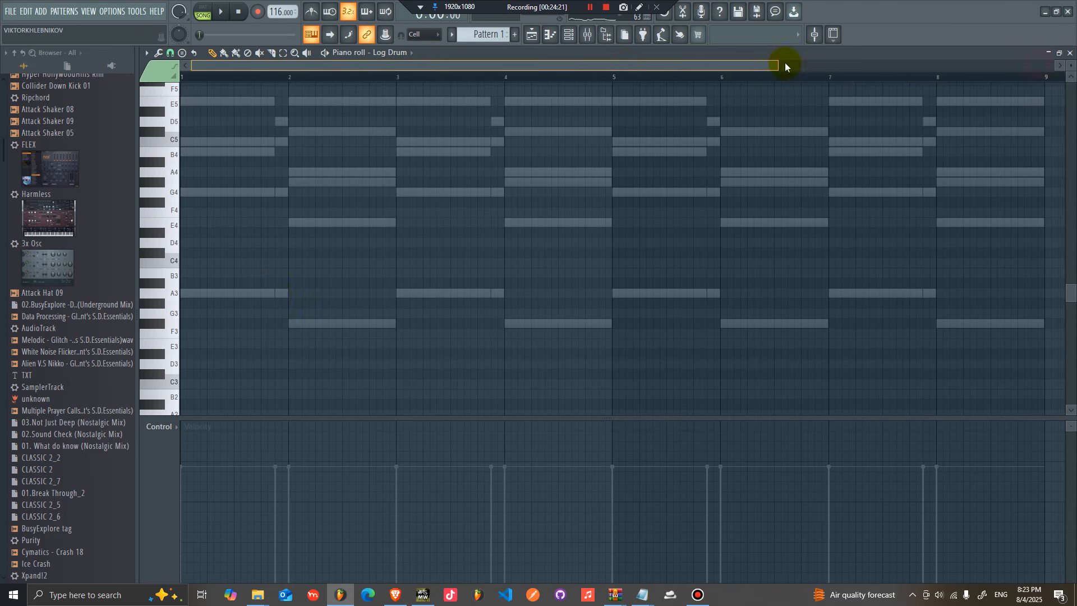
left_click(227, 295)
left_click_drag(235, 295, 223, 296)
left_click_drag(303, 294, 224, 296)
left_click(231, 295)
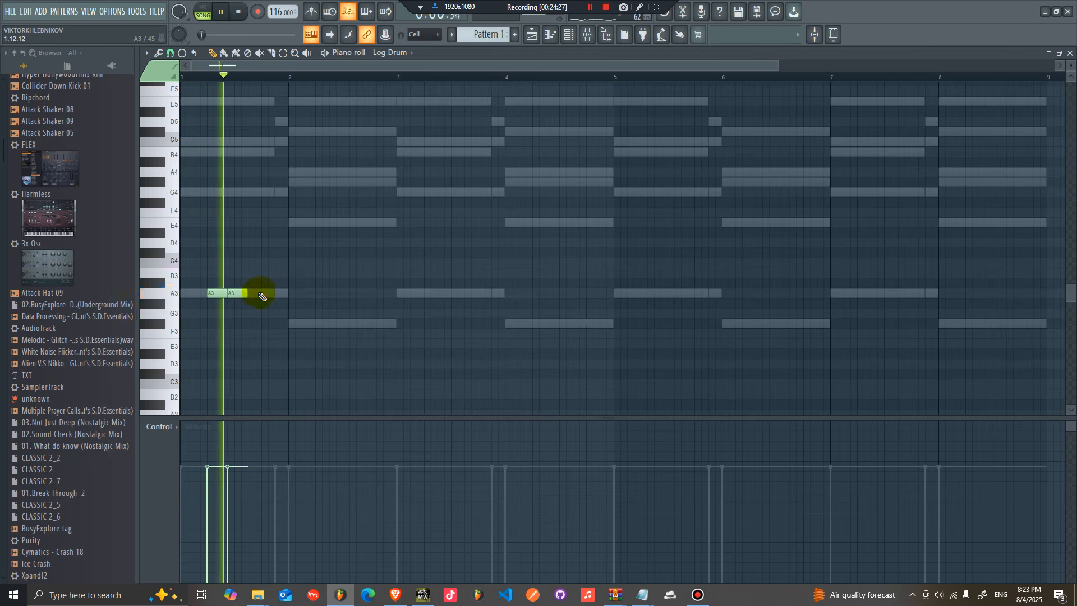
left_click(250, 294)
mouse_move(308, 295)
left_mouse_down()
mouse_move(199, 299)
mouse_move(312, 298)
mouse_move(324, 330)
left_mouse_up()
mouse_move(445, 337)
left_mouse_down()
mouse_move(214, 295)
mouse_move(431, 297)
left_mouse_up()
mouse_move(677, 356)
left_mouse_down("ctrl")
mouse_move(211, 291)
mouse_move(680, 300)
mouse_move(649, 297)
mouse_move(667, 310)
left_mouse_up("ctrl")
Step: Cut the Log Drum notes from Pattern 1 and paste them into Pattern 3
key("space")
left_click(569, 36)
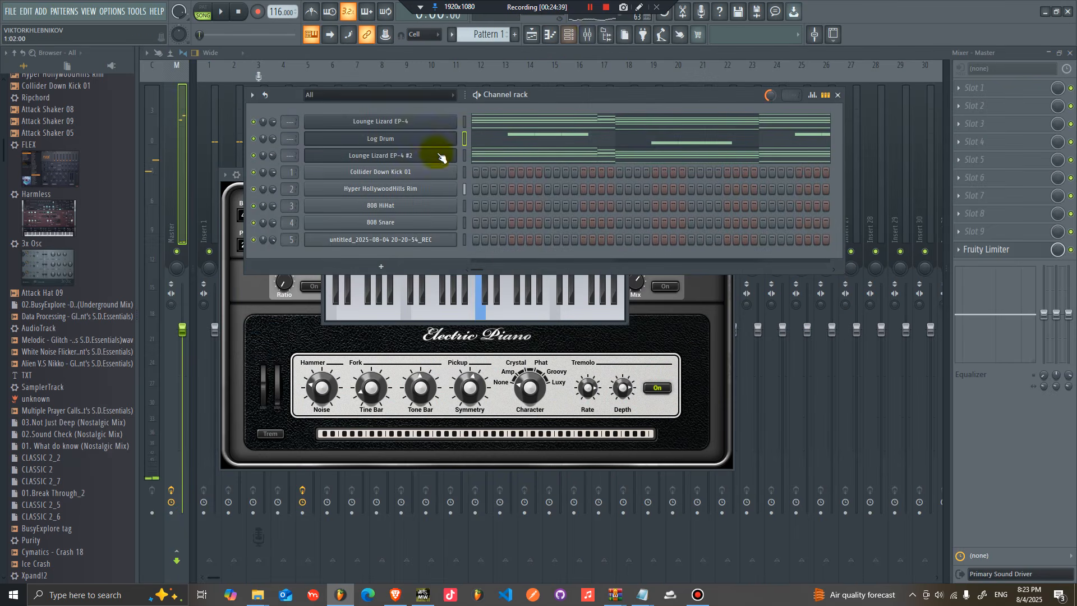
right_click(428, 139)
left_click(597, 144)
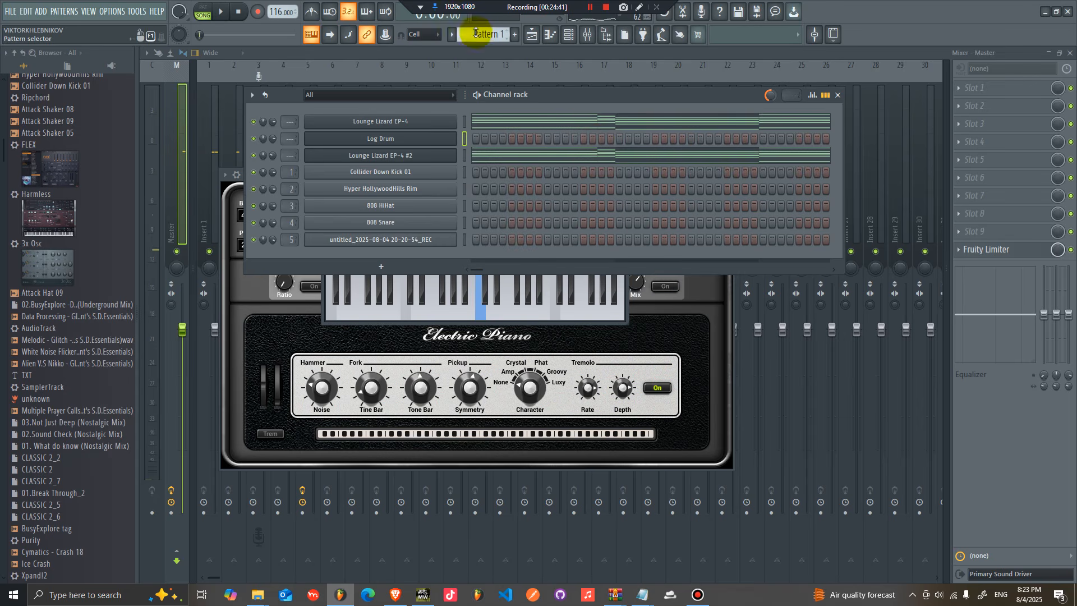
left_click_drag(487, 34, 488, 28)
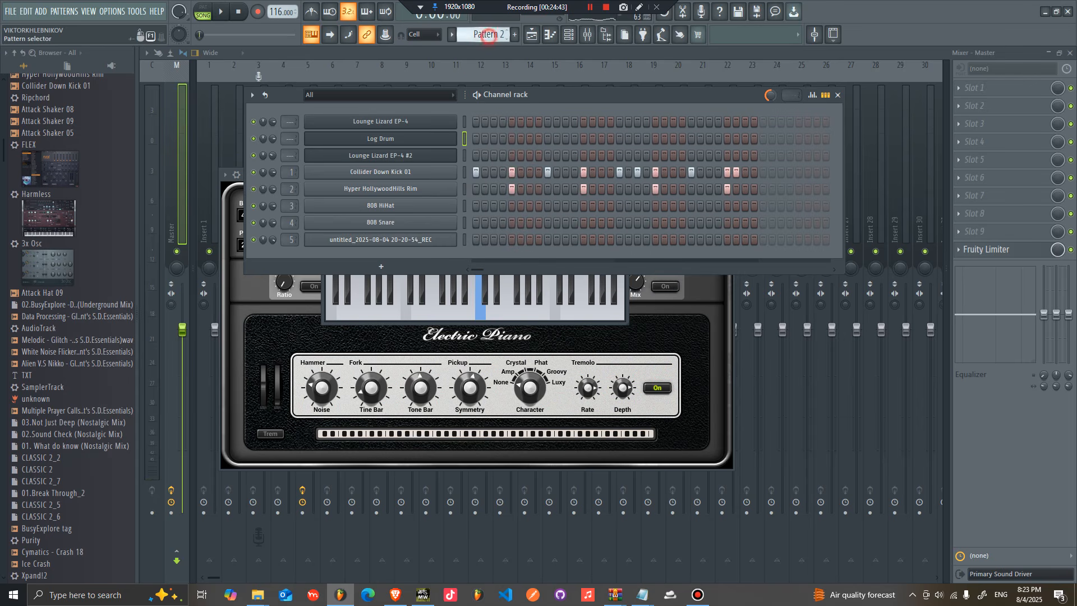
left_click_drag(484, 35, 484, 29)
right_click(437, 143)
left_click(586, 161)
Step: Place Pattern 3 at bar 9 on Track 4 and add a new Pattern 4 on Track 5
left_click(528, 36)
left_click(517, 191)
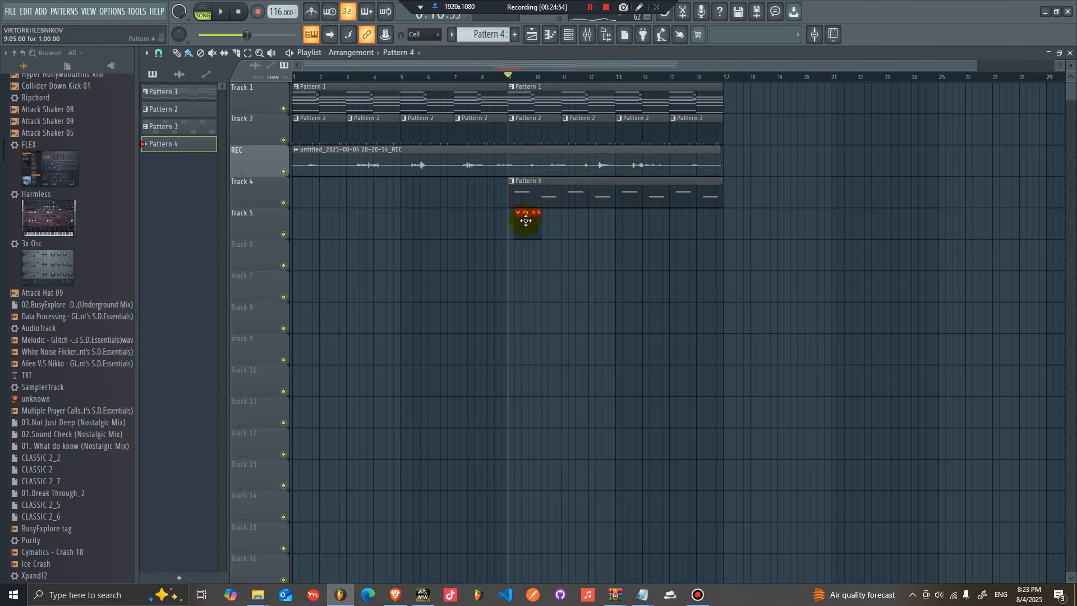
double_click(517, 220)
Step: Program an 808 HiHat step pattern in Pattern 4 and play it back
left_click(493, 205)
left_click(529, 206)
left_click(568, 206)
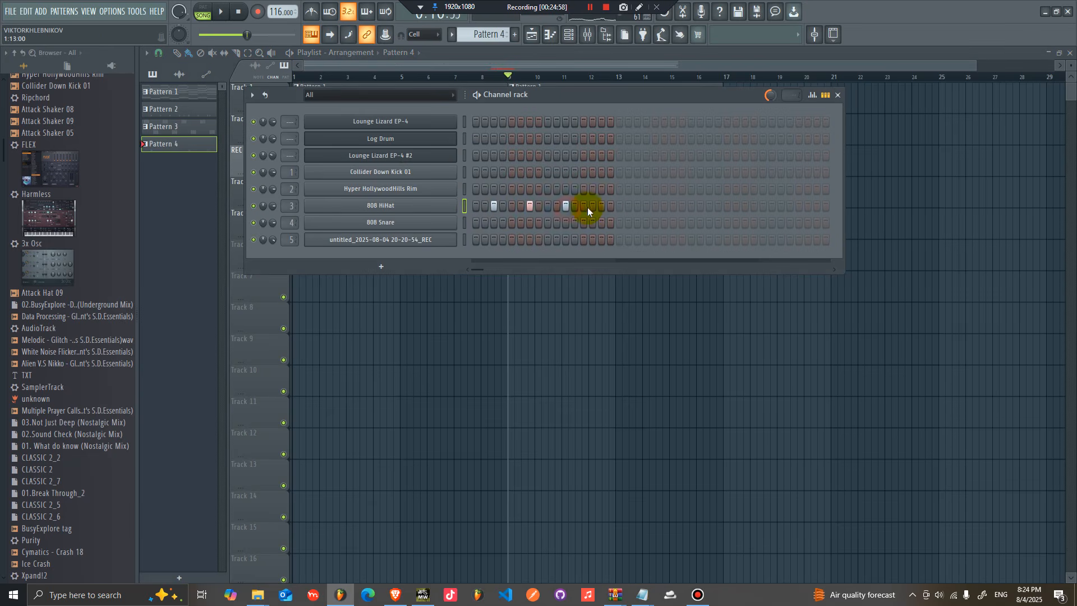
left_click(636, 208)
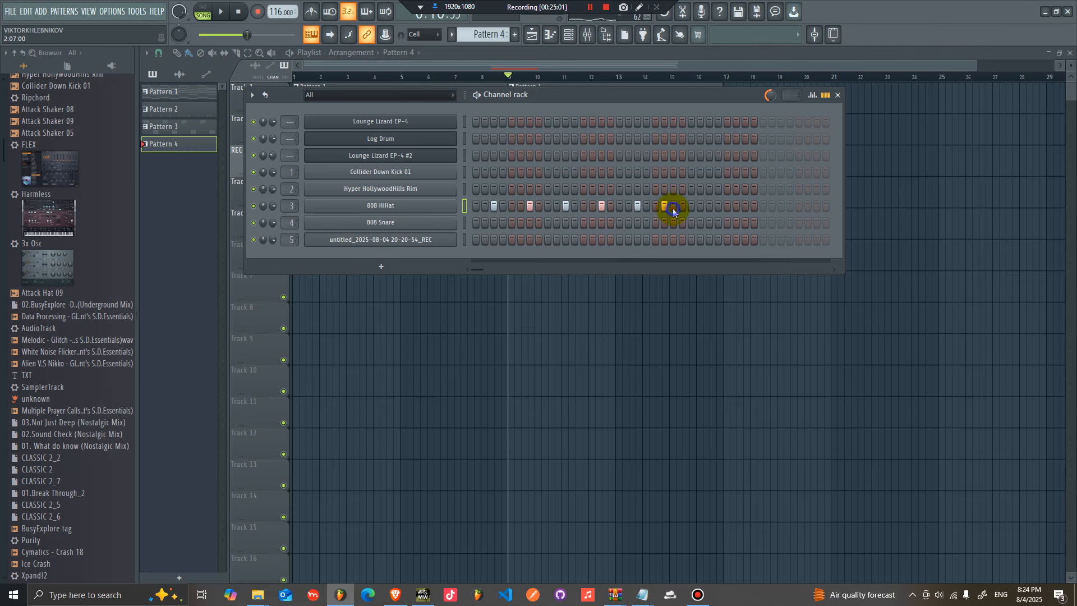
left_click(743, 206)
key("space")
key("space")
Step: Inspect the 808 HiHat channel settings and the mixer, then return to the playlist
left_click(349, 210)
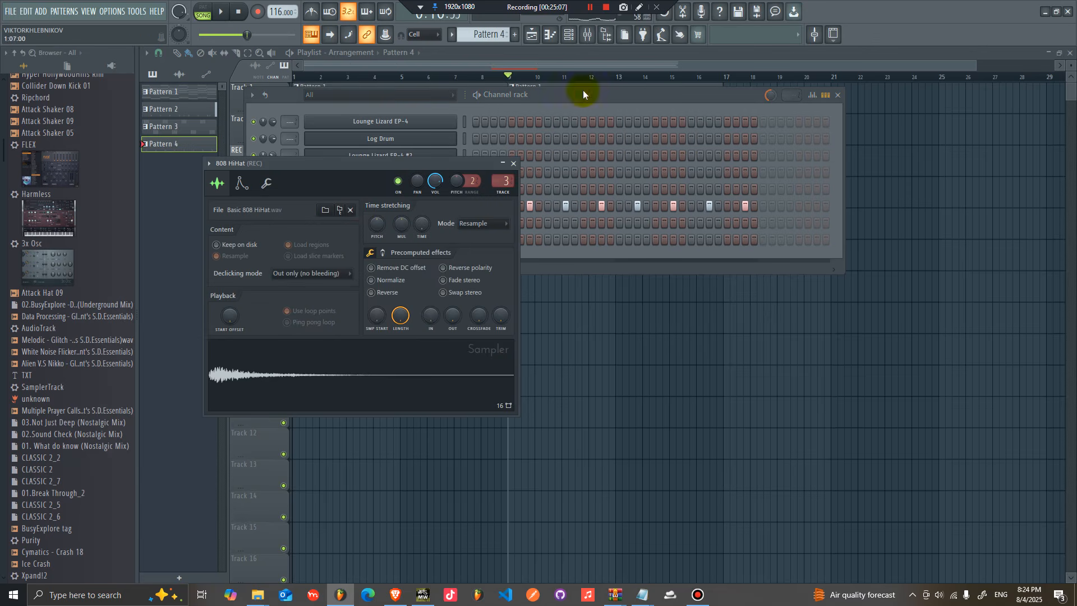
left_click(583, 38)
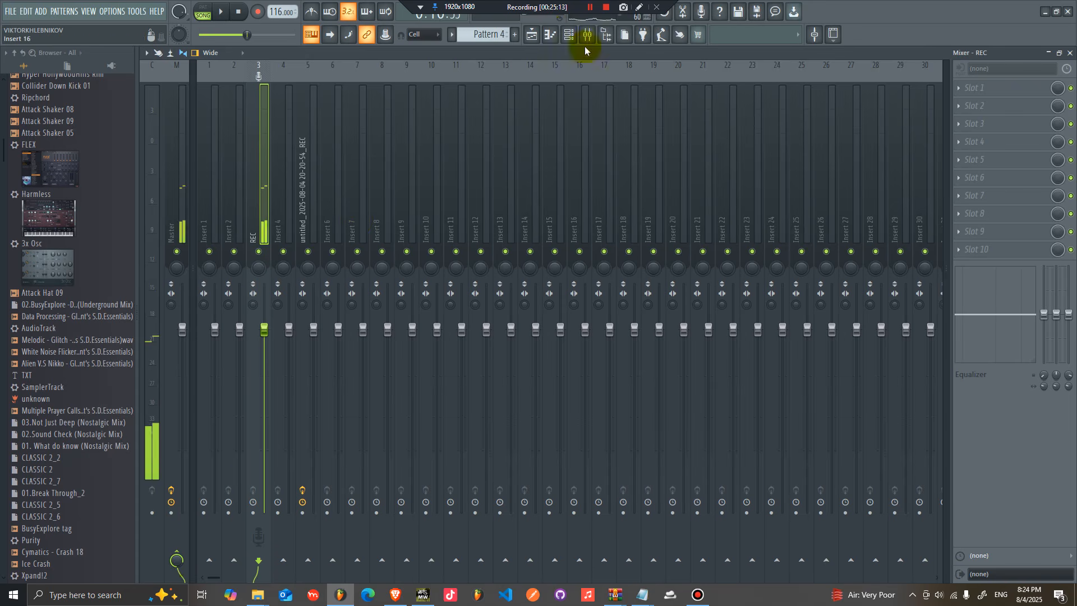
left_click(531, 37)
key("space")
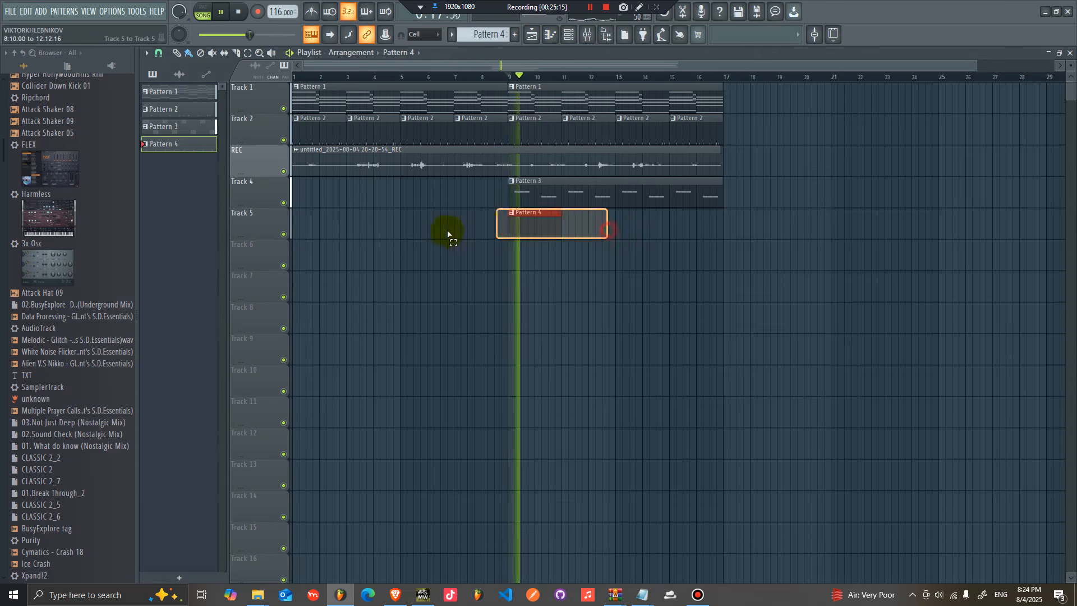
Step: Duplicate the Pattern 4 clip on Track 5 to fill bars 9 to 16
key("ctrl+b")
key("space")
left_click_drag(353, 75, 116, 101)
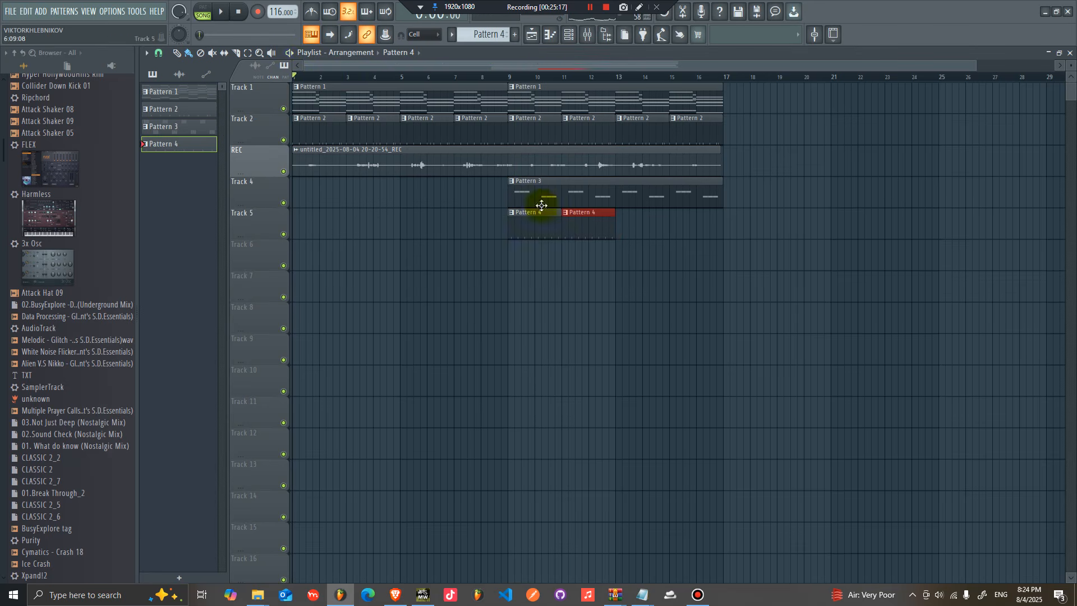
left_click_drag(661, 209, 529, 235)
key("ctrl+b")
left_click(583, 308)
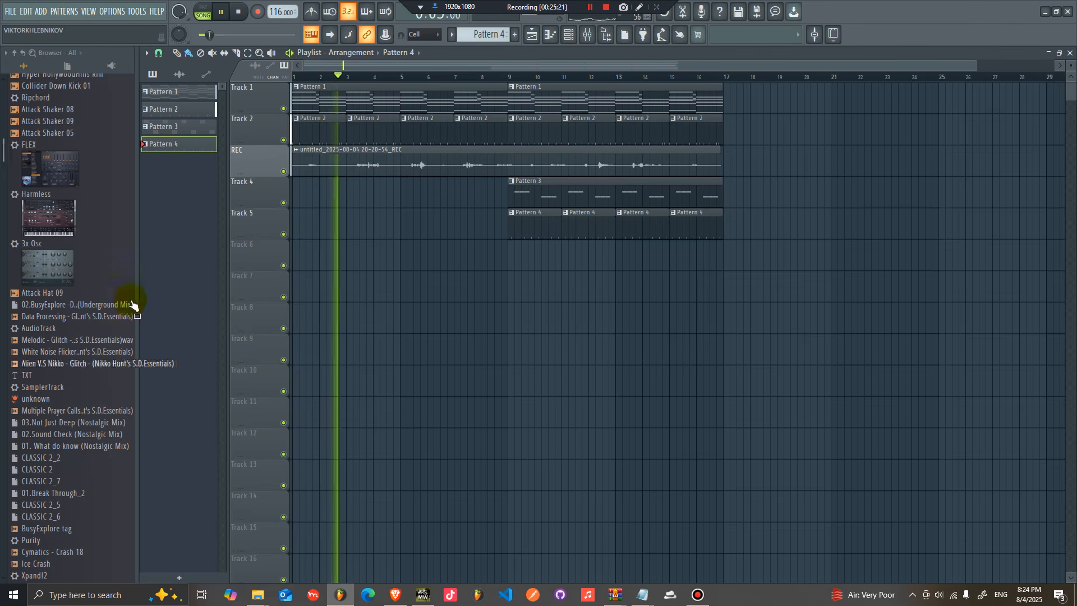
Step: Add Attack Hat 09 to the channel rack and copy the 808 HiHat step pattern onto it
left_click(569, 34)
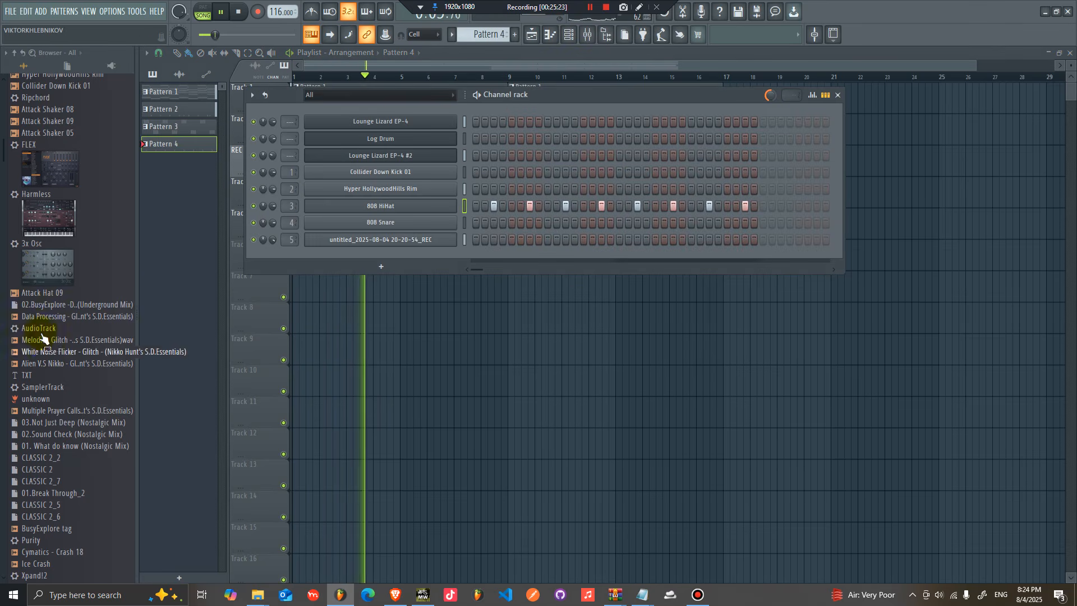
left_click_drag(40, 299, 446, 212)
right_click(446, 207)
left_click(610, 217)
right_click(397, 225)
left_click(634, 242)
left_click_drag(571, 99, 620, 223)
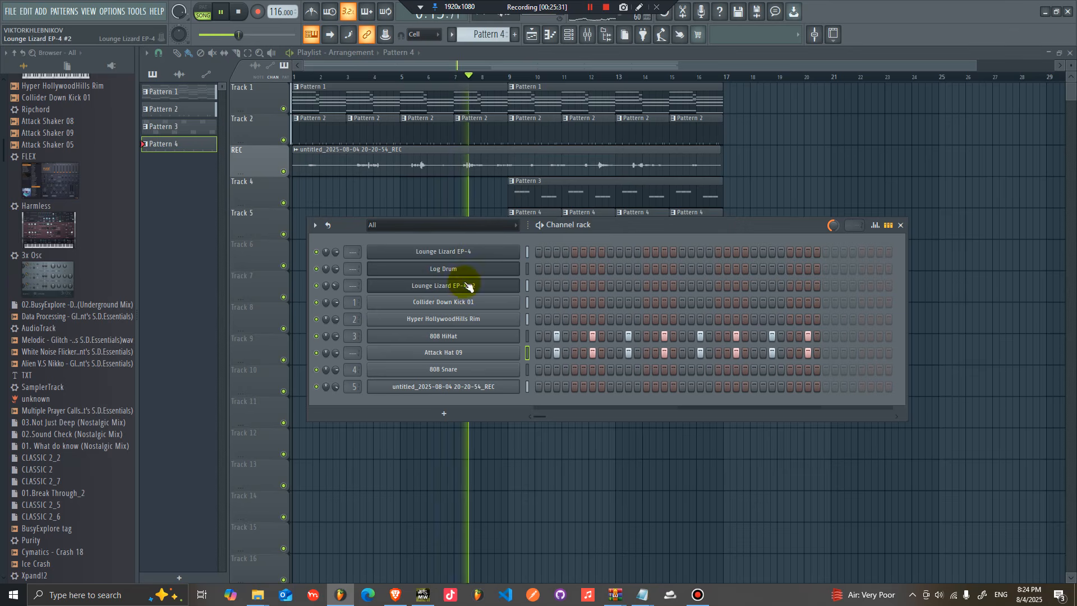
left_click(344, 272)
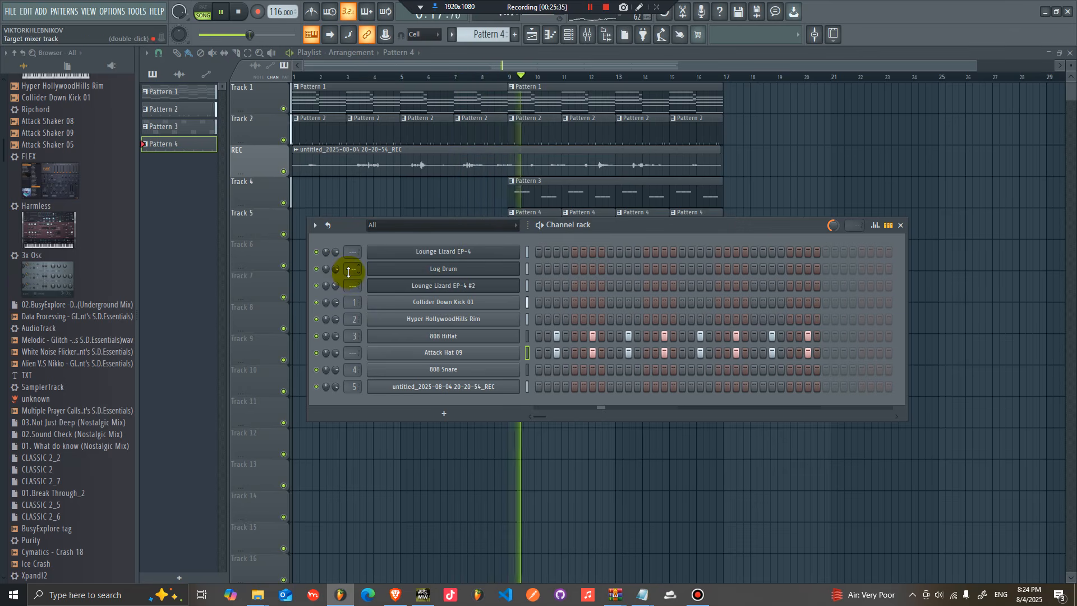
left_click(900, 225)
Step: Duplicate the Track 4 and 5 clips, then the Track 1 and 2 clips, to extend the arrangement to bar 24
left_click_drag(758, 269, 505, 192)
key("ctrl+b")
left_click_drag(736, 134, 513, 95)
key("ctrl+b")
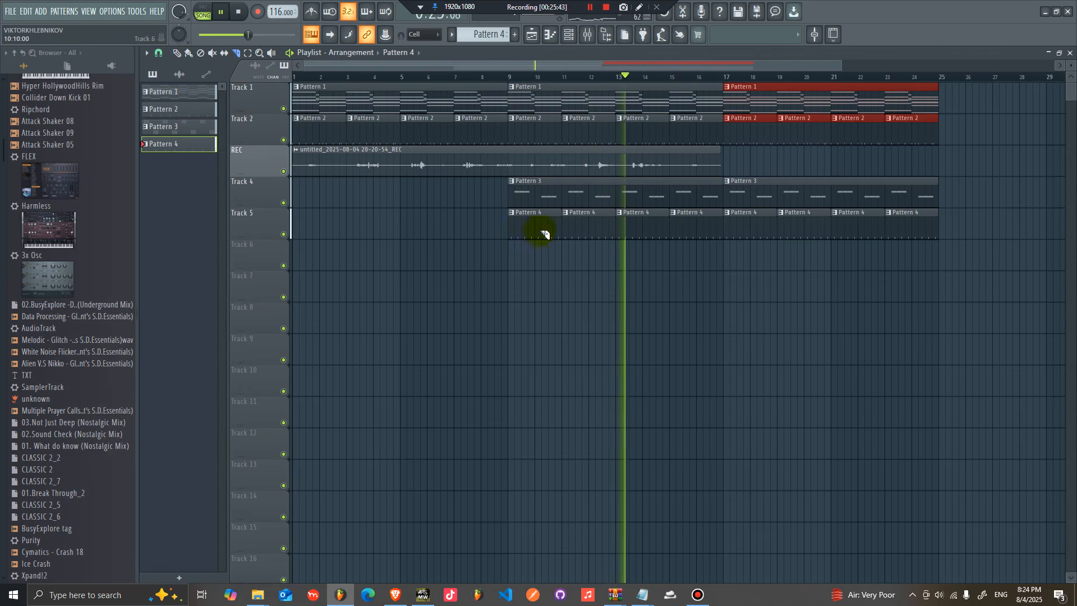
Step: Duplicate the recorded vocal clip on the REC track so it continues to bar 24
left_click_drag(497, 174, 497, 164)
left_click_drag(711, 153, 711, 156)
left_click(176, 53)
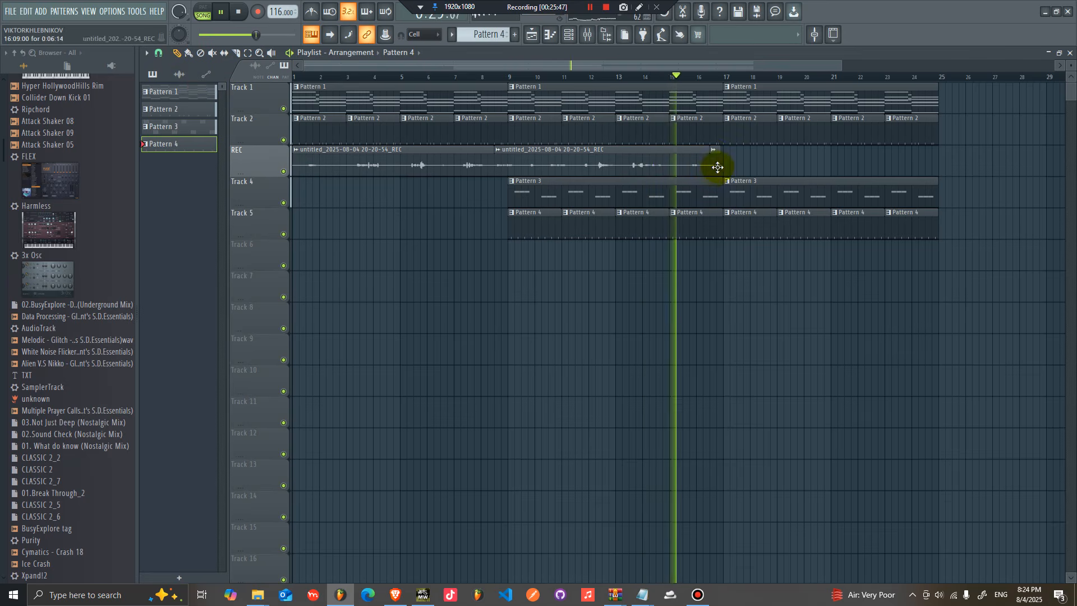
left_click(548, 163)
key("ctrl+b")
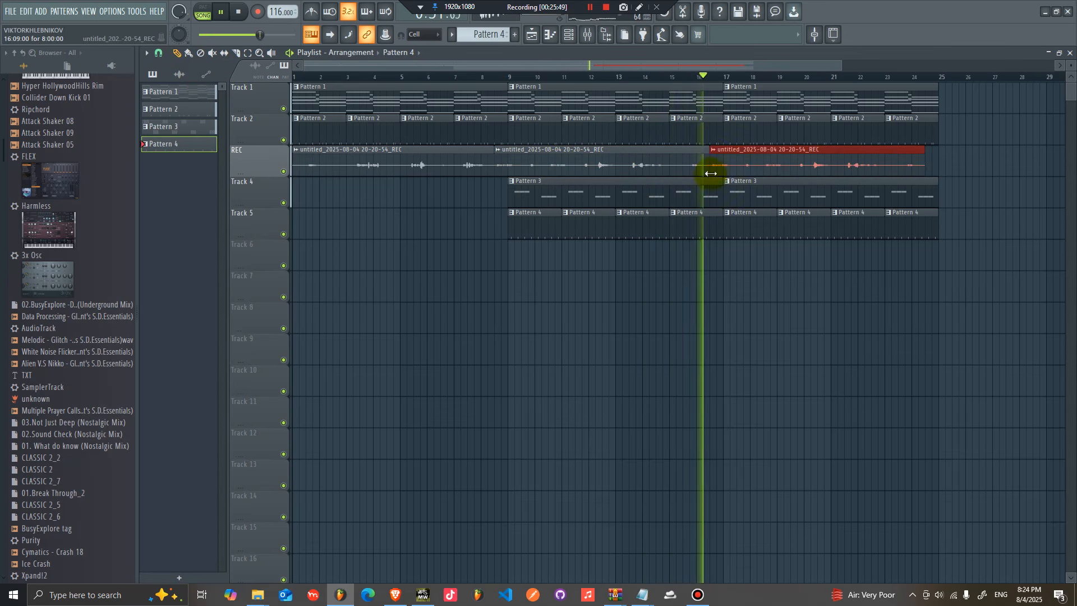
Step: Duplicate the Track 4 and 5 clips, then the Track 1 and 2 clips, to extend them further along the arrangement
left_click(650, 264)
left_click_drag(948, 244, 485, 182)
key("ctrl+b")
left_click_drag(585, 144, 356, 103)
key("ctrl+b")
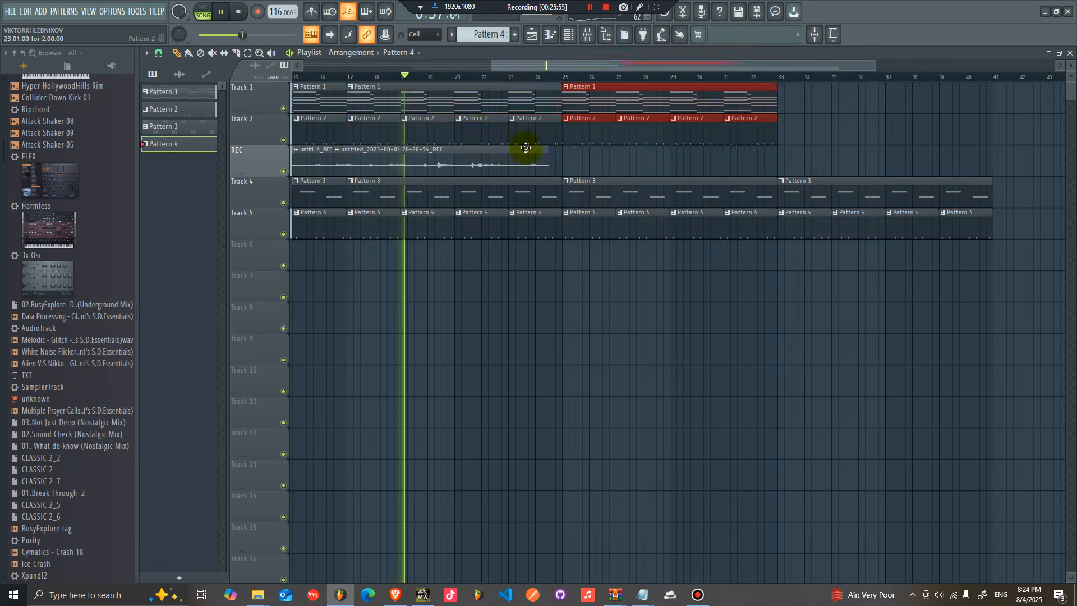
Step: Duplicate the vocal clip again to extend the REC track to about bar 32
left_click_drag(548, 161, 353, 163)
key("ctrl+b")
left_click_drag(571, 170, 566, 170)
left_click(830, 162, "ctrl")
left_click_drag(493, 67, 360, 67)
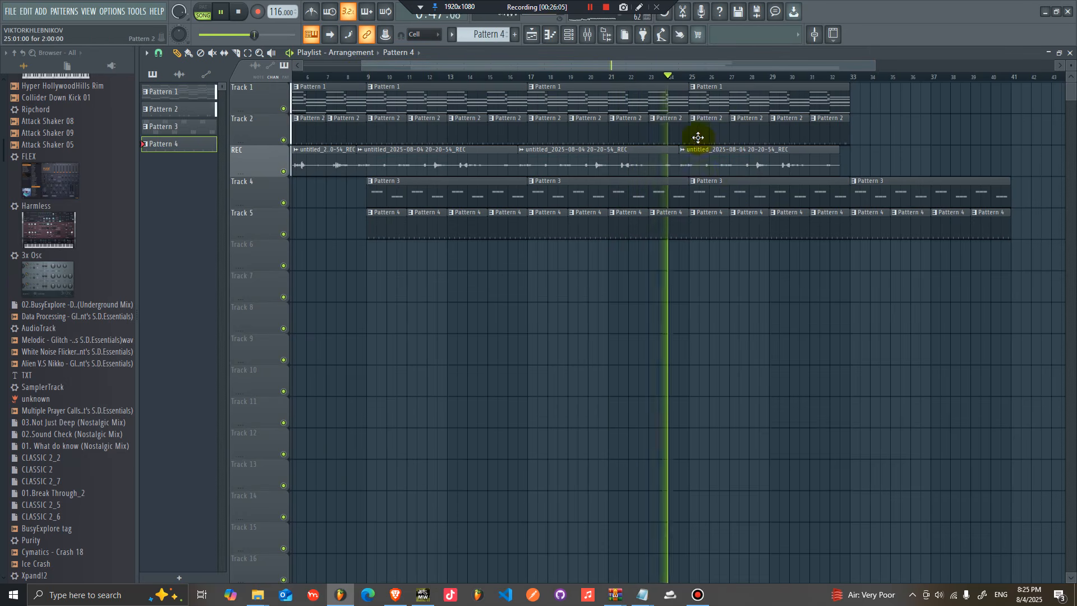
Step: Copy the Lounge Lizard EP-4 chord notes from Pattern 1 and create a new empty Pattern 5
key("space")
double_click(694, 101)
left_click(571, 35)
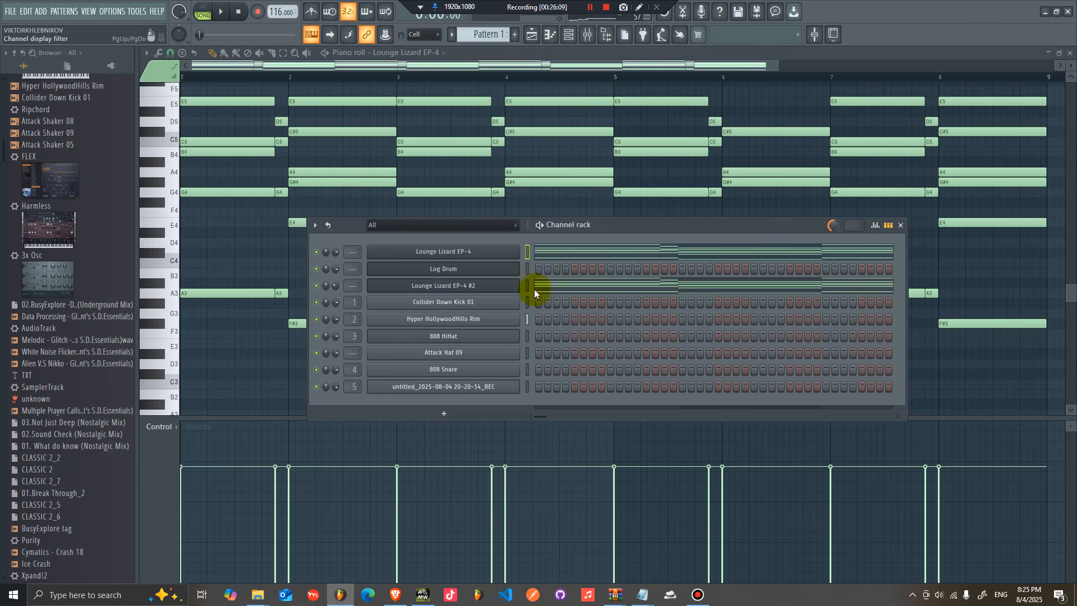
right_click(512, 257)
left_click(704, 264)
left_click(451, 36)
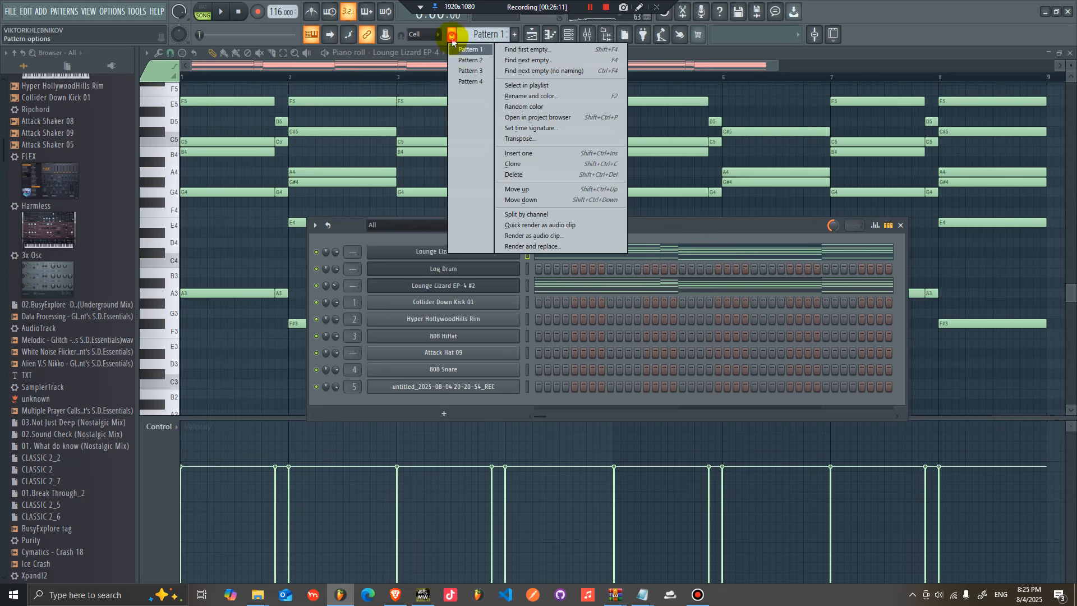
left_click(482, 84)
left_click_drag(492, 37, 493, 29)
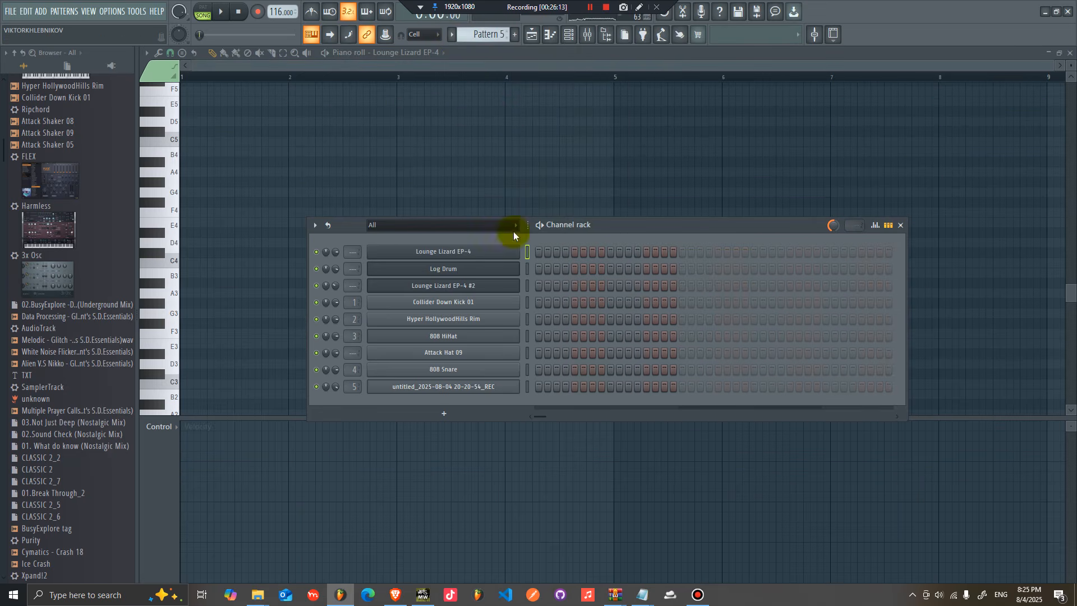
Step: Insert a FLEX channel and load the Close Grand lite preset from the Essential Pianos pack
right_click(493, 257)
mouse_move(617, 330)
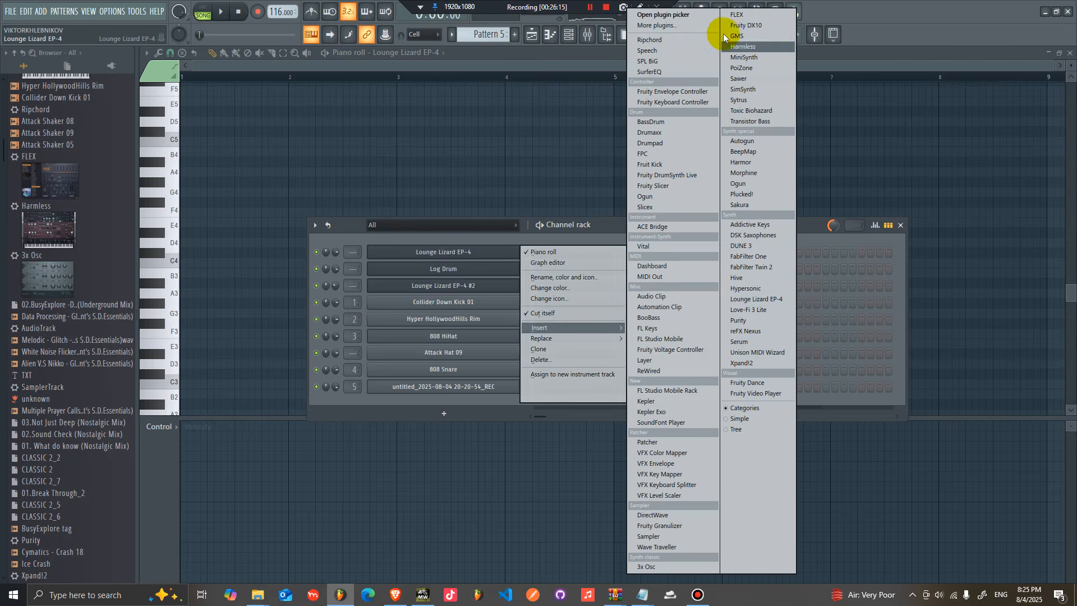
left_click(739, 15)
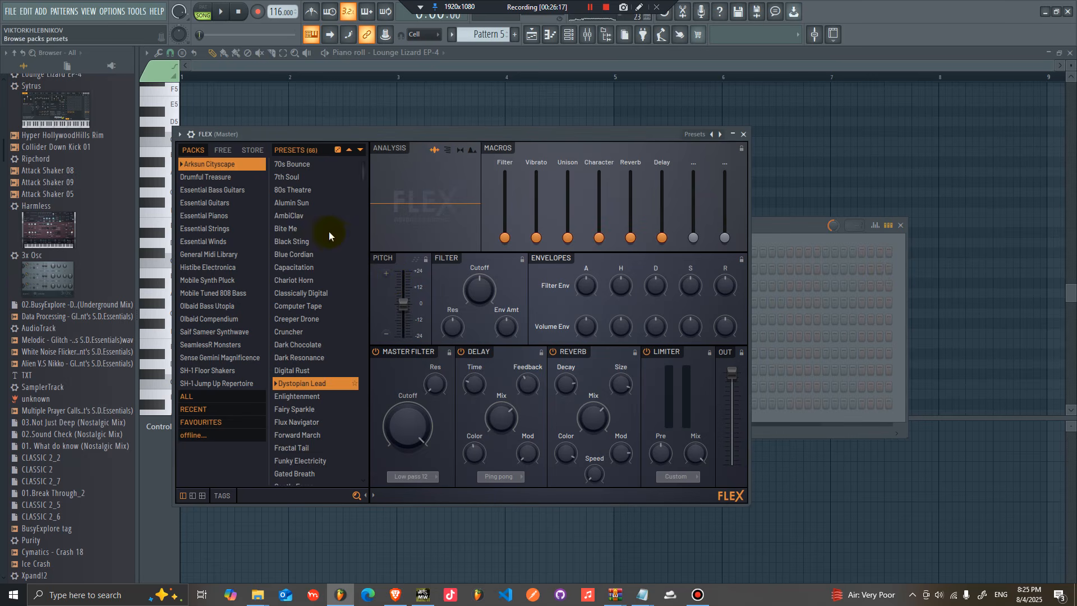
left_click(224, 217)
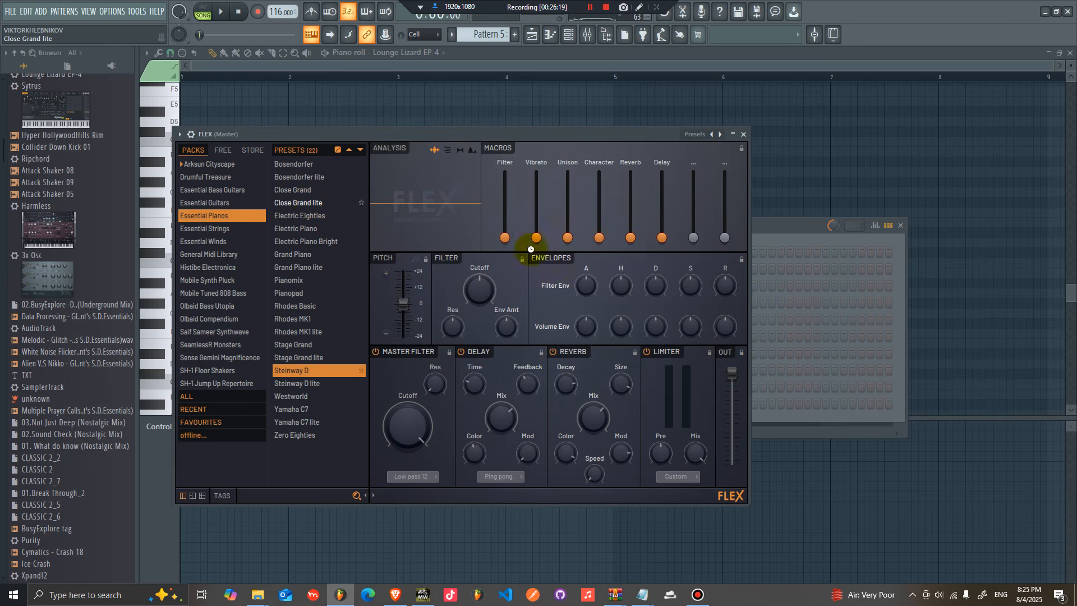
left_click(791, 239)
Step: Paste the copied chord notes into the Close Grand lite channel and place Pattern 5 on Track 6 at bar 25
right_click(475, 250)
left_click(659, 274)
left_click(531, 36)
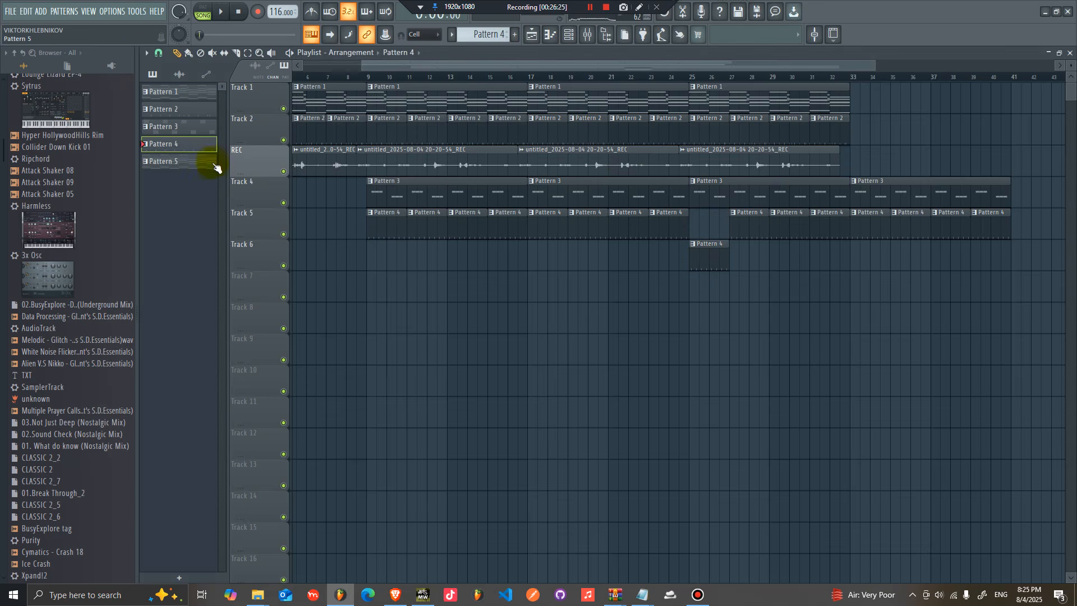
left_click_drag(190, 171, 710, 255)
Step: Play the arrangement and lower the Close Grand lite channel volume
key("space")
left_click(573, 36)
key("space")
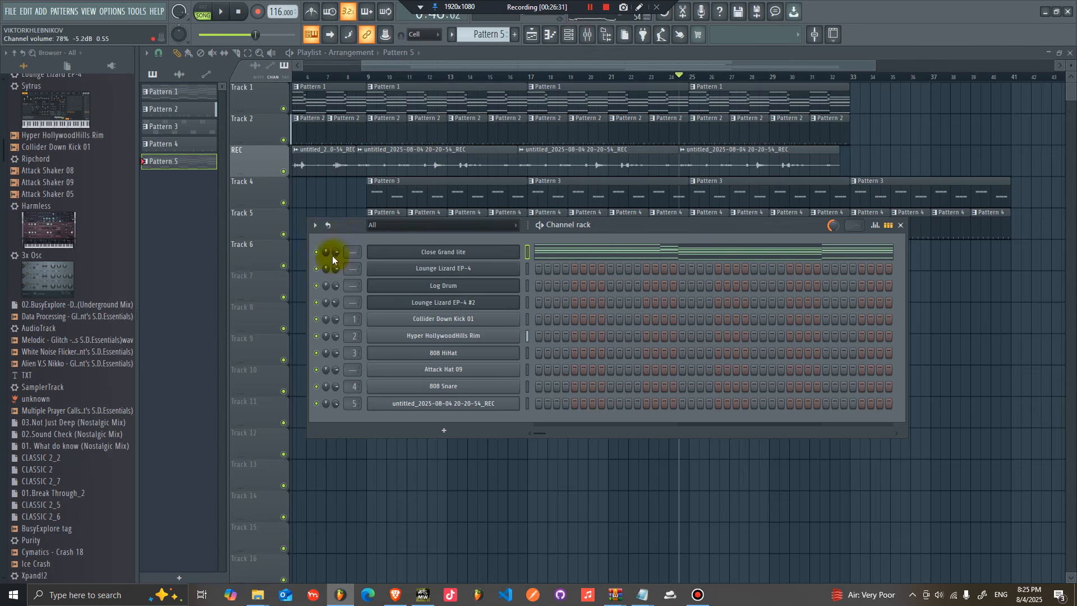
scroll(335, 250, "down", 3)
key("space")
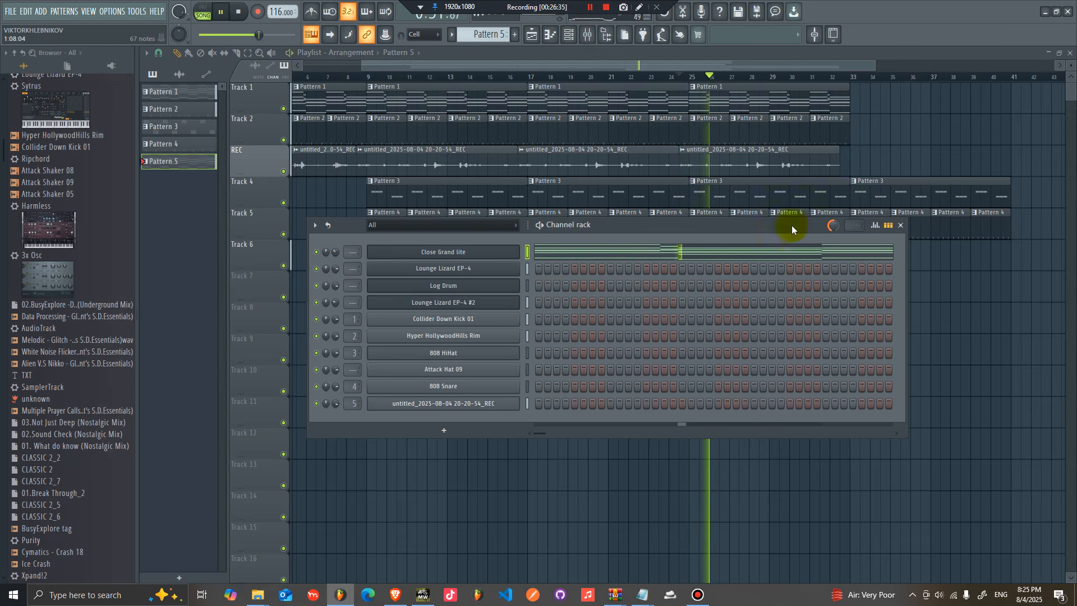
Step: Duplicate the Pattern 5 clip on Track 6 to bar 33
left_click(925, 282)
left_click_drag(869, 263, 747, 260)
key("ctrl+b")
left_click_drag(861, 157, 704, 99)
key("ctrl+b")
key("ctrl+z")
Step: Duplicate the Track 1, Track 2 and vocal clips, then the whole section from bar 33, extending the arrangement to bar 57
left_click_drag(863, 164, 700, 88)
key("ctrl+b")
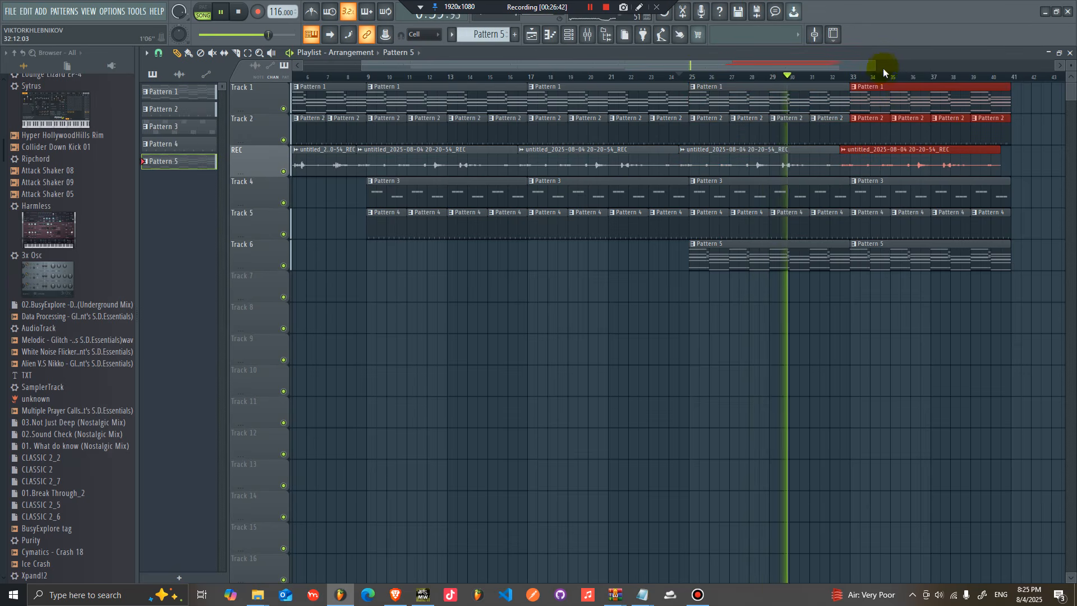
left_click_drag(883, 72, 983, 67)
left_click_drag(901, 307, 619, 53)
key("ctrl+b")
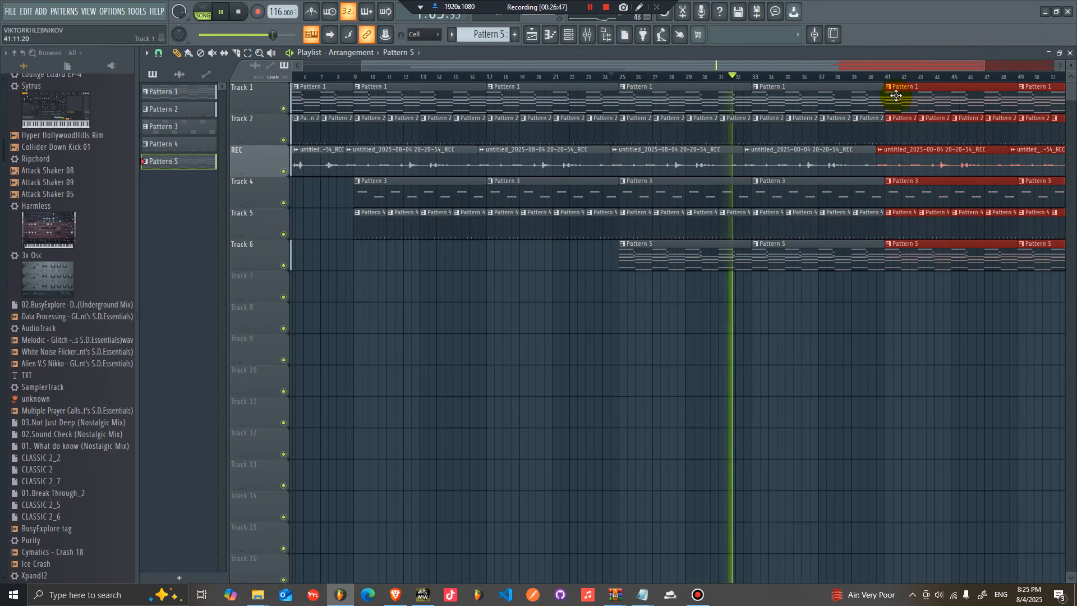
Step: Play back the extended arrangement from bar 33
left_click_drag(856, 66, 962, 66)
left_click(737, 300, "ctrl")
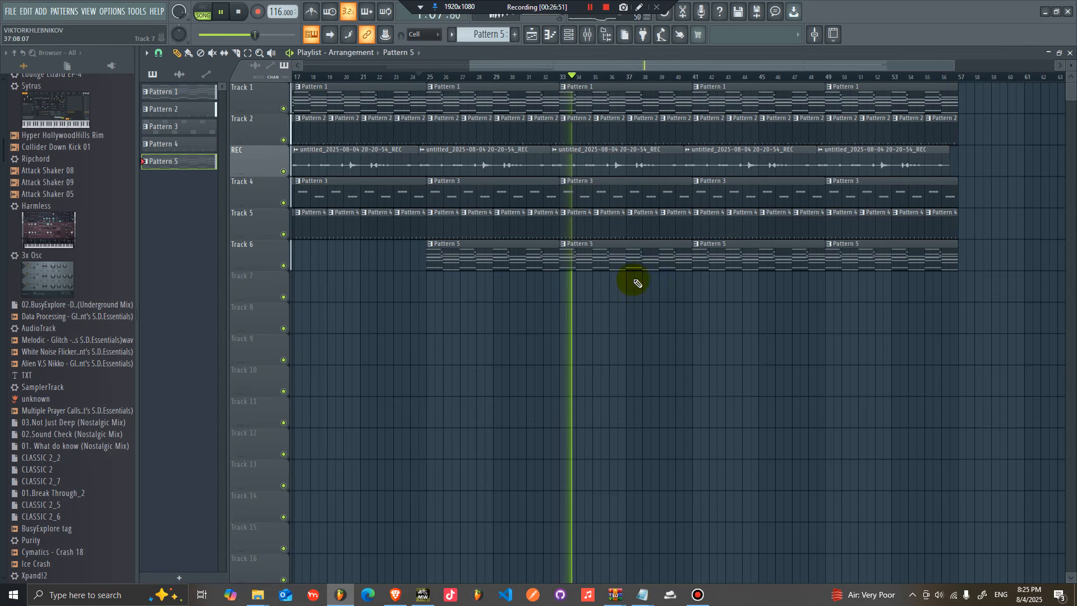
key("space")
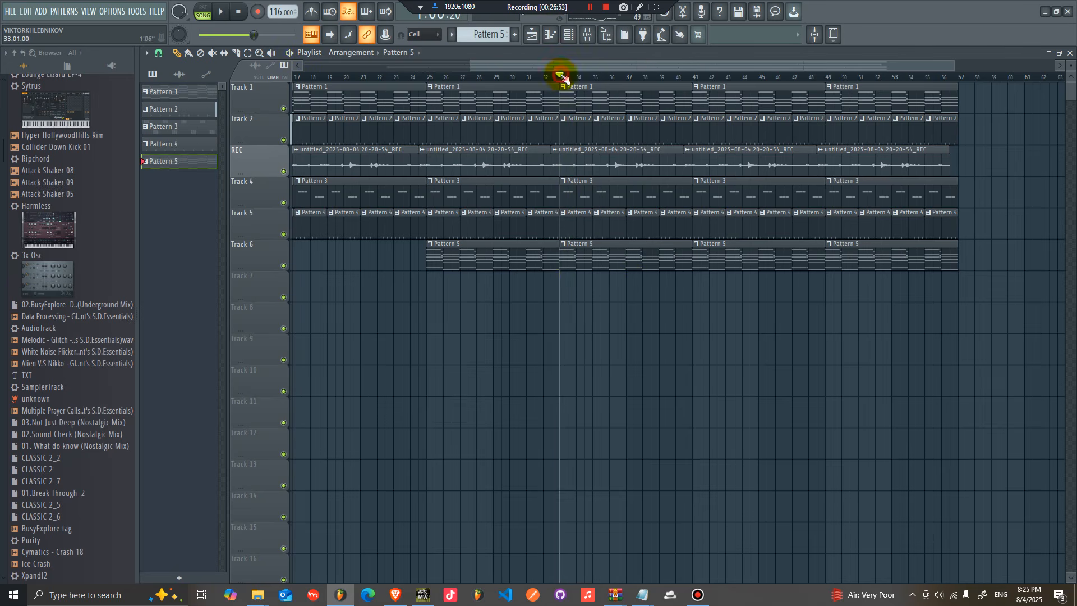
Step: Insert a Sytrus channel into Pattern 5 and load its Orchestral 1 preset
double_click(585, 249)
left_click(570, 37)
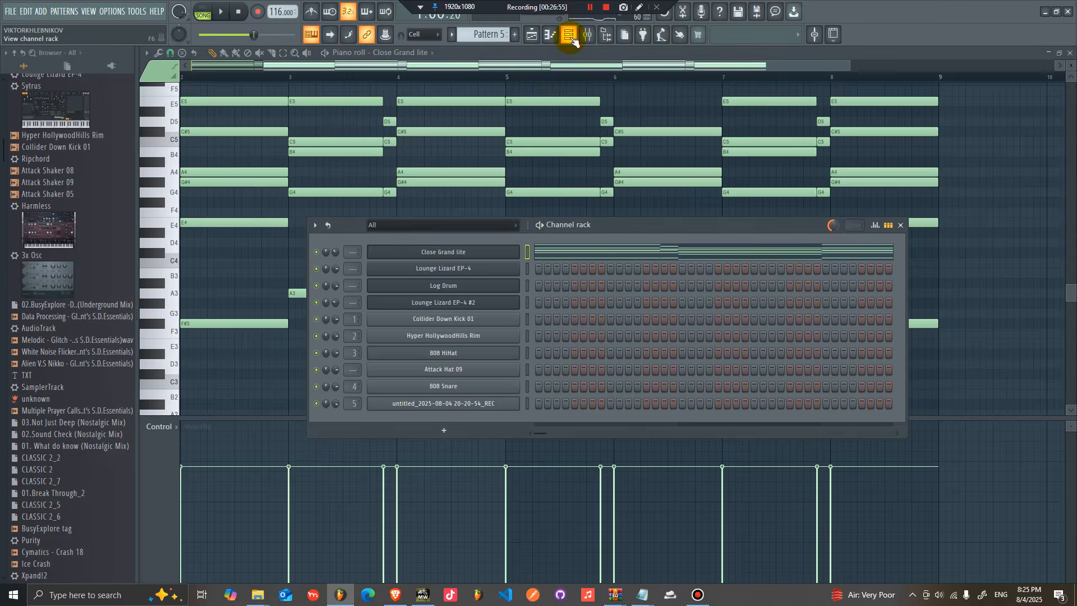
right_click(490, 256)
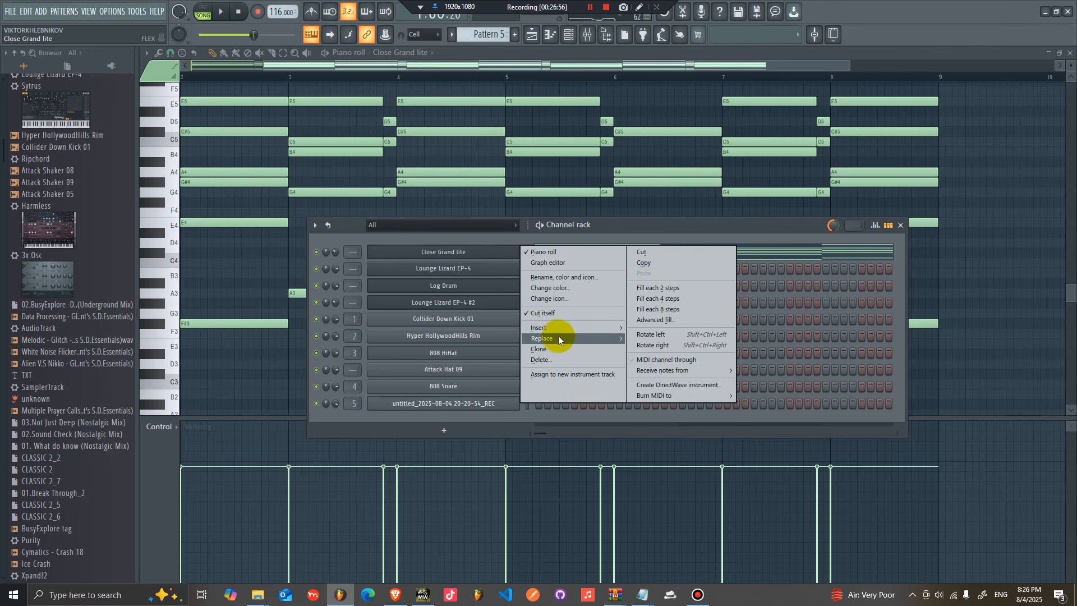
mouse_move(563, 331)
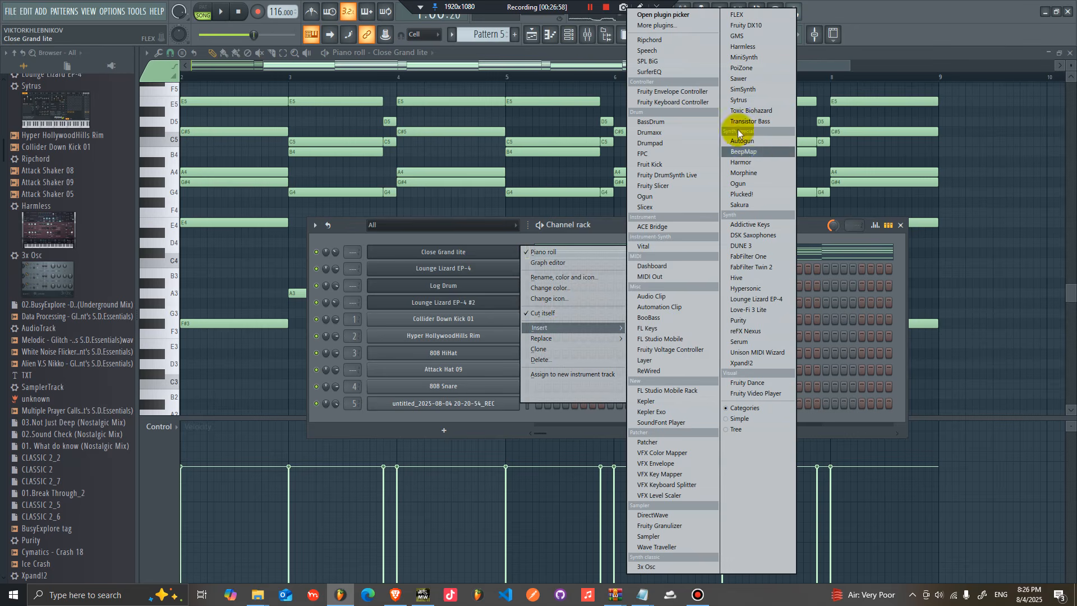
left_click(738, 100)
left_click(638, 149)
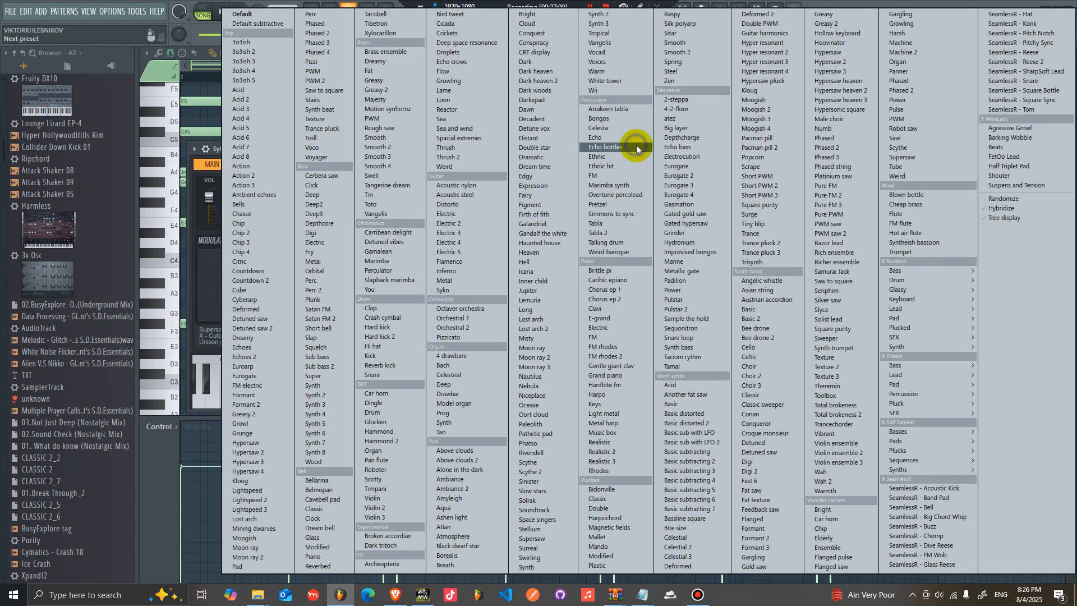
left_click(457, 315)
Step: Open the Orchestral 1 piano roll and draw long sustained B4 notes across the pattern
key("t")
left_click(705, 250)
right_click(512, 248)
left_click(555, 253)
left_click(194, 142)
mouse_move(186, 129)
left_mouse_down()
mouse_move(153, 121)
mouse_move(133, 155)
left_mouse_up()
left_click_drag(198, 154, 733, 228)
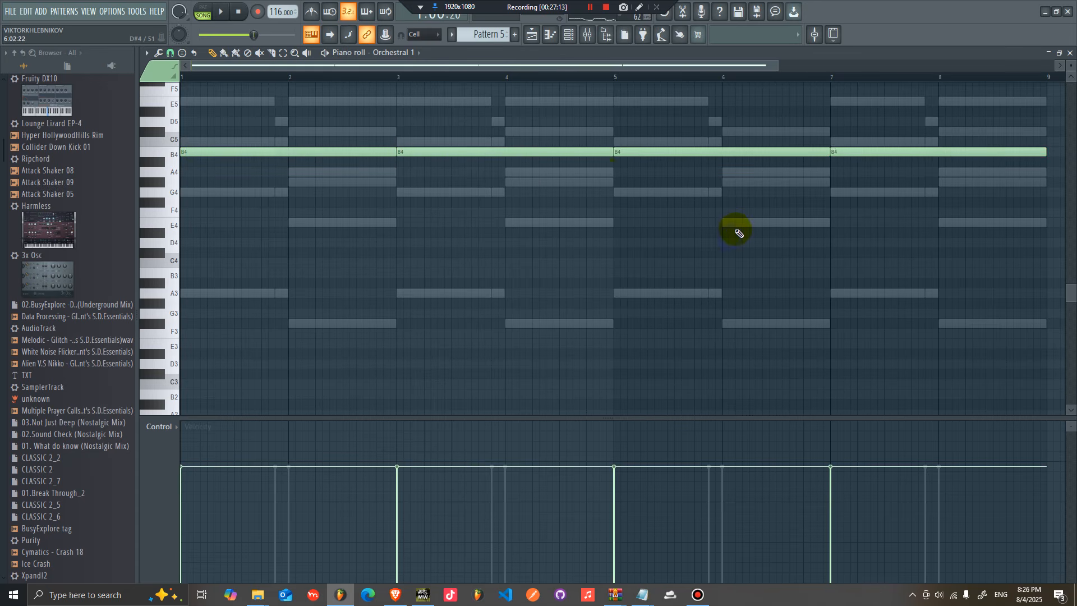
Step: Move the Orchestral 1 notes out of Pattern 5 into a new empty Pattern 6
left_click(550, 34)
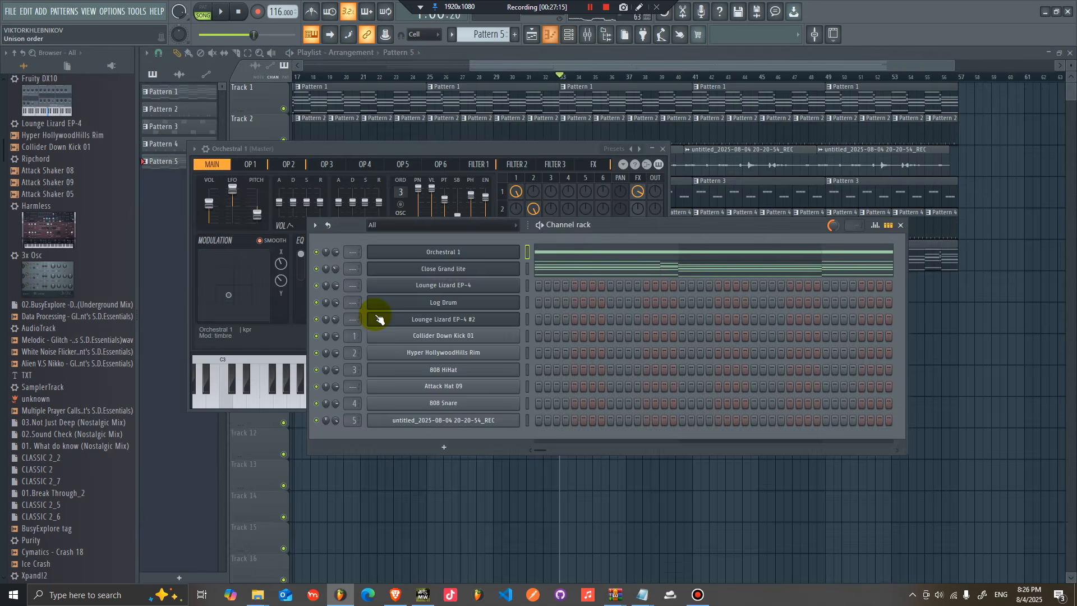
right_click(522, 250)
left_click(635, 252)
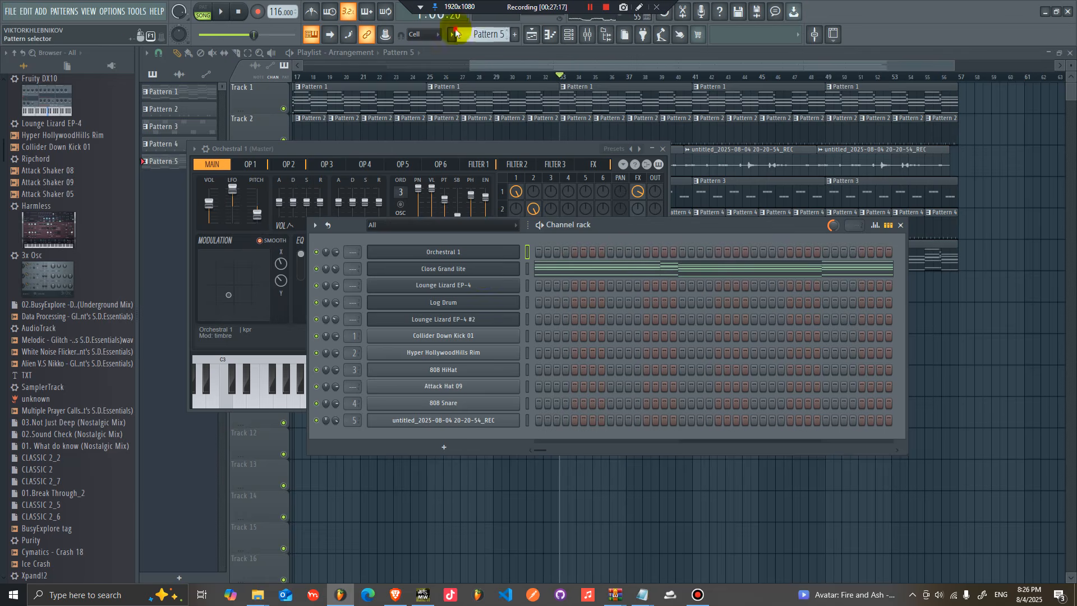
left_click(453, 35)
left_click(481, 92)
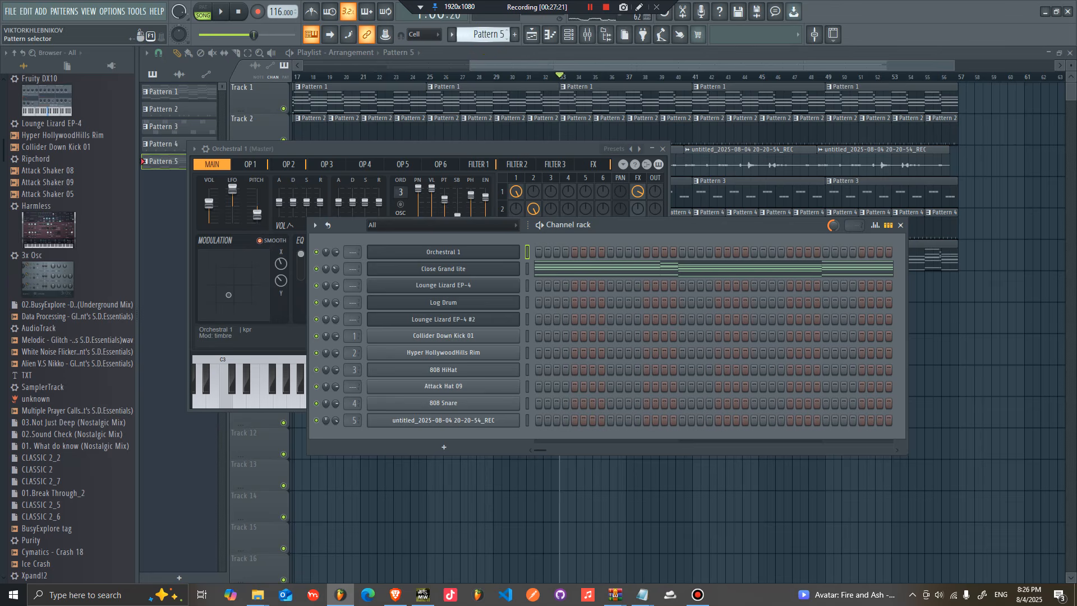
key("F4")
right_click(521, 250)
left_click(683, 274)
Step: Place Pattern 6 on Track 7 starting at bar 33
left_click(1014, 351)
left_click(694, 287)
left_click_drag(745, 281, 621, 285)
left_click(510, 77)
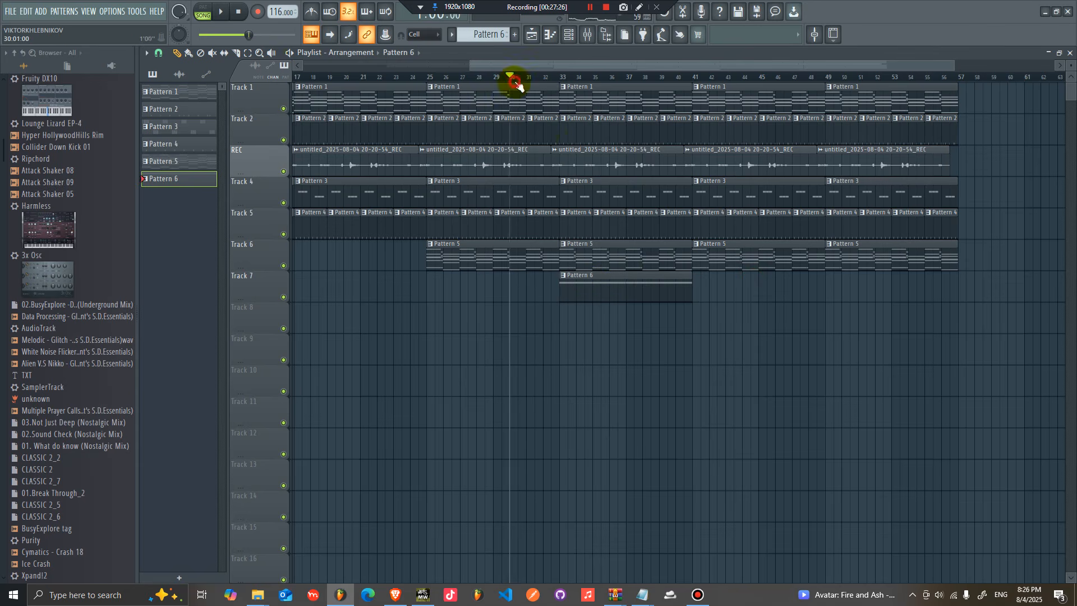
Step: Duplicate the Pattern 6 clip on Track 7 to bar 41
left_click(570, 35)
left_click(576, 38)
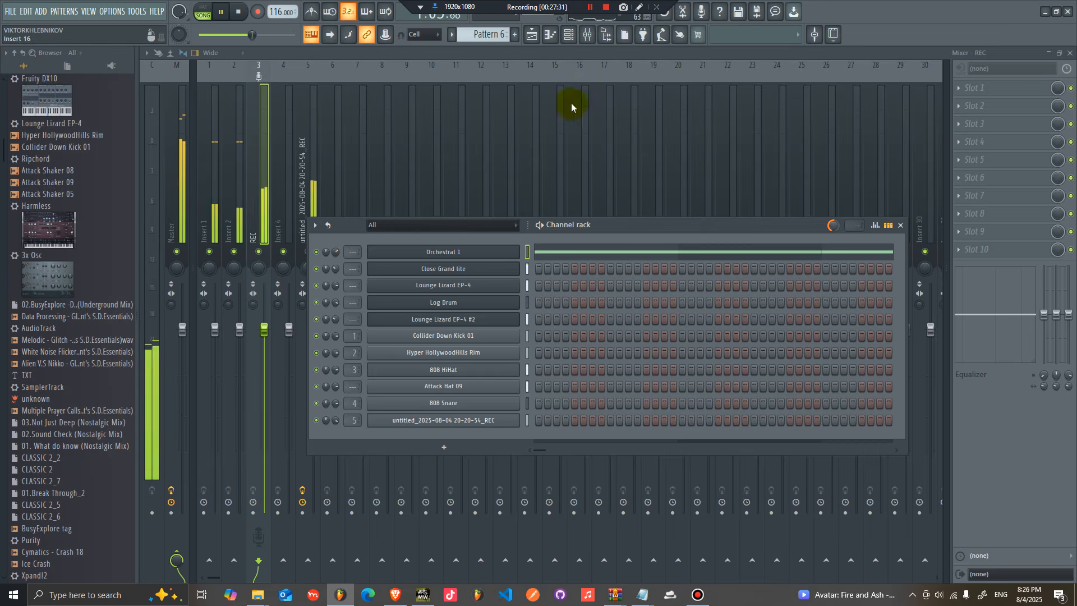
left_click(532, 34)
left_click(596, 284)
key("ctrl+b")
left_click(568, 35)
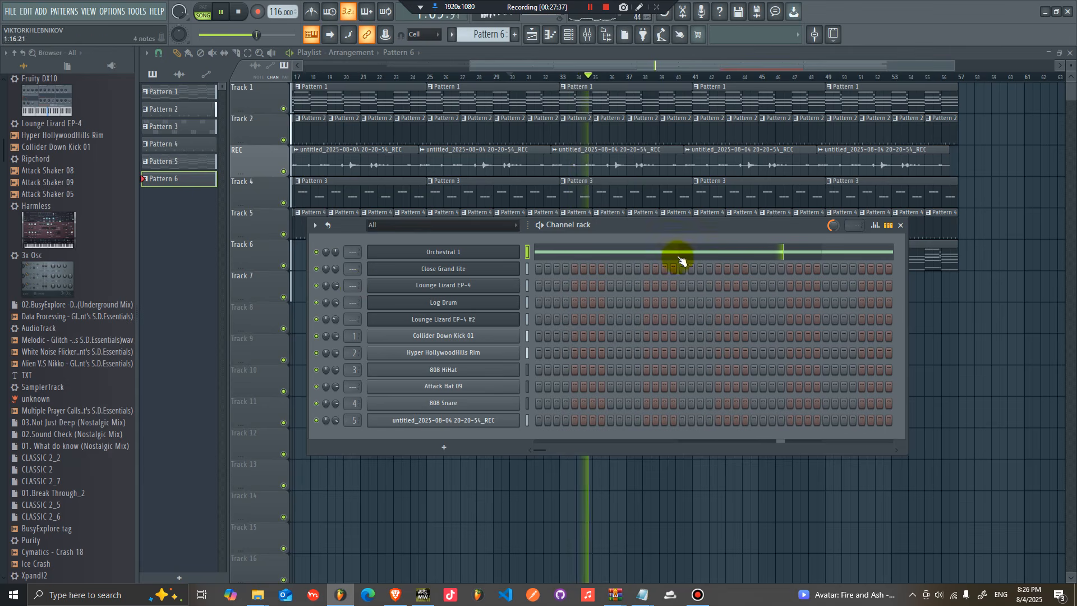
Step: Duplicate the Track 7 clips to fill up to bar 57, deleting the clip beyond the arrangement's end
left_click(952, 318)
left_click_drag(864, 302, 654, 294)
key("ctrl+b")
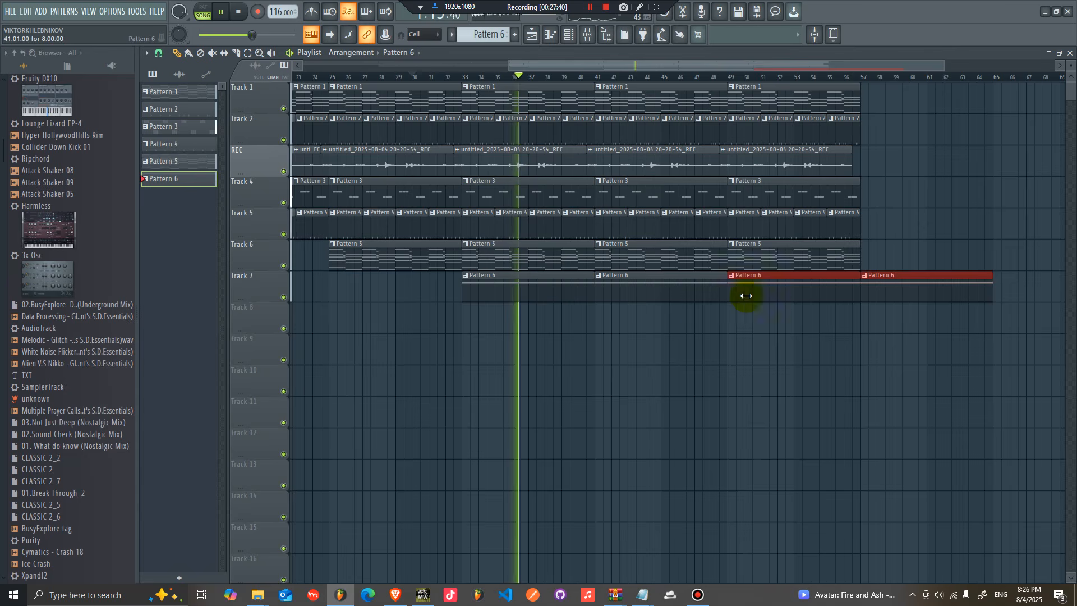
right_click(948, 291)
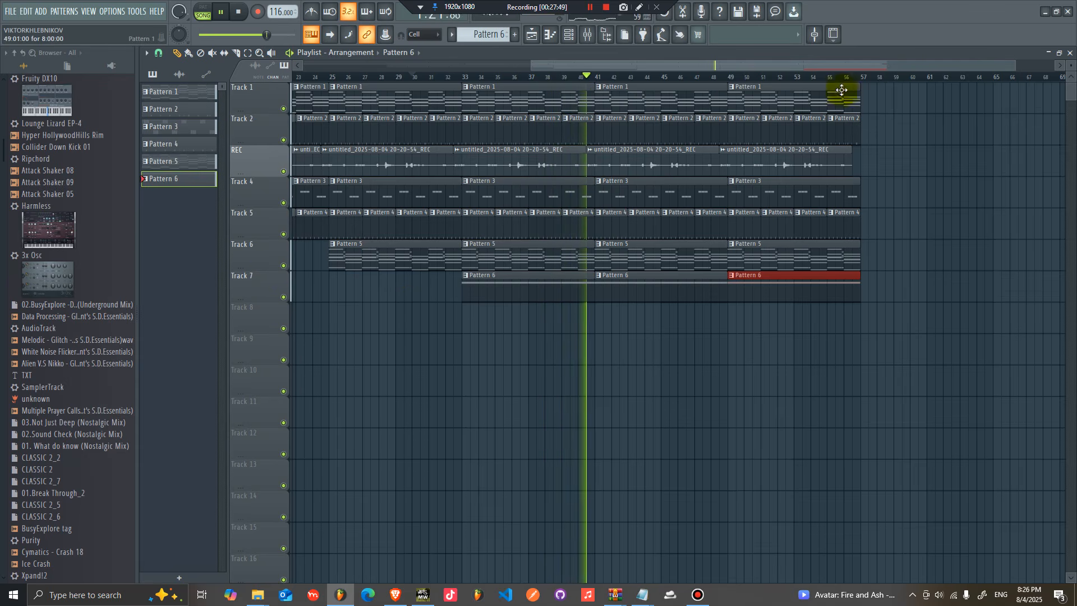
Step: Create a new Pattern 7 and place it on Track 8 at bar 41
left_click(597, 78)
key("space")
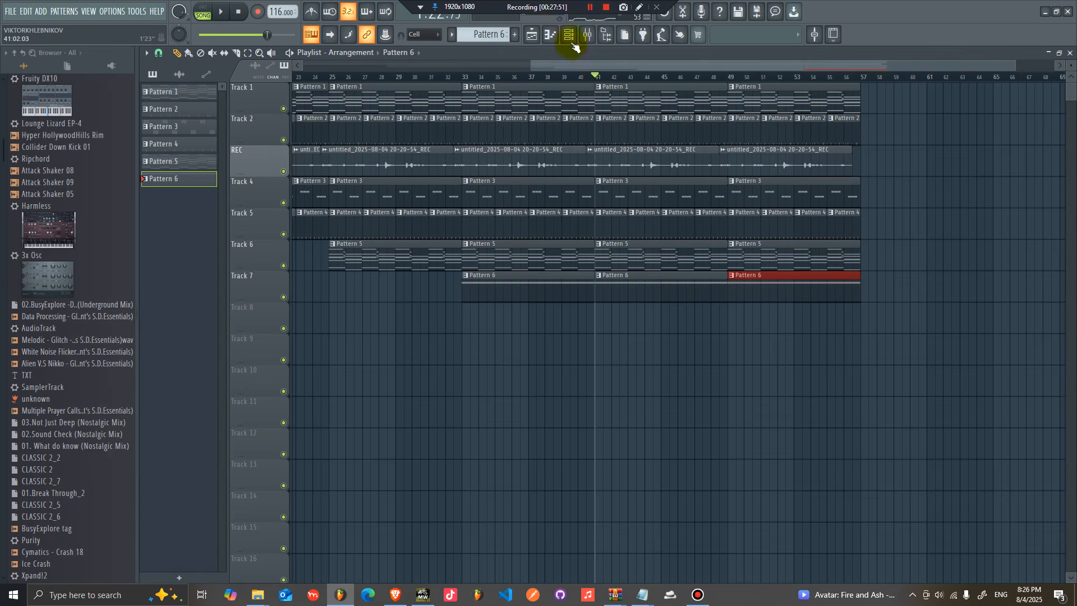
left_click_drag(489, 34, 489, 29)
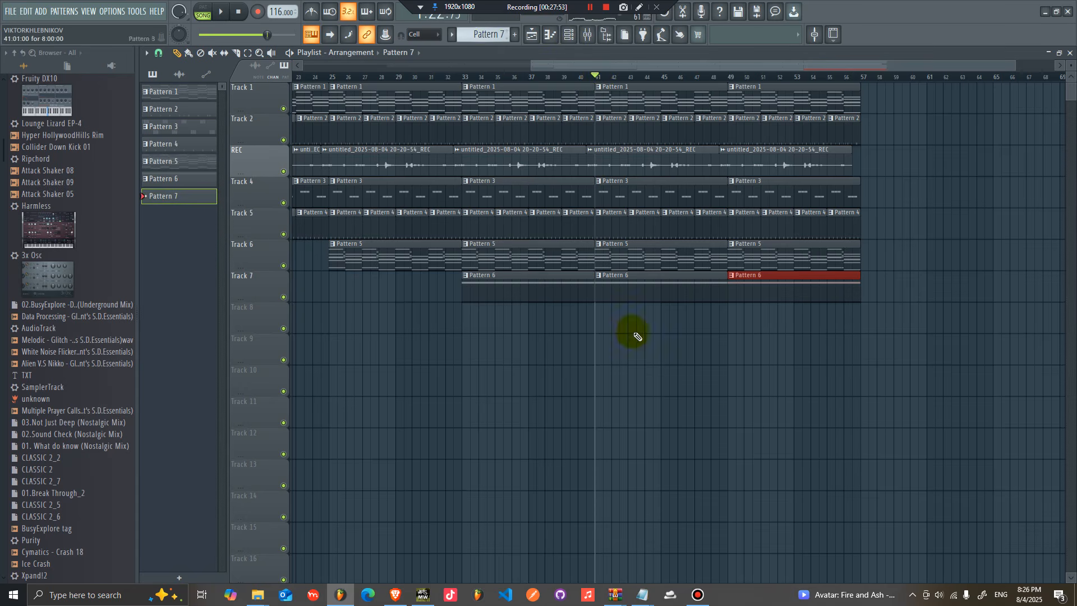
left_click(597, 319)
double_click(601, 320)
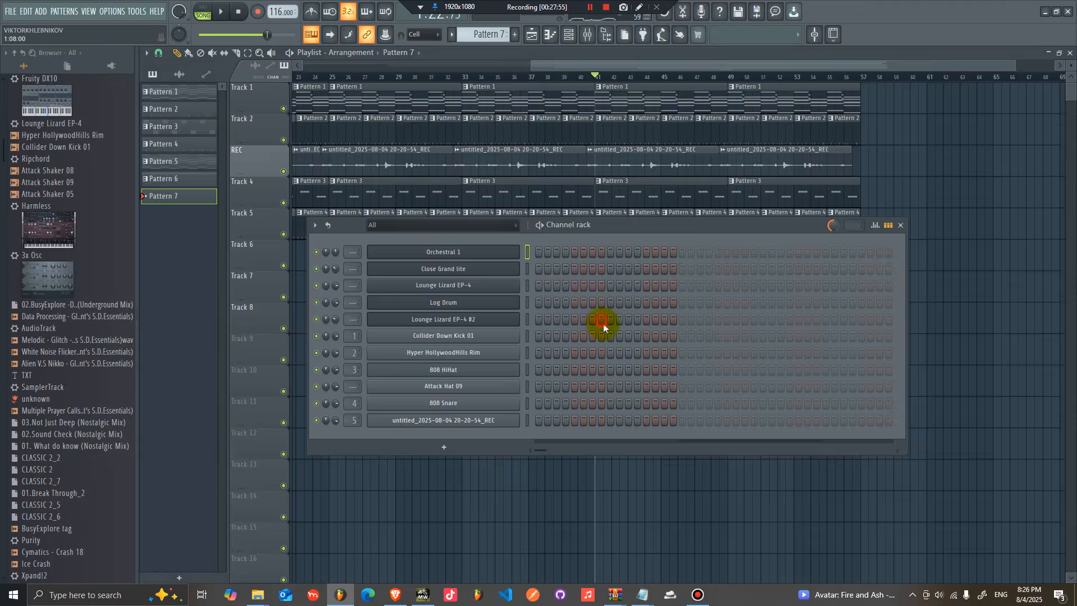
Step: Add a FLEX instrument to the channel rack and load the Synpluck Cube preset from the Mobile Synth Pluck pack
right_click(446, 252)
mouse_move(577, 332)
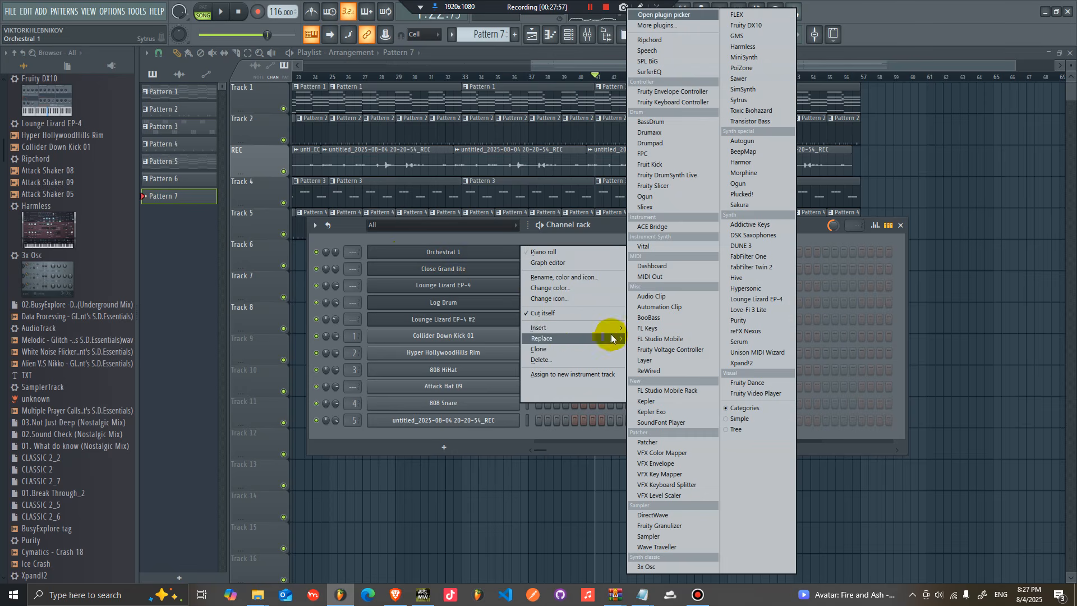
left_click(738, 15)
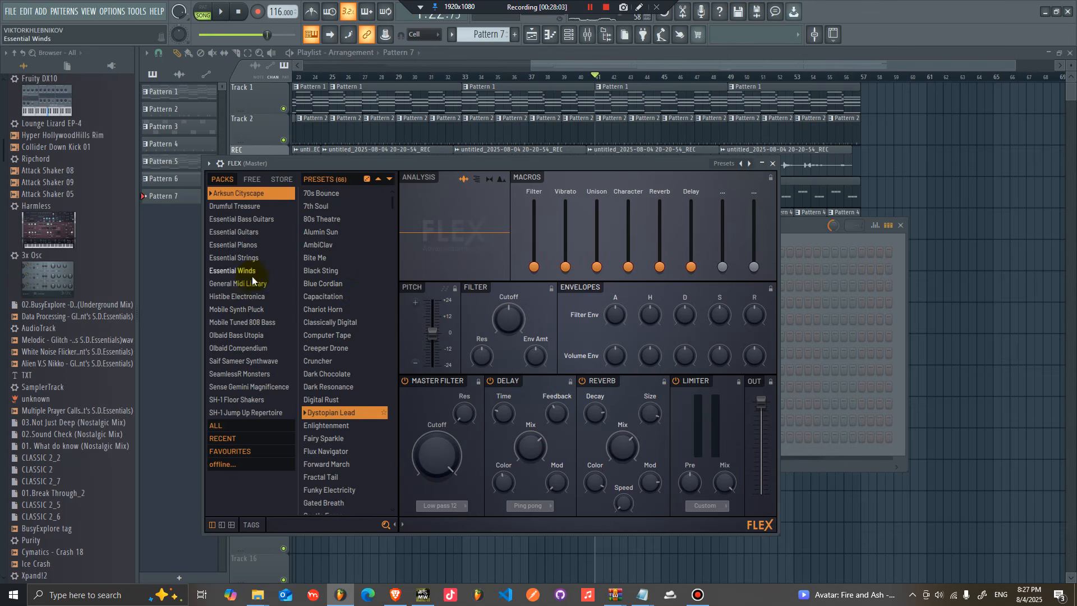
left_click(264, 310)
left_click(336, 309)
left_click(805, 223)
Step: Open Synpluck Cube's piano roll and write short plucked E5 notes with one higher note in the first bar
right_click(515, 251)
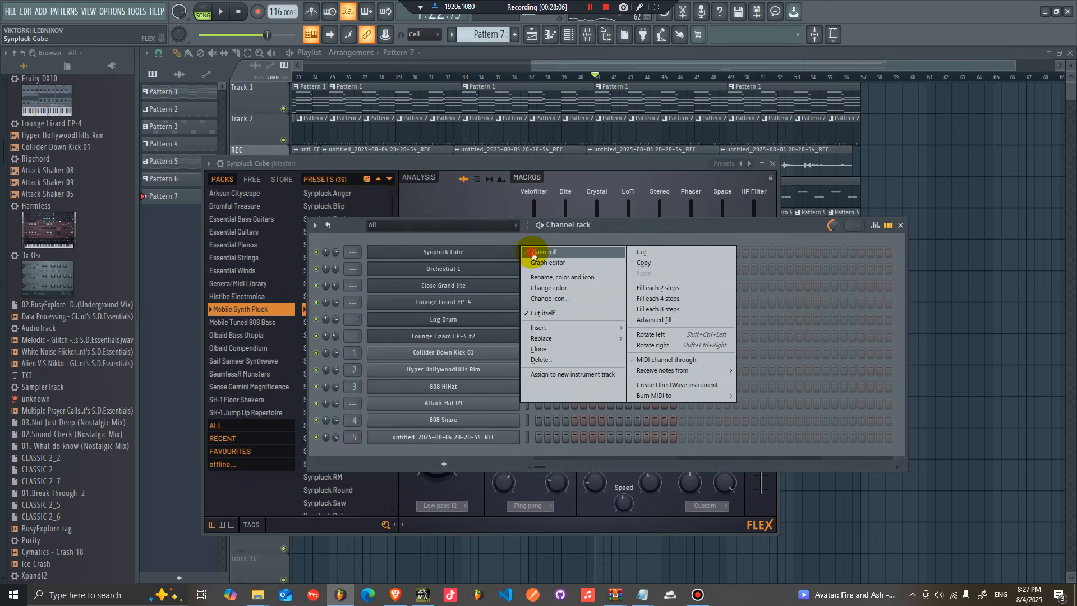
left_click(539, 252)
left_click(182, 193)
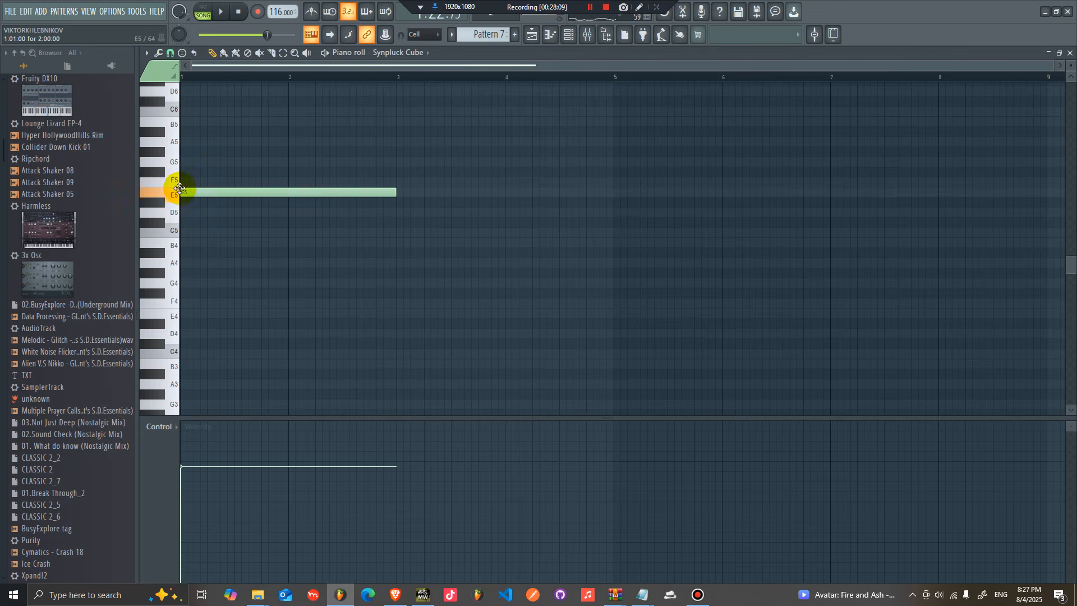
key("space")
left_click_drag(342, 193, 187, 192)
key("space")
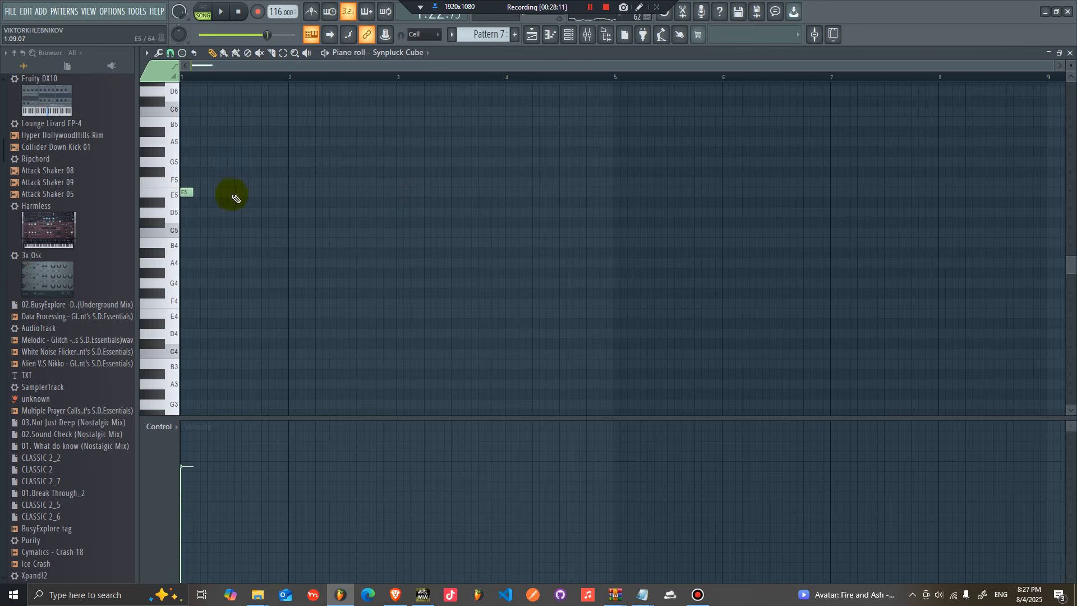
left_click(211, 192)
key("space")
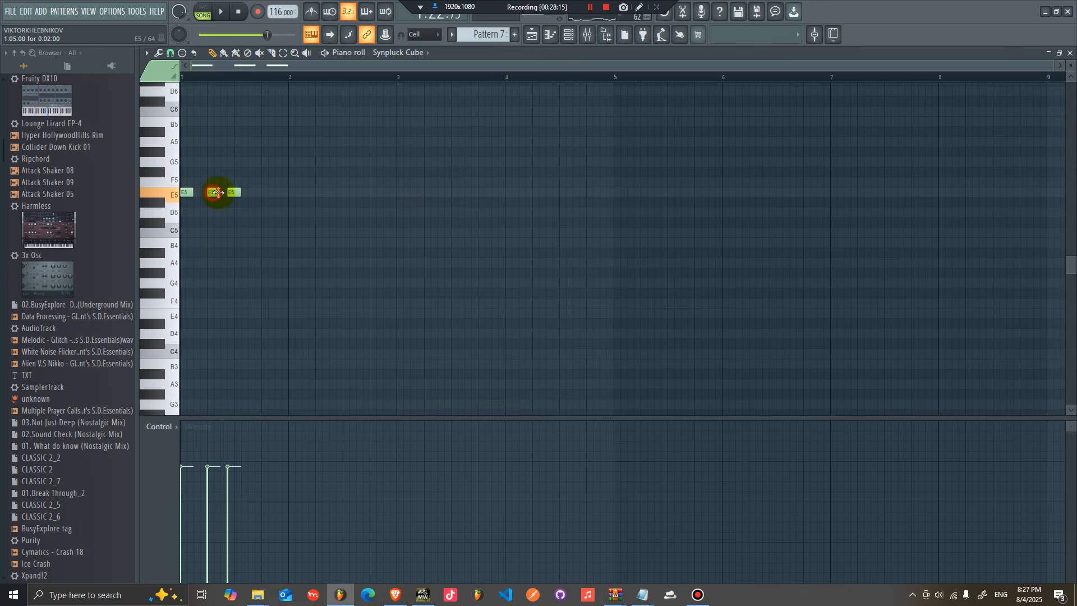
left_click_drag(227, 193, 220, 193)
key("space")
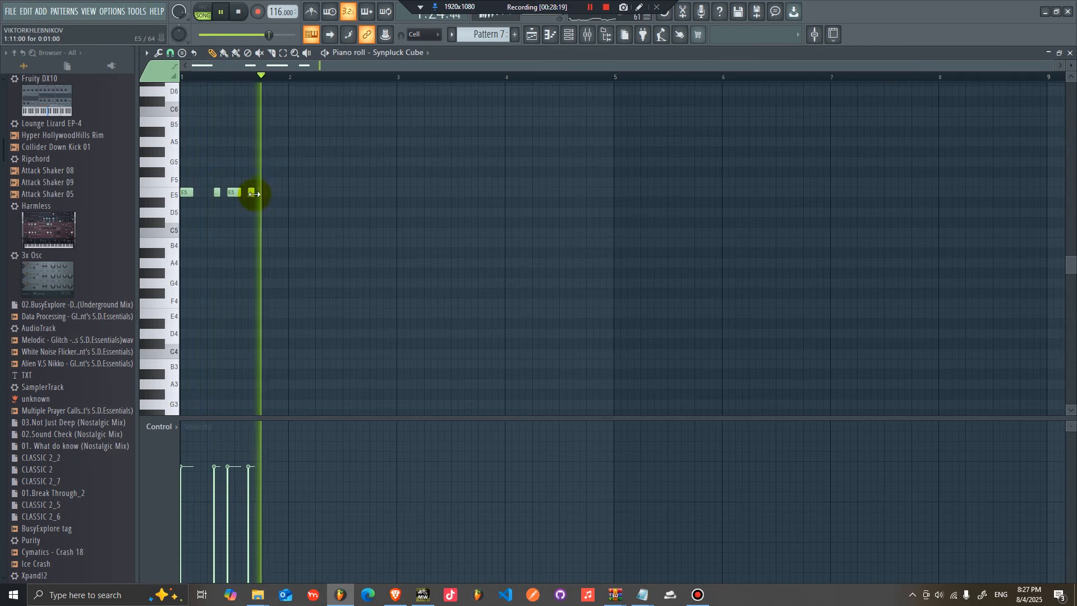
left_click(253, 193)
key("space")
left_click_drag(259, 195, 216, 174)
Step: Audition the pluck phrase repeatedly and nudge the higher note up to G5
key("space")
key("space")
key("space")
key("space")
key("space")
key("space")
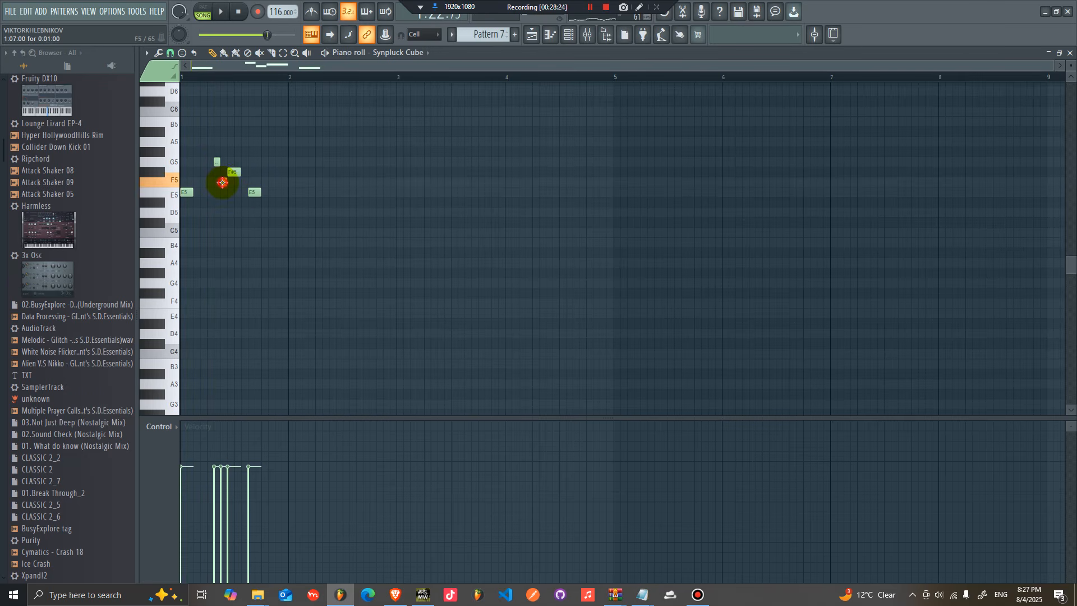
key("space")
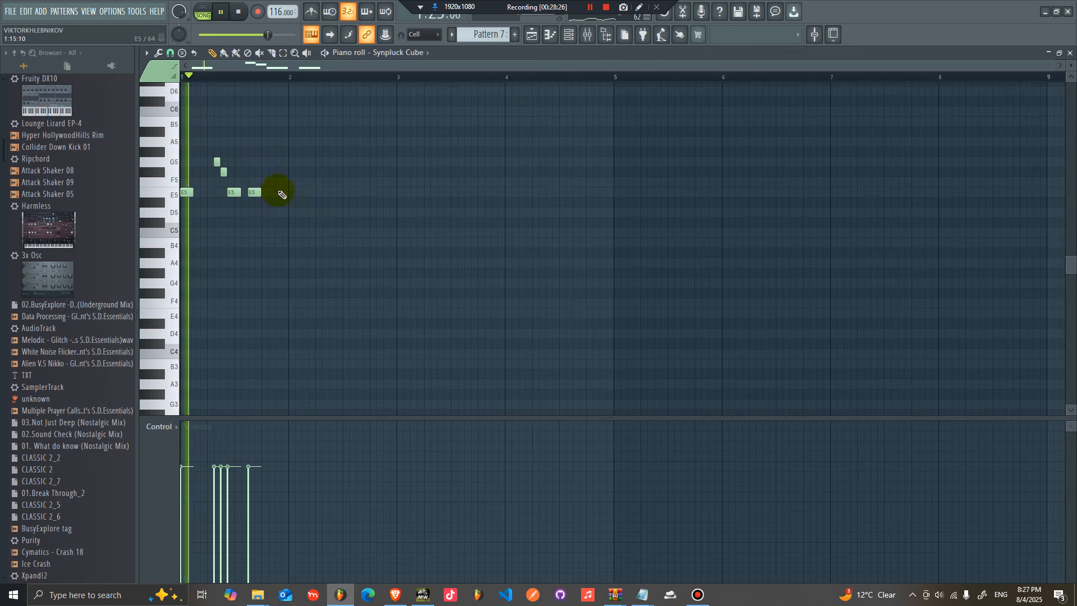
key("space")
key("space")
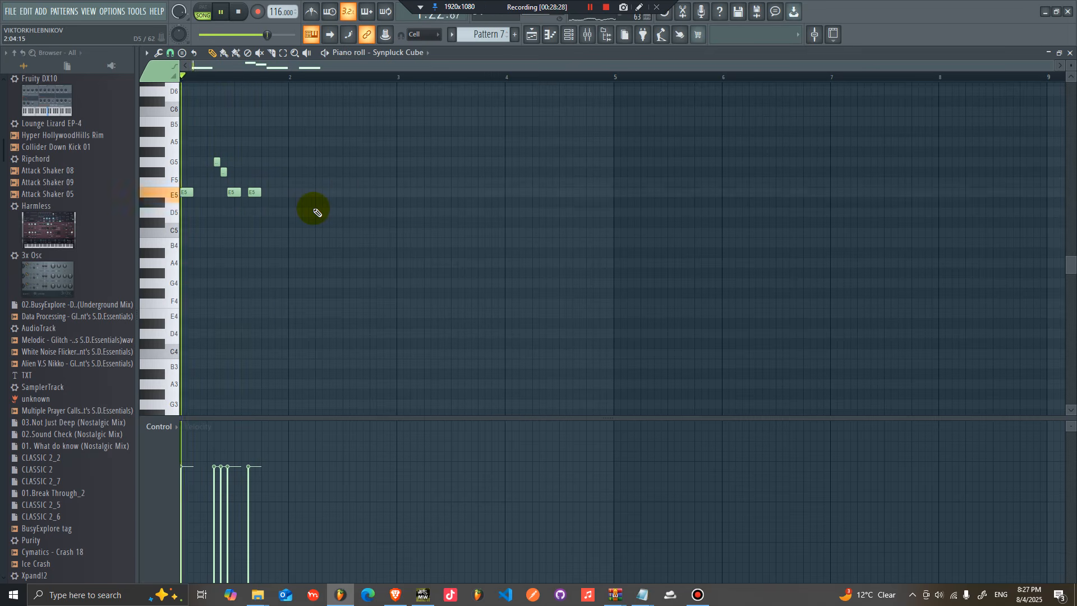
key("space")
key("space")
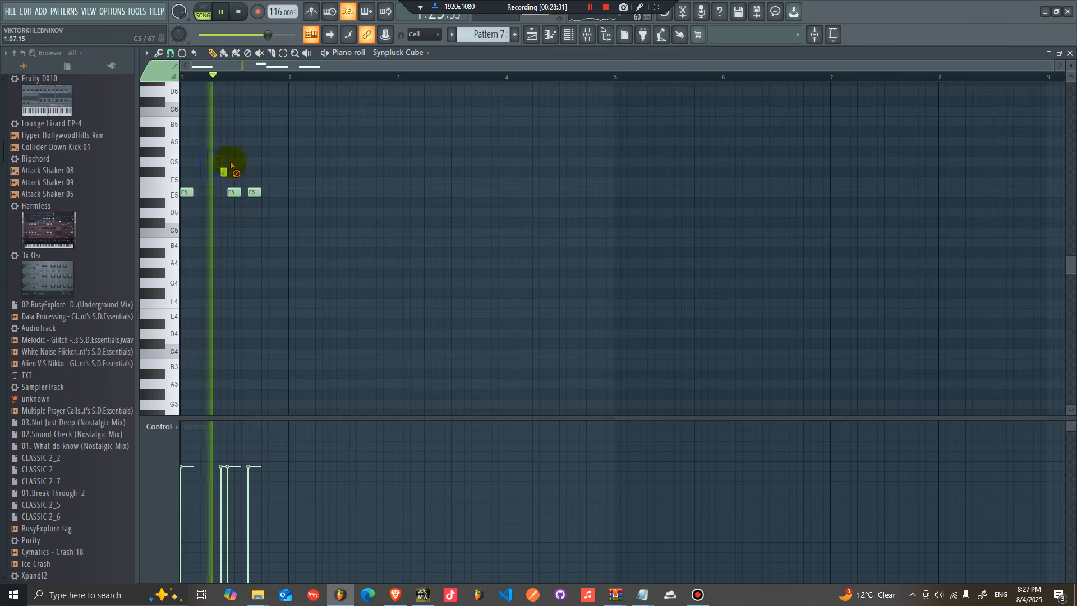
key("space")
key("space")
mouse_move(224, 169)
left_mouse_down()
mouse_move(224, 144)
mouse_move(224, 162)
left_mouse_up()
Step: Duplicate and refine the pluck phrase, adding and deleting notes, until it repeats across eight bars
key("space")
key("space")
key("ctrl+b")
left_click_drag(266, 193, 291, 193)
left_click(315, 208, "ctrl")
key("space")
key("space")
left_click(271, 193)
right_click(273, 193)
key("space")
left_click(381, 194)
left_click_drag(388, 193, 398, 193)
key("ctrl+b")
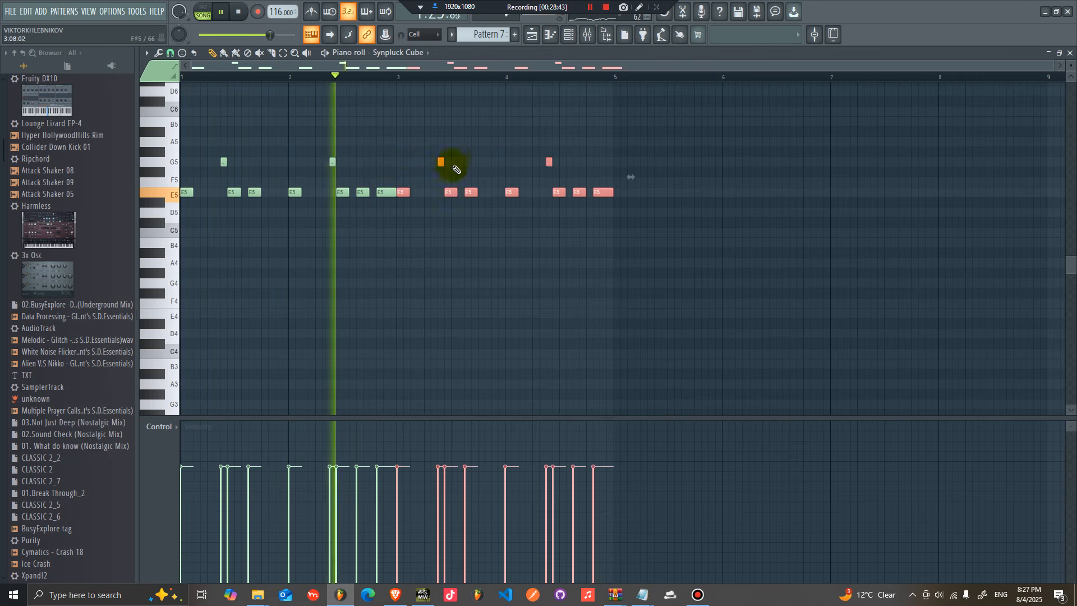
key("ctrl+b")
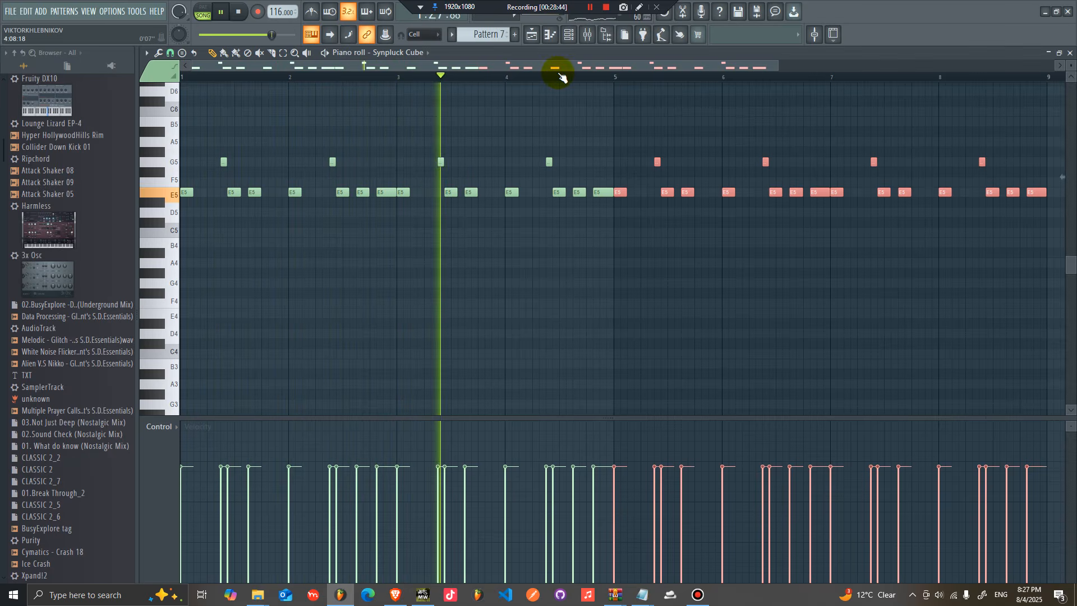
left_click(601, 108, "ctrl")
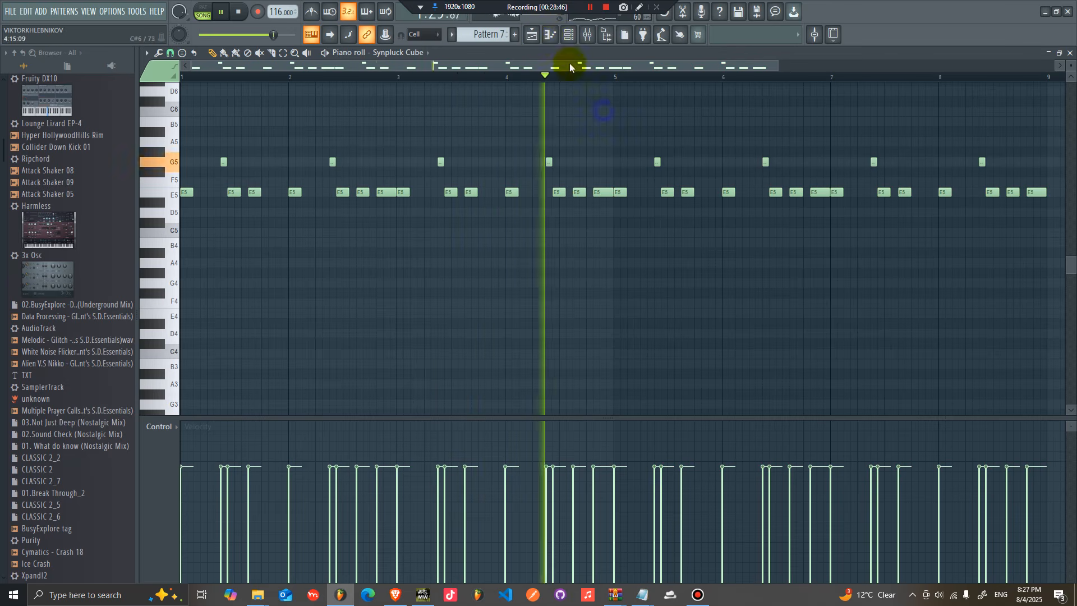
Step: Return to the playlist and duplicate the Pattern 7 clip on Track 8 to bar 49
left_click(531, 34)
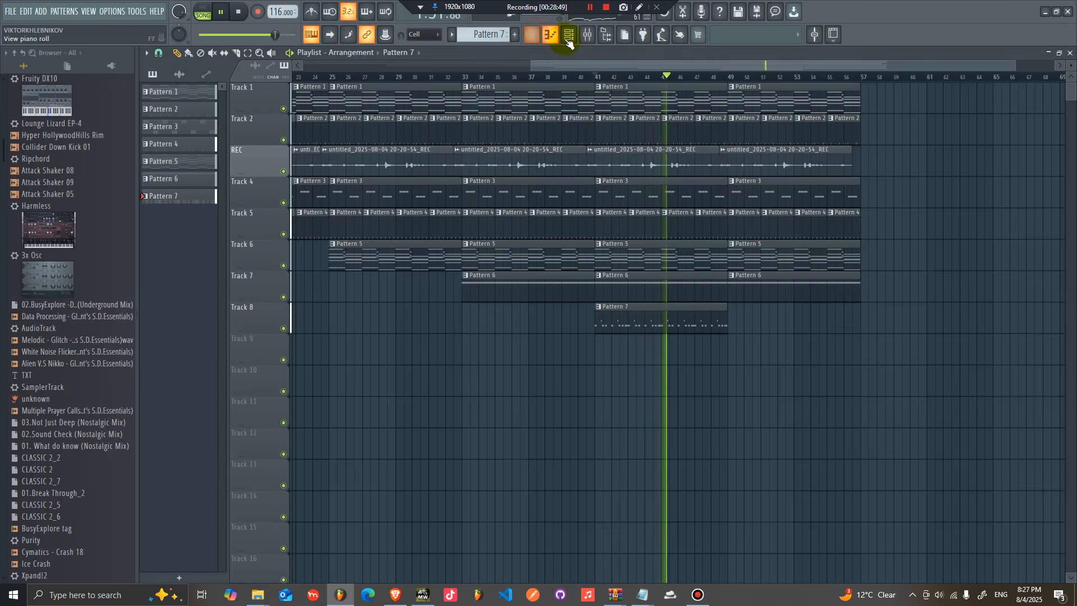
left_click(568, 34)
left_click_drag(335, 253, 336, 265)
left_click(947, 253)
left_click(621, 327, "ctrl")
key("ctrl+b")
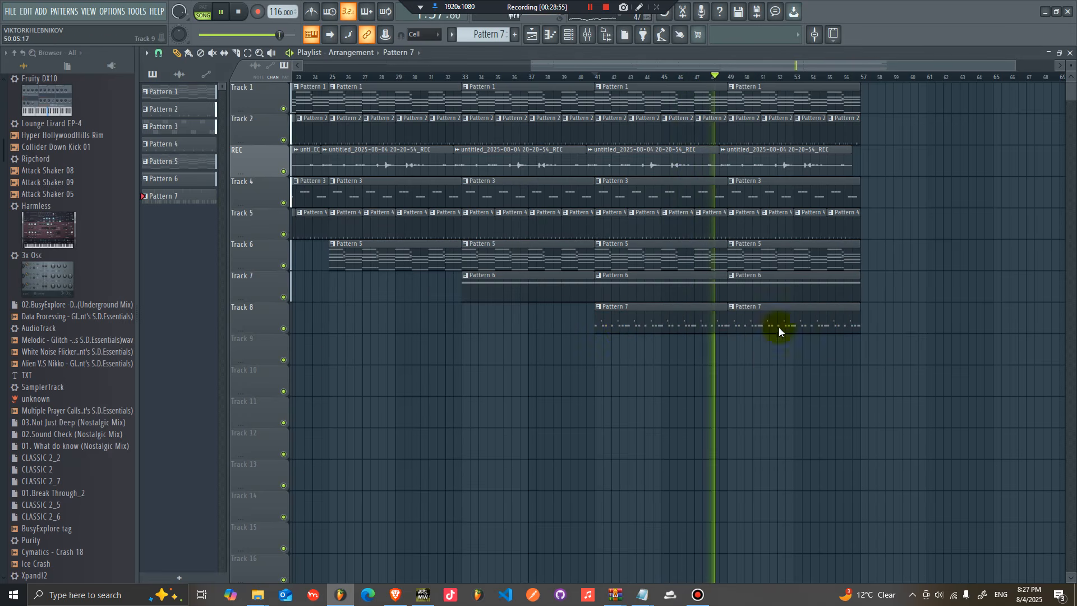
Step: Save the project as ep 2
key("ctrl+shift+s")
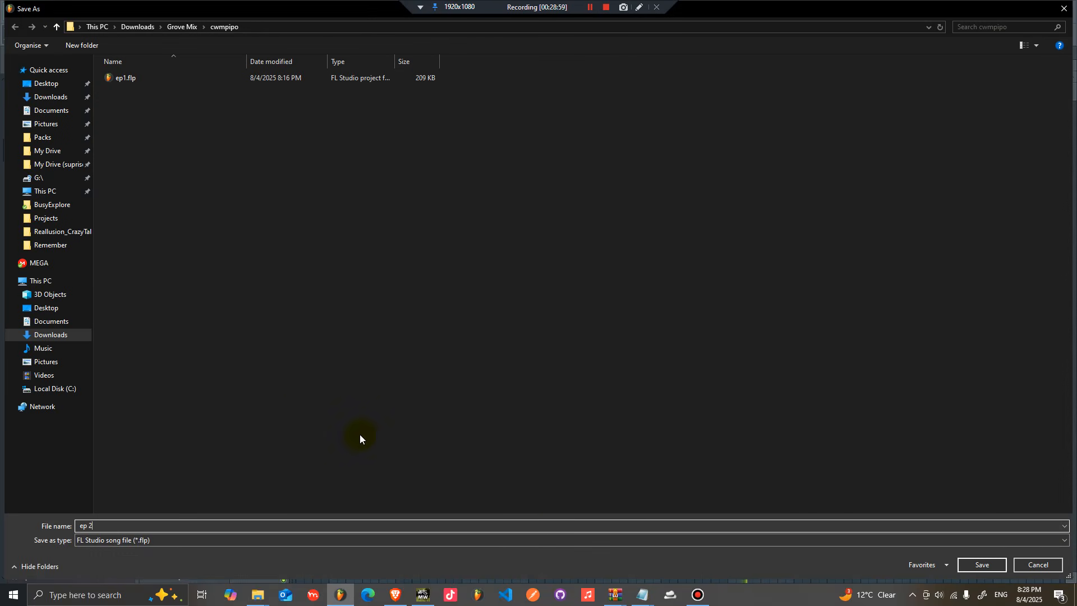
key("Return")
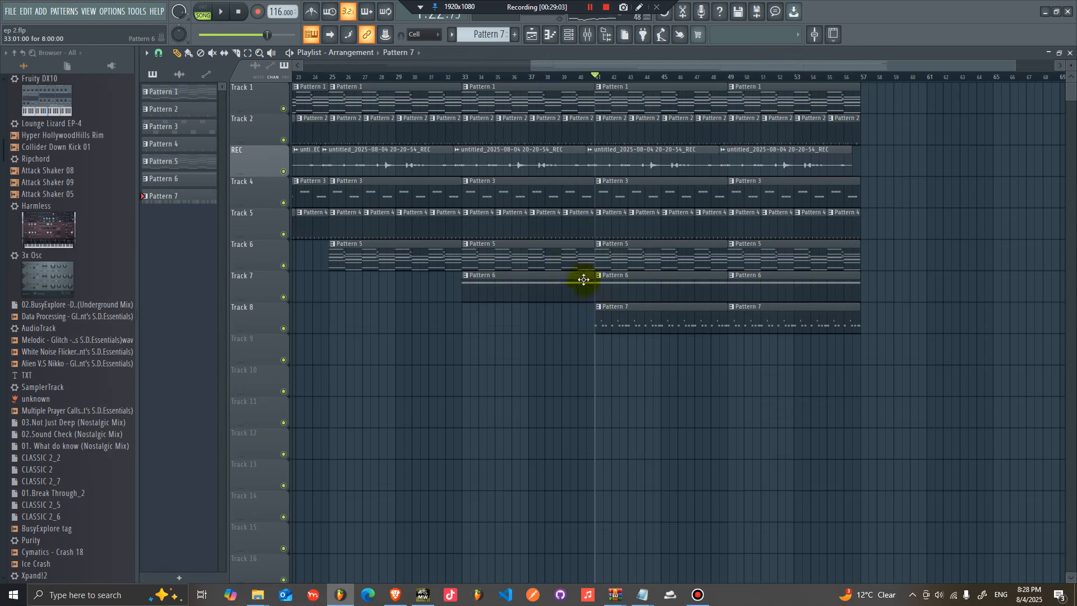
Step: Shrink the playlist track heights and create a new Pattern 8 with the channel rack open
left_click_drag(1068, 66, 1068, 40)
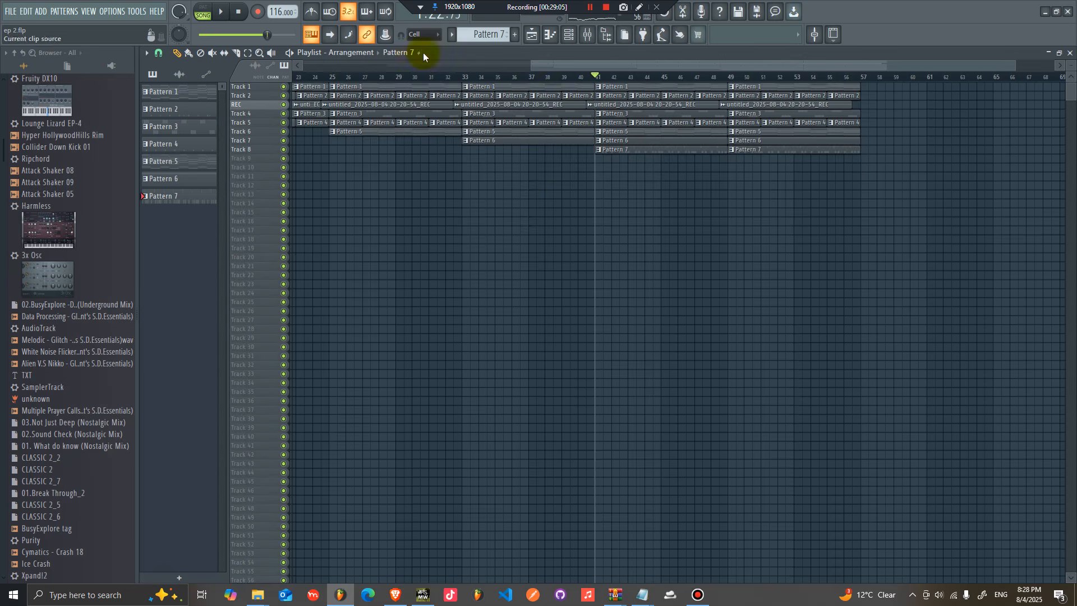
left_click_drag(530, 62, 530, 101)
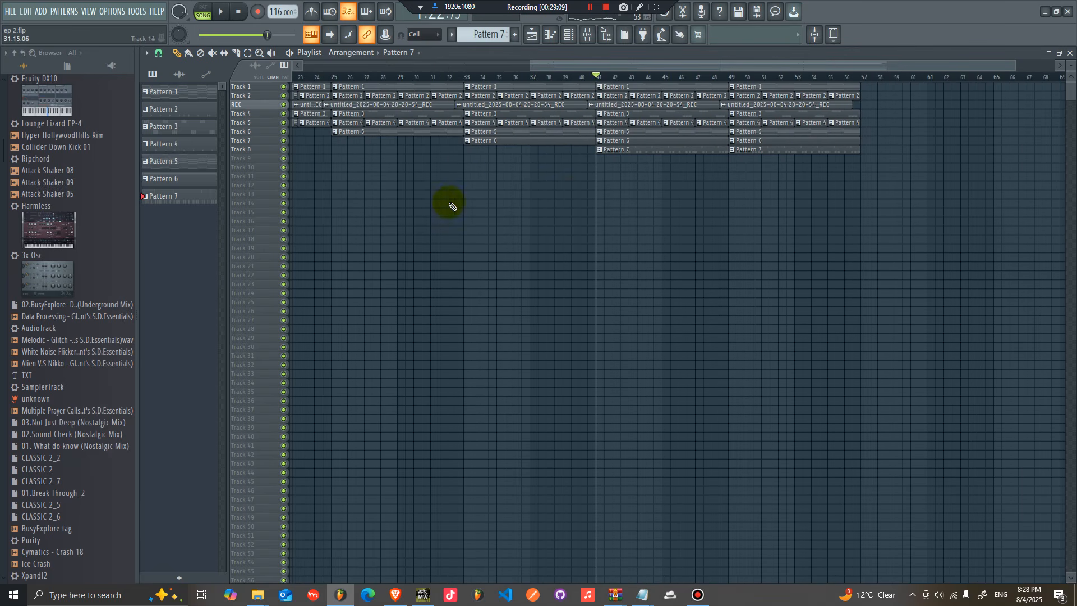
left_click(729, 77)
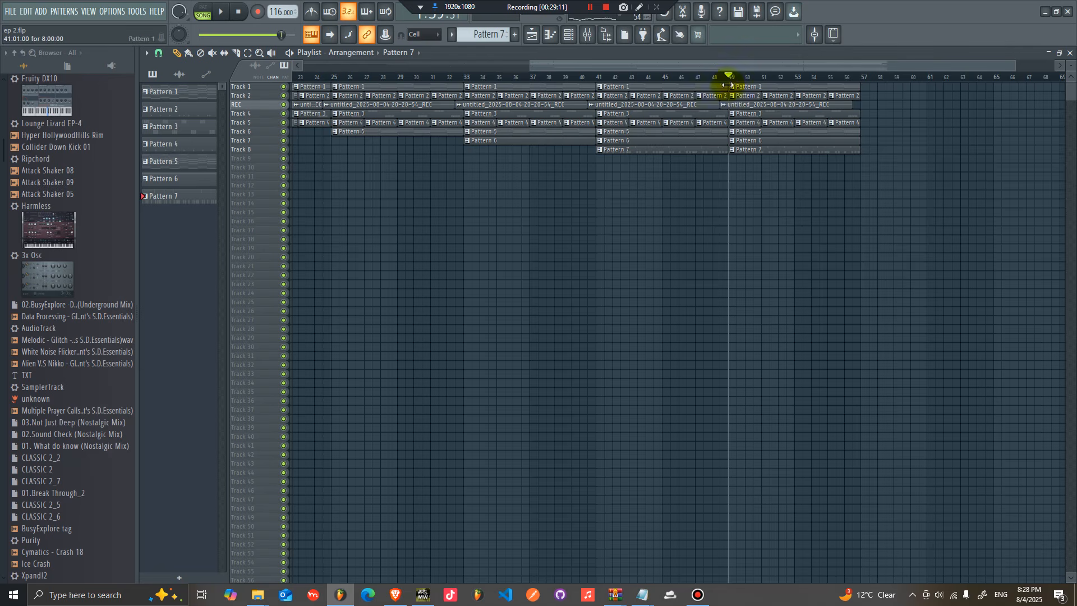
left_click(488, 35)
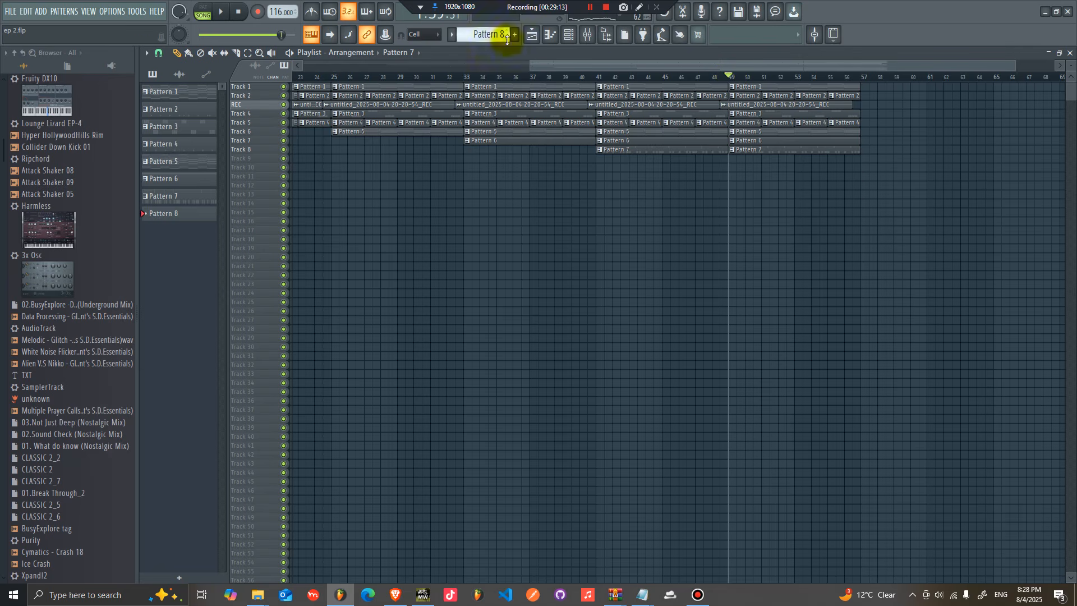
key("F6")
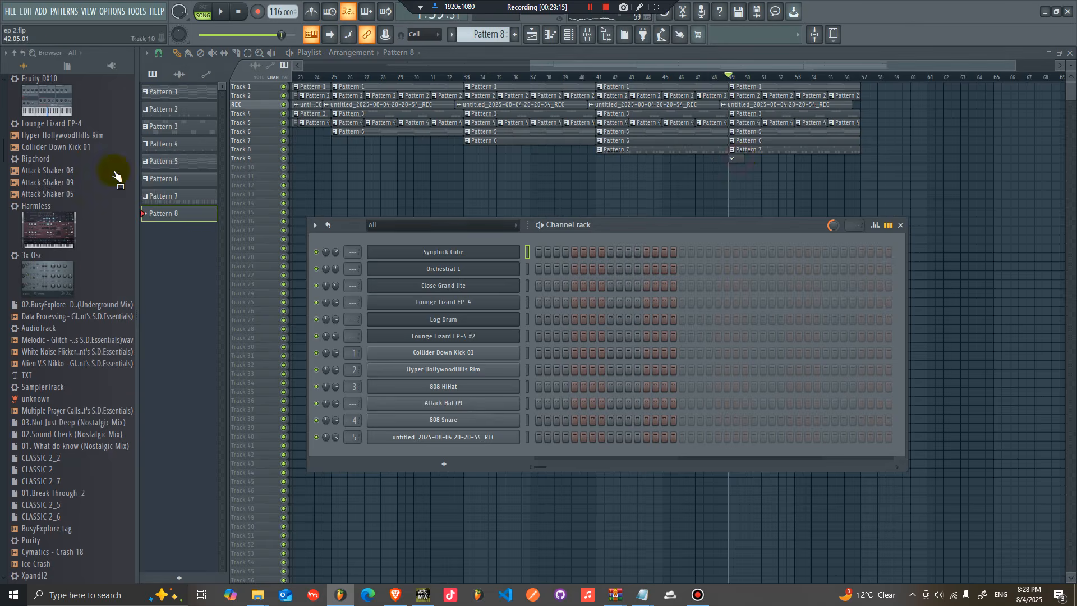
Step: Browse the Shakers pack folder and add Collider Sub Shaker to the channel rack
left_click_drag(57, 179, 72, 204)
middle_click(67, 364)
scroll(67, 365, "down", 12)
scroll(11, 314, "up", 8)
scroll(75, 440, "down", 8)
scroll(65, 439, "down", 4)
left_click(43, 464)
scroll(76, 448, "down", 5)
scroll(60, 197, "up", 7)
left_click(65, 305)
scroll(69, 329, "down", 4)
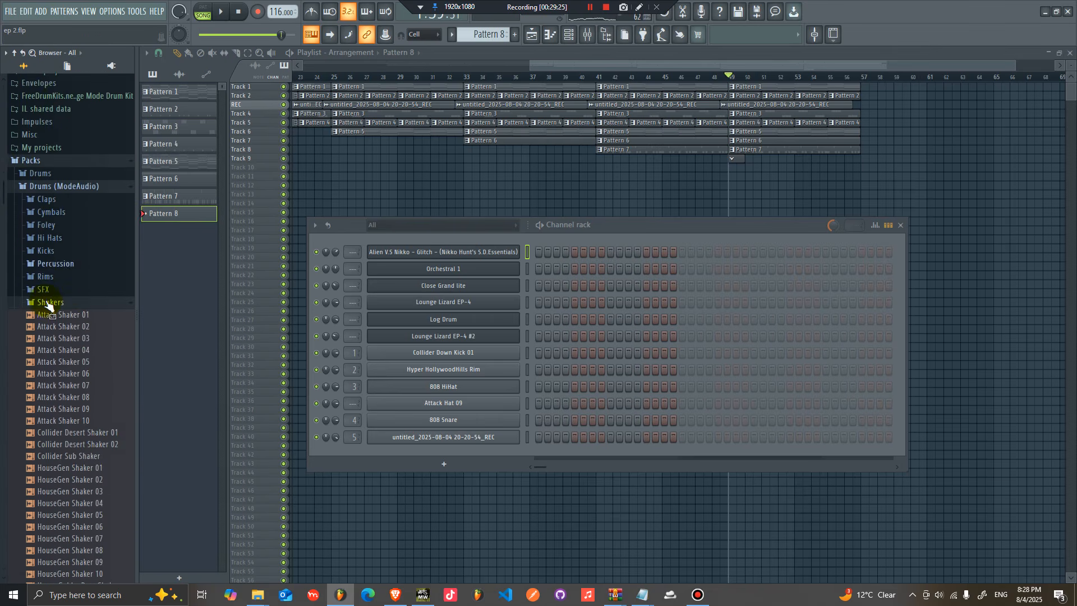
left_click(75, 375)
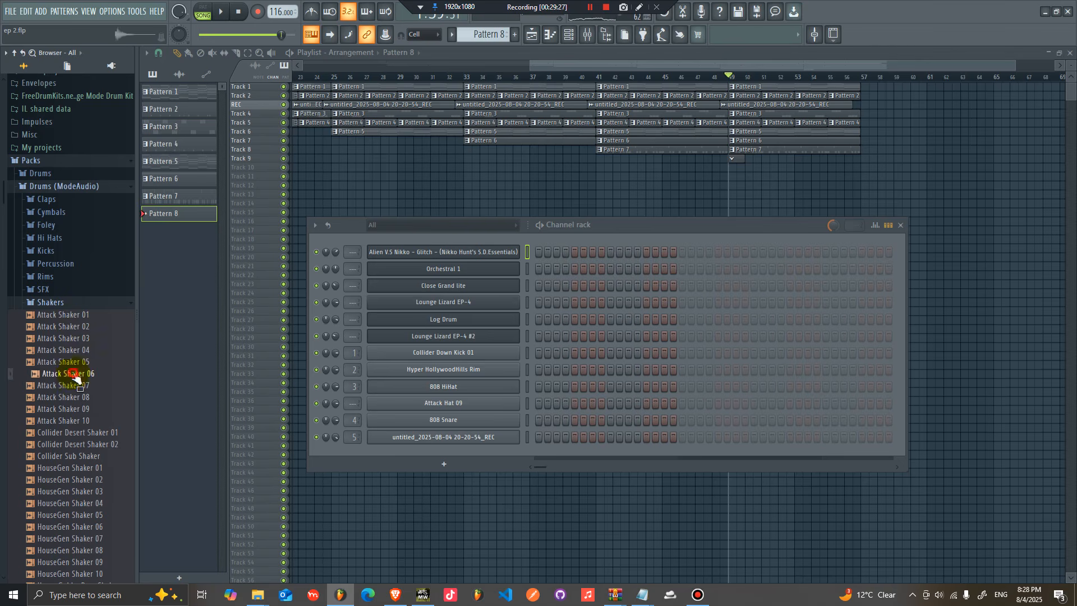
left_click(78, 445)
mouse_move(77, 477)
left_mouse_down()
mouse_move(523, 348)
mouse_move(524, 230)
mouse_move(537, 255)
mouse_move(782, 252)
left_mouse_up()
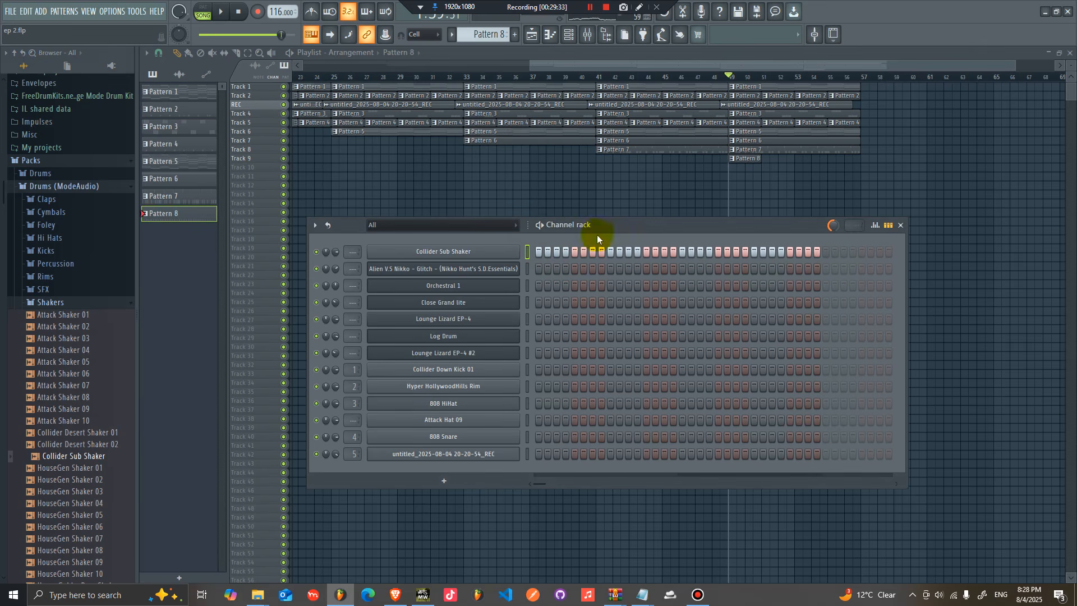
Step: Audition HouseGen and Attack shaker samples and add Attack Shaker 10 to the channel rack
key("space")
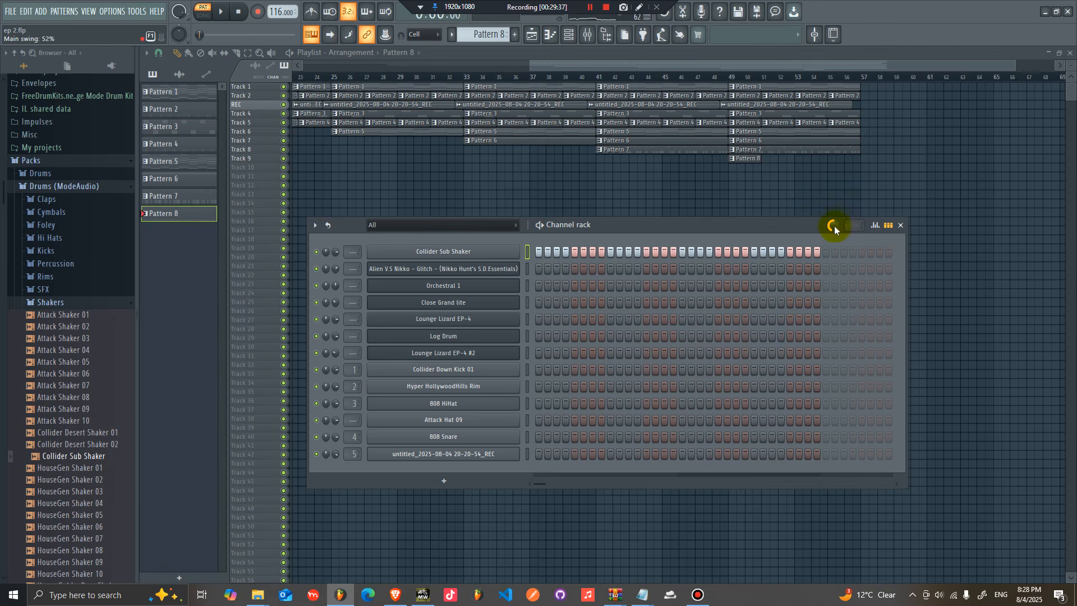
left_click(79, 468)
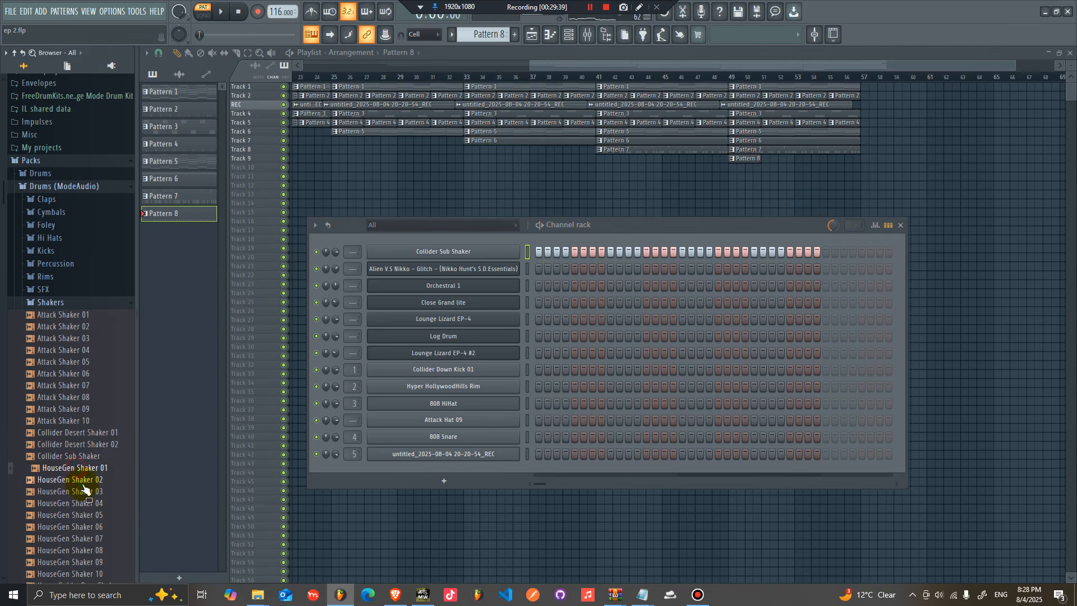
left_click(84, 492)
left_click(87, 503)
left_click(90, 515)
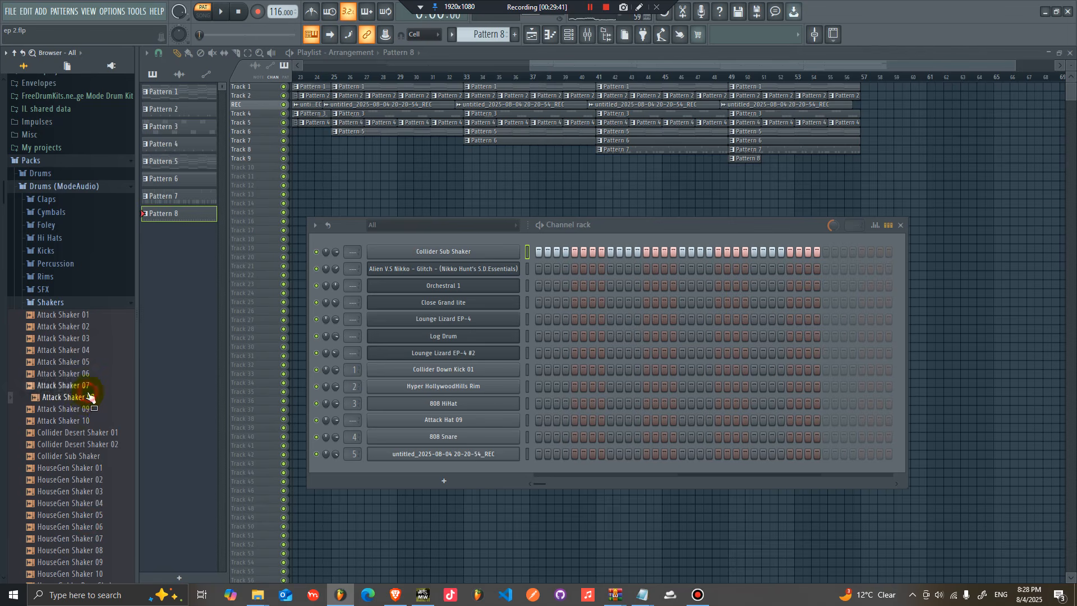
left_click_drag(87, 423, 527, 250)
Step: Fill Attack Shaker 10's step sequence
right_click(486, 252)
left_click(488, 251)
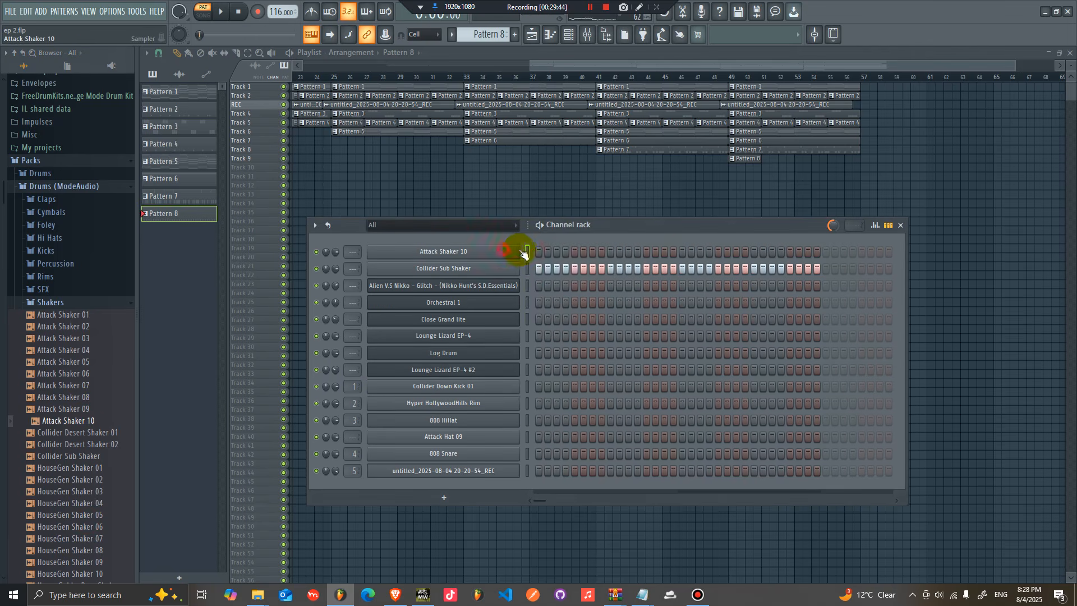
right_click(499, 251)
left_click(661, 288)
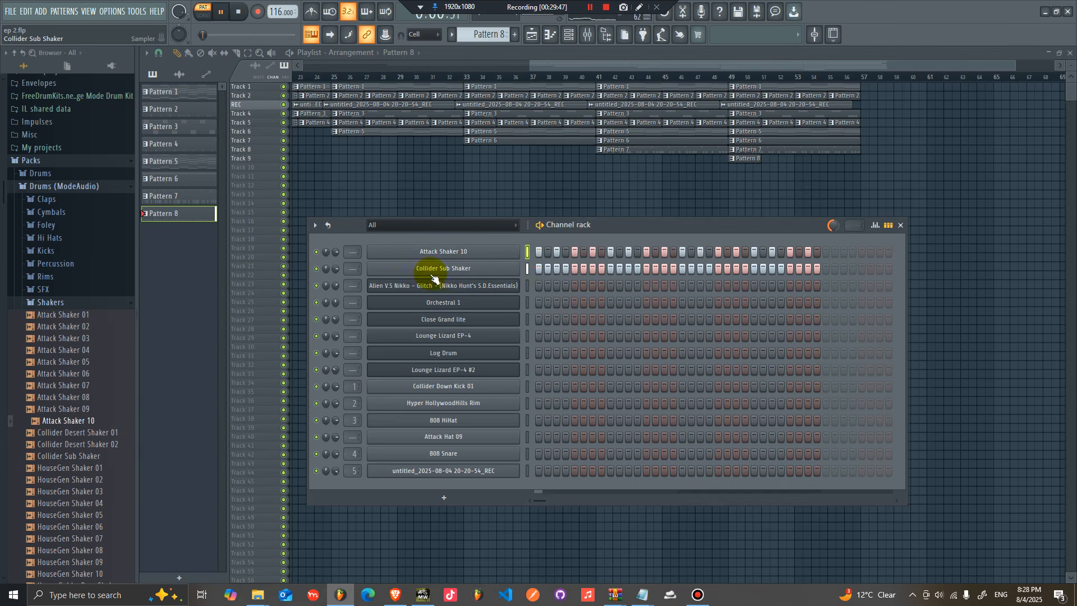
key("space")
Step: Replace the Collider Sub Shaker sample with Attack Shaker 04 and shorten its fade-out in the sampler
left_click_drag(67, 349, 481, 276)
left_click(480, 274)
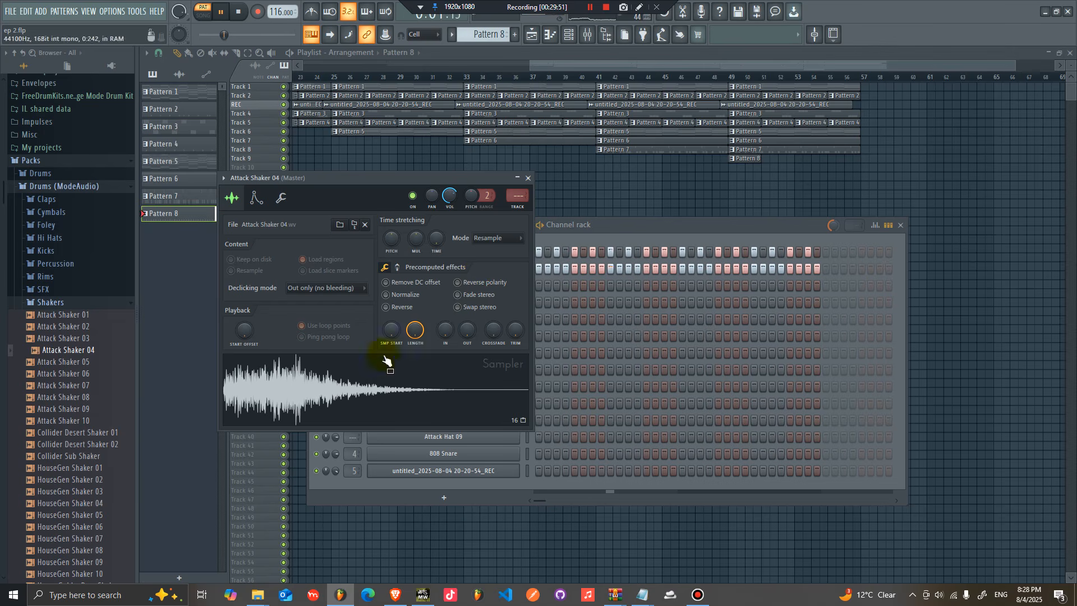
left_click_drag(464, 337, 467, 346)
left_click(641, 229)
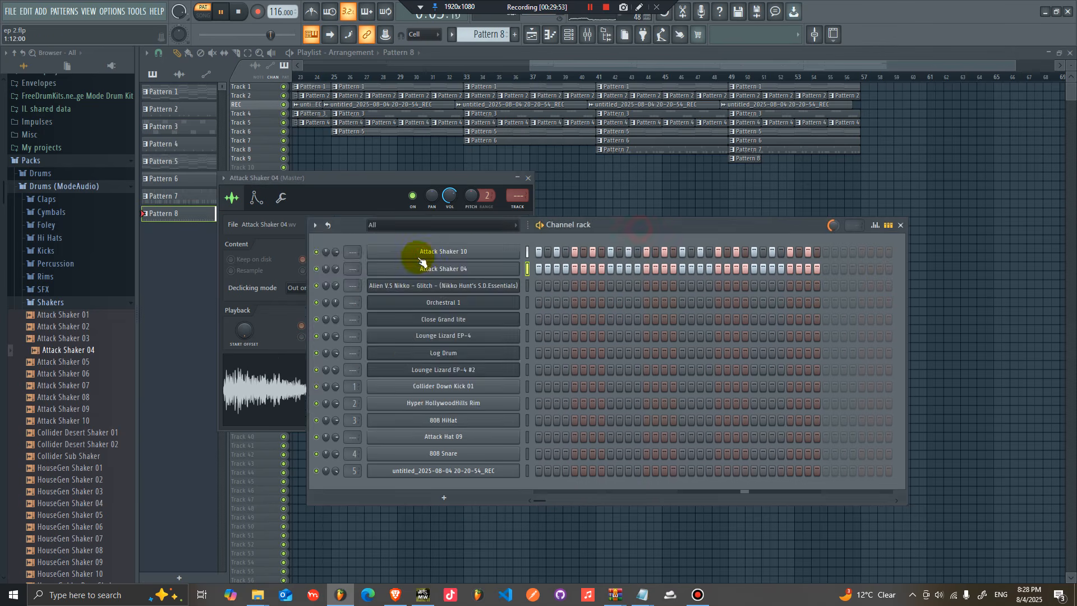
Step: Open Attack Shaker 10's sampler and set its sample start offset to 3% and quick fade-in to 13%
left_click(432, 252)
left_click_drag(405, 344, 406, 354)
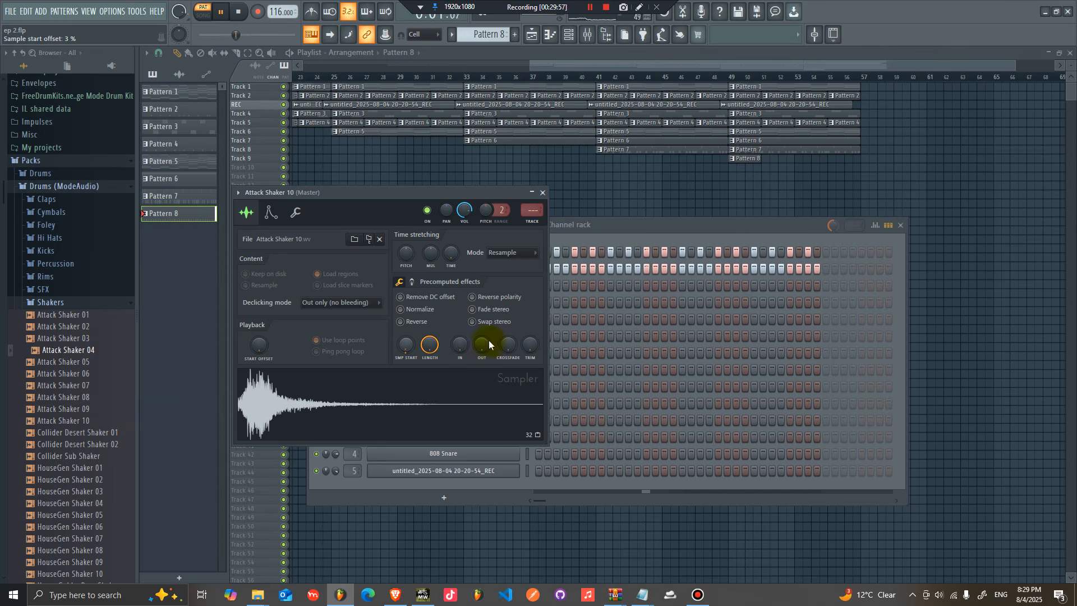
mouse_move(472, 356)
left_mouse_down()
mouse_move(471, 326)
mouse_move(471, 343)
left_mouse_up()
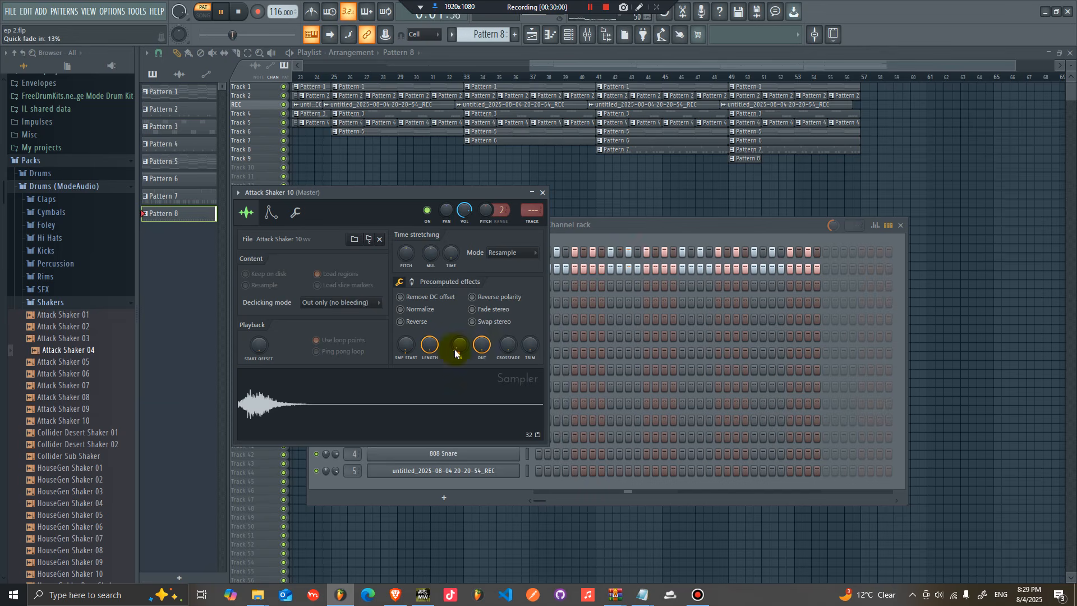
Step: Close the sampler and add MA LanternLight Shaker from the Shakers folder to the channel rack
left_click(648, 227)
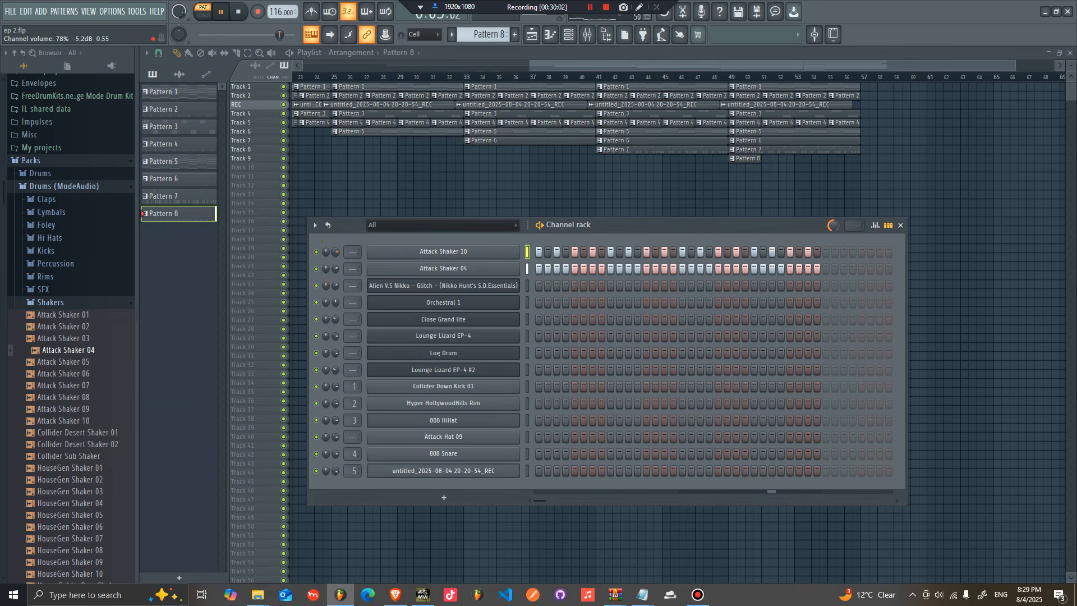
left_click(81, 327)
left_click(84, 315)
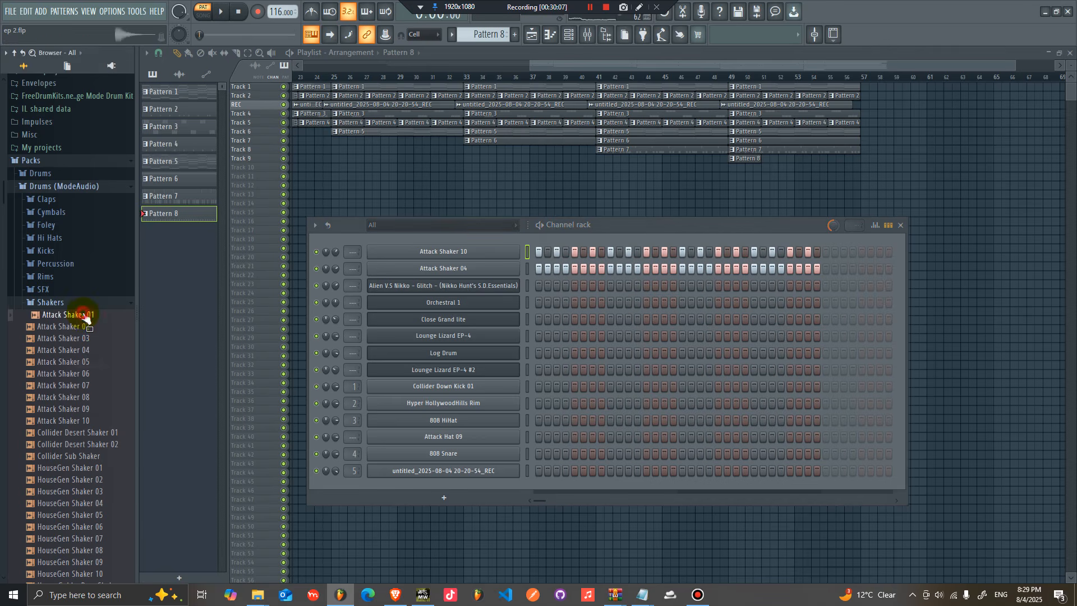
scroll(81, 504, "down", 4)
left_click(84, 526)
scroll(84, 566, "down", 4)
left_click(85, 400)
left_click_drag(87, 426, 544, 249)
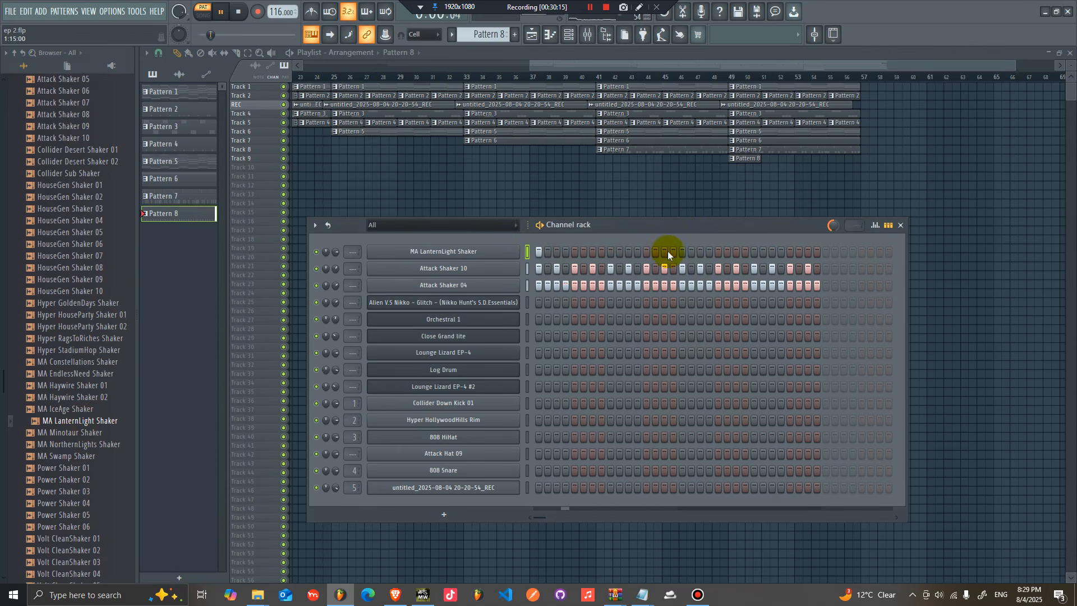
Step: Fill MA LanternLight Shaker's step sequence every 4 steps while playing the pattern
key("space")
right_click(517, 250)
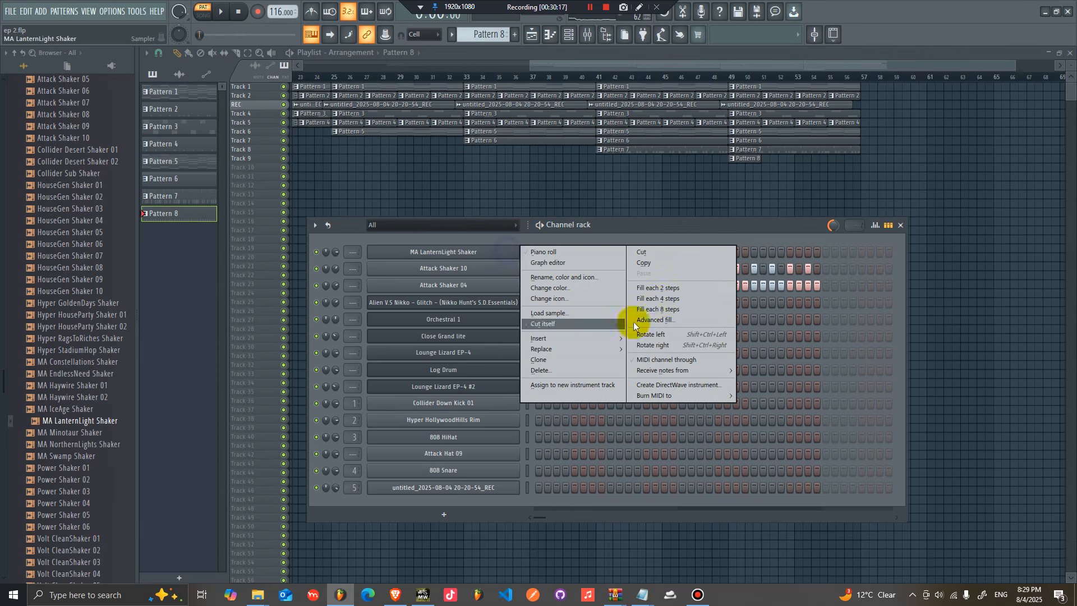
left_click(658, 298)
key("space")
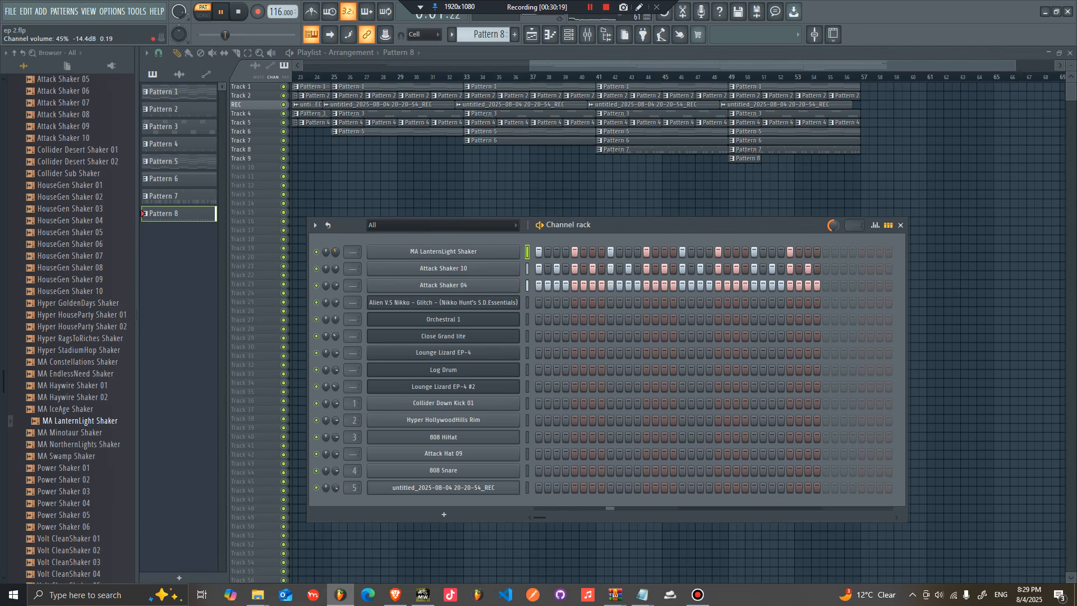
Step: Add MA Minotaur Shaker to the channel rack, lower its volume to 35% and add a hit near the pattern's end
left_click(101, 430)
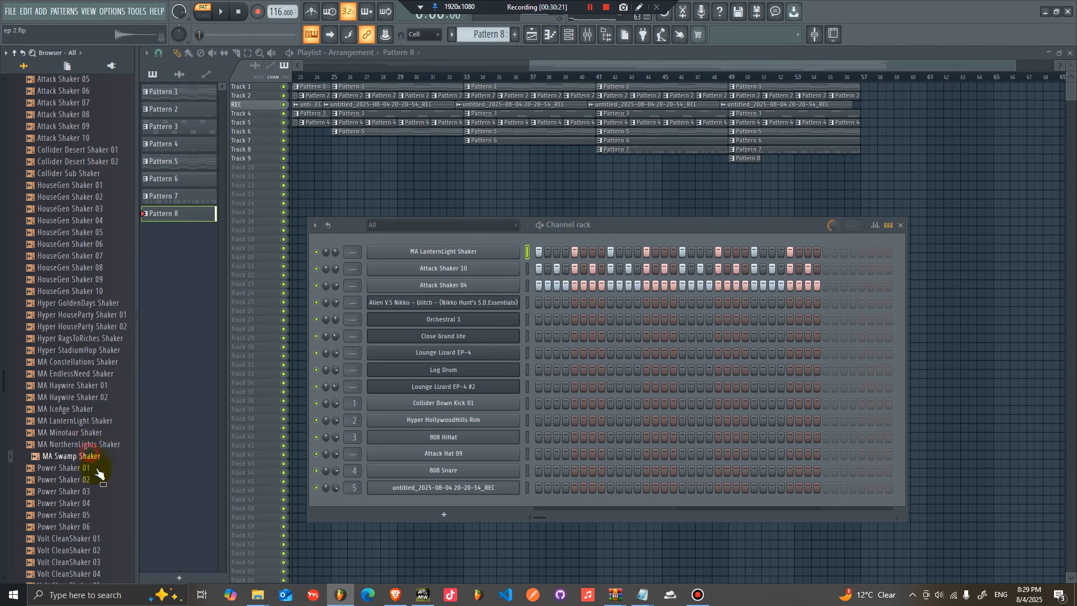
left_click_drag(101, 446, 594, 255)
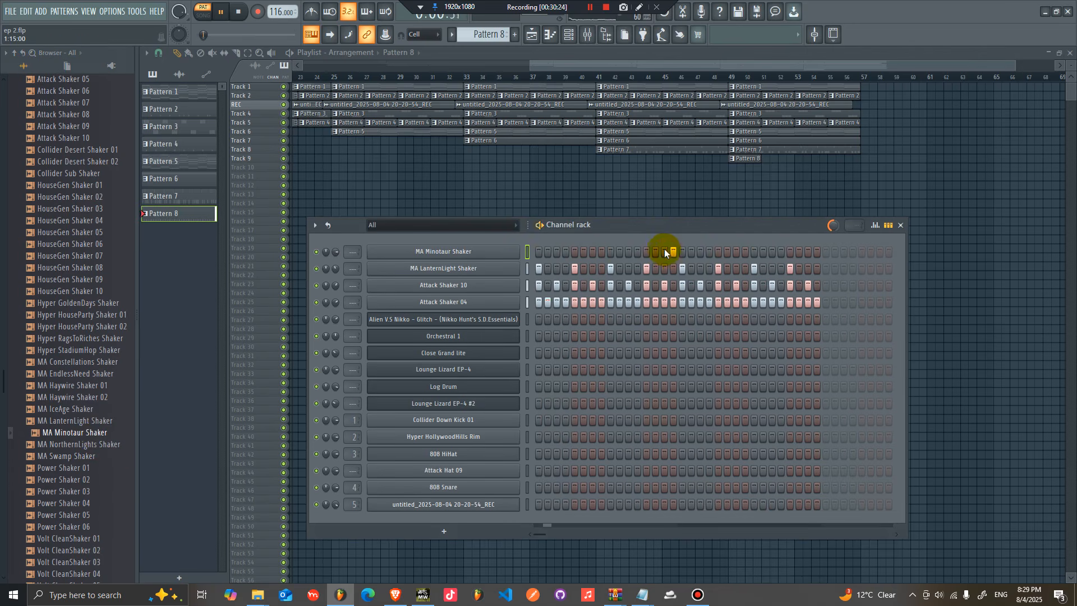
left_click_drag(337, 251, 336, 263)
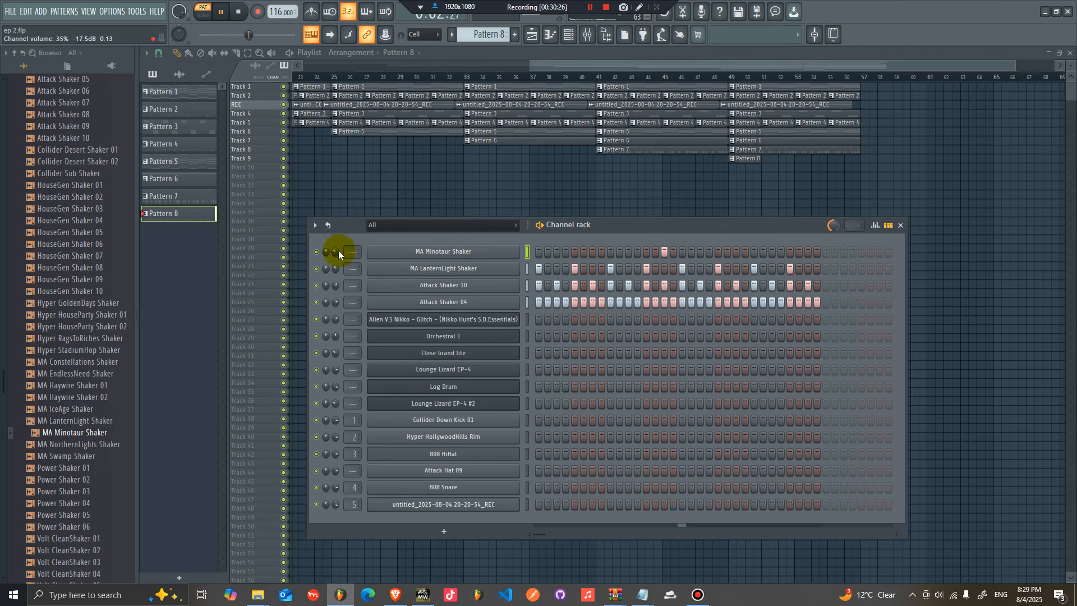
left_click(807, 252)
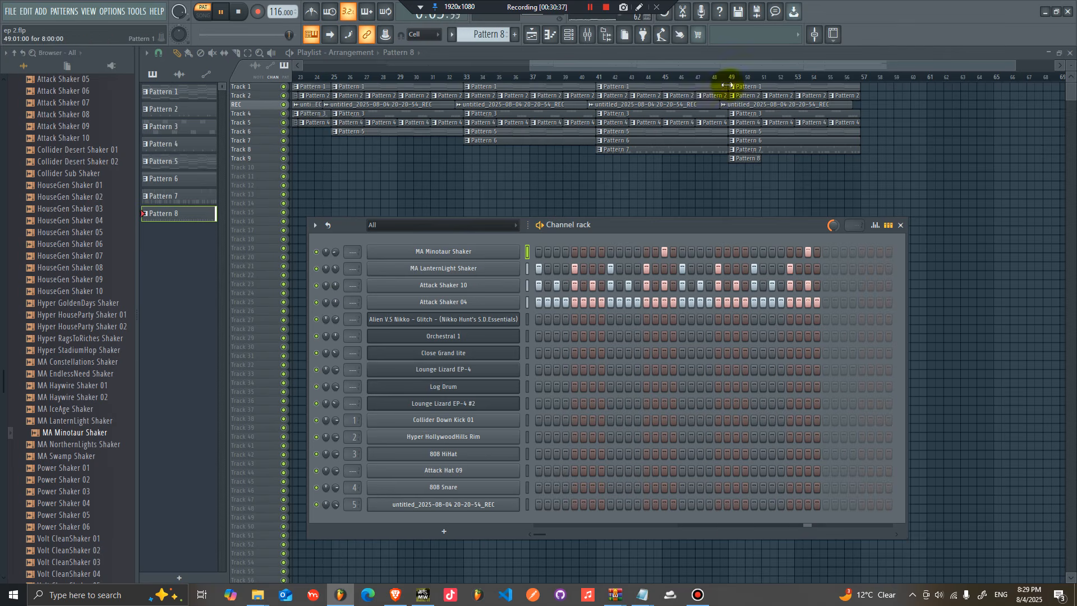
Step: Play from around bar 45 and paint Pattern 8 across bars 49 to 57 on track 9
left_click(690, 78)
key("space")
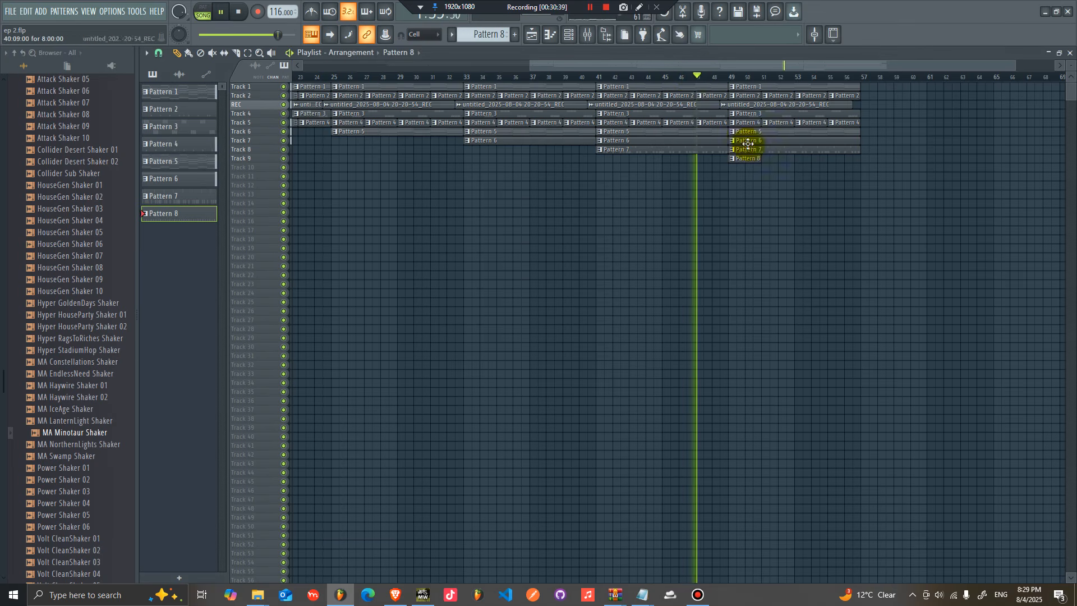
mouse_move(735, 168)
left_mouse_down()
mouse_move(772, 175)
mouse_move(808, 159)
mouse_move(847, 187)
left_mouse_up()
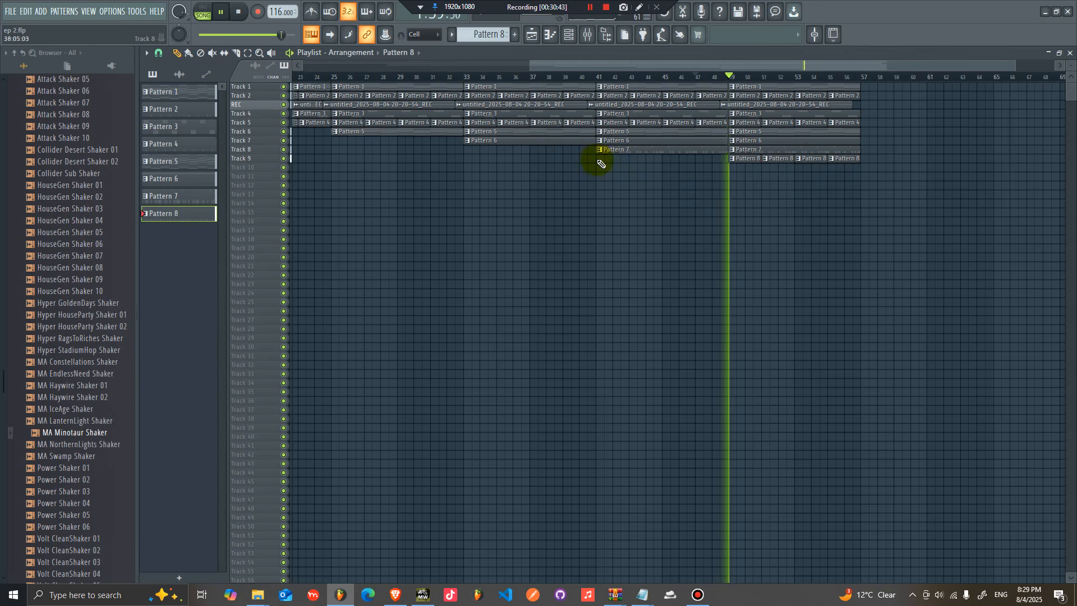
Step: Select bars 49 to 57 across all tracks and duplicate them to bars 57 to 65
left_click_drag(884, 197, 741, 85)
key("ctrl+b")
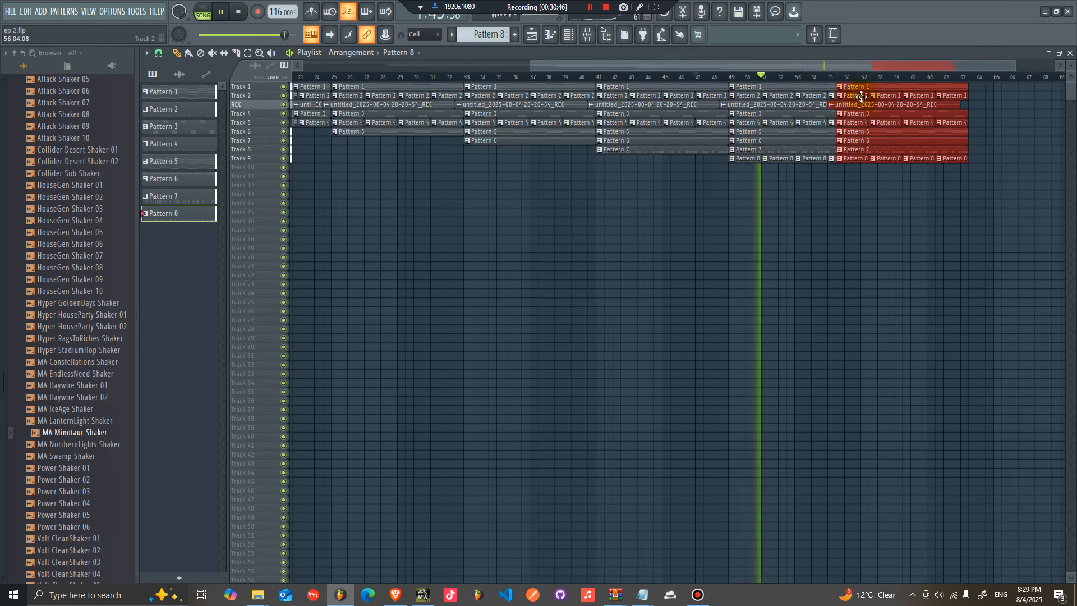
left_click_drag(943, 67, 1065, 66)
left_click(1023, 141, "ctrl")
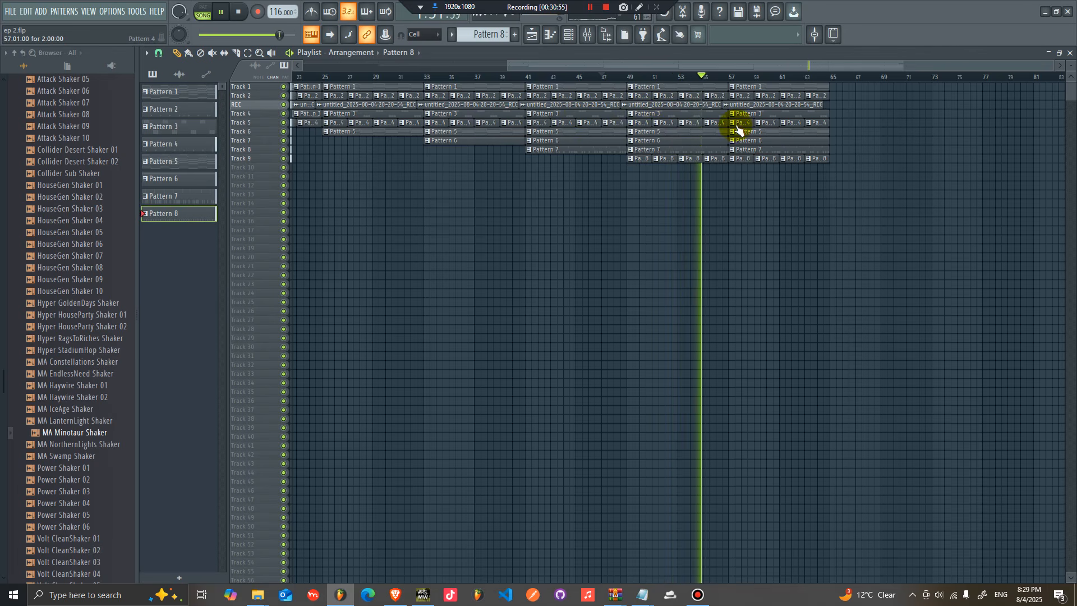
key("space")
Step: Open the Cymbals folder, audition samples and place Hyper StadiumHop Cymbal at bar 49 on track 10
scroll(48, 239, "up", 5)
scroll(55, 357, "down", 2)
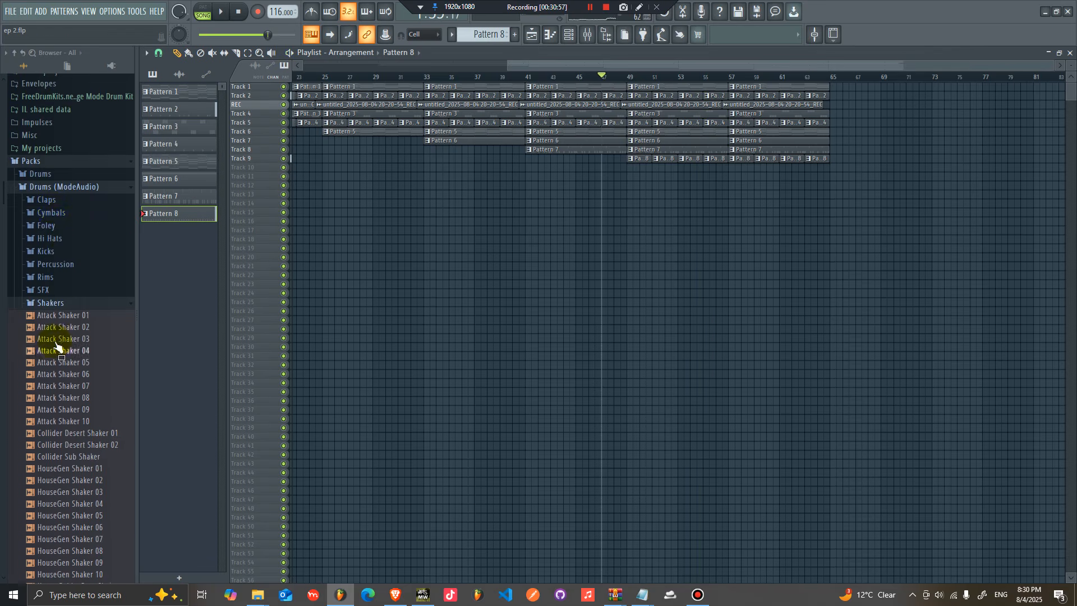
left_click(60, 215)
left_click(86, 369)
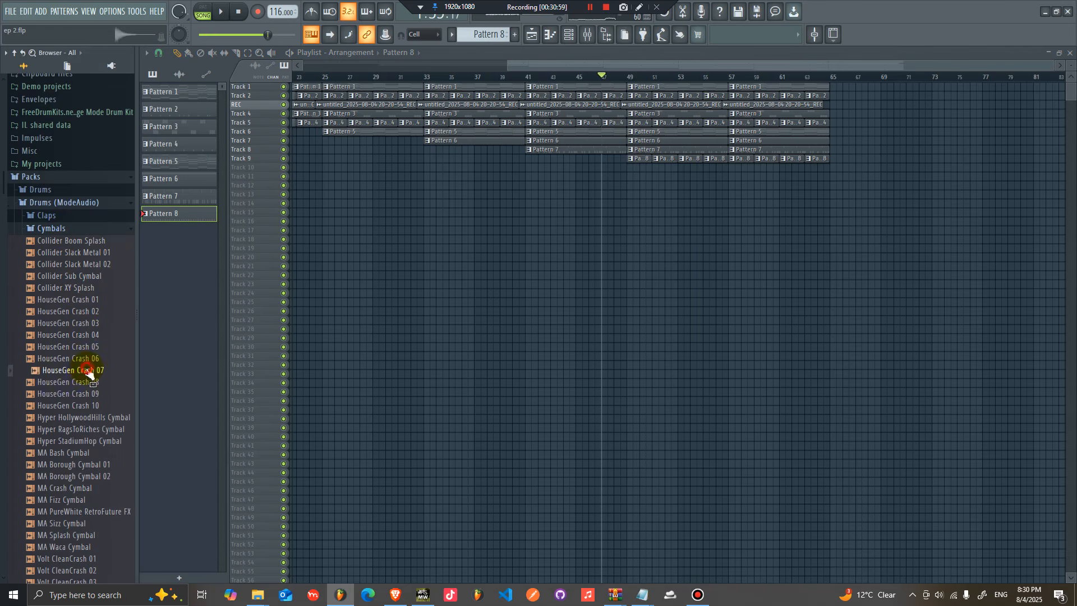
scroll(79, 422, "down", 6)
left_click(87, 205)
left_click(85, 194)
left_click(84, 208)
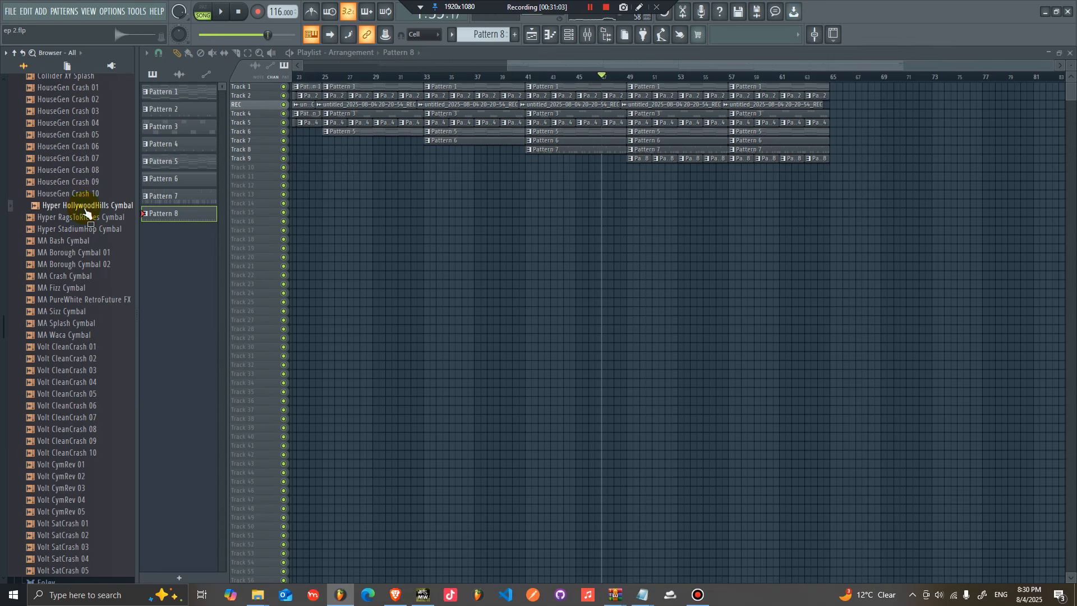
left_click_drag(84, 229, 631, 167)
Step: Place Hyper HollywoodHills Cymbal at bar 57 on track 10 and play it back
left_click(87, 205)
left_click(90, 218)
left_click_drag(86, 206, 732, 166)
key("space")
Step: Open the settings of both cymbal clips and play them back to compare
double_click(653, 170)
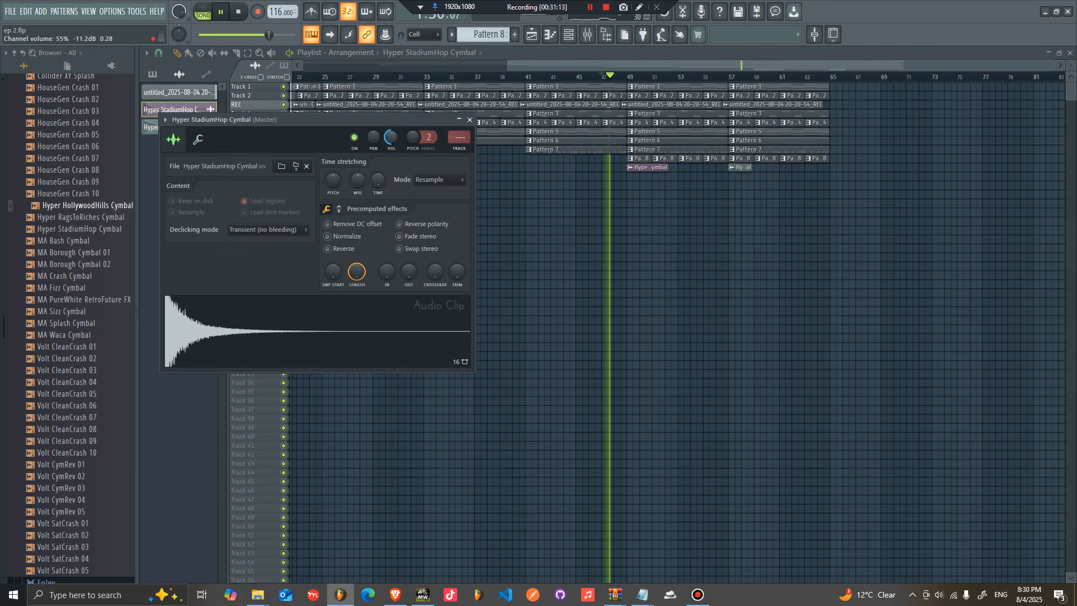
left_click(621, 77)
double_click(743, 168)
key("space")
Step: Audition the crash and cymbal samples in the Cymbals folder
left_click(73, 441)
left_click(58, 513)
left_click(67, 560)
left_click(67, 569)
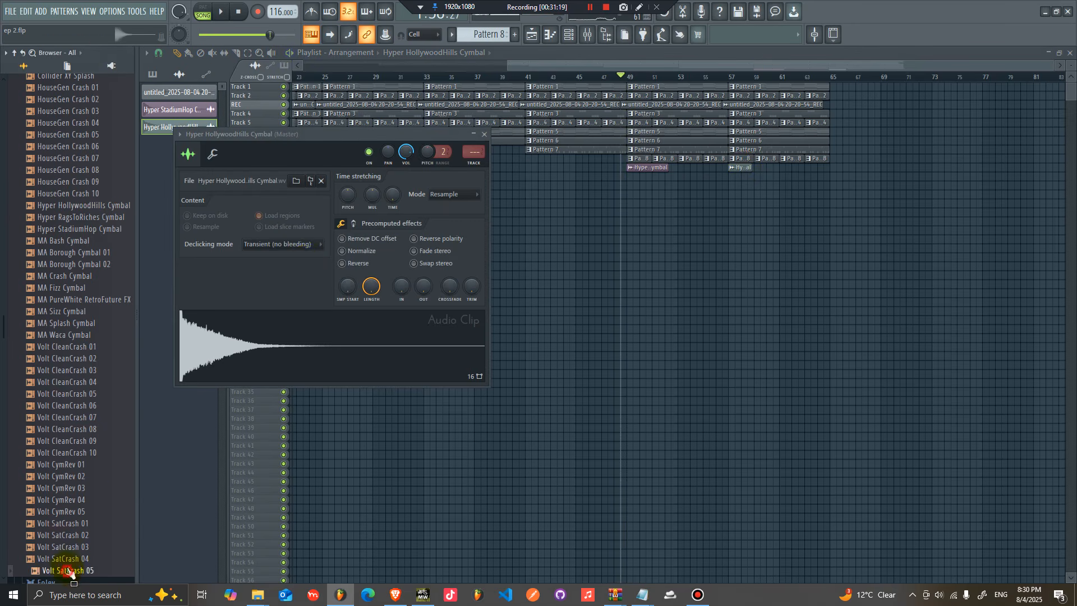
left_click(81, 156)
scroll(76, 146, "up", 4)
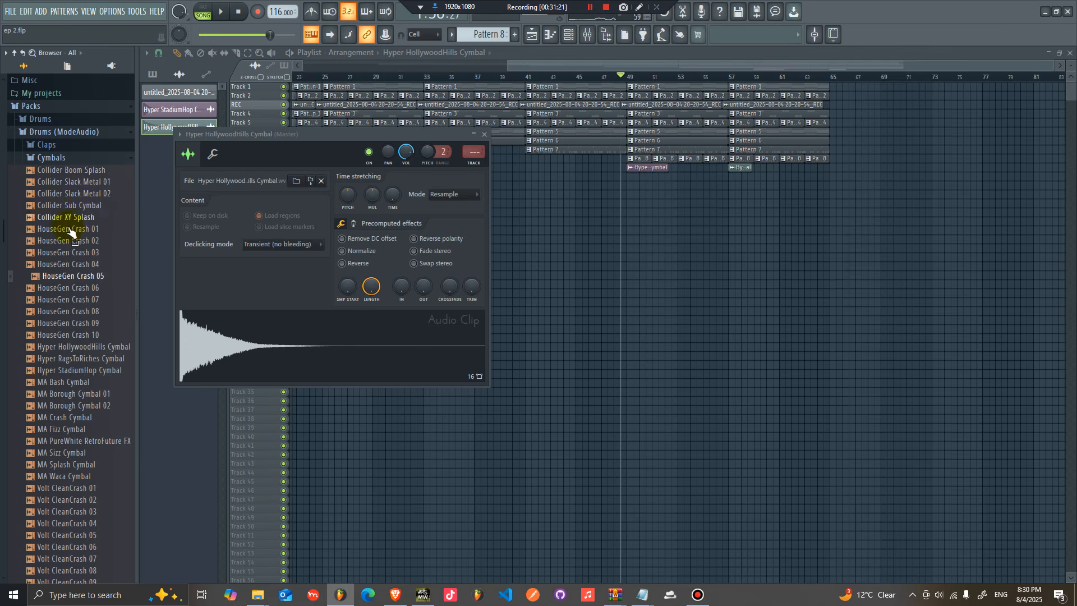
left_click(83, 193)
left_click(91, 216)
left_click(94, 171)
left_click(94, 182)
left_click(92, 195)
left_click(92, 206)
left_click(92, 218)
left_click(90, 241)
left_click(90, 230)
left_click(90, 264)
left_click(91, 299)
left_click(90, 335)
Step: Load HouseGen Crash 01 into the open cymbal channel's sampler, replacing Hyper HollywoodHills Cymbal
left_click_drag(91, 230, 241, 325)
key("space")
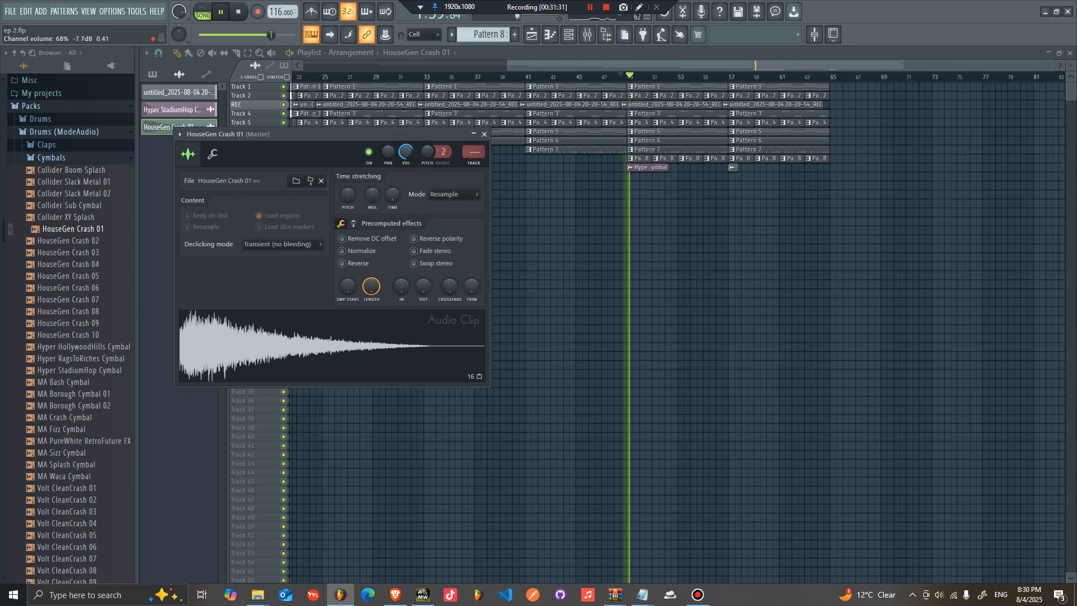
key("space")
Step: Replace the cymbal clip at bar 49 on track 10 with a HouseGen Crash 01 clip
right_click(657, 167)
left_click(629, 167)
key("space")
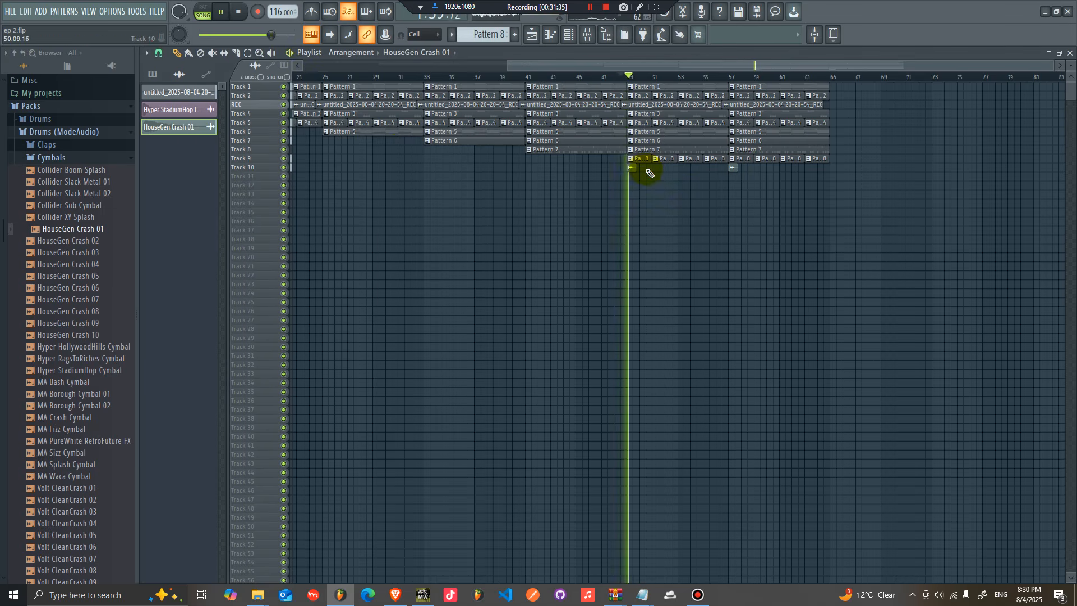
left_click(631, 167)
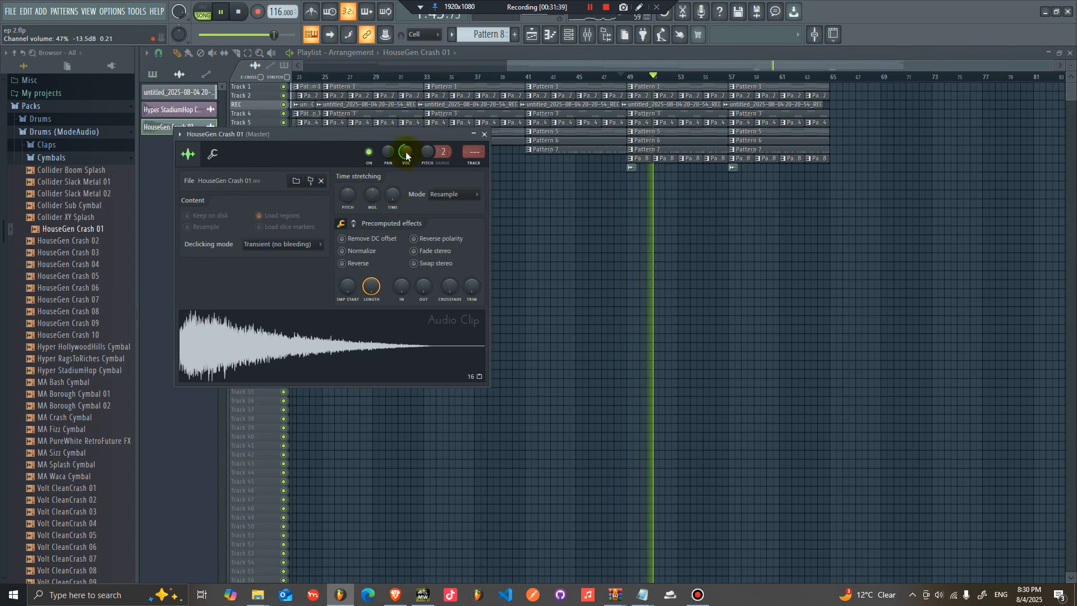
key("Escape")
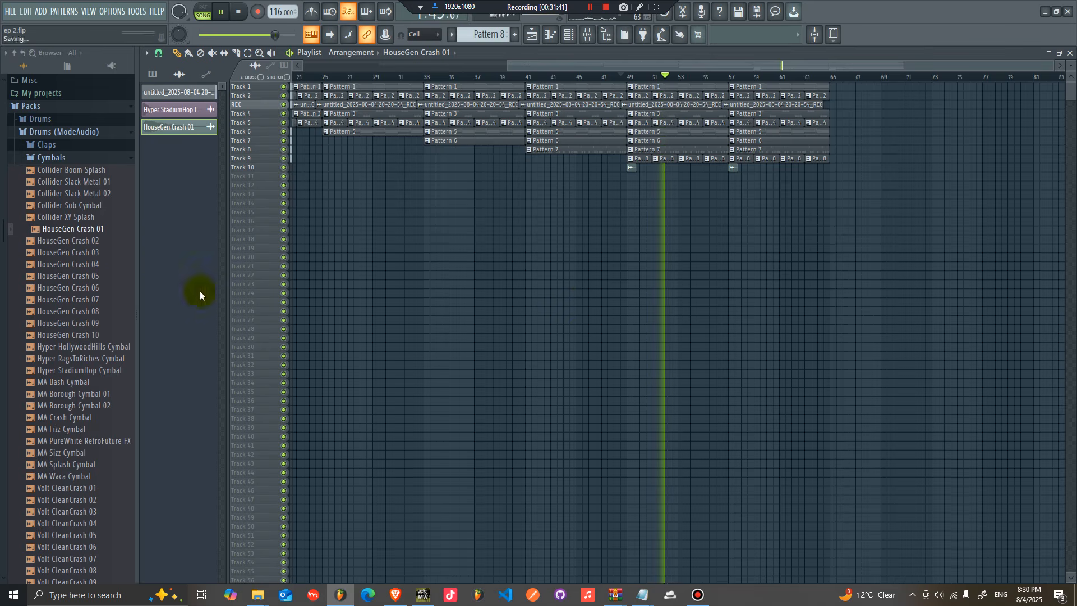
Step: Create Pattern 9, add Collider Slack Metal 01 to the channel rack and program its repeating hits
left_click(78, 181)
mouse_move(79, 187)
left_mouse_down()
mouse_move(709, 190)
mouse_move(125, 221)
mouse_move(68, 185)
left_mouse_up()
key("space")
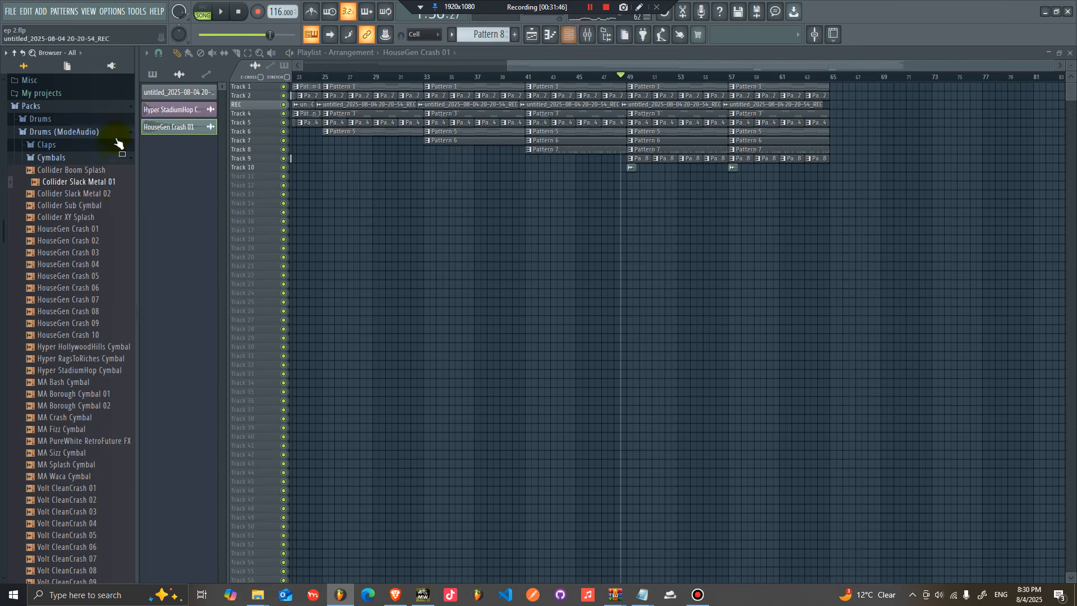
left_click(515, 34)
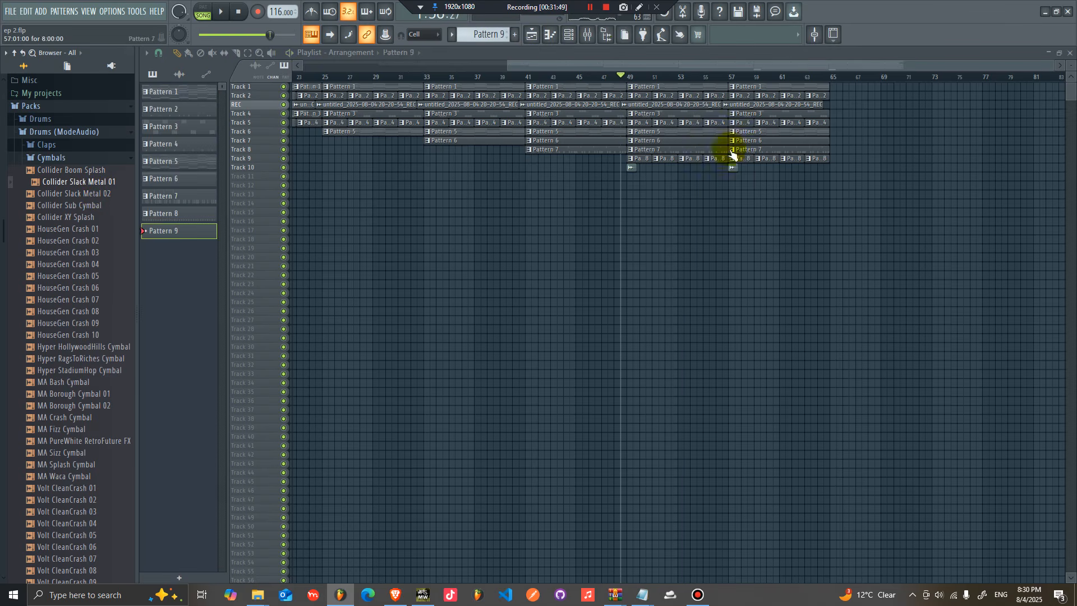
key("F6")
left_click(399, 225)
left_click(400, 240)
left_click_drag(78, 181, 564, 249)
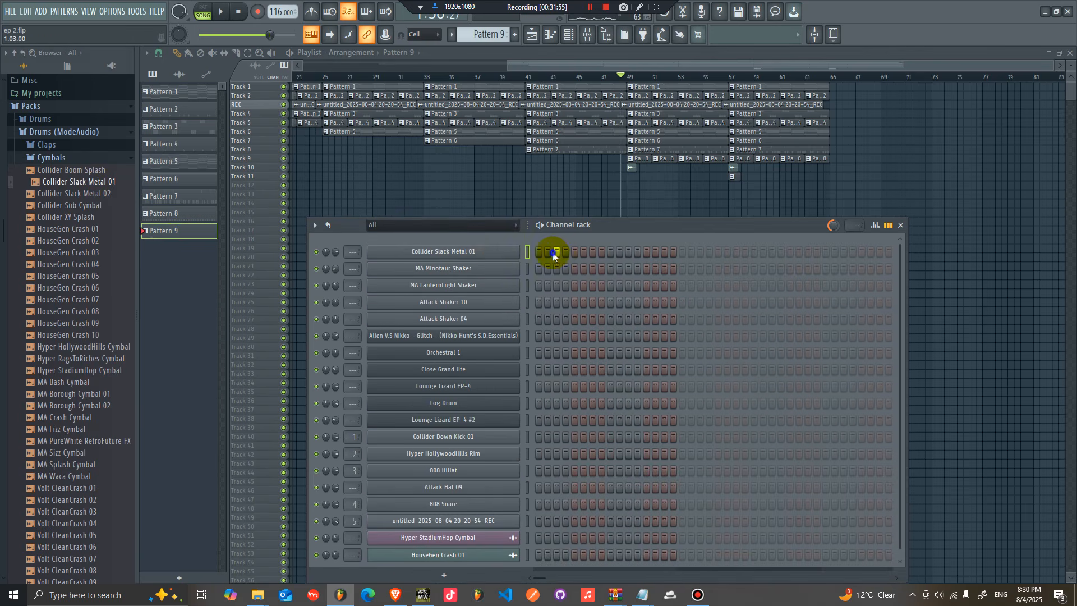
left_click(736, 251)
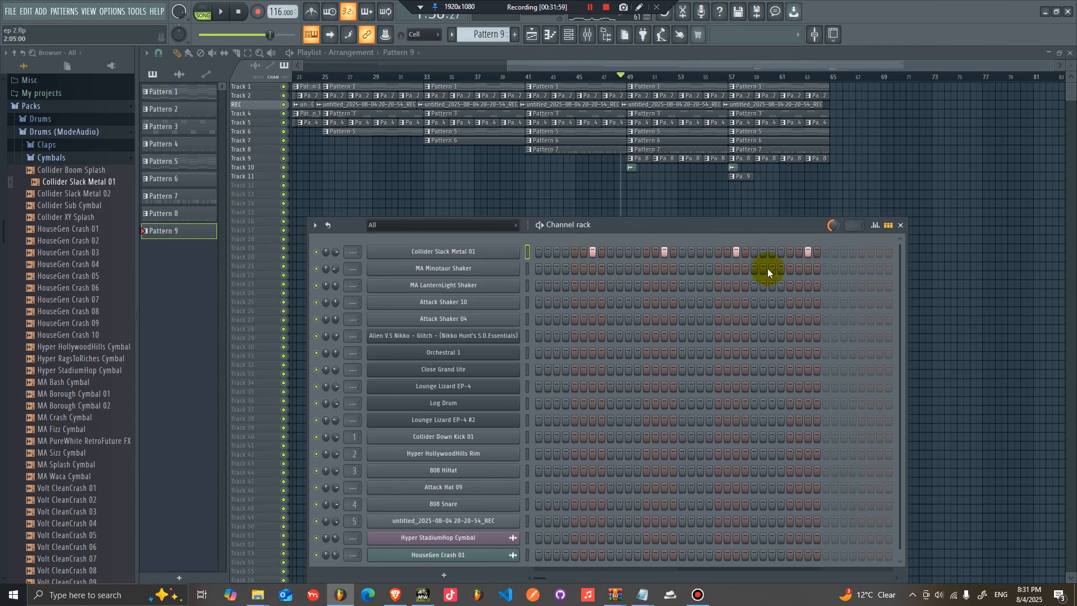
Step: Place Pattern 9 on track 11 and duplicate it across bars 57 to 65
key("space")
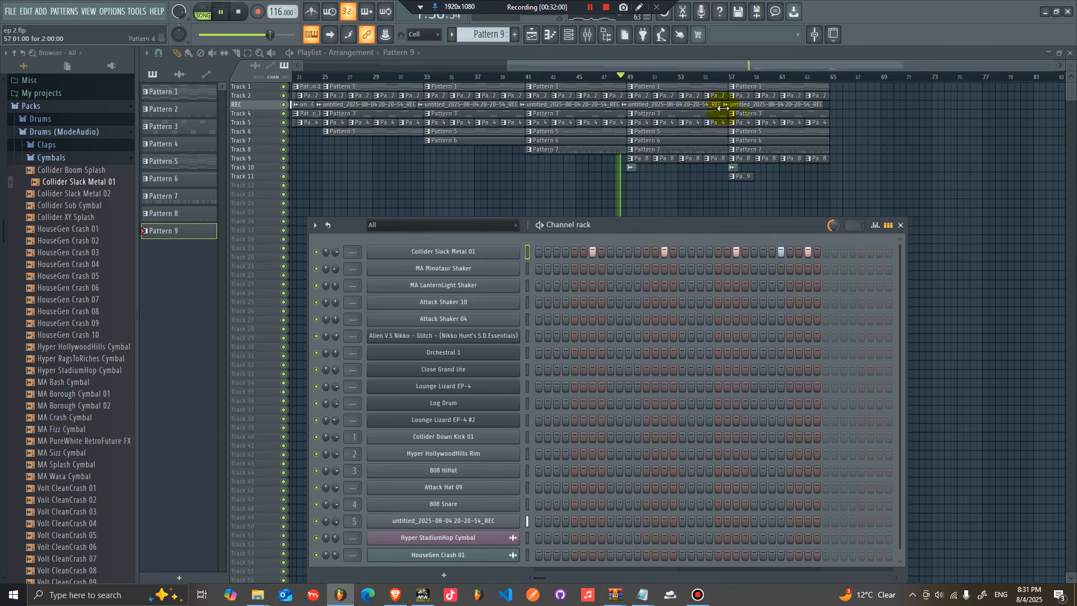
left_click(716, 75)
left_click_drag(760, 179, 736, 181)
key("ctrl+b")
key("ctrl+b")
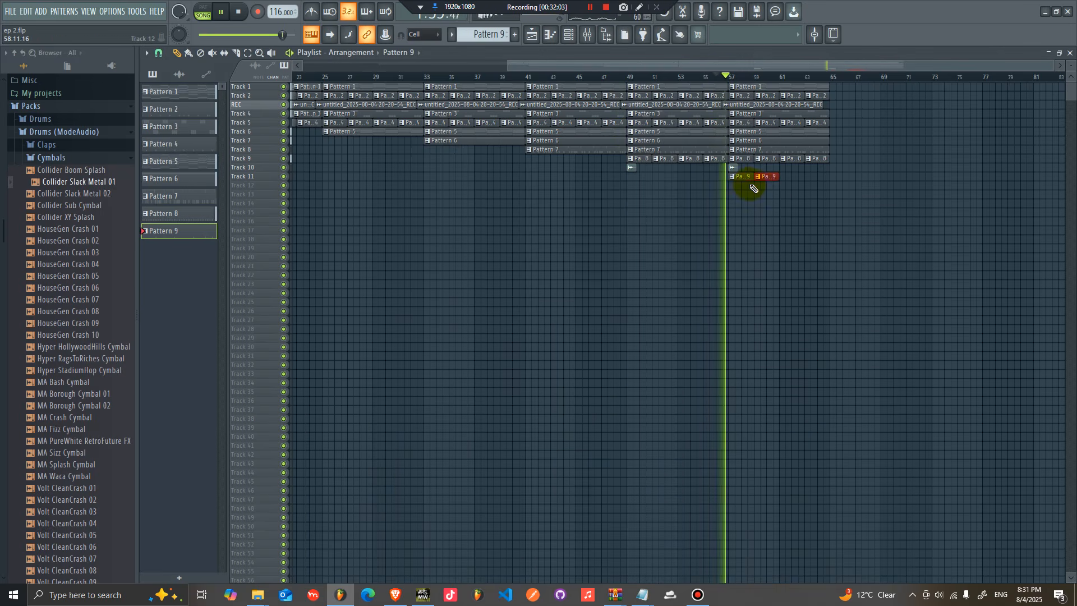
left_click_drag(830, 179, 738, 183)
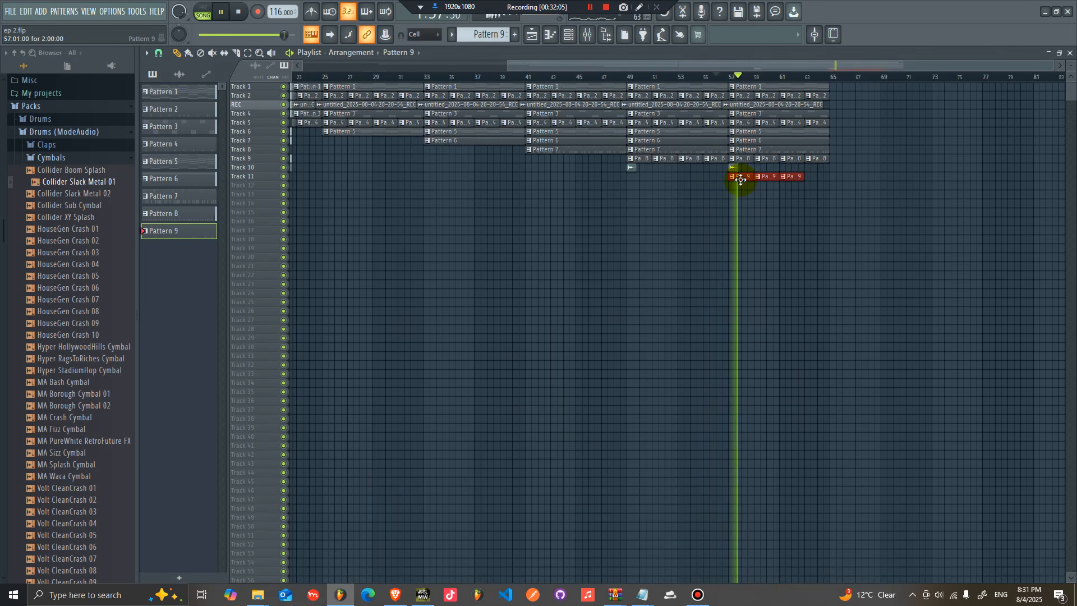
key("ctrl+b")
left_click(840, 187, "ctrl")
right_click(843, 177)
right_click(868, 177)
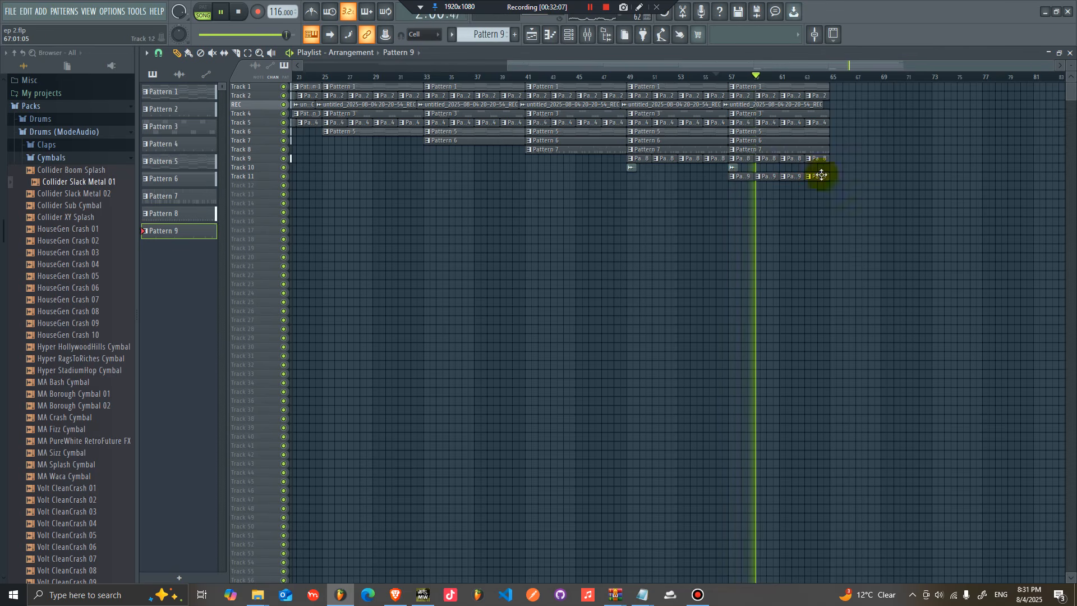
Step: Select bars 57 to 65 across all tracks and duplicate them to bars 65 to 73
left_click(569, 34)
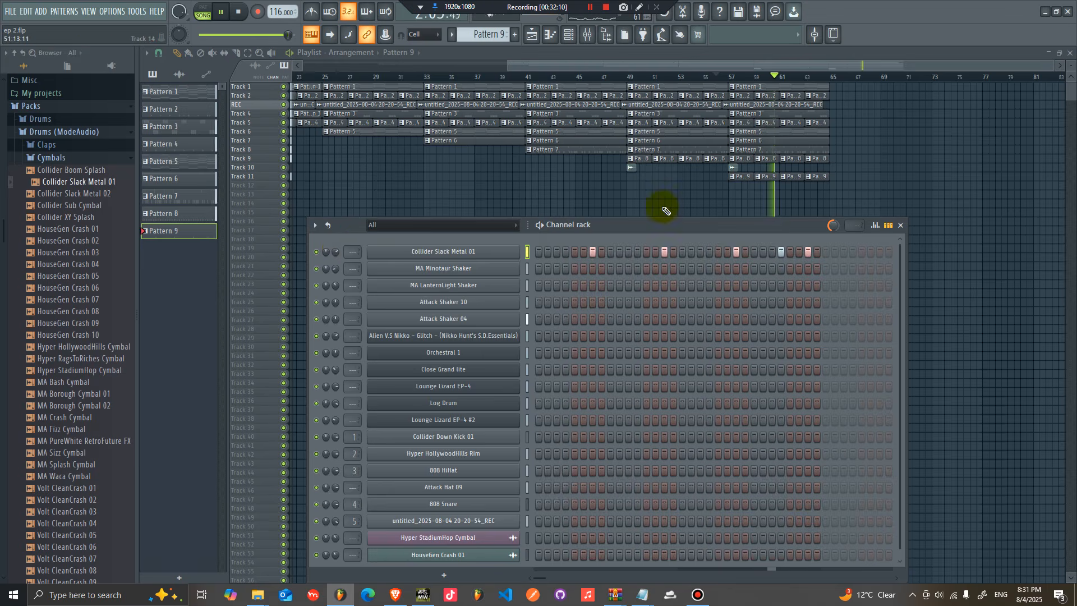
left_click_drag(836, 189, 735, 93)
key("ctrl+b")
left_click(833, 175)
Step: Turn down Collider Slack Metal 01's channel volume and close the channel rack
left_click(564, 41)
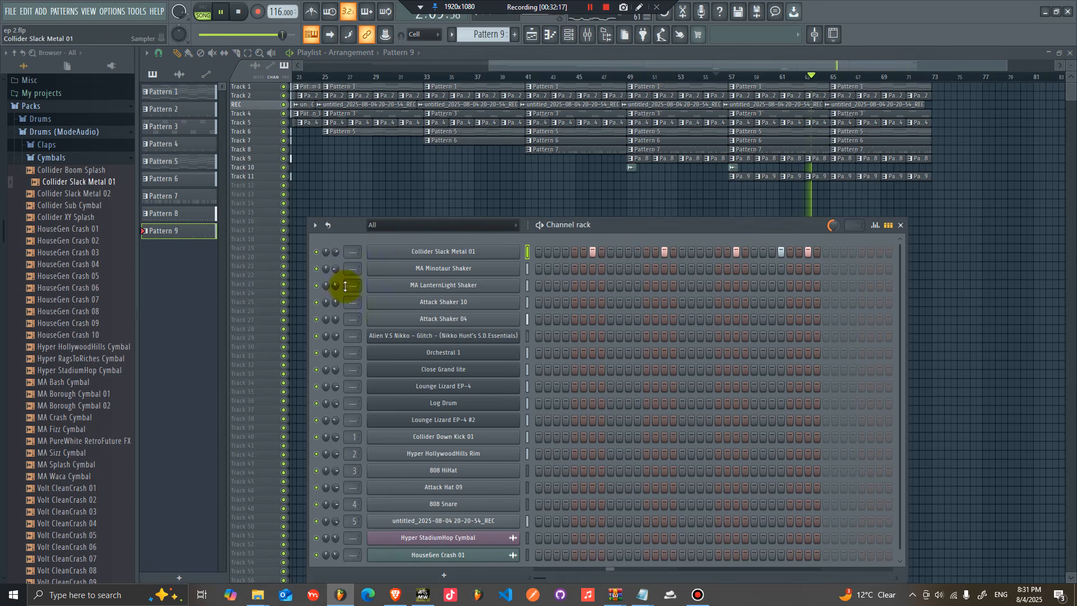
left_click_drag(336, 253, 338, 273)
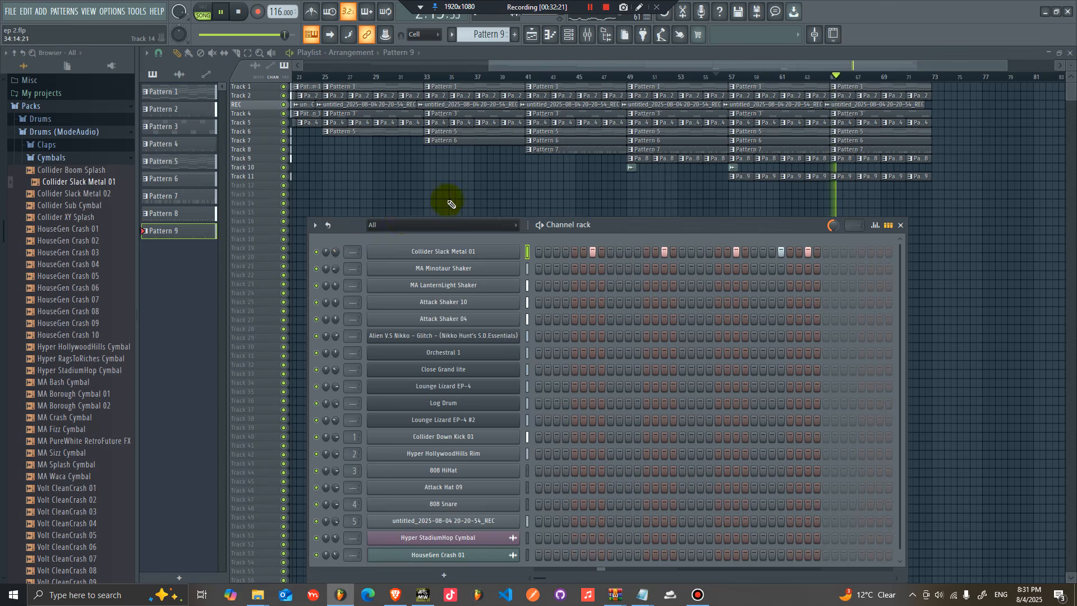
key("F6")
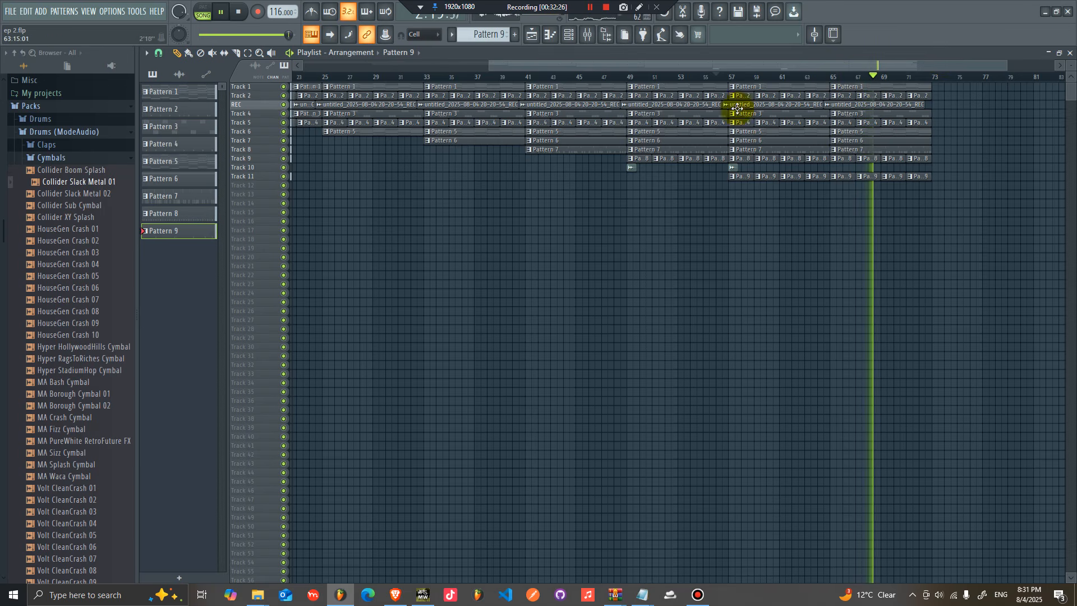
Step: Stop playback and zoom the playlist out to review the whole arrangement
key("space")
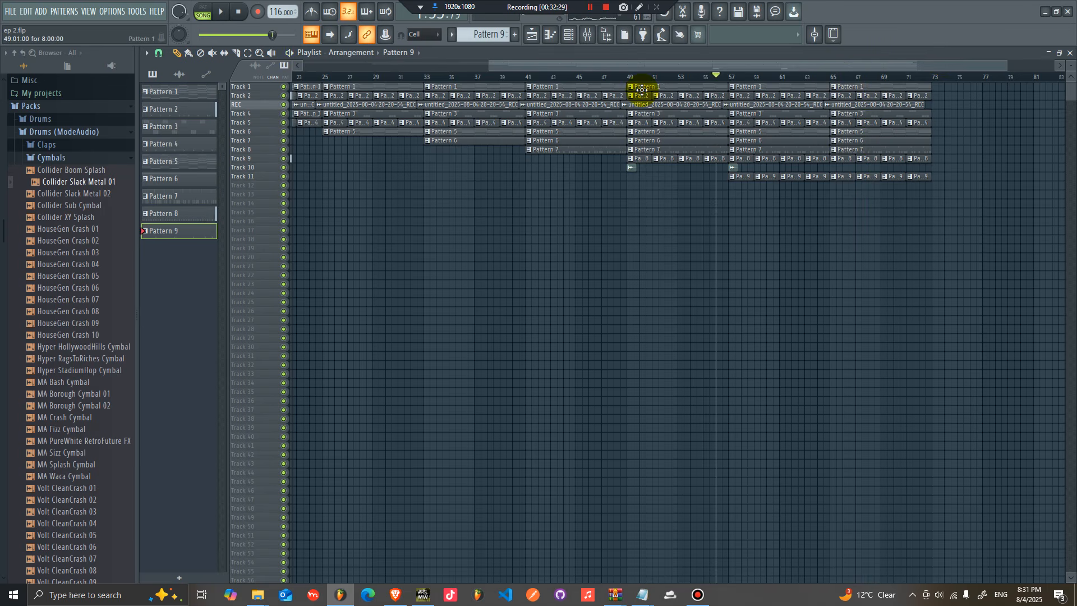
left_click_drag(489, 69, 502, 66)
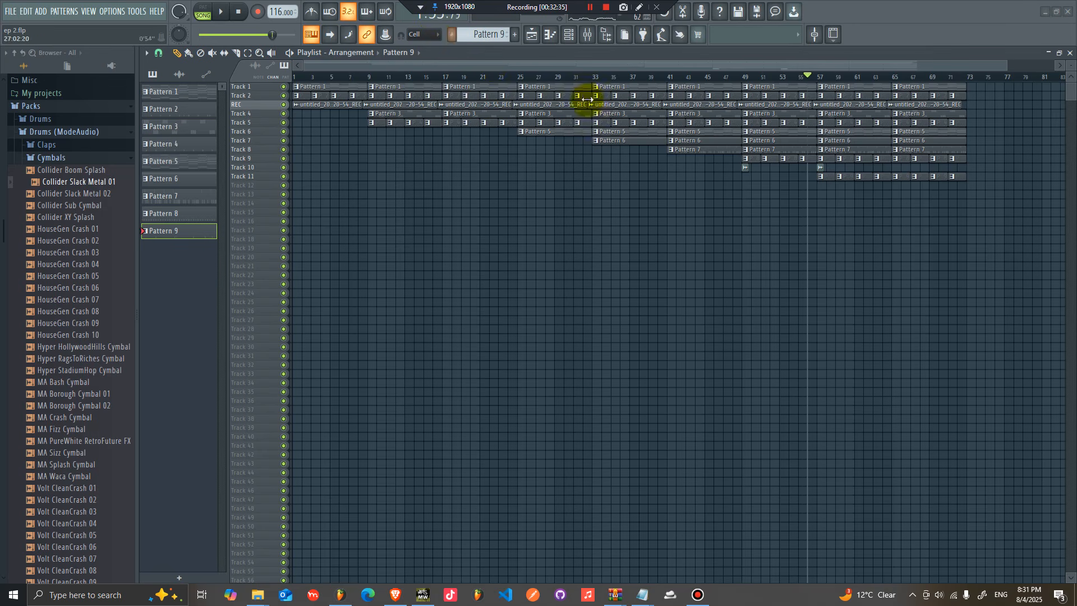
left_click_drag(956, 83, 242, 76)
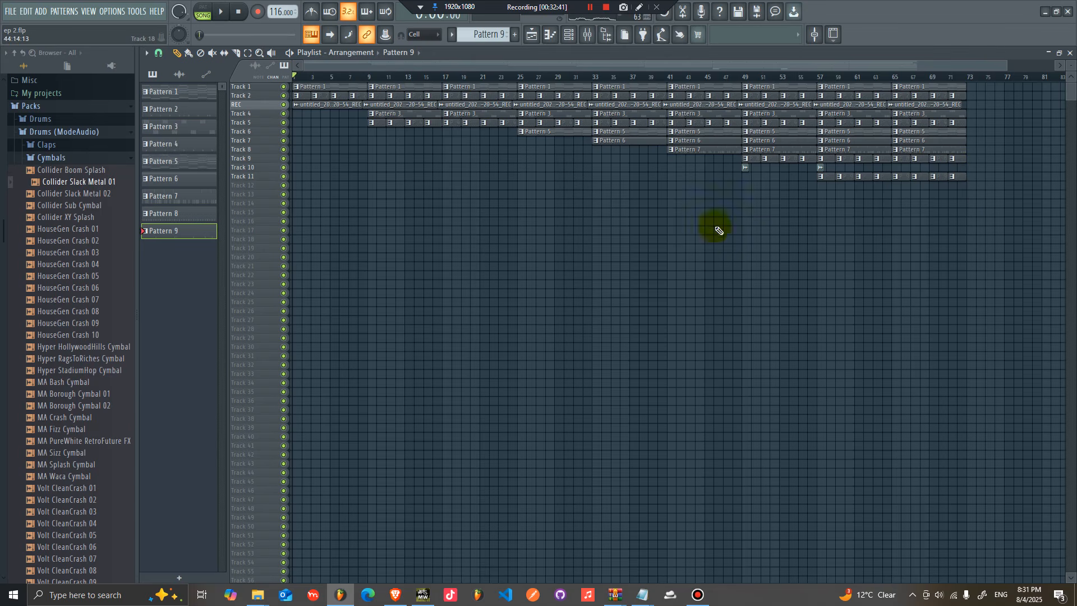
left_click_drag(979, 209, 595, 90)
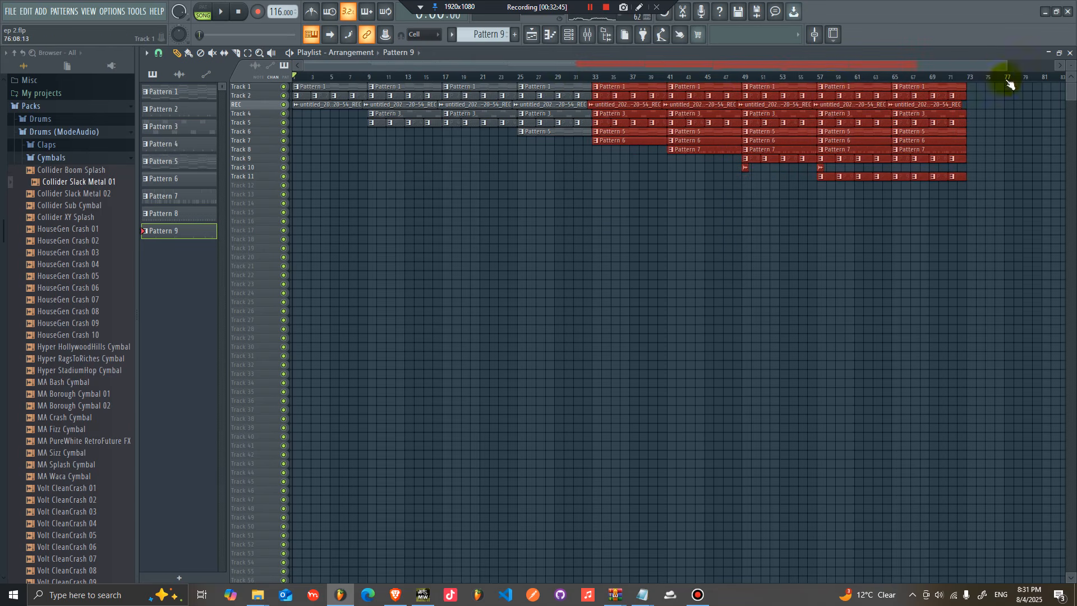
left_click_drag(1004, 66, 1057, 66)
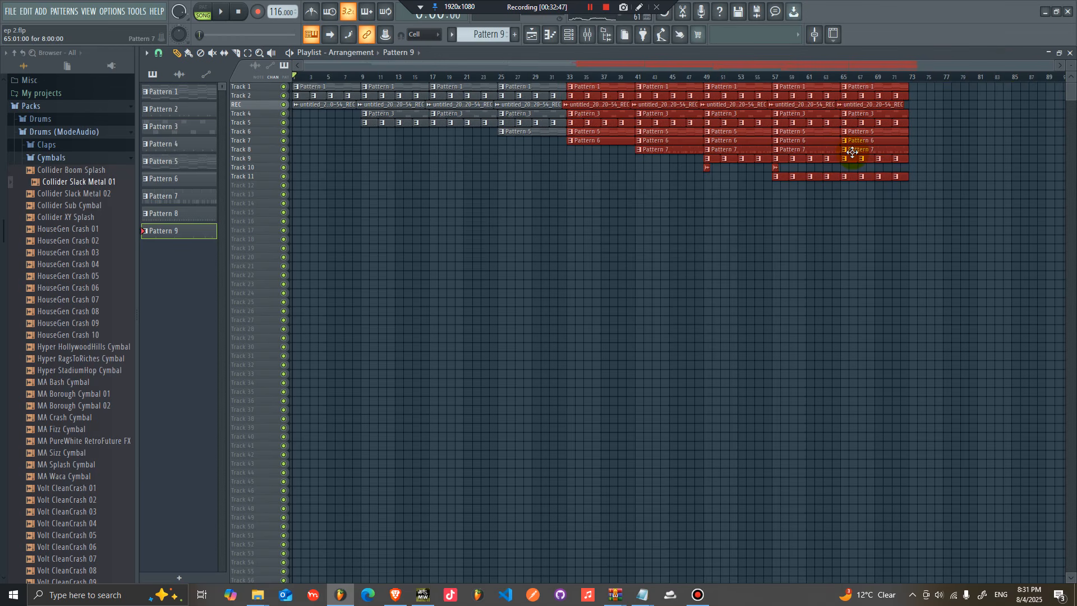
left_click(535, 181)
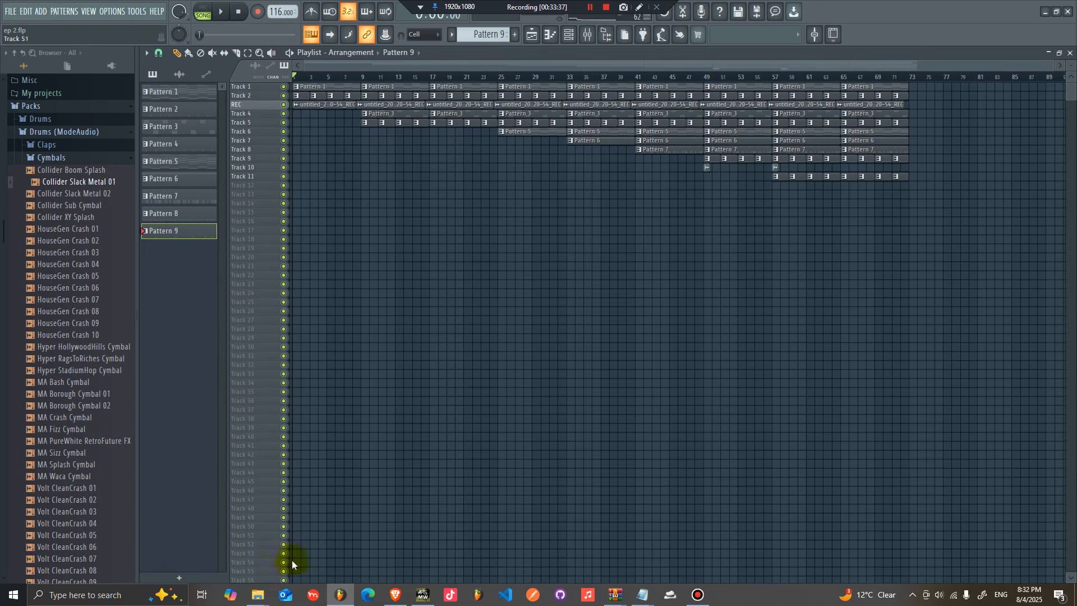
Step: Switch to File Explorer, open COLLABO WITH.png from the Downloads folder and maximize the image viewer
mouse_move(253, 598)
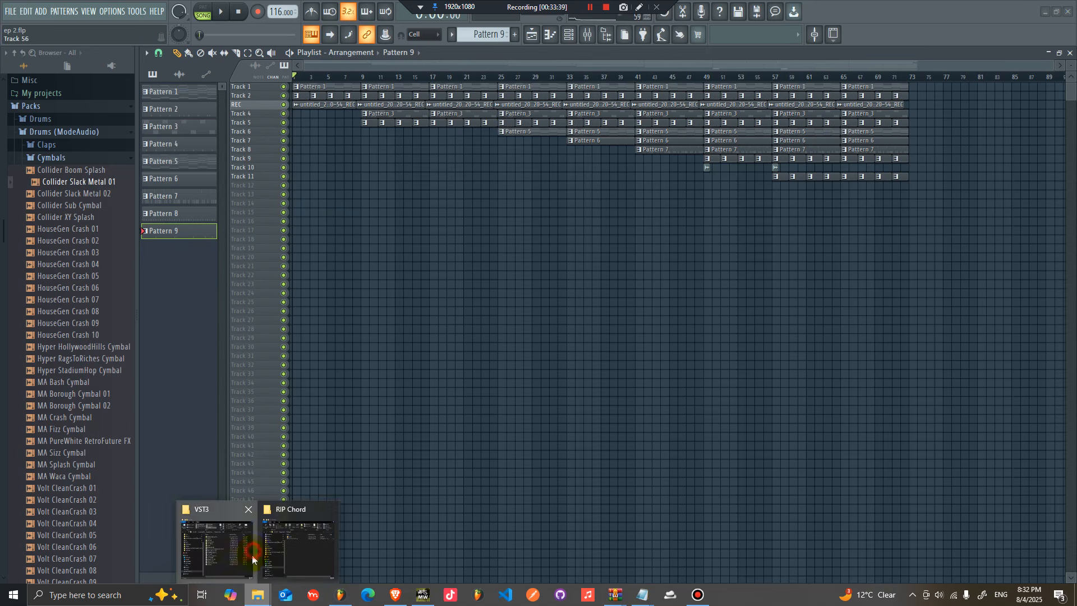
left_click(252, 554)
left_click(539, 376)
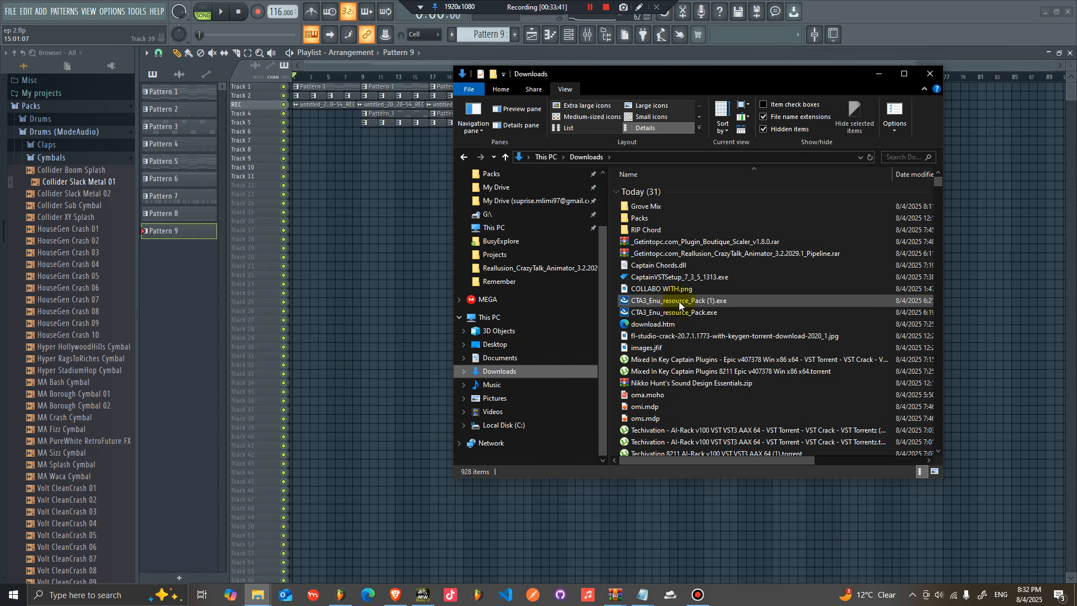
left_click(673, 288)
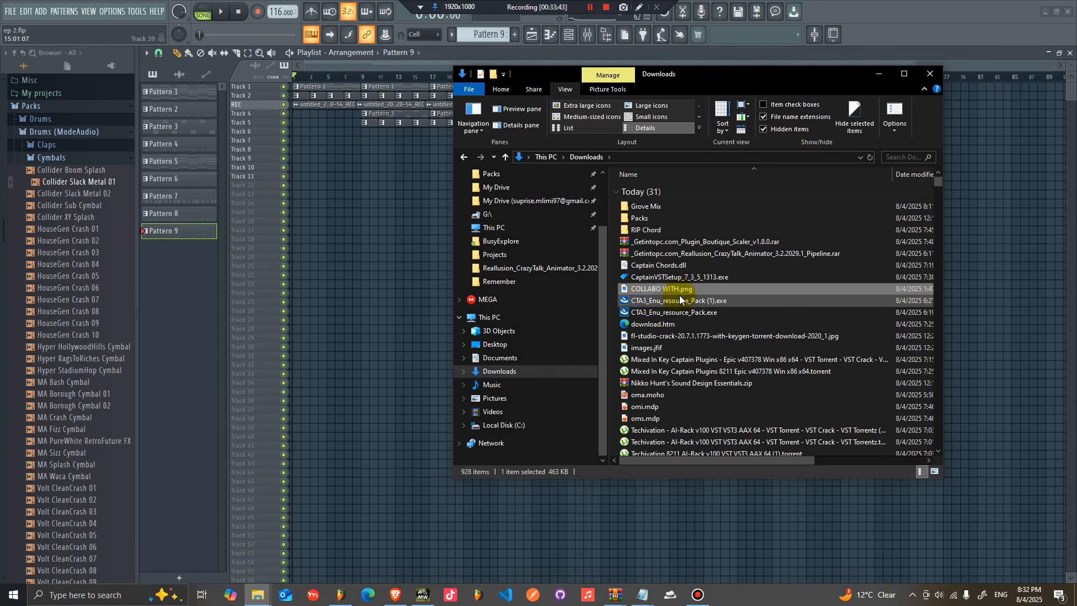
double_click(638, 277)
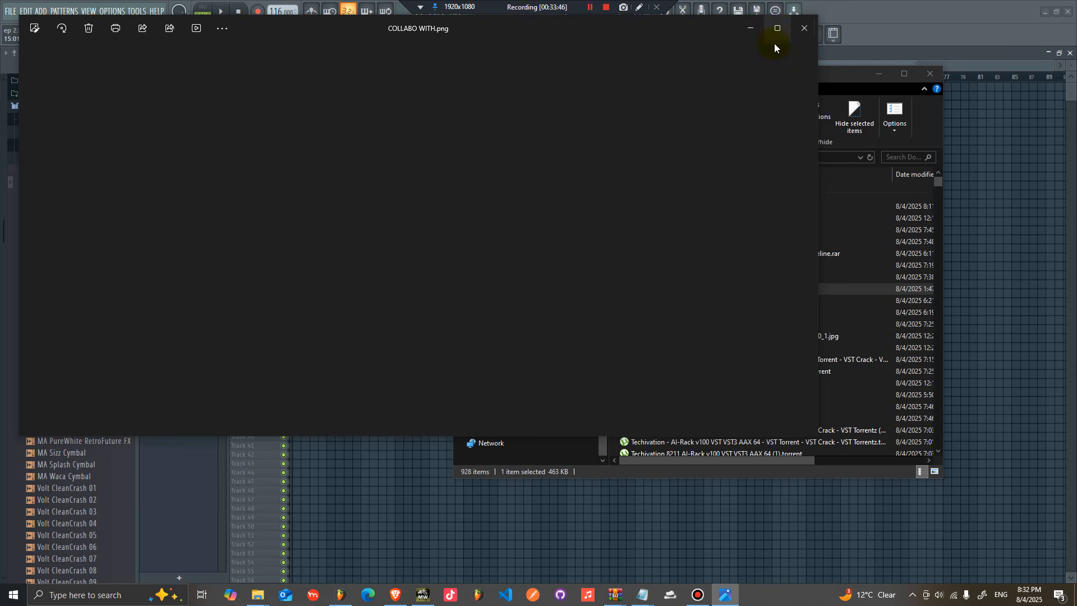
left_click(775, 42)
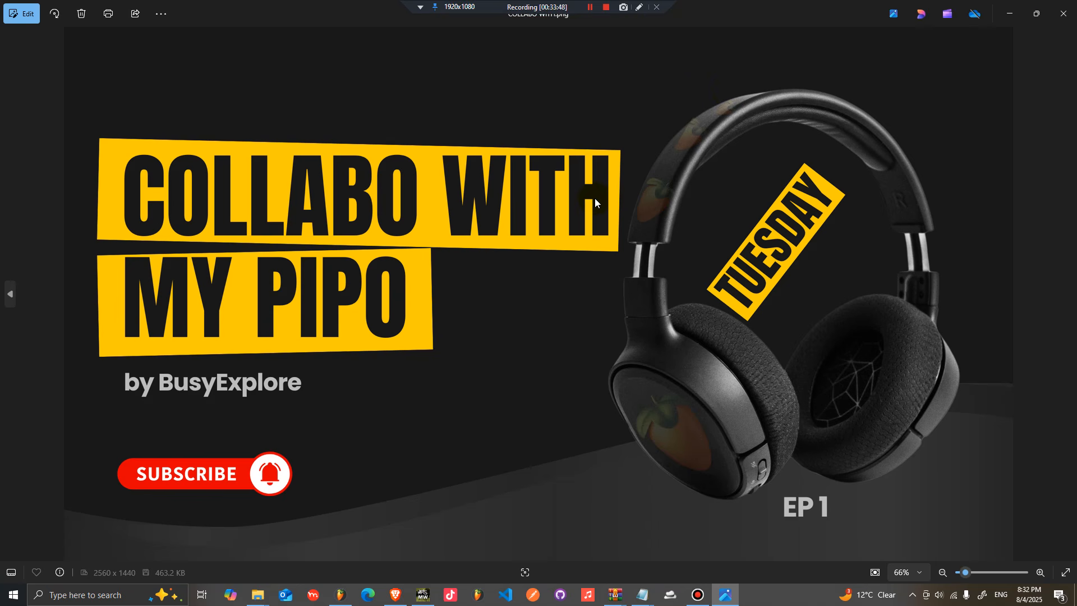